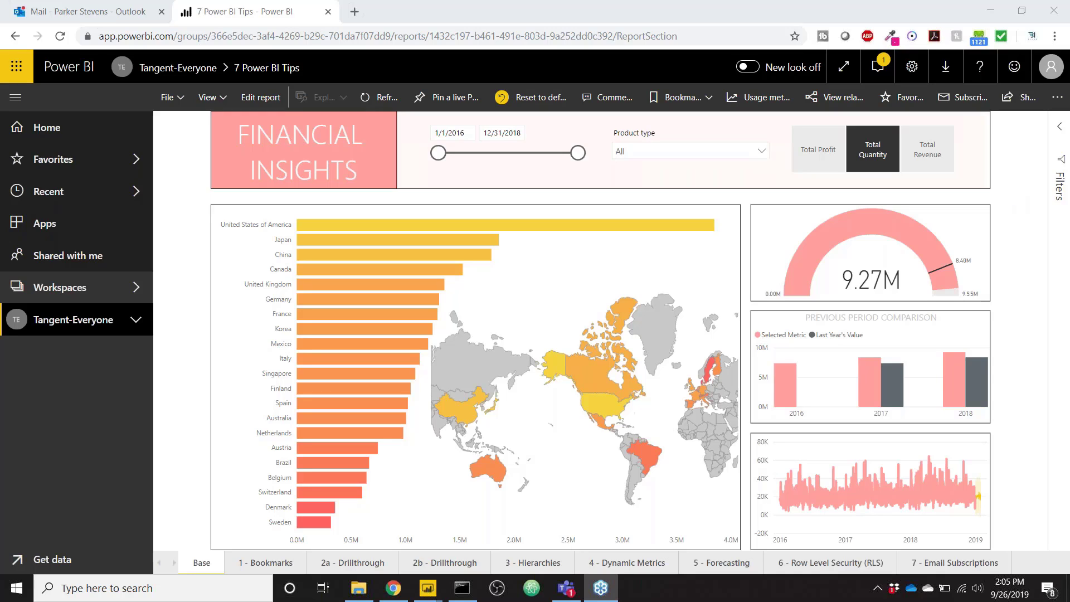
# - Switch to the 7 Power BI Tips file in Power BI Desktop and open the slide-out slicer panel on the 1 - Bookmarks page
pyautogui.moveTo(423, 592)
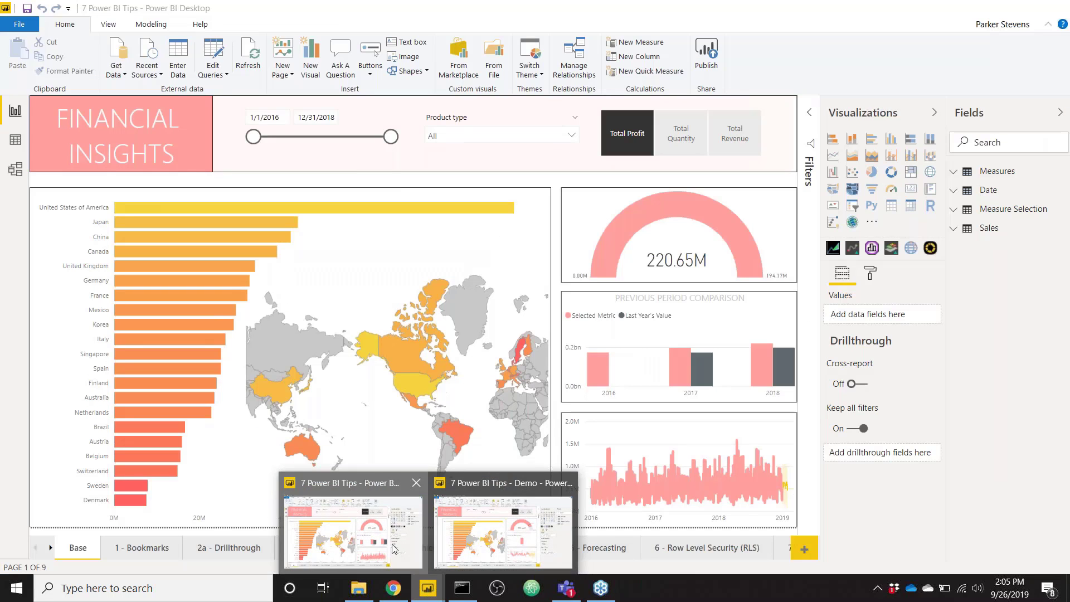
pyautogui.click(392, 544)
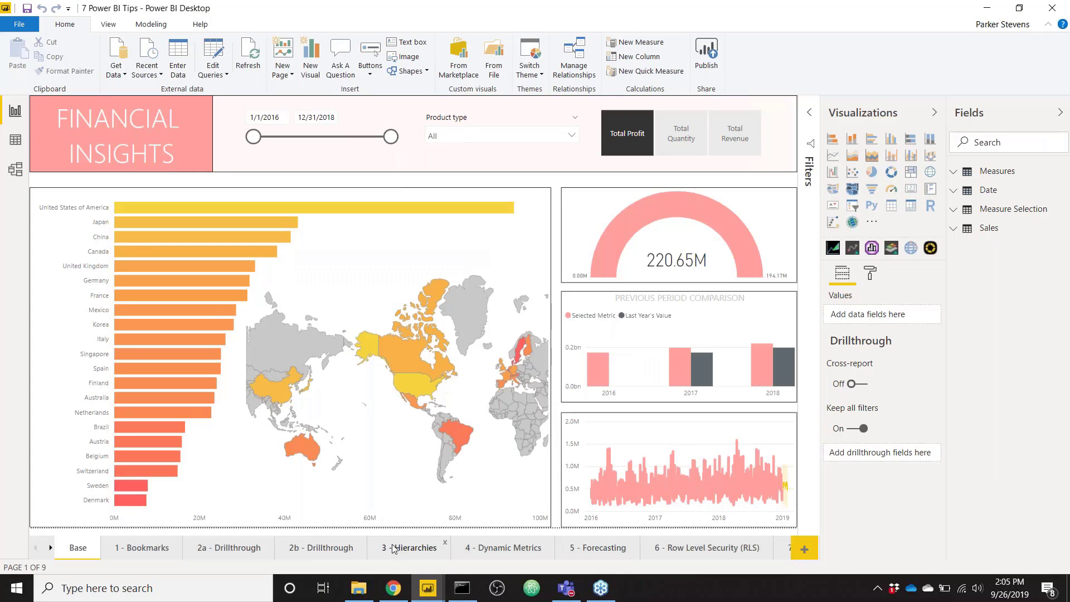
pyautogui.click(140, 547)
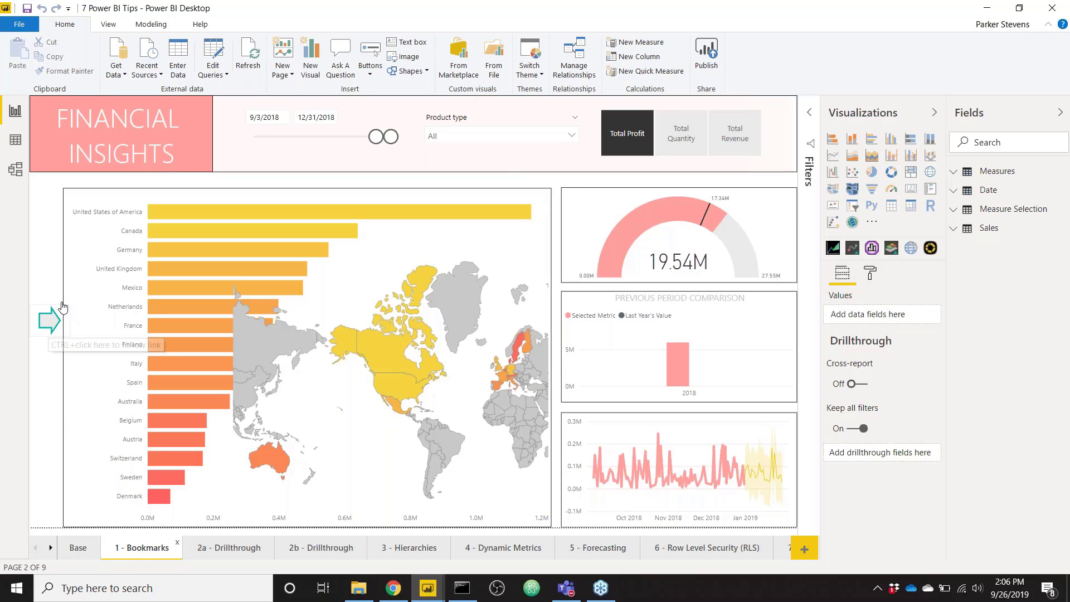
pyautogui.click(49, 326)
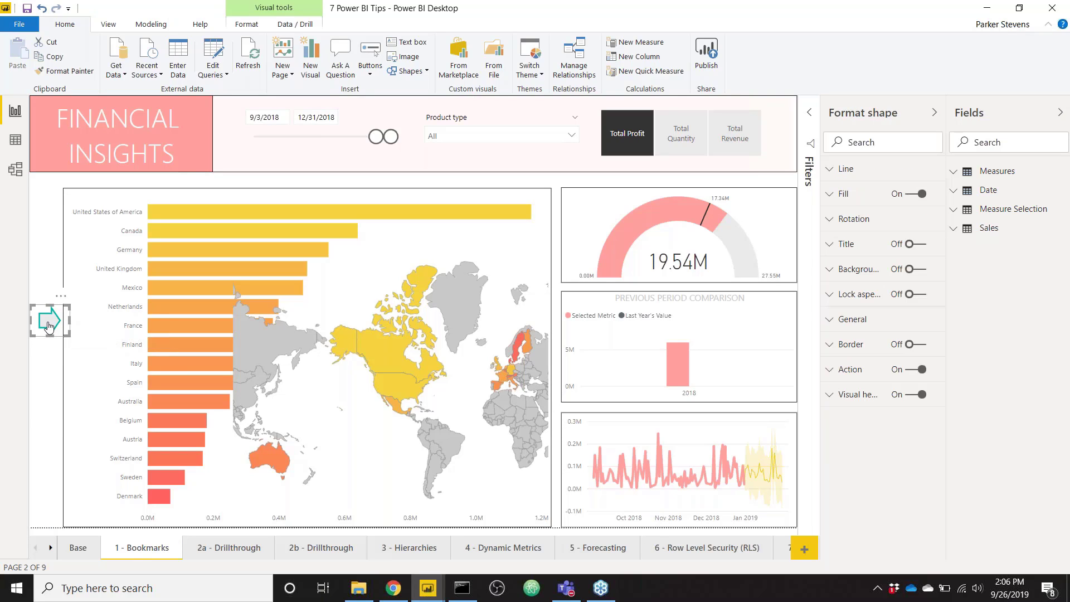
pyautogui.keyDown('ctrl'); pyautogui.click(49, 325); pyautogui.keyUp('ctrl')
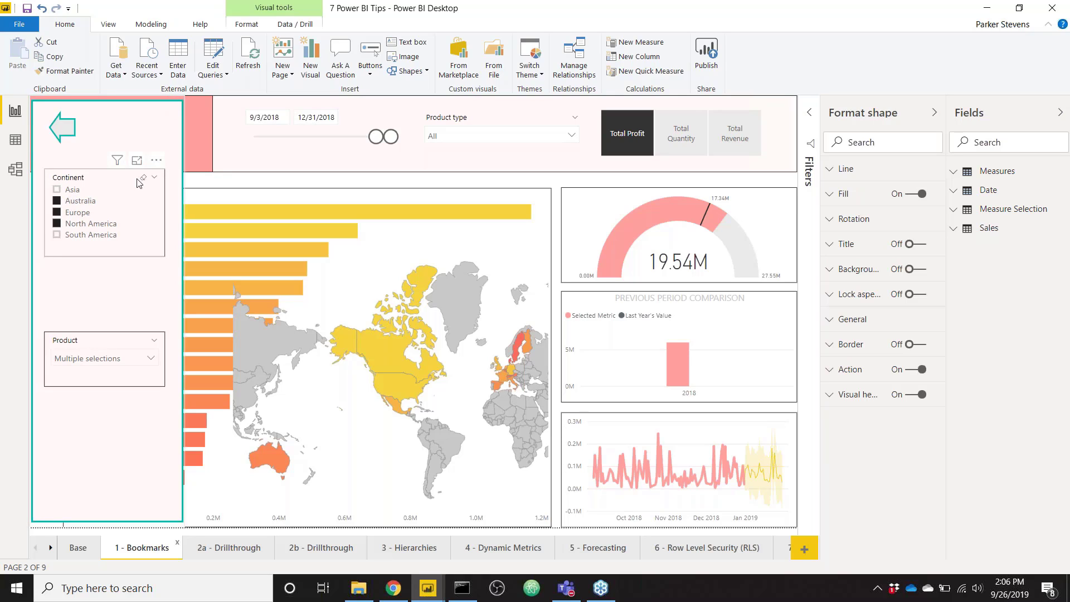
# - Clear the Continent slicer, filter Product to EverGlow Kerosene, and collapse the slicer panel with its back arrow
pyautogui.click(143, 181)
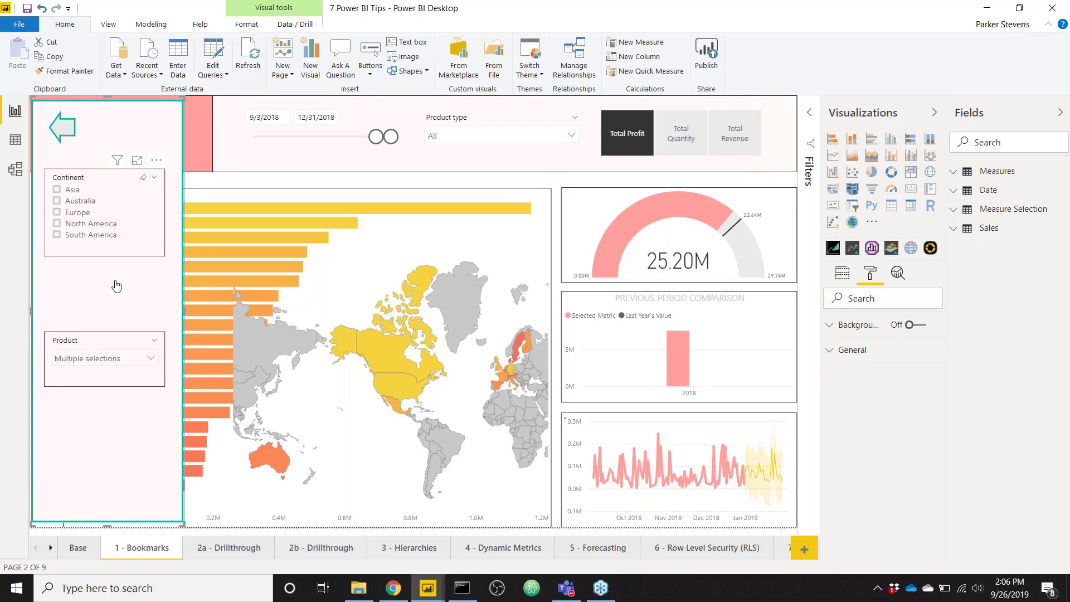
pyautogui.click(97, 361)
pyautogui.click(92, 322)
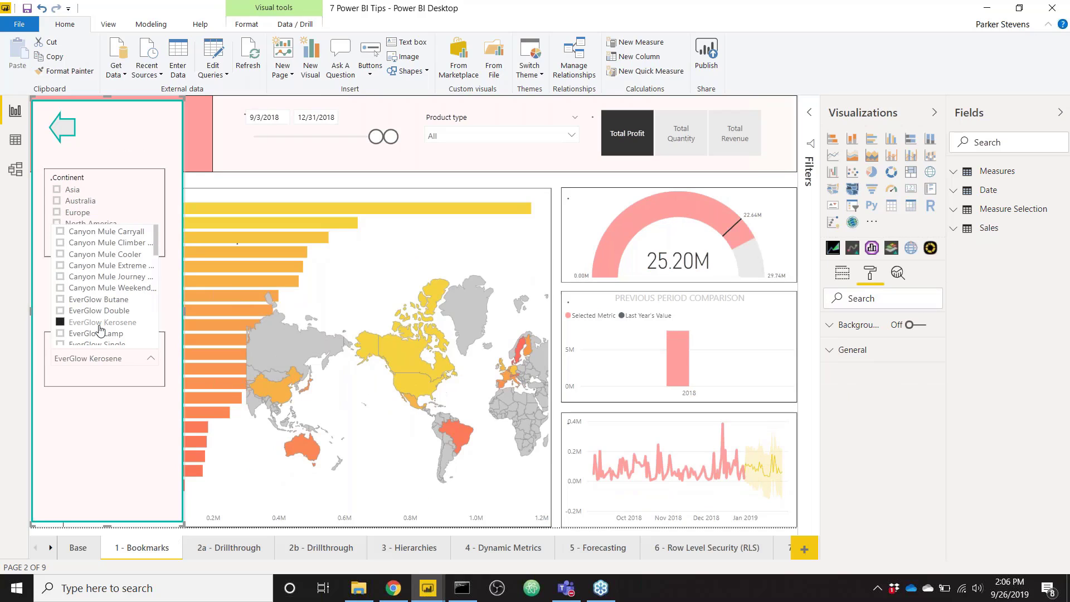
pyautogui.keyDown('ctrl'); pyautogui.click(62, 134); pyautogui.keyUp('ctrl')
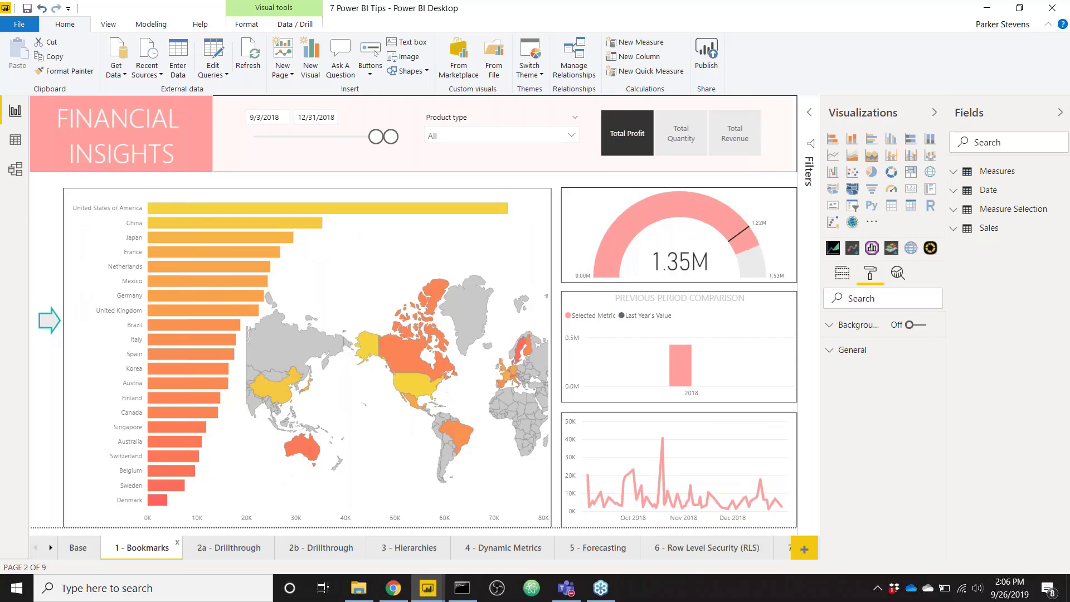
# - Reopen and collapse the slide-out slicer panel with its arrows to check how it toggles
pyautogui.keyDown('ctrl'); pyautogui.click(49, 320); pyautogui.keyUp('ctrl')
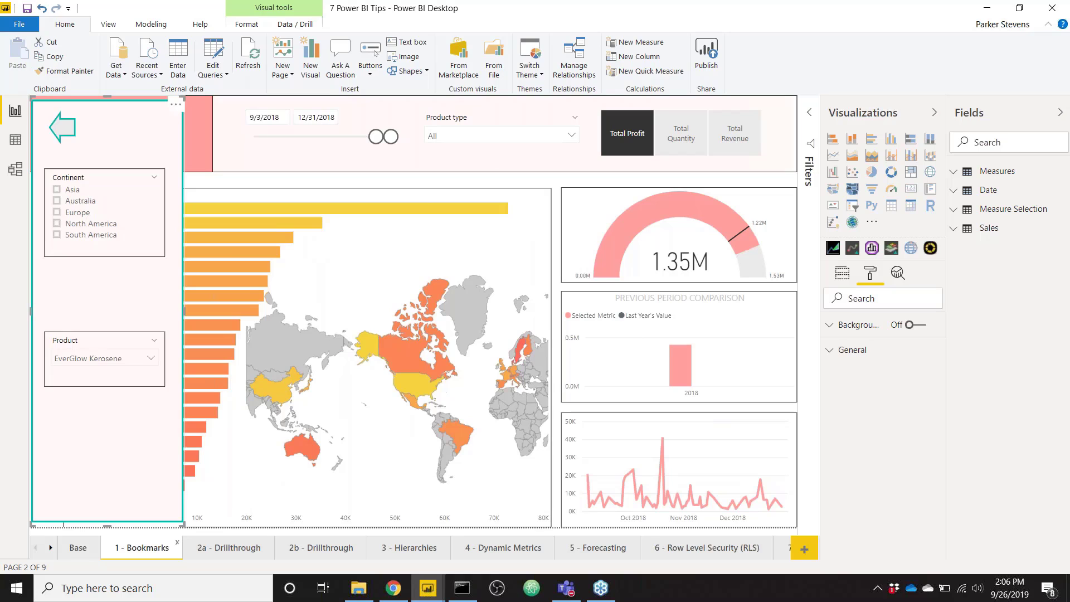
pyautogui.keyDown('ctrl'); pyautogui.click(60, 137); pyautogui.keyUp('ctrl')
pyautogui.keyDown('ctrl'); pyautogui.click(58, 327); pyautogui.keyUp('ctrl')
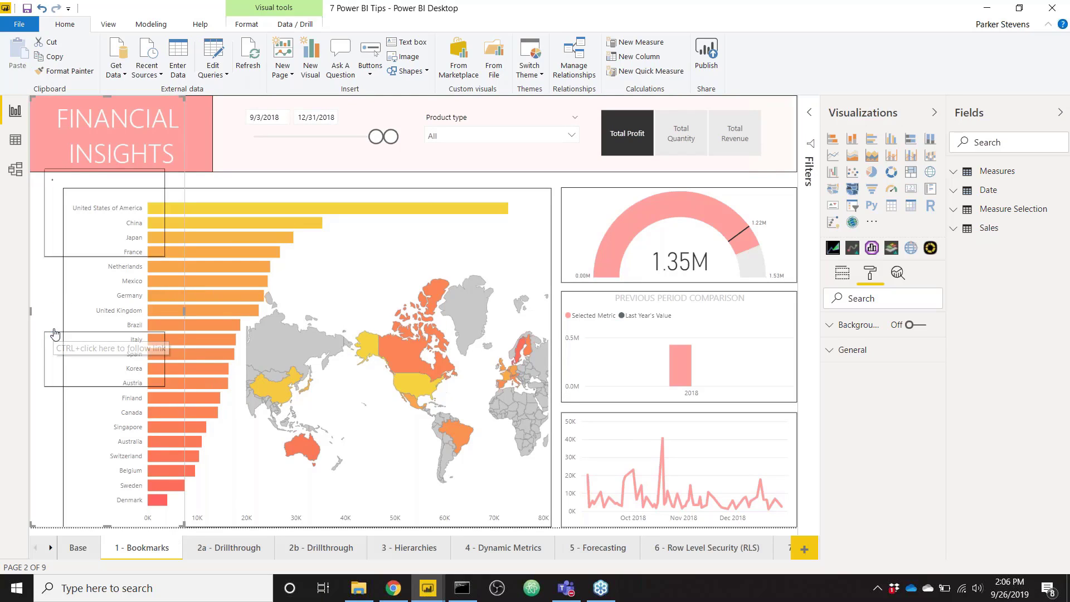
pyautogui.keyDown('ctrl'); pyautogui.click(67, 143); pyautogui.keyUp('ctrl')
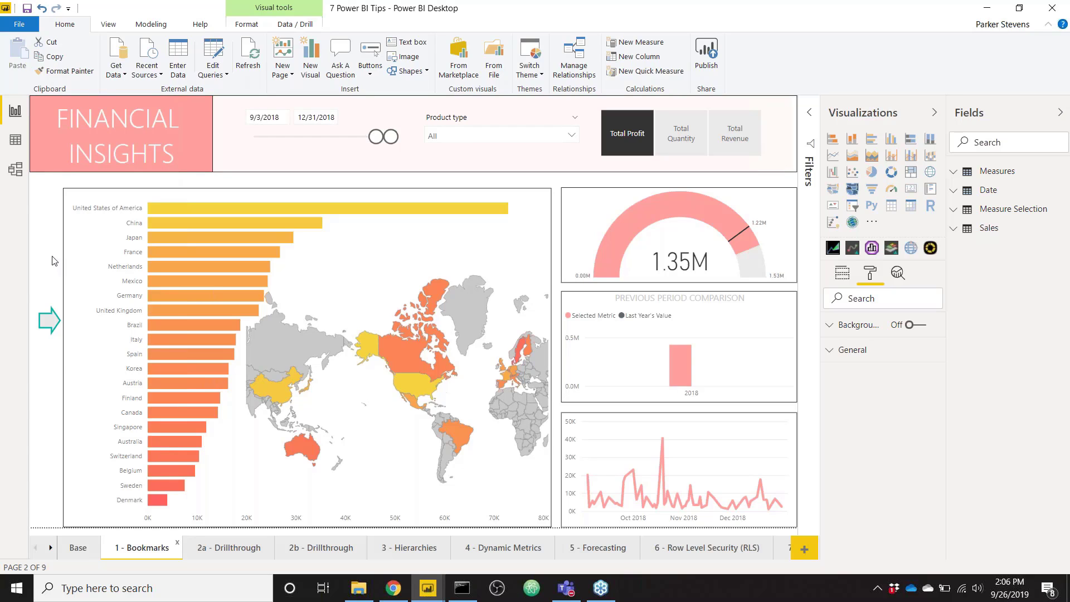
# - In the 7 Power BI Tips - Demo file, insert an arrow shape and shrink it into the margin left of the bar chart
pyautogui.moveTo(429, 591)
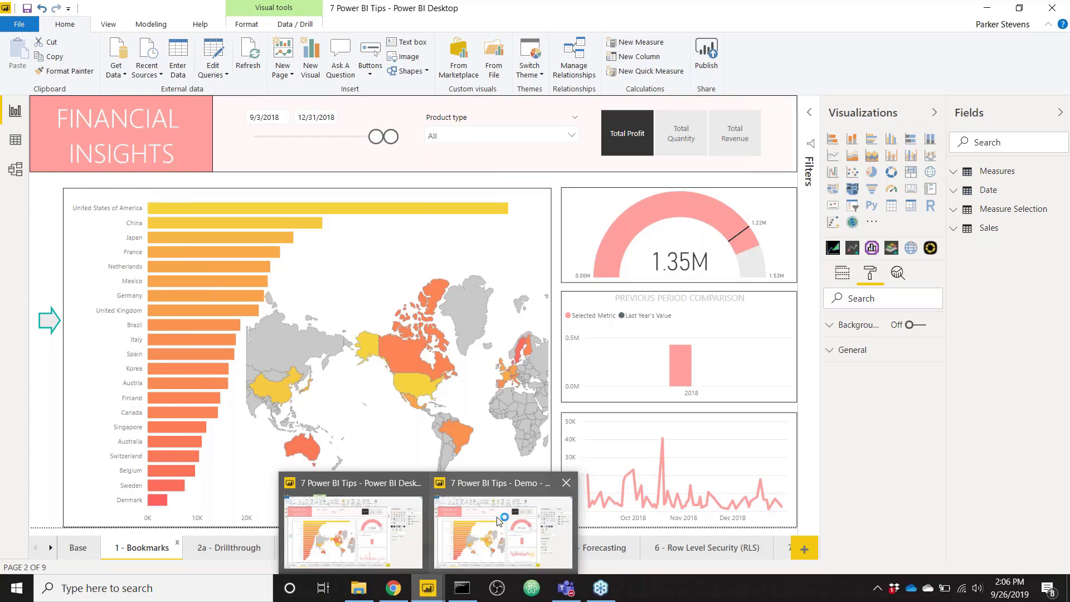
pyautogui.click(498, 520)
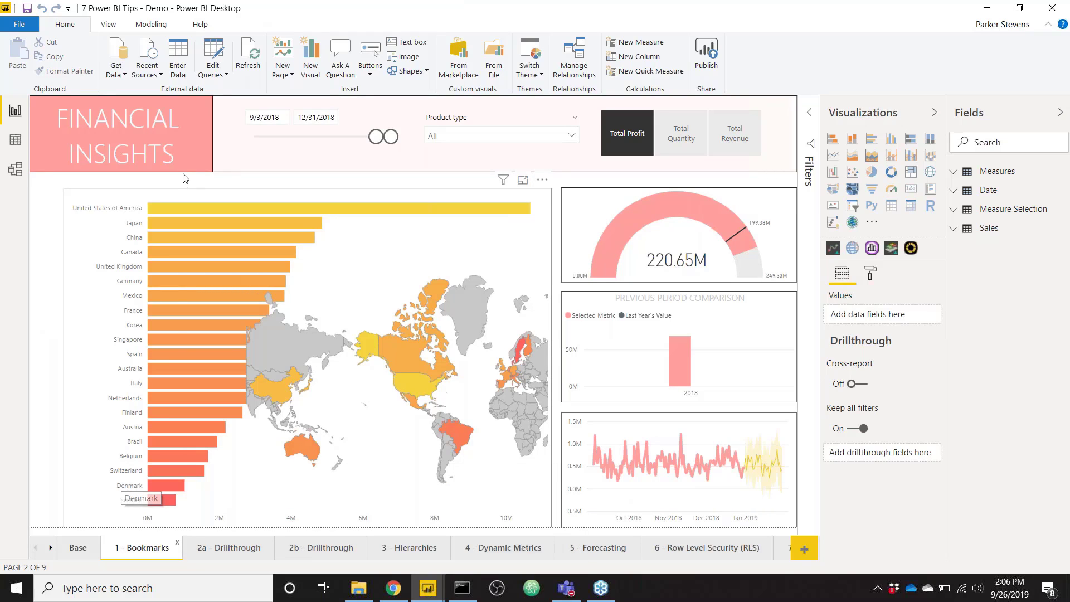
pyautogui.click(109, 25)
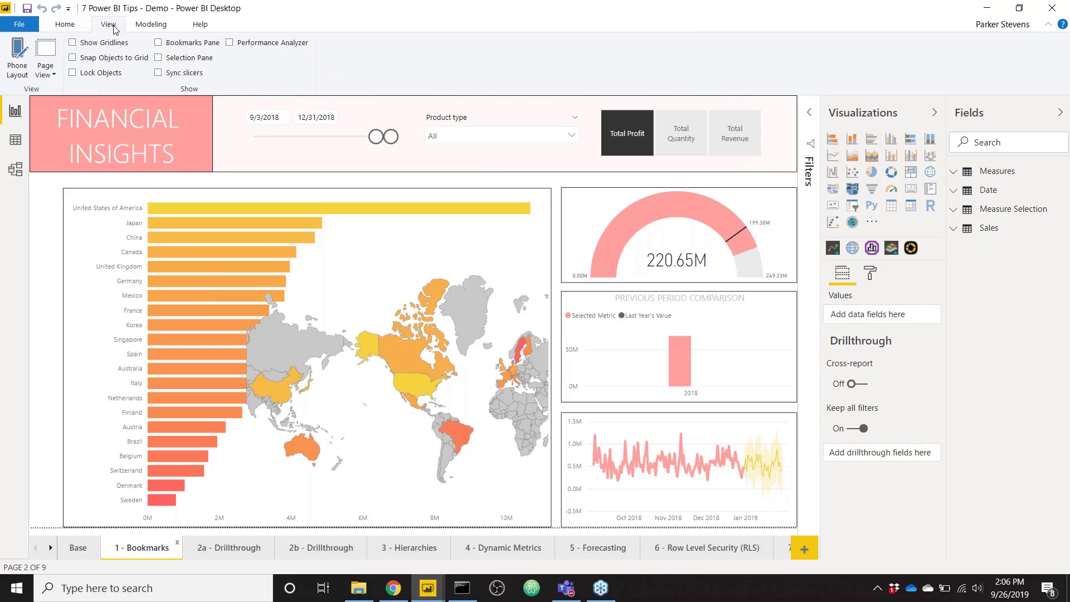
pyautogui.click(81, 28)
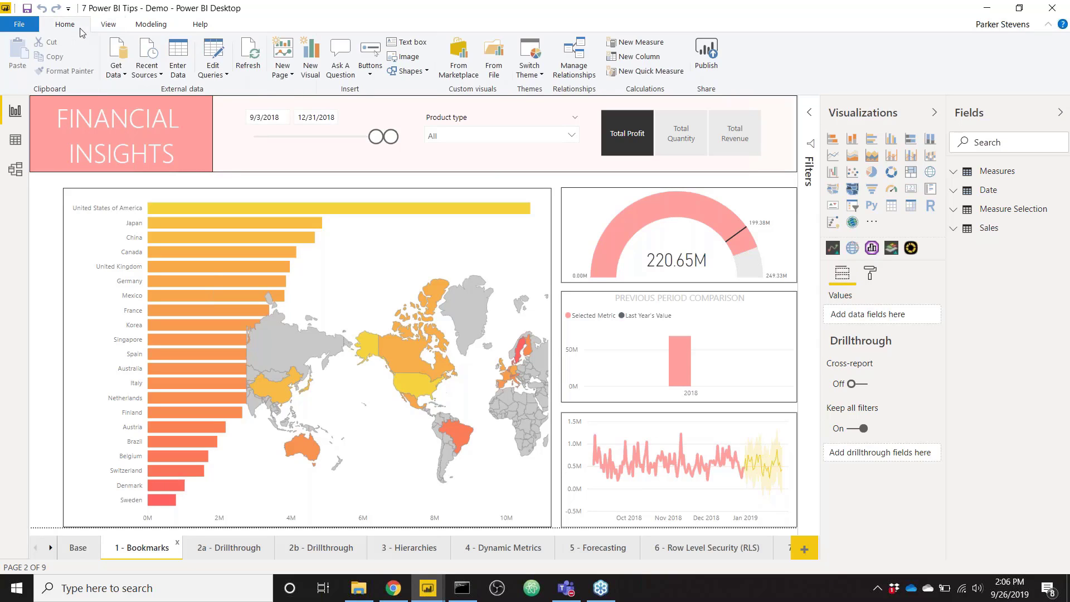
pyautogui.click(405, 73)
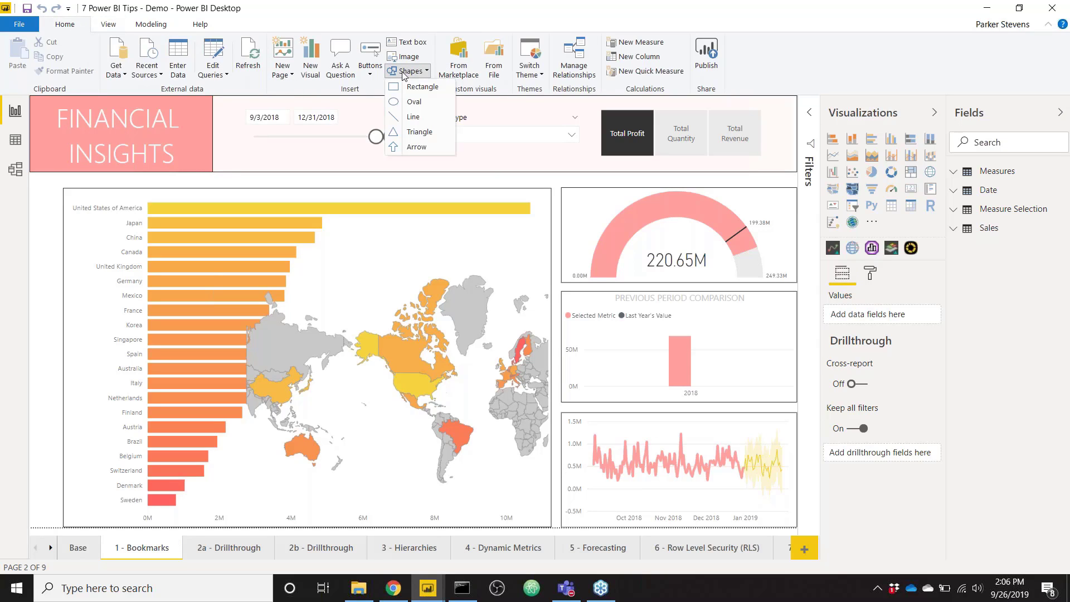
pyautogui.click(415, 148)
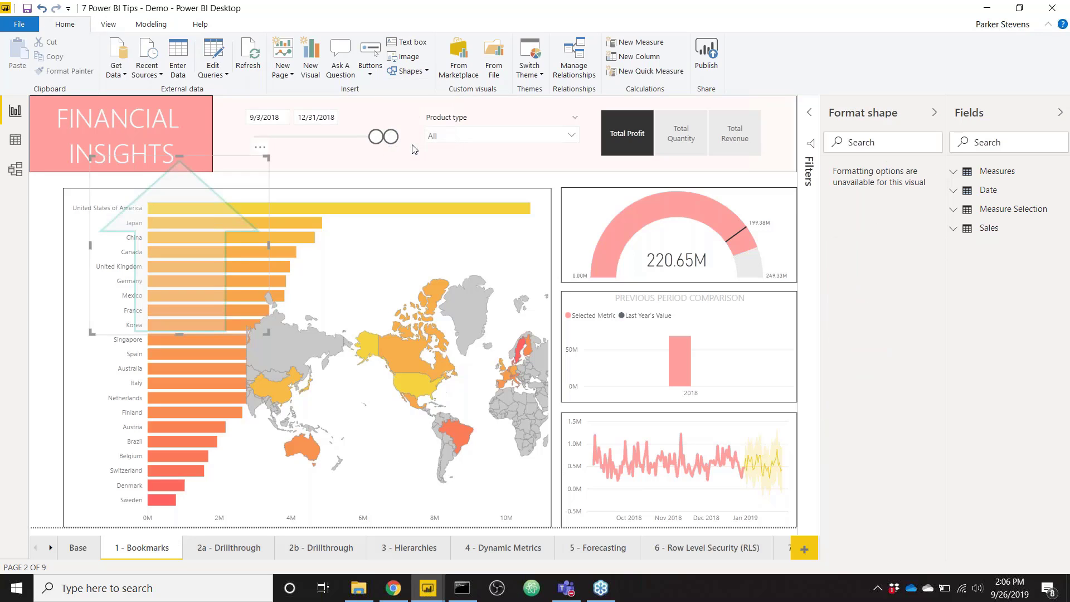
pyautogui.moveTo(203, 256); pyautogui.dragTo(144, 311)
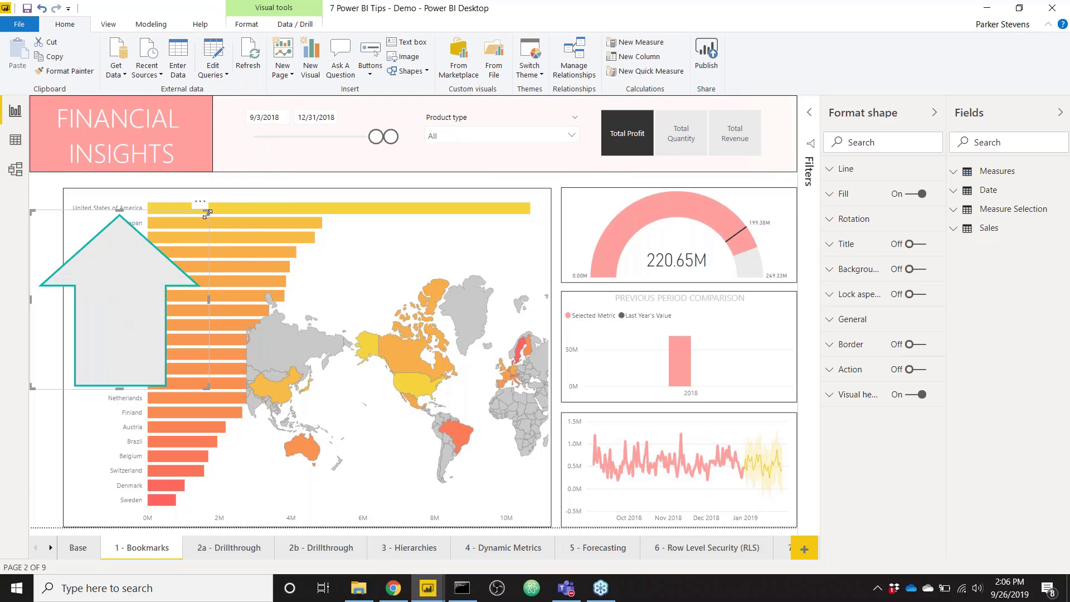
pyautogui.moveTo(206, 212); pyautogui.dragTo(49, 328)
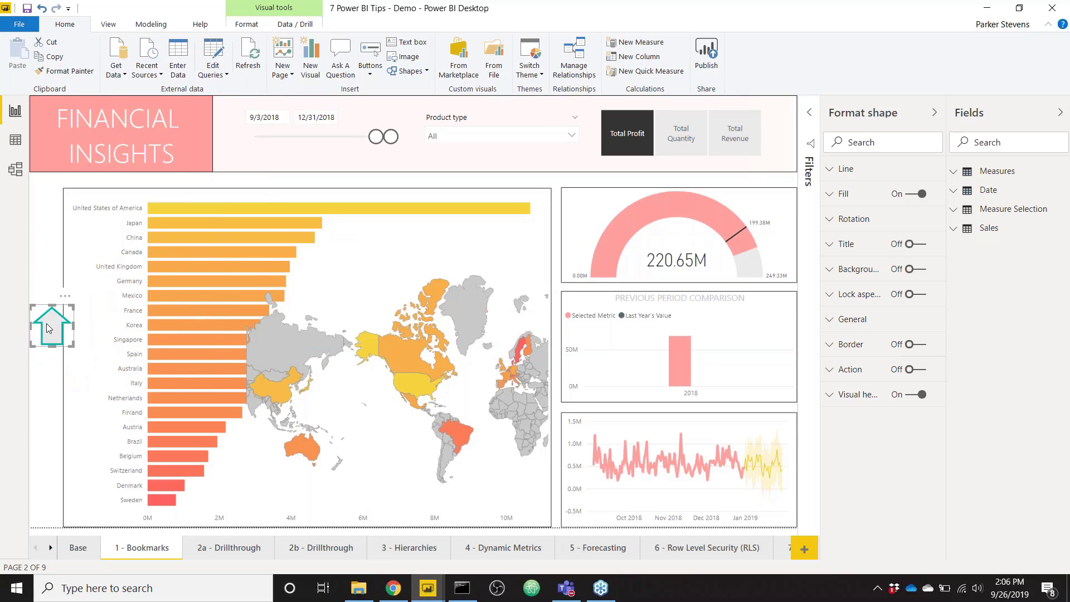
# - Set the arrow shape's rotation to 90° and make it slightly smaller to fit the page margin
pyautogui.click(853, 219)
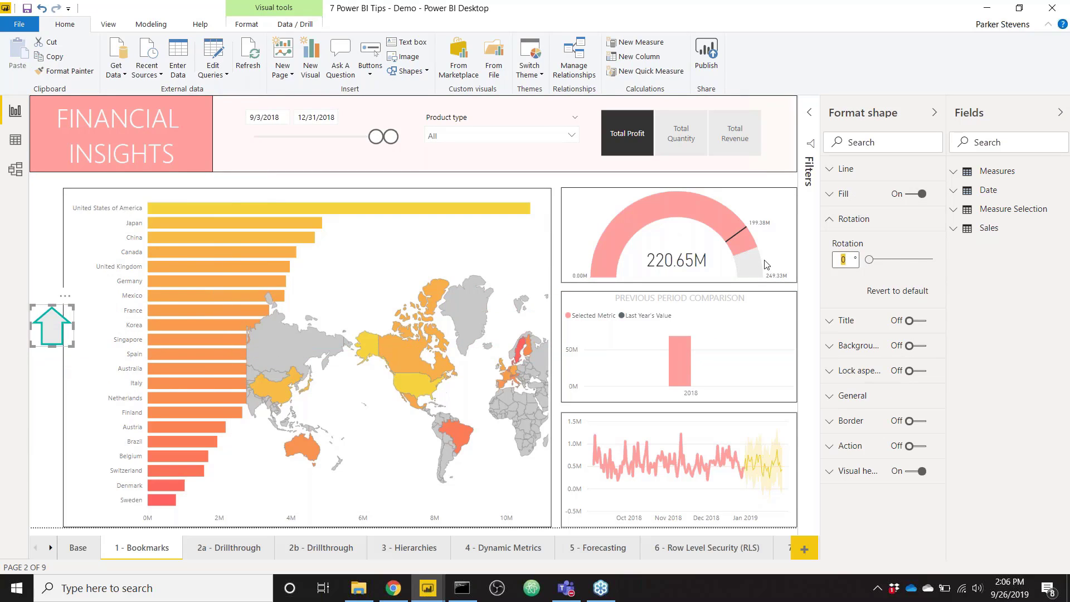
pyautogui.write('90')
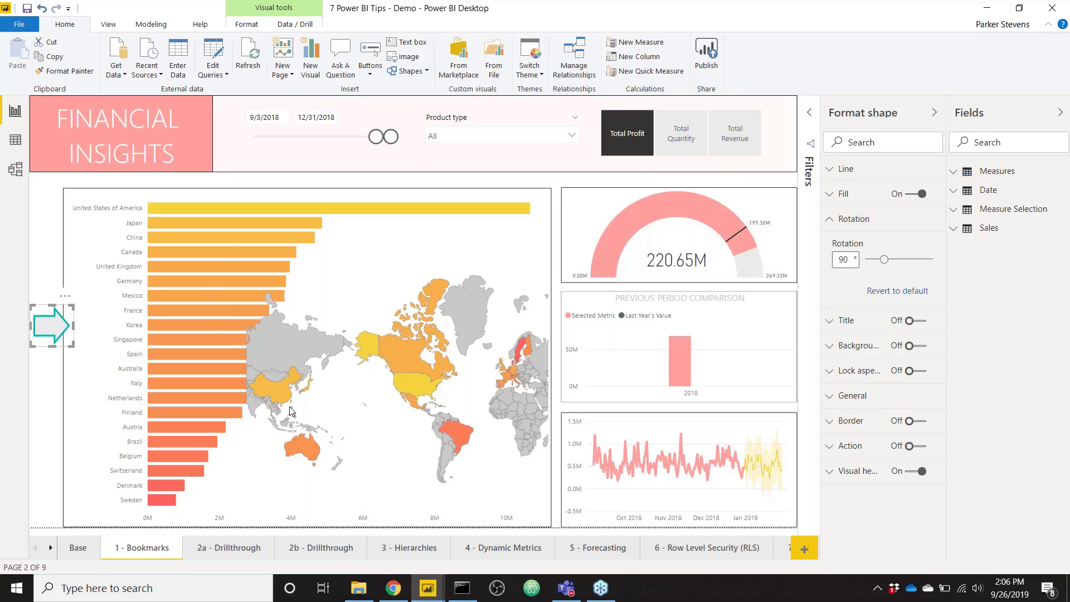
pyautogui.moveTo(73, 345)
pyautogui.mouseDown()
pyautogui.moveTo(63, 350)
pyautogui.moveTo(60, 338)
pyautogui.mouseUp()
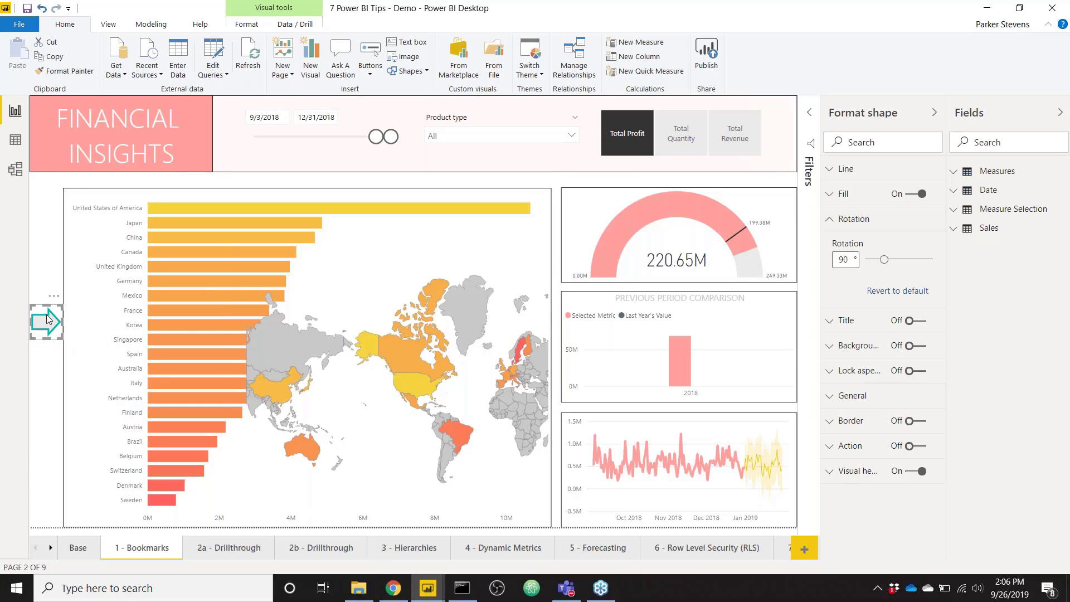
# - Insert a rectangle shape and size it as a tall panel along the left edge of the report page, over the title and bar chart
pyautogui.click(112, 28)
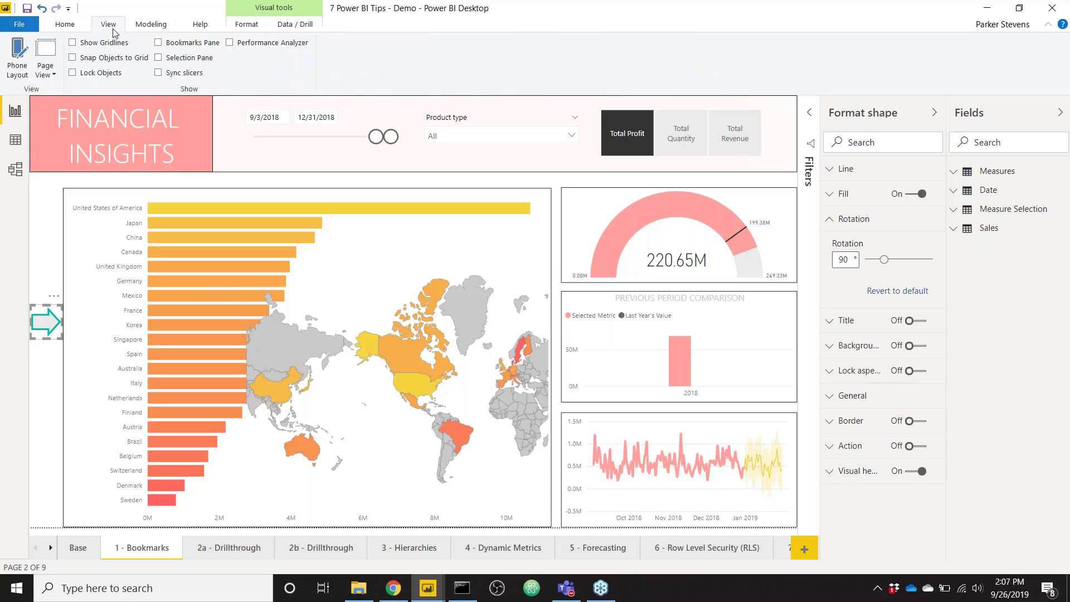
pyautogui.click(76, 28)
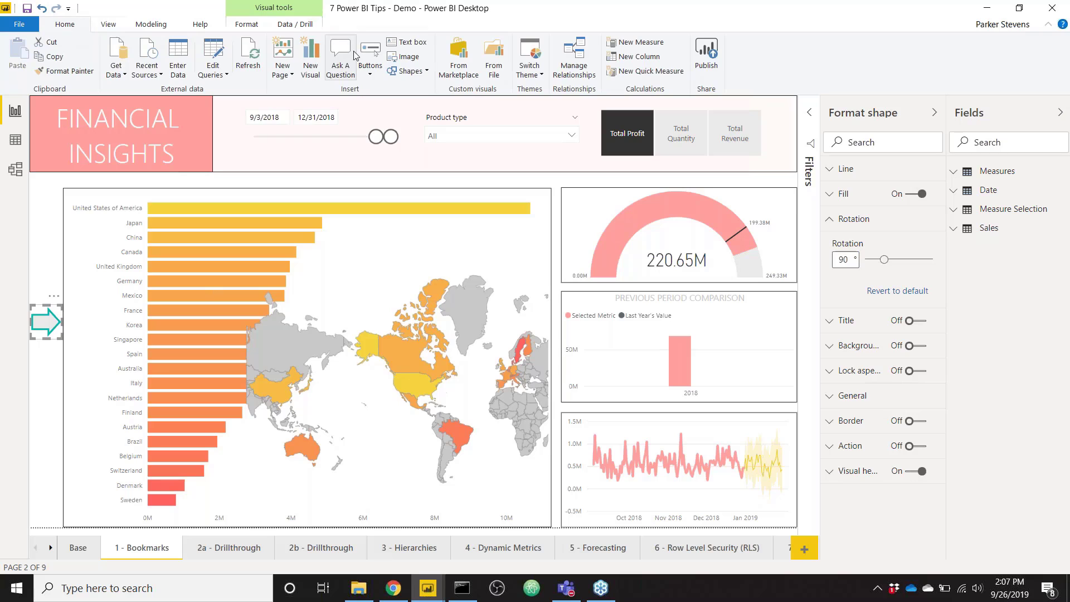
pyautogui.click(424, 73)
pyautogui.click(423, 87)
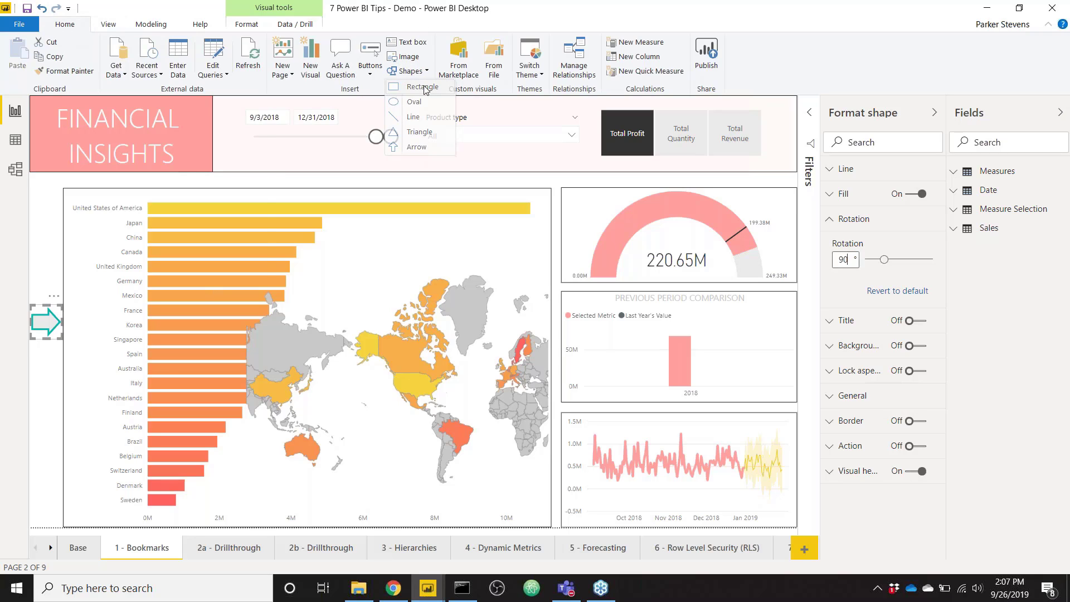
pyautogui.moveTo(173, 207); pyautogui.dragTo(99, 133)
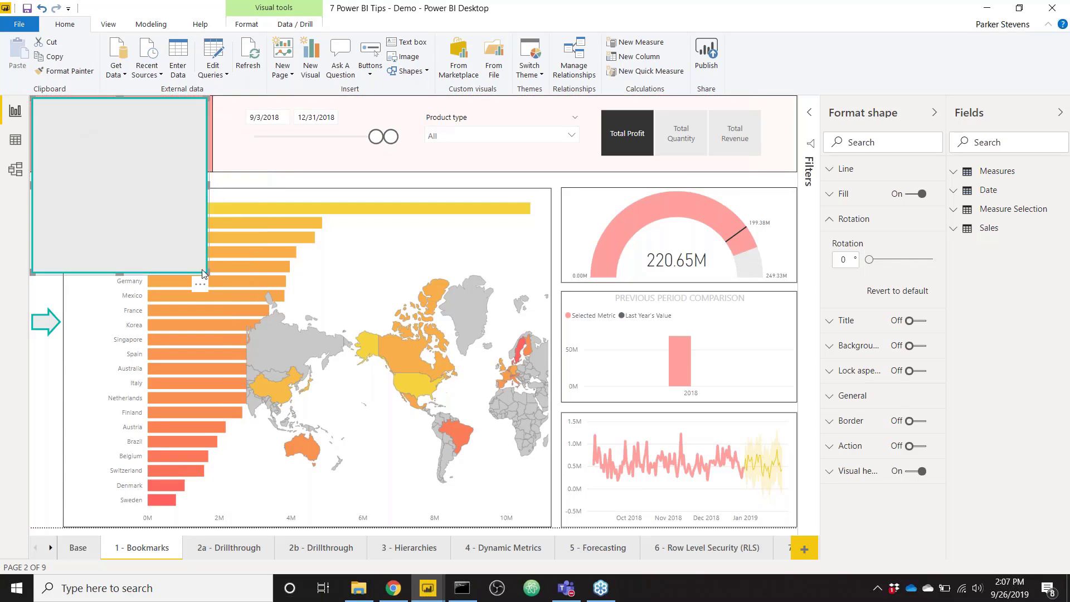
pyautogui.moveTo(206, 272); pyautogui.dragTo(185, 505)
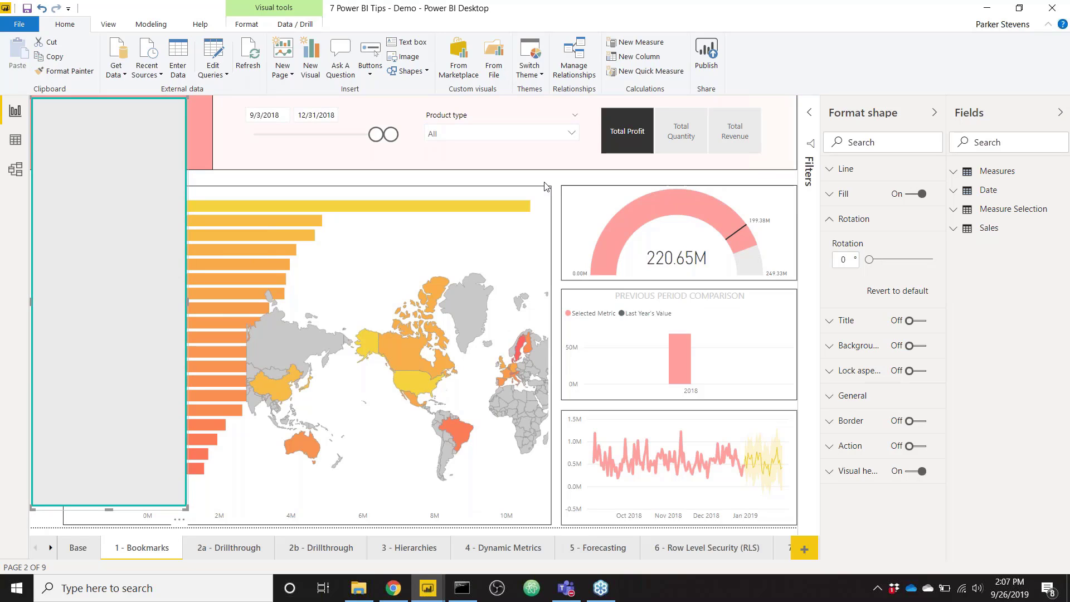
pyautogui.click(225, 184)
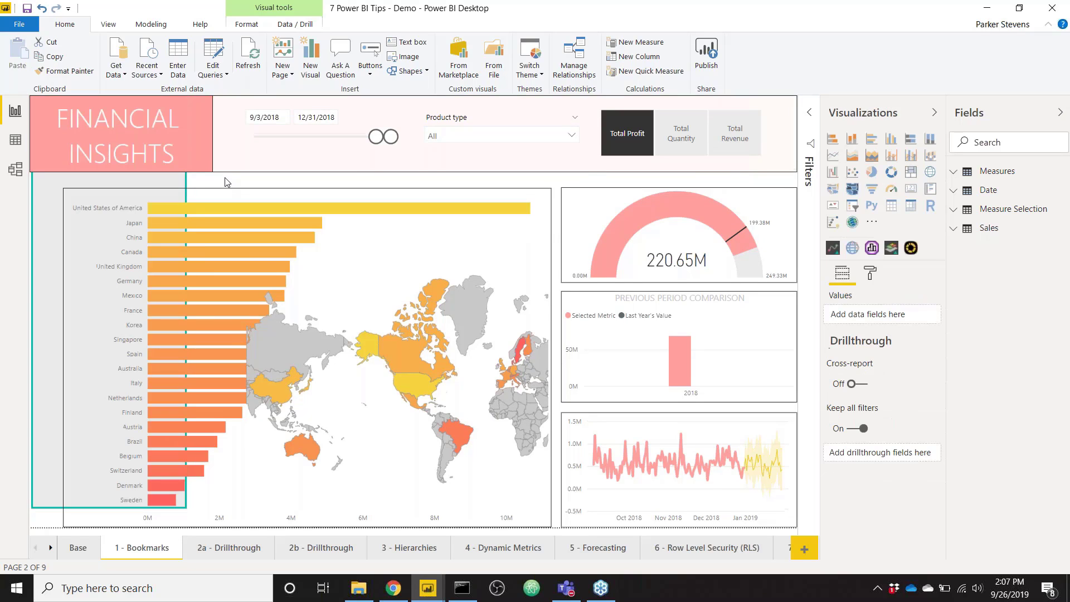
# - Add a small slicer over the upper part of the rectangle panel, using the Continent field from the Sales table
pyautogui.click(989, 228)
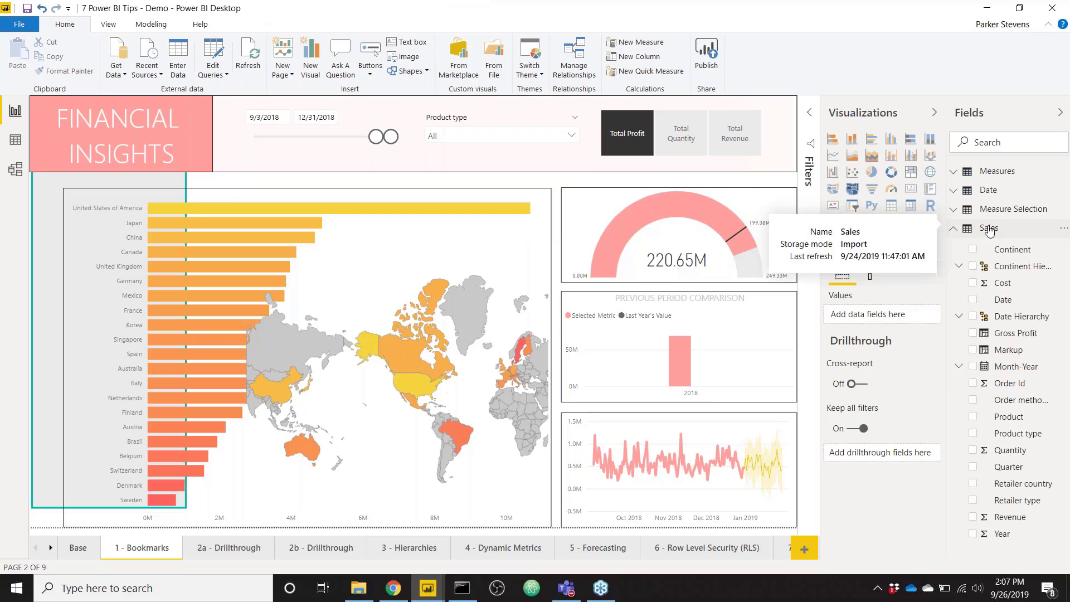
pyautogui.click(851, 209)
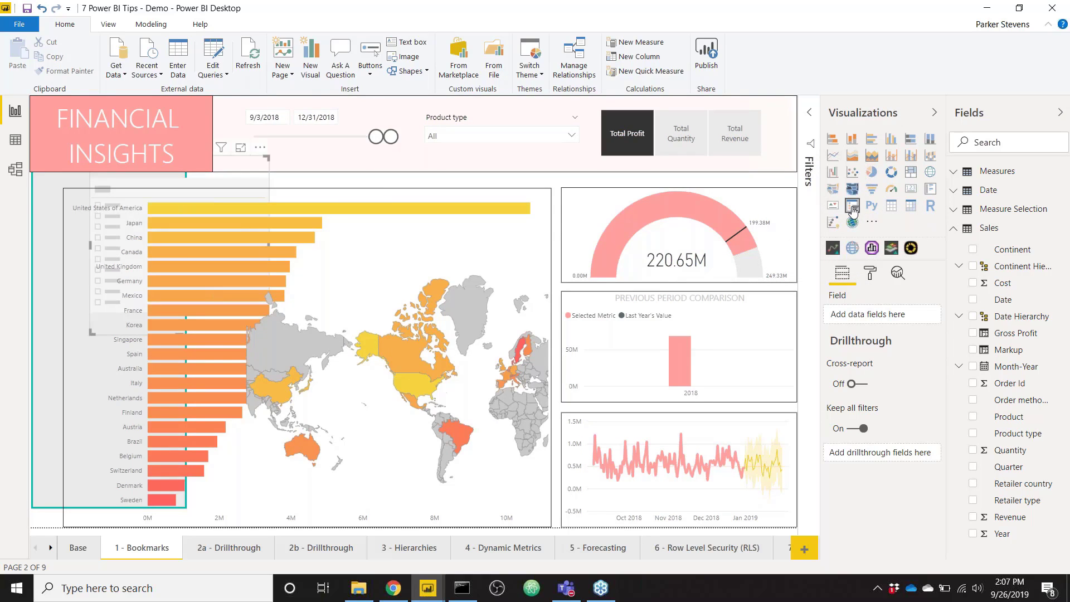
pyautogui.moveTo(212, 223); pyautogui.dragTo(162, 235)
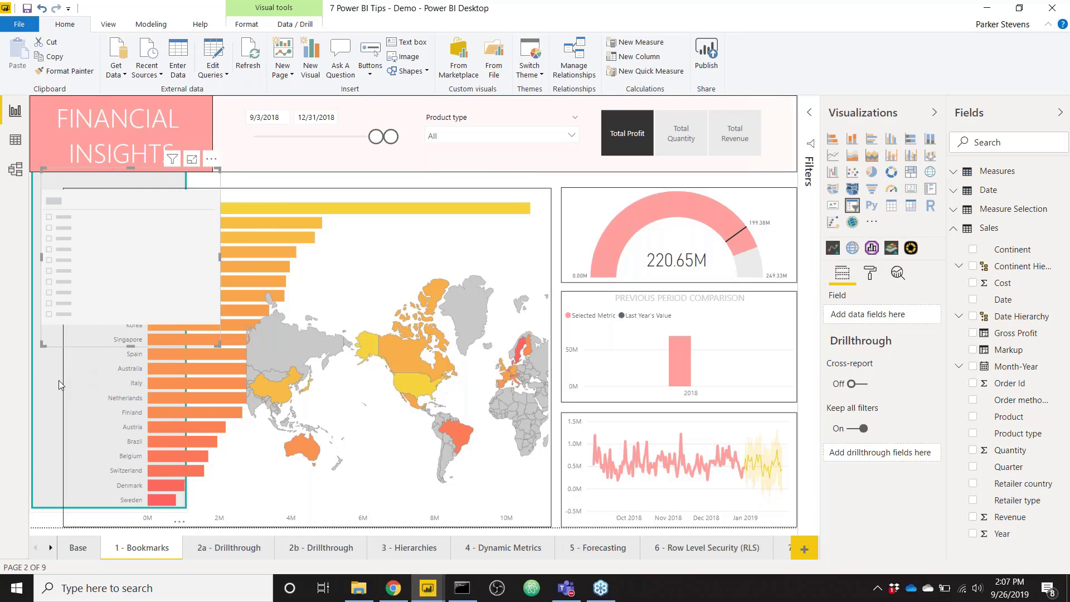
pyautogui.moveTo(217, 346); pyautogui.dragTo(139, 261)
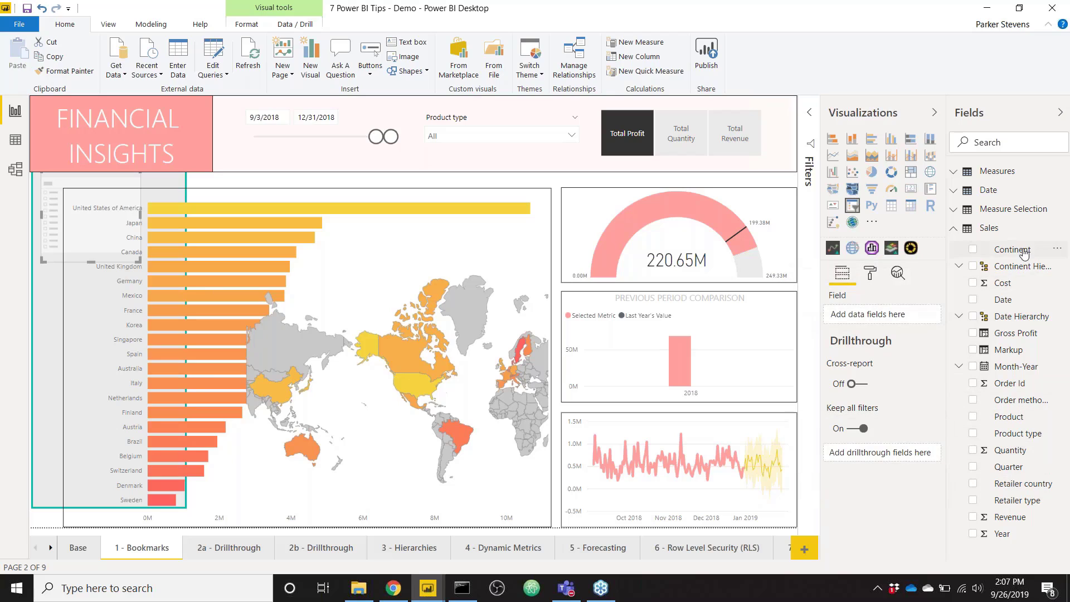
pyautogui.moveTo(1019, 251); pyautogui.dragTo(902, 316)
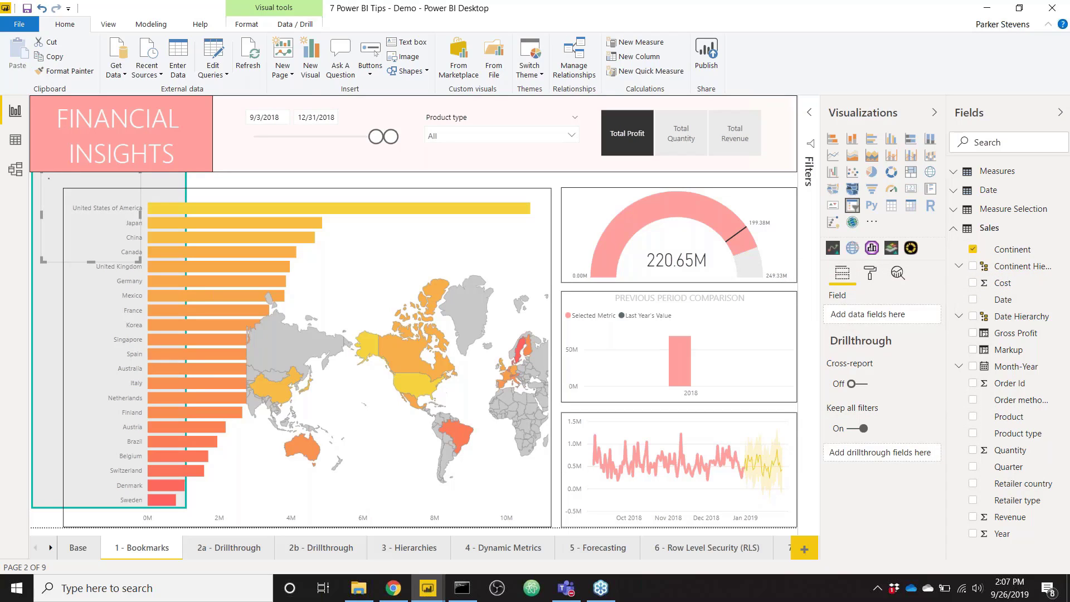
# - Show the Selection pane and move the rectangle panel shape to the front of the layer order
pyautogui.click(72, 323)
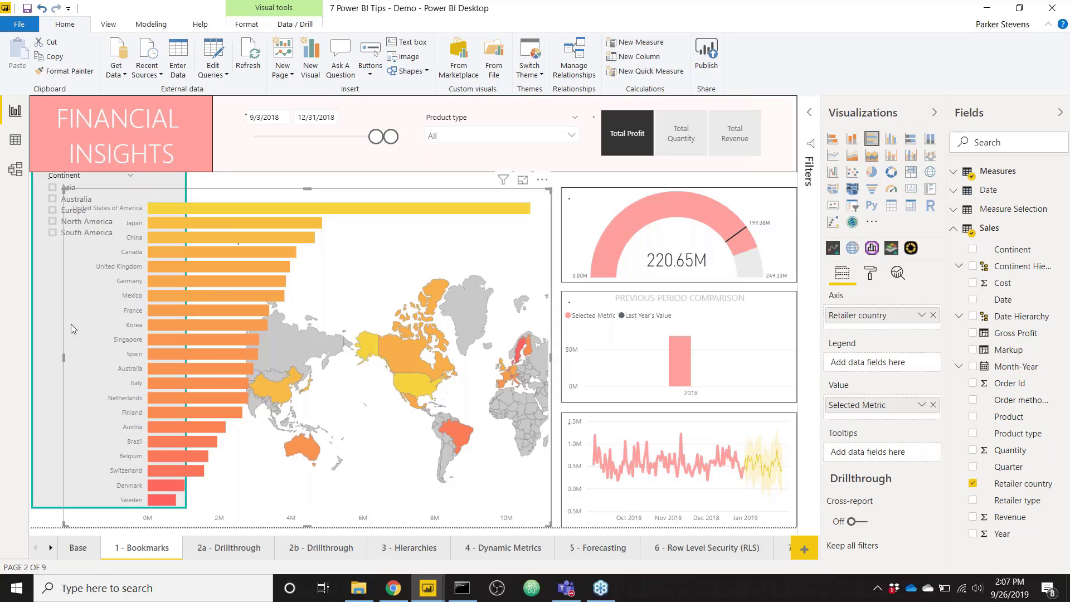
pyautogui.click(45, 283)
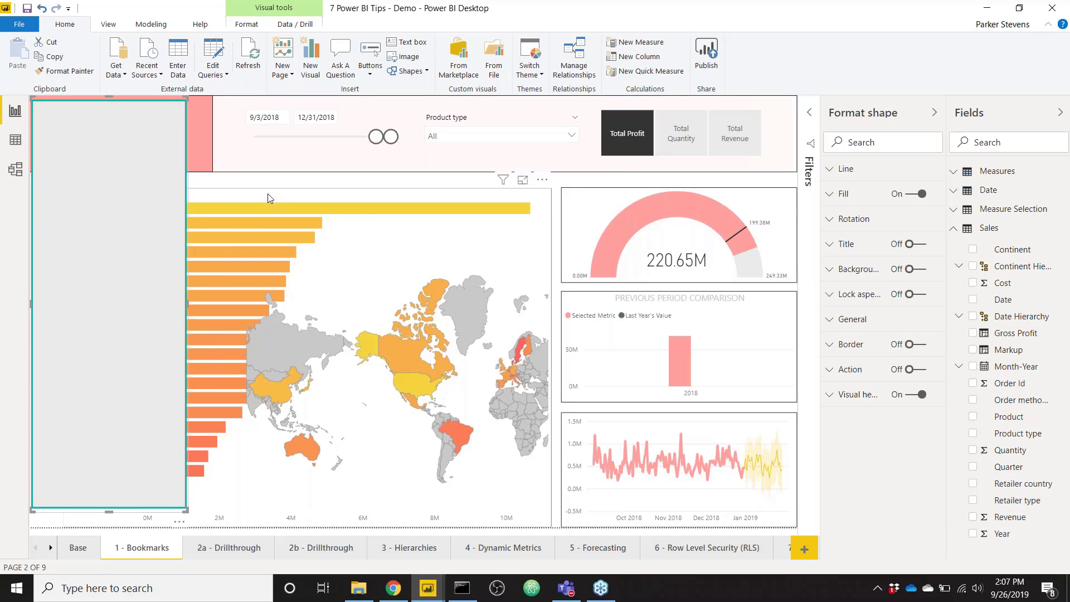
pyautogui.click(107, 24)
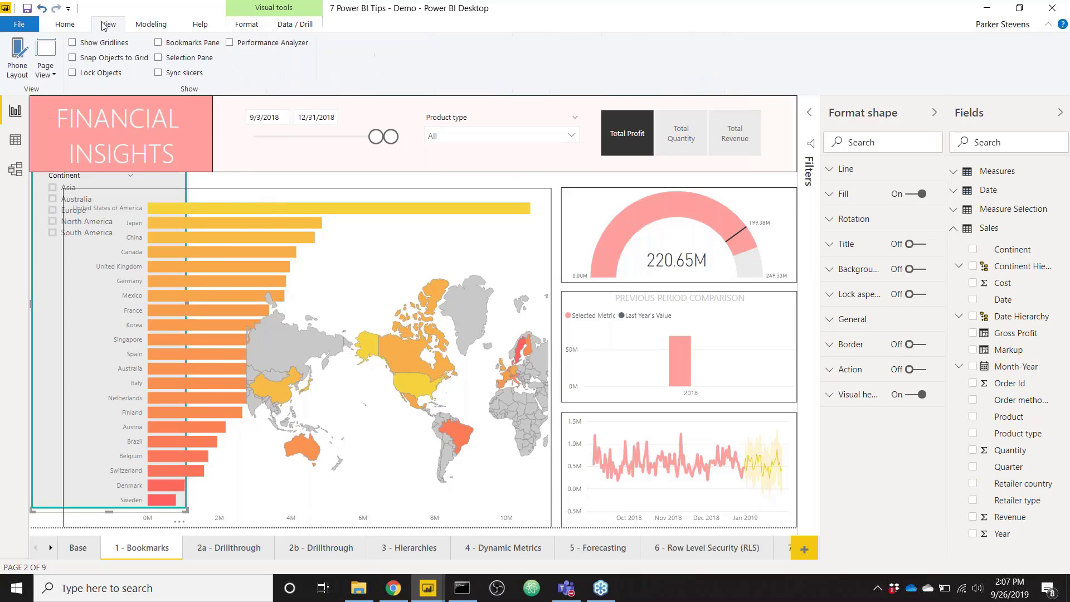
pyautogui.click(158, 57)
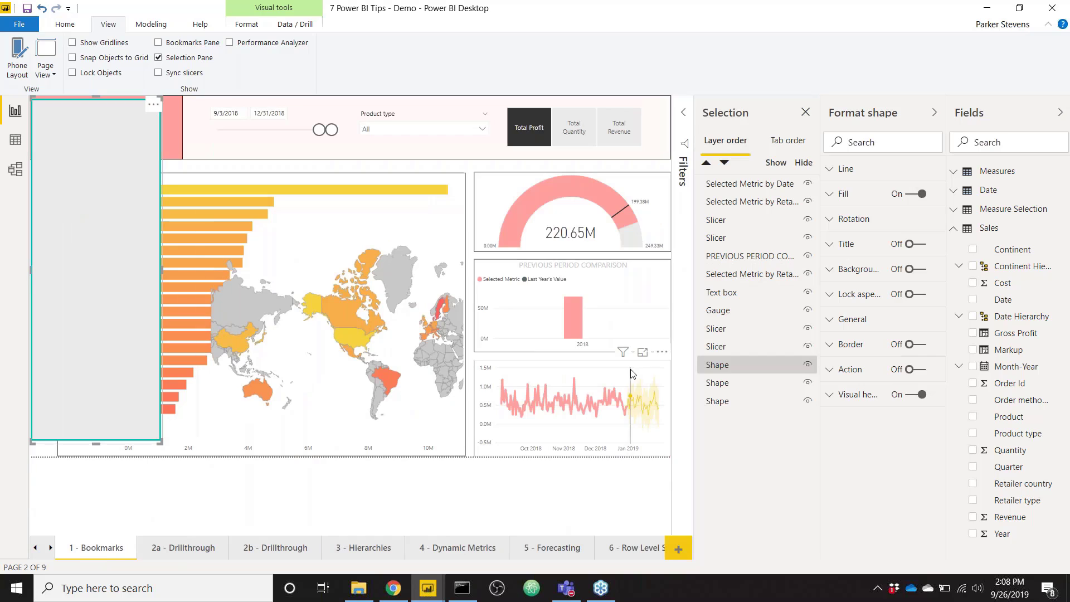
pyautogui.moveTo(719, 366); pyautogui.dragTo(724, 182)
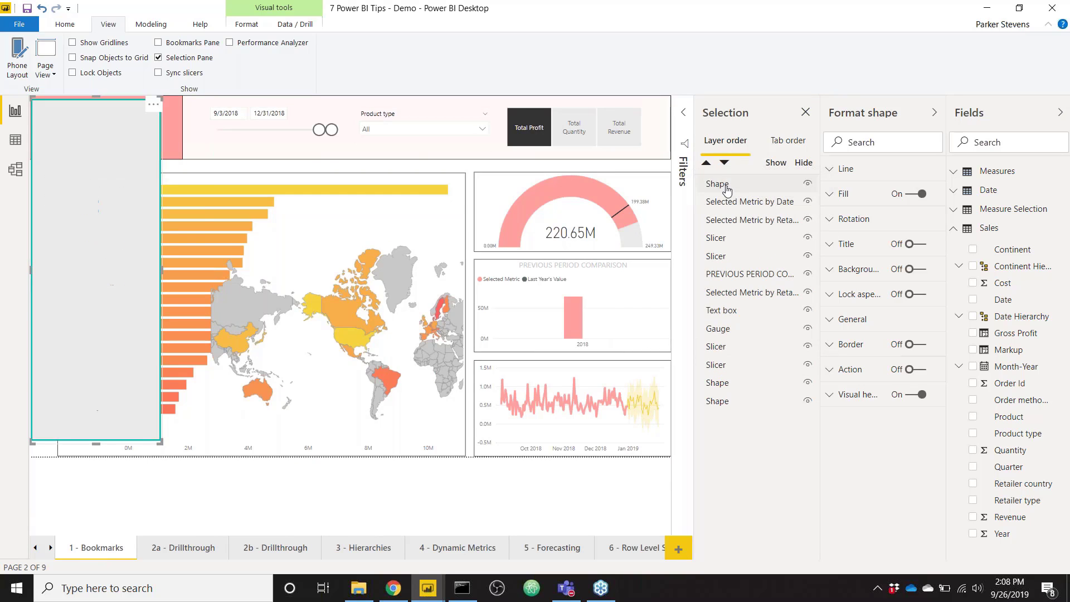
# - Find the Continent slicer among the layers and move it to the front, above the rectangle panel
pyautogui.click(728, 239)
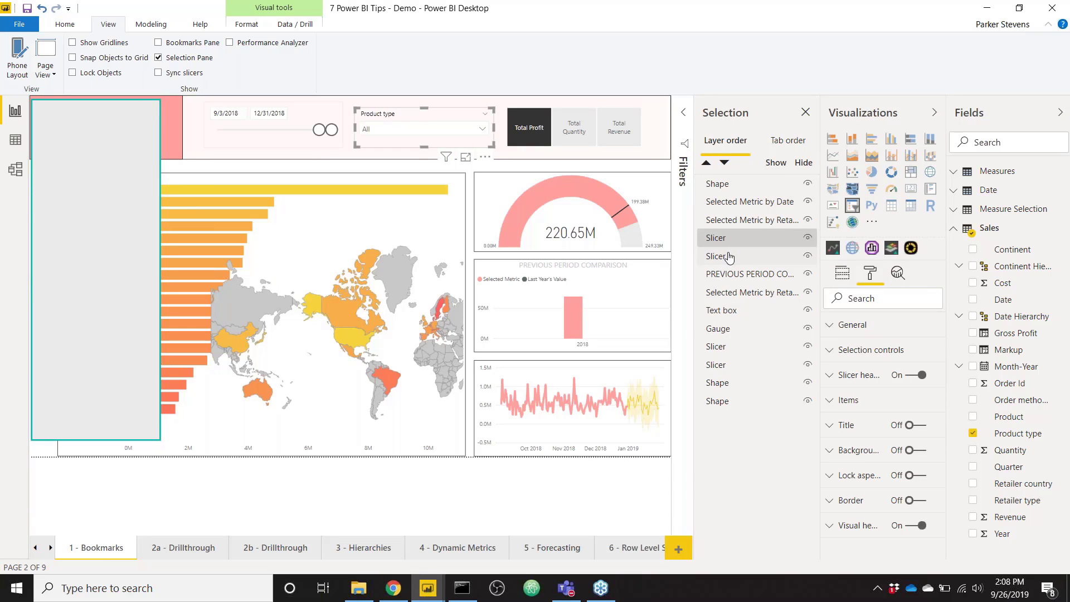
pyautogui.click(728, 255)
pyautogui.click(732, 353)
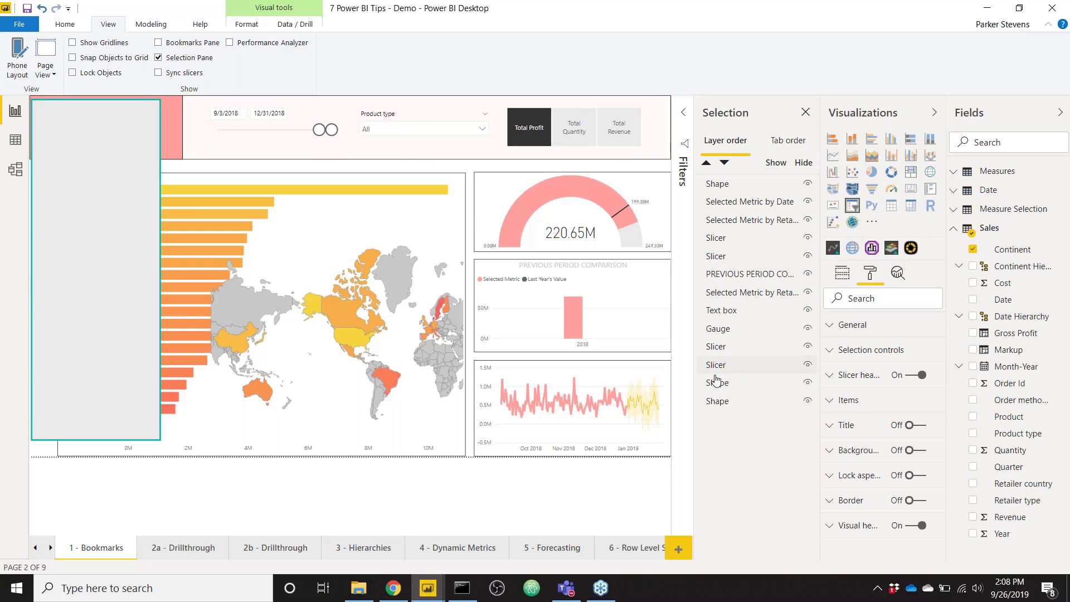
pyautogui.click(722, 365)
pyautogui.moveTo(719, 364); pyautogui.dragTo(737, 188)
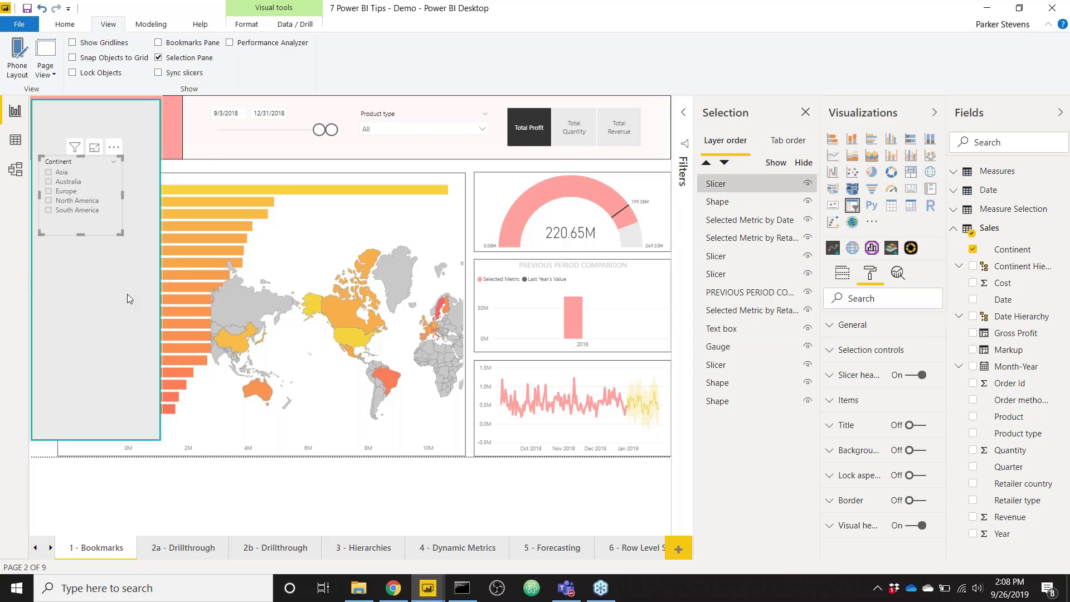
pyautogui.click(739, 202)
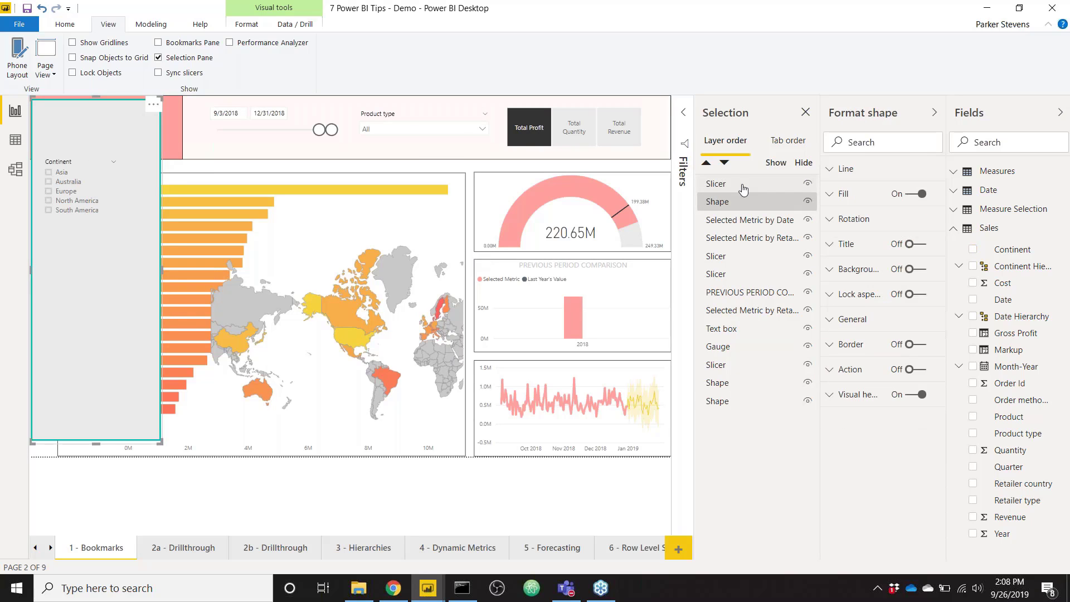
# - Duplicate the Continent slicer and place the copy below the original on the rectangle panel
pyautogui.click(743, 190)
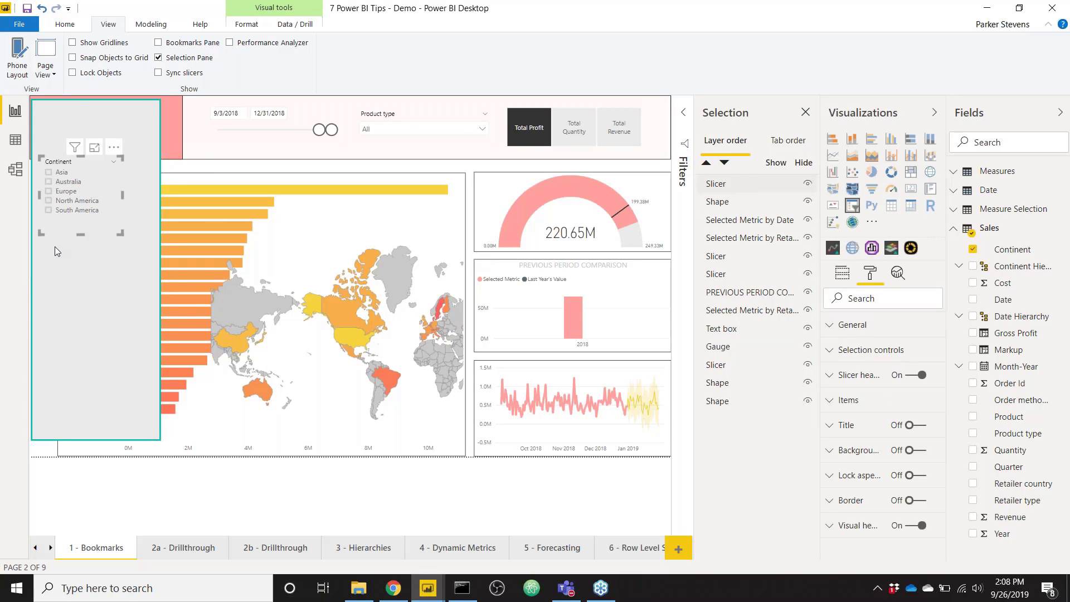
pyautogui.hotkey('ctrl', 'v')
pyautogui.moveTo(87, 291); pyautogui.dragTo(82, 338)
pyautogui.click(189, 168)
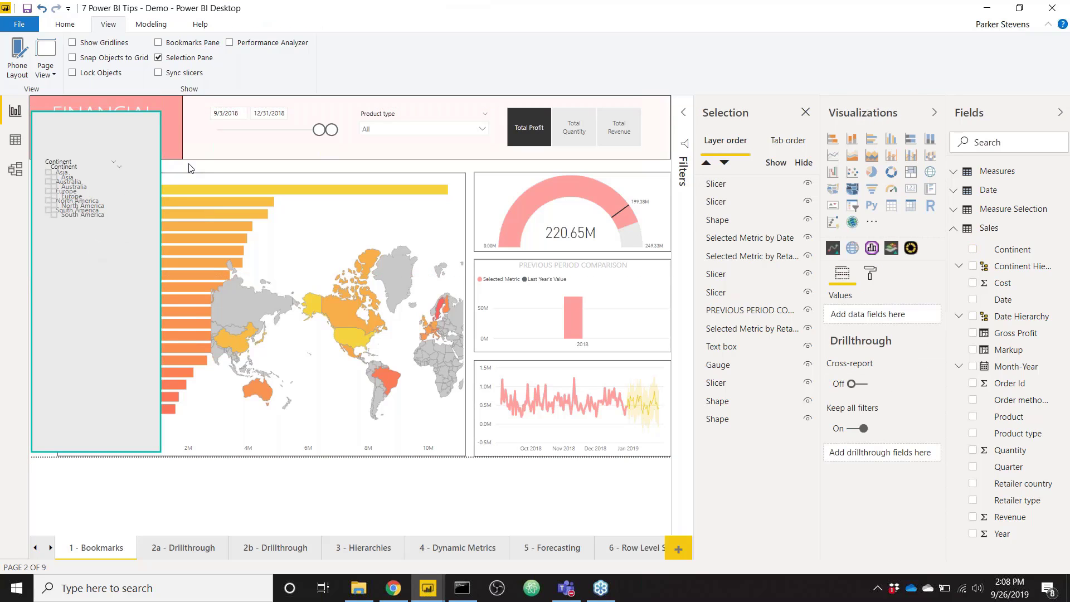
pyautogui.click(109, 225)
pyautogui.moveTo(109, 226); pyautogui.dragTo(104, 337)
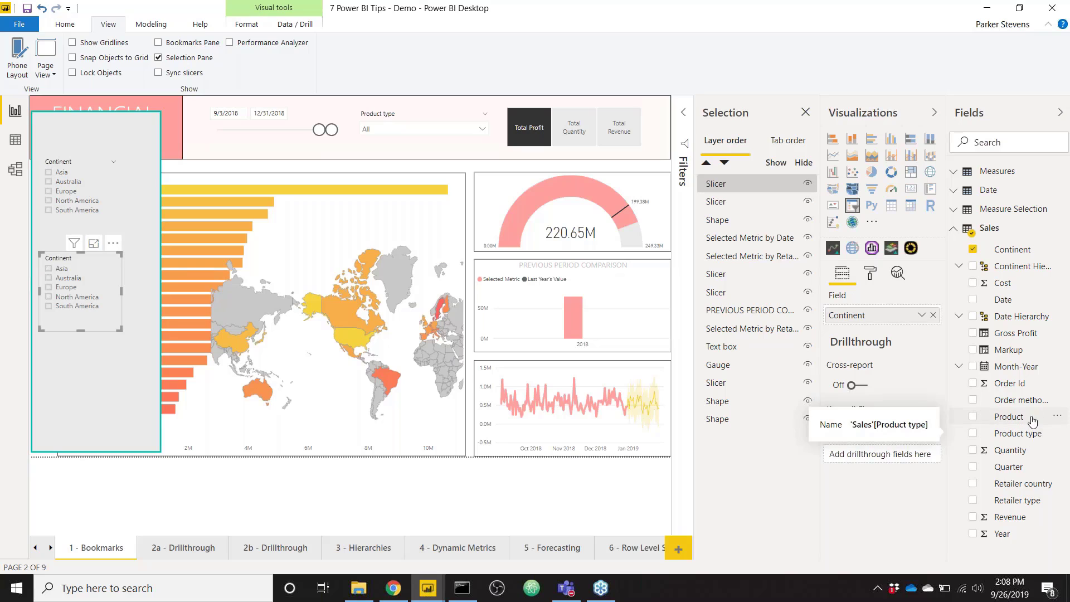
# - Replace the copied slicer's field with Product, and filter the page to Europe and Canyon Mule Cooler
pyautogui.moveTo(1030, 426); pyautogui.dragTo(889, 315)
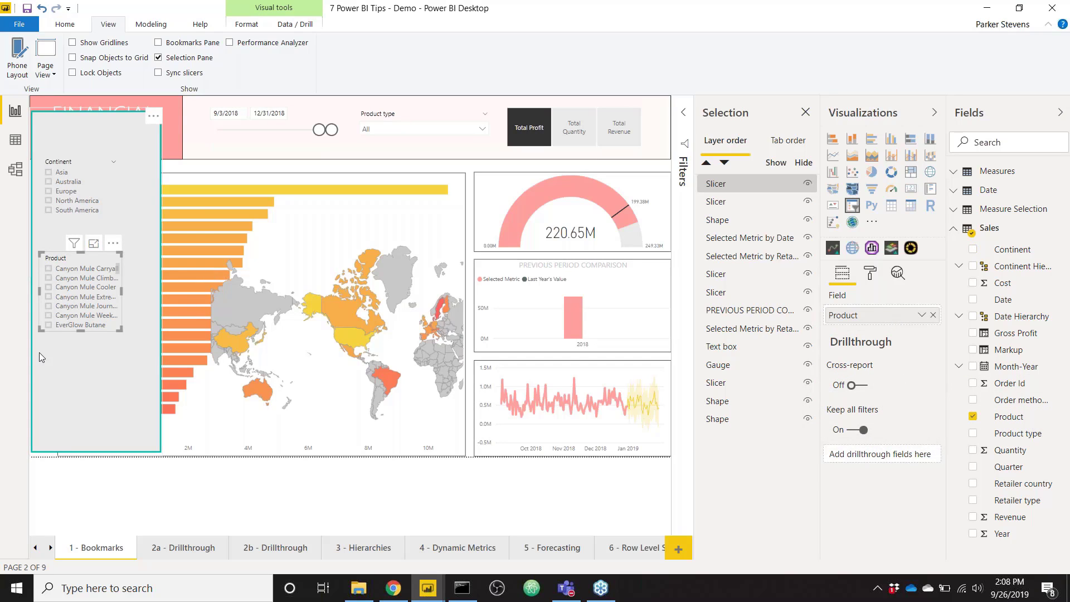
pyautogui.click(65, 192)
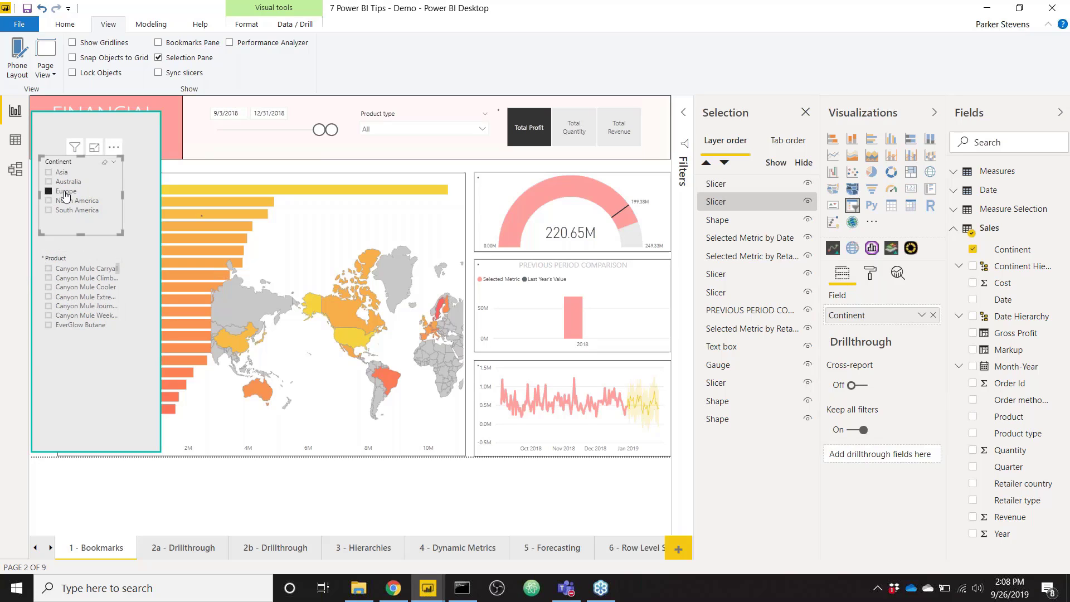
pyautogui.click(78, 289)
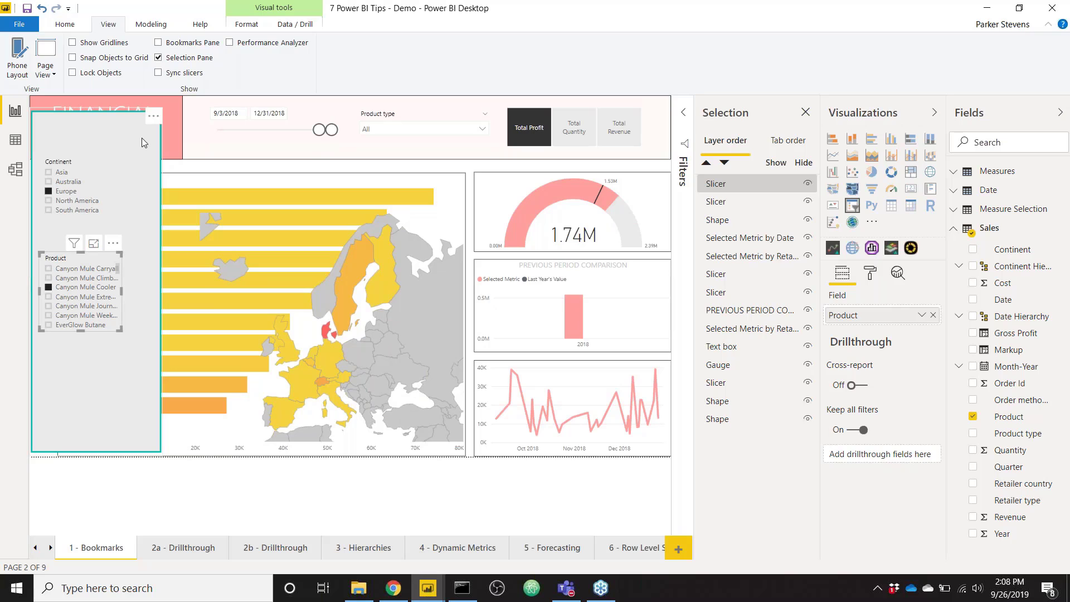
# - Insert a second arrow shape and shrink it into the space above the Continent slicer on the panel
pyautogui.click(75, 25)
pyautogui.click(411, 71)
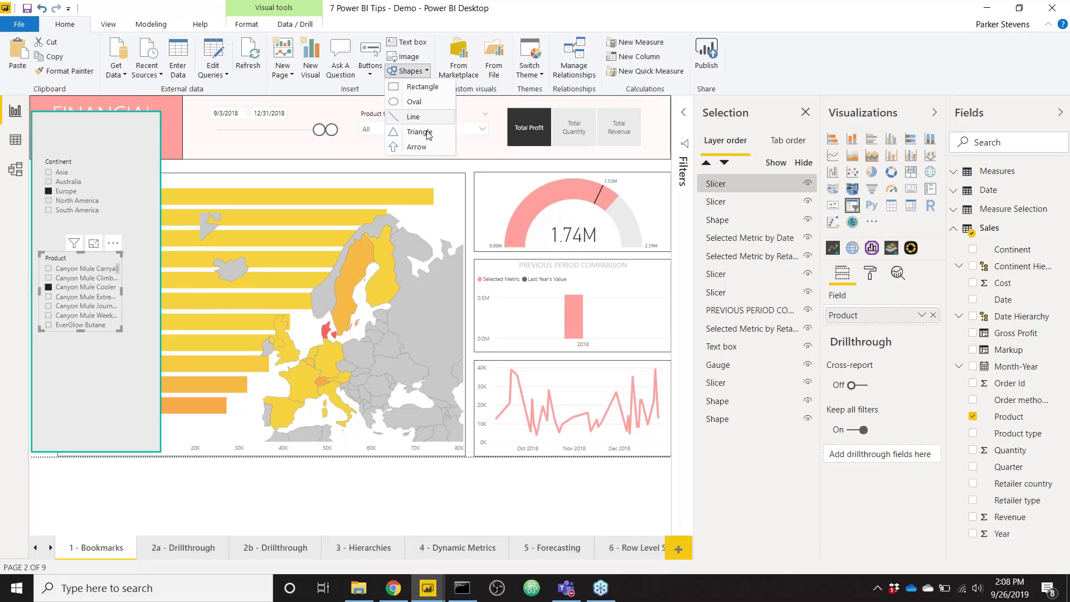
pyautogui.click(415, 147)
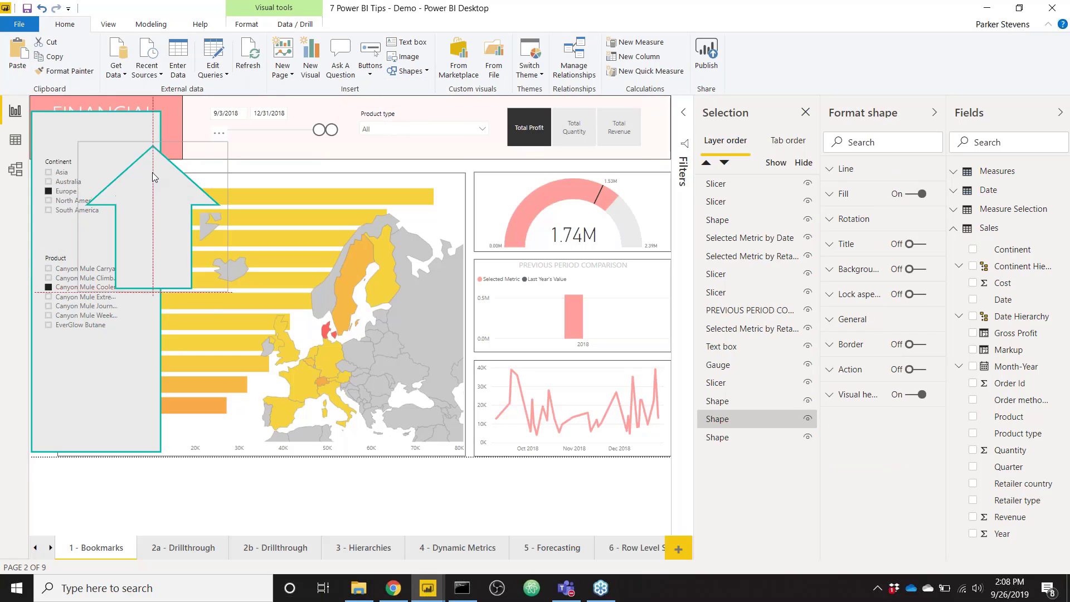
pyautogui.moveTo(231, 295); pyautogui.dragTo(76, 147)
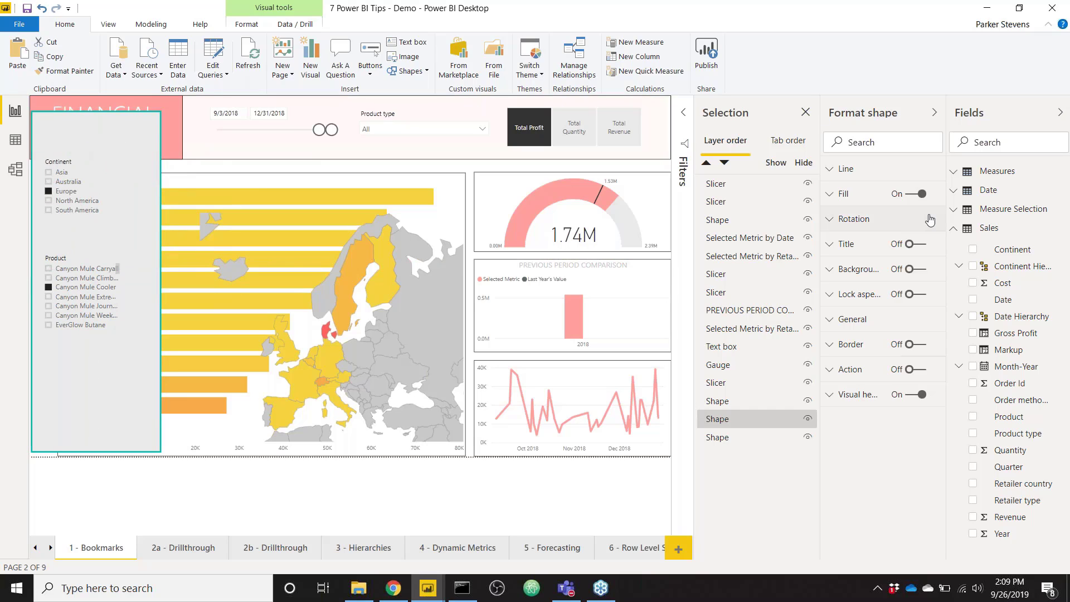
# - Set the new arrow's rotation to 270° and move it to the front of the layer order
pyautogui.click(872, 233)
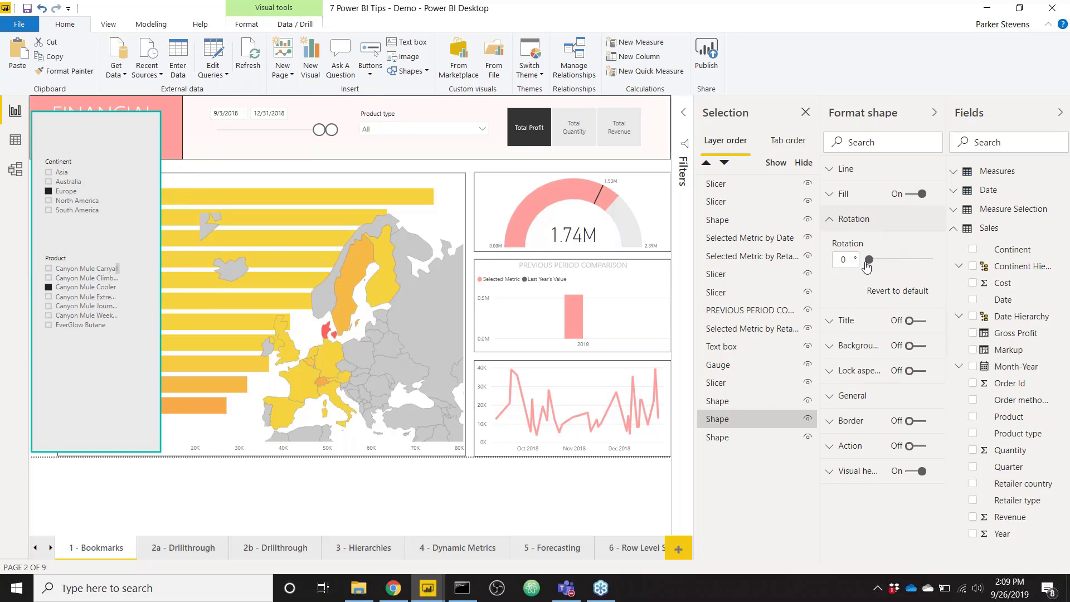
pyautogui.write('270')
pyautogui.press('Return')
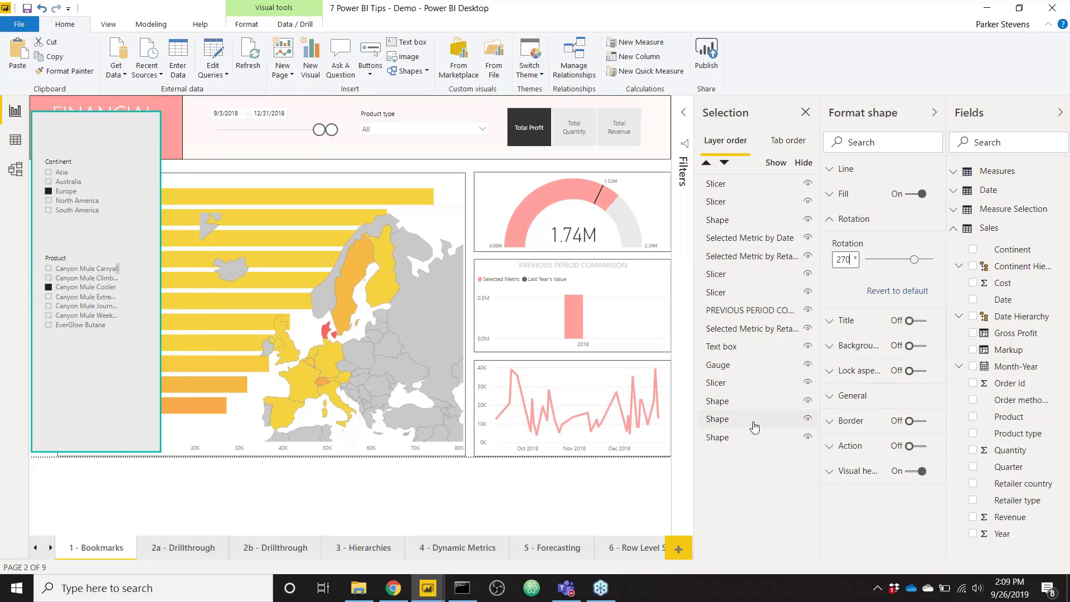
pyautogui.moveTo(754, 426); pyautogui.dragTo(713, 182)
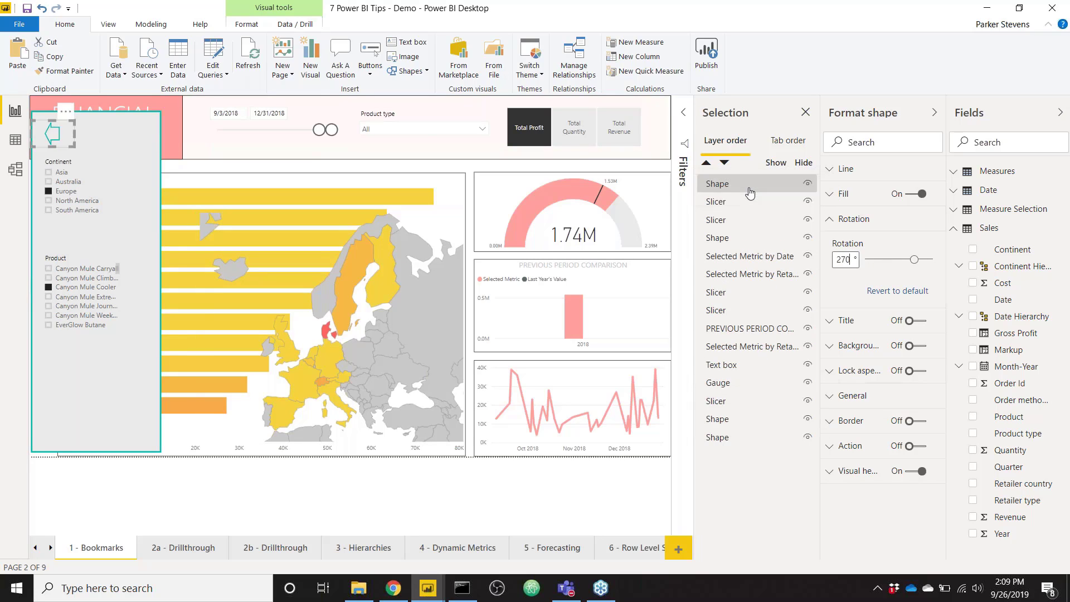
pyautogui.click(194, 172)
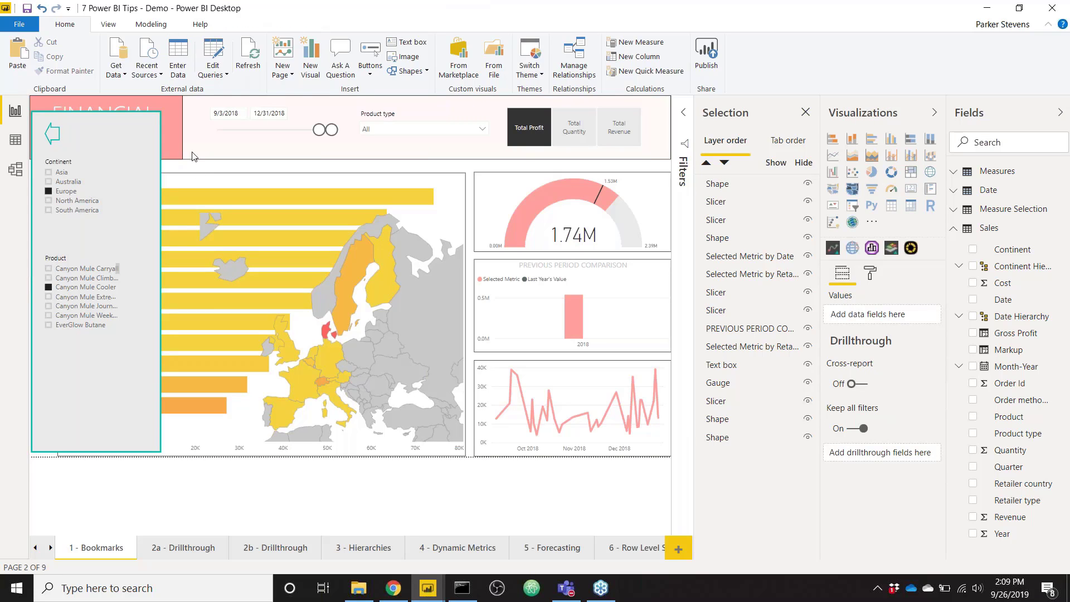
# - Show the Bookmarks pane, add a bookmark named Slicer Panel View, and turn off its Data option
pyautogui.click(119, 24)
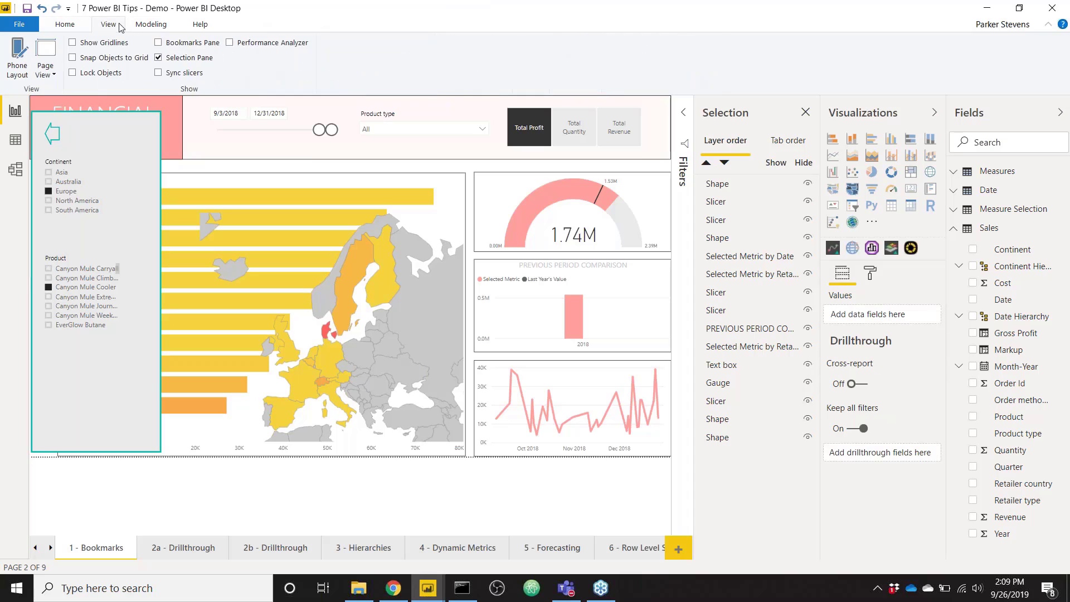
pyautogui.click(192, 45)
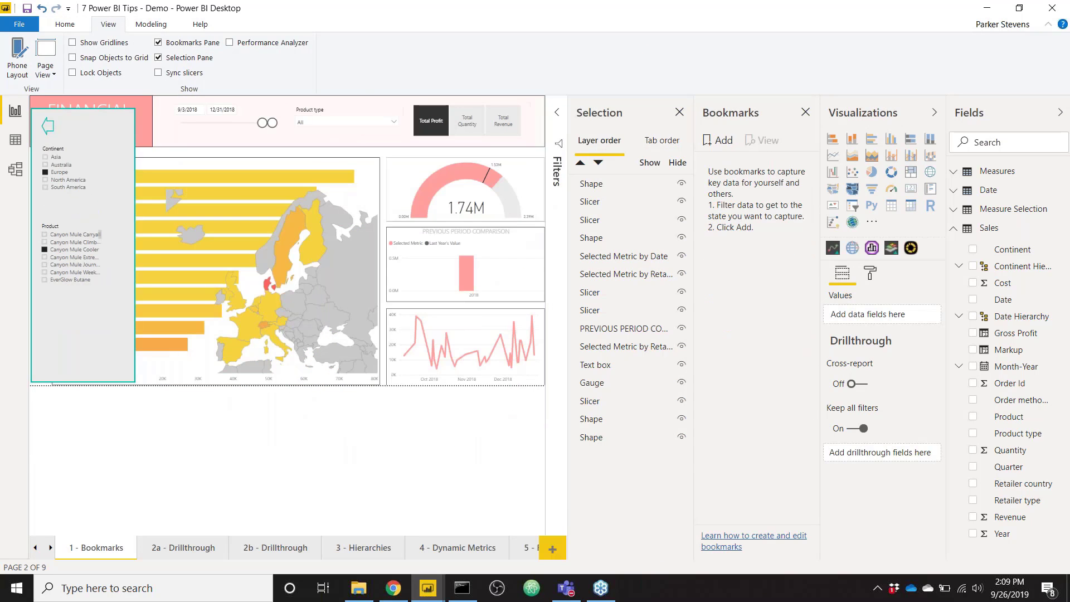
pyautogui.click(725, 141)
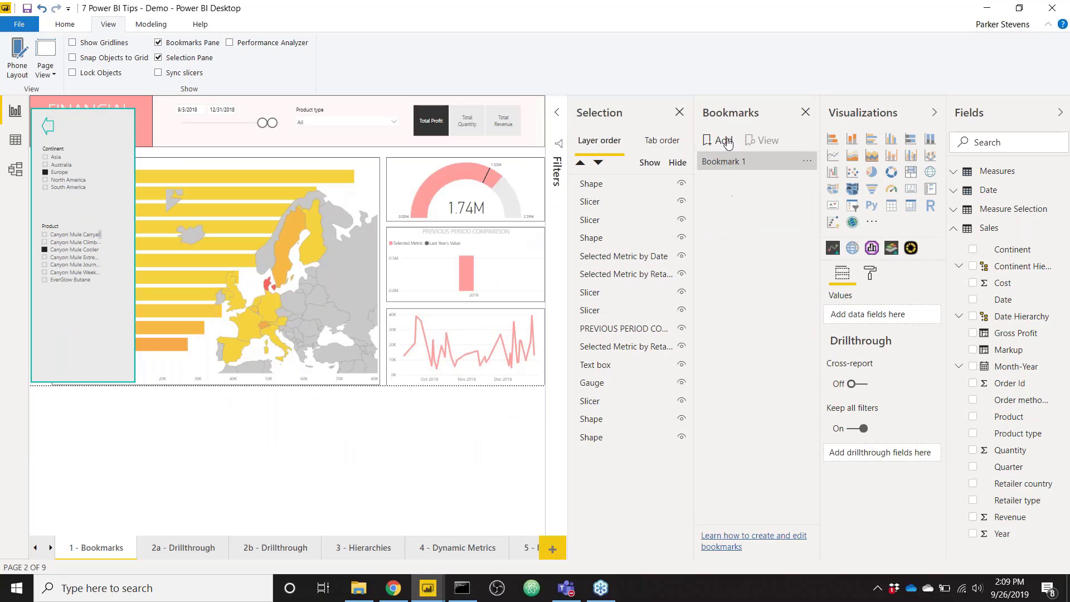
pyautogui.click(806, 162)
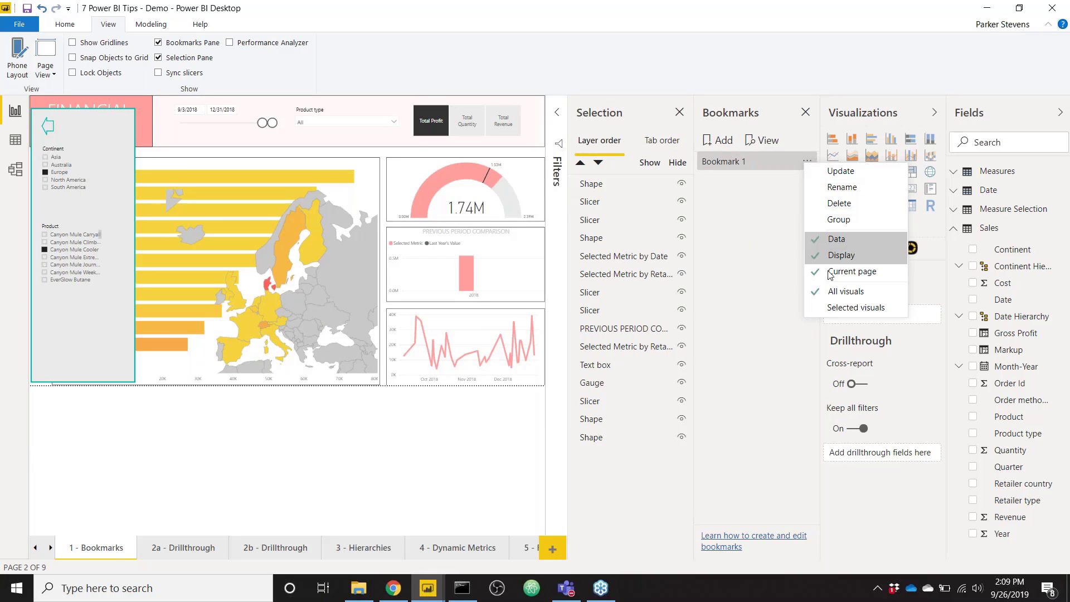
pyautogui.click(854, 190)
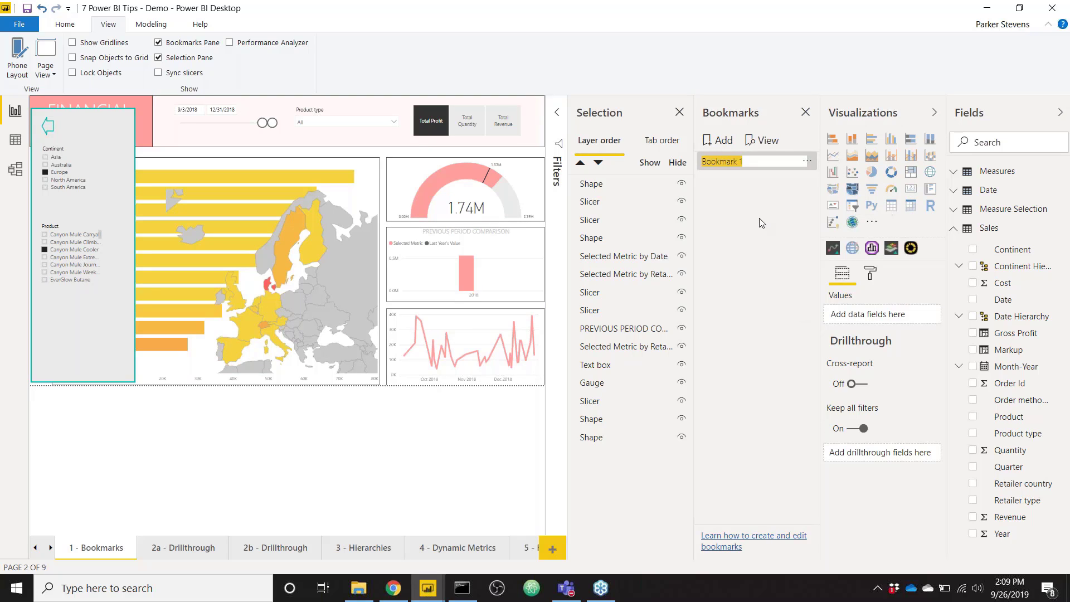
pyautogui.write('Slicer Panel View')
pyautogui.press('Return')
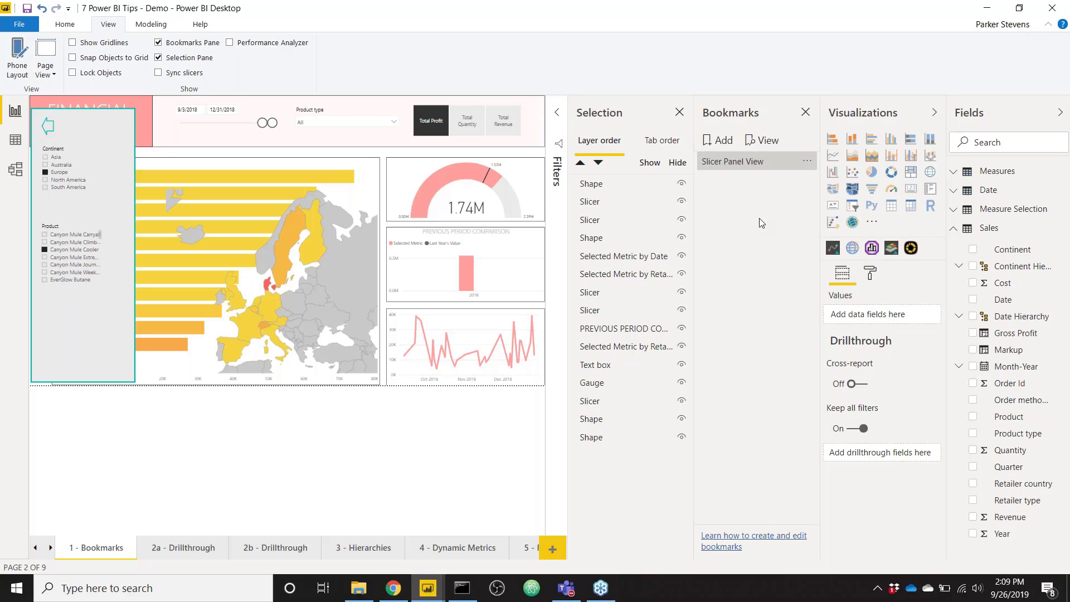
pyautogui.click(806, 164)
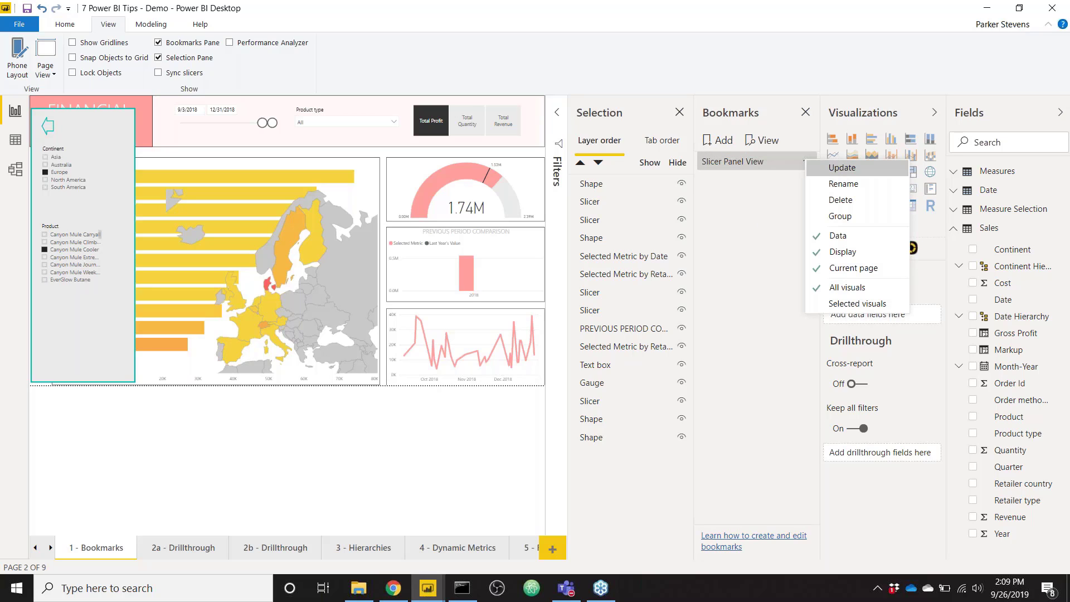
pyautogui.click(838, 236)
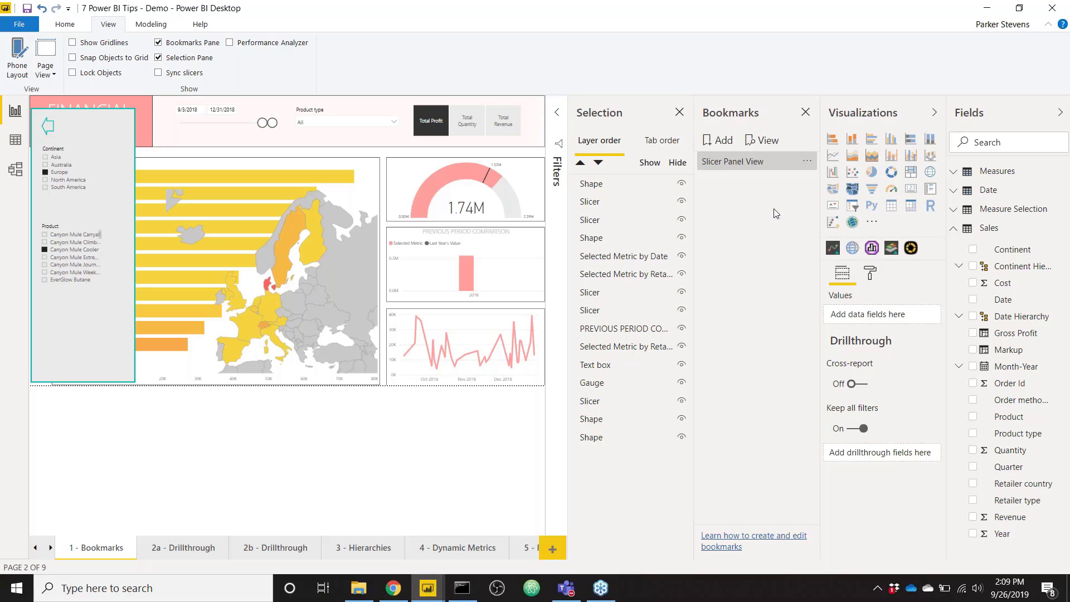
# - Hide the rectangle panel, the Continent and Product slicers, and the left-pointing arrow
pyautogui.click(75, 119)
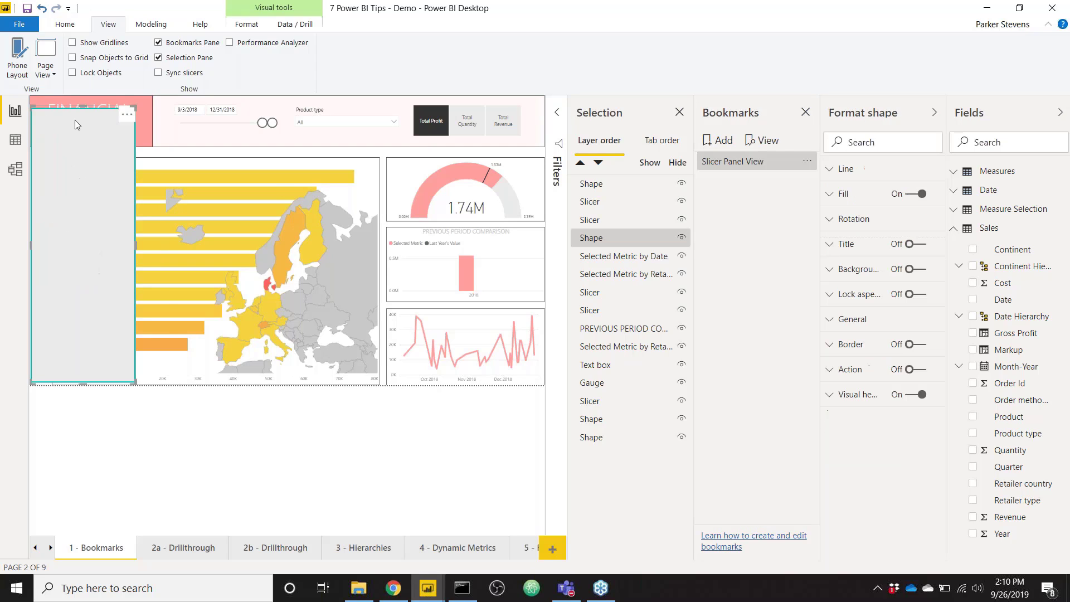
pyautogui.click(681, 237)
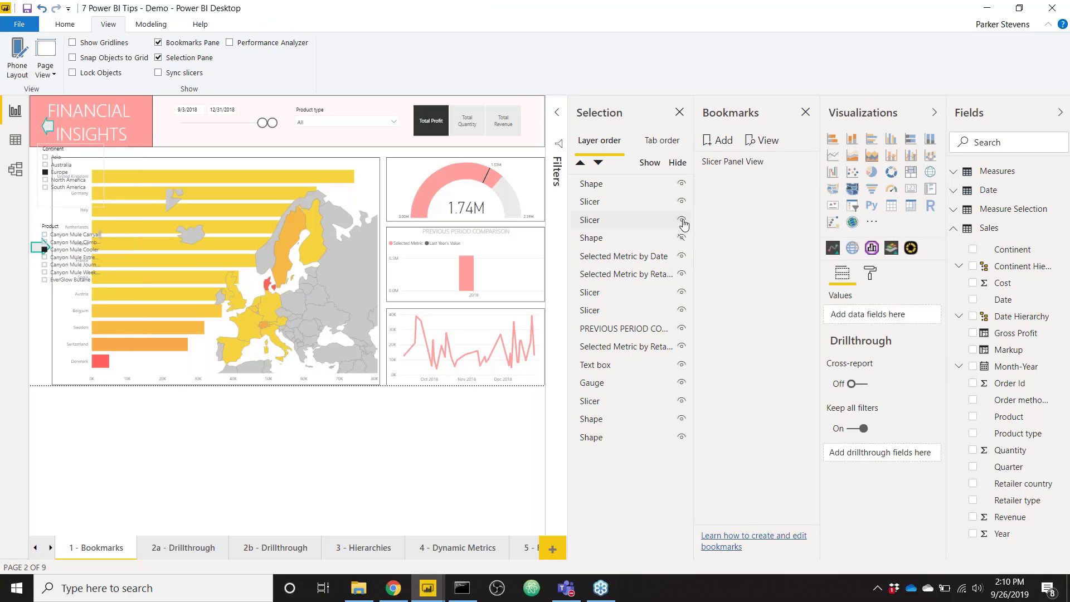
pyautogui.click(682, 220)
pyautogui.click(681, 202)
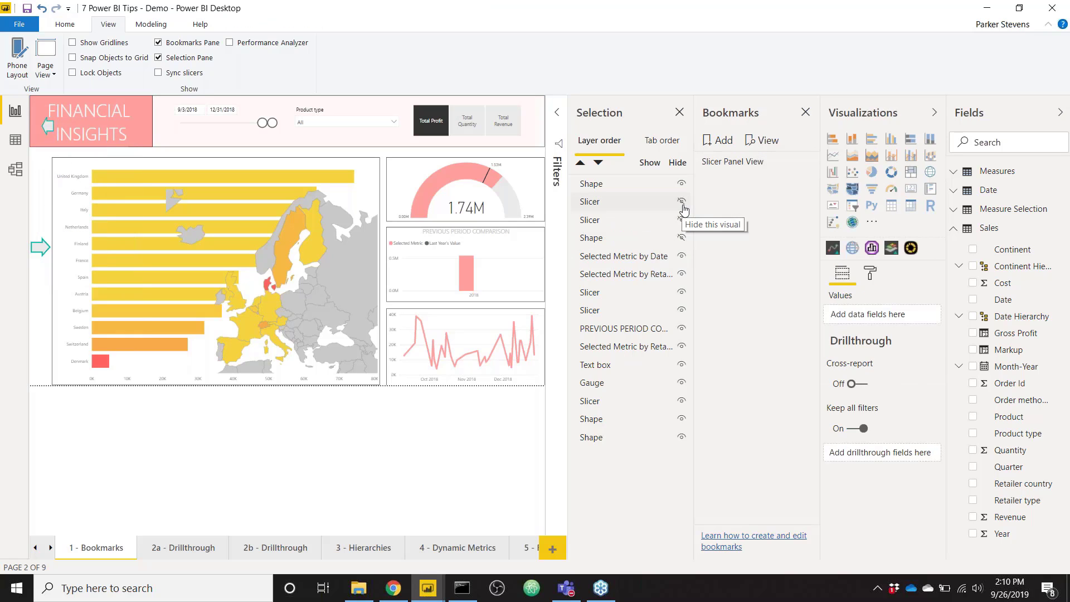
pyautogui.click(681, 184)
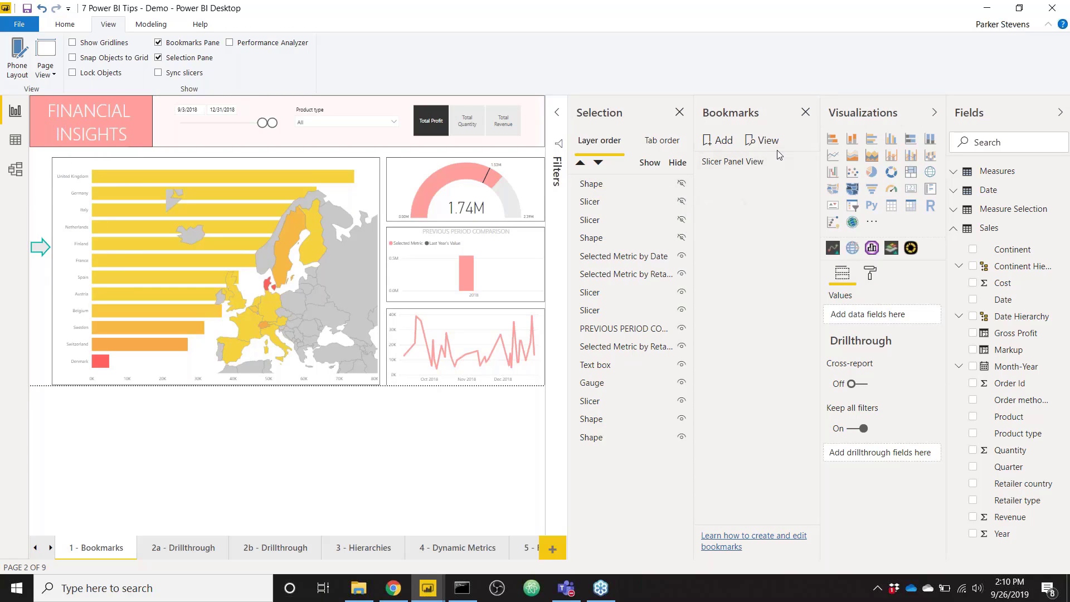
# - Add a bookmark named Base View for the page with the slicer panel hidden, and turn off its Data option
pyautogui.click(723, 144)
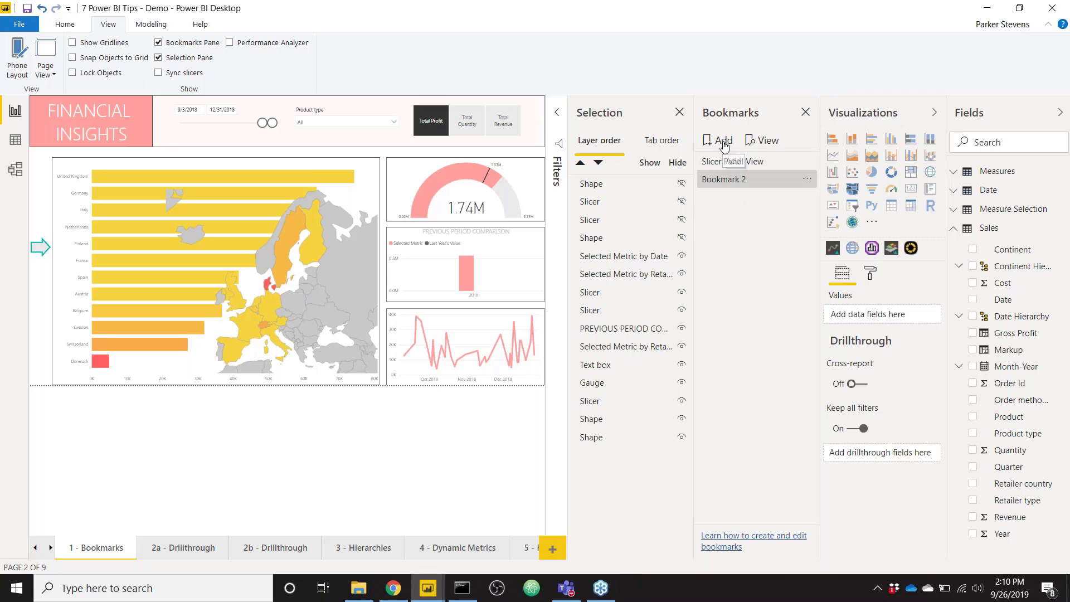
pyautogui.click(807, 178)
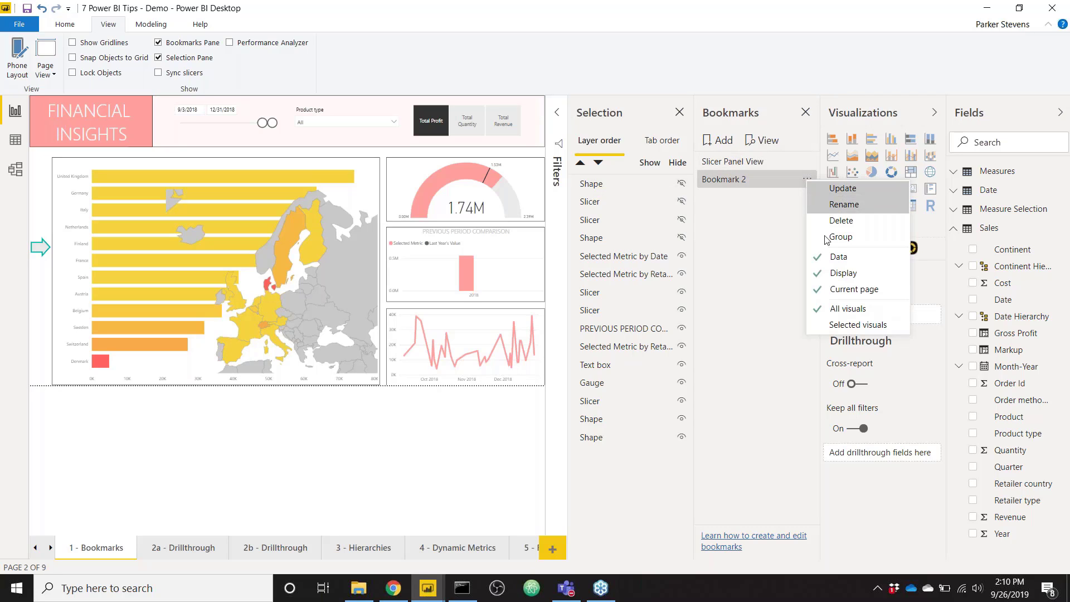
pyautogui.click(861, 205)
pyautogui.write('Base')
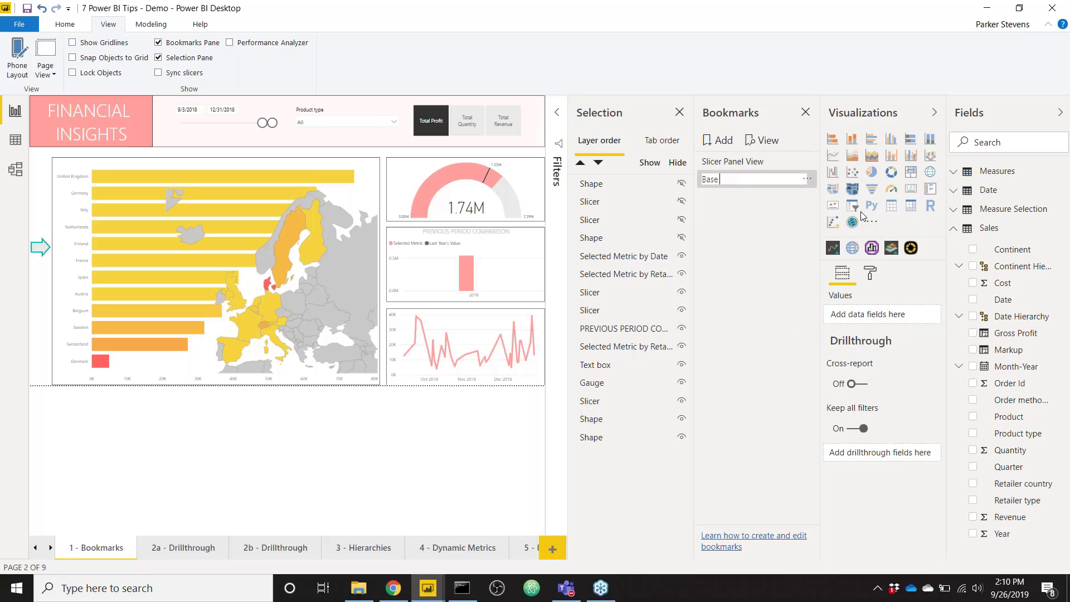
pyautogui.write(' View')
pyautogui.press('Return')
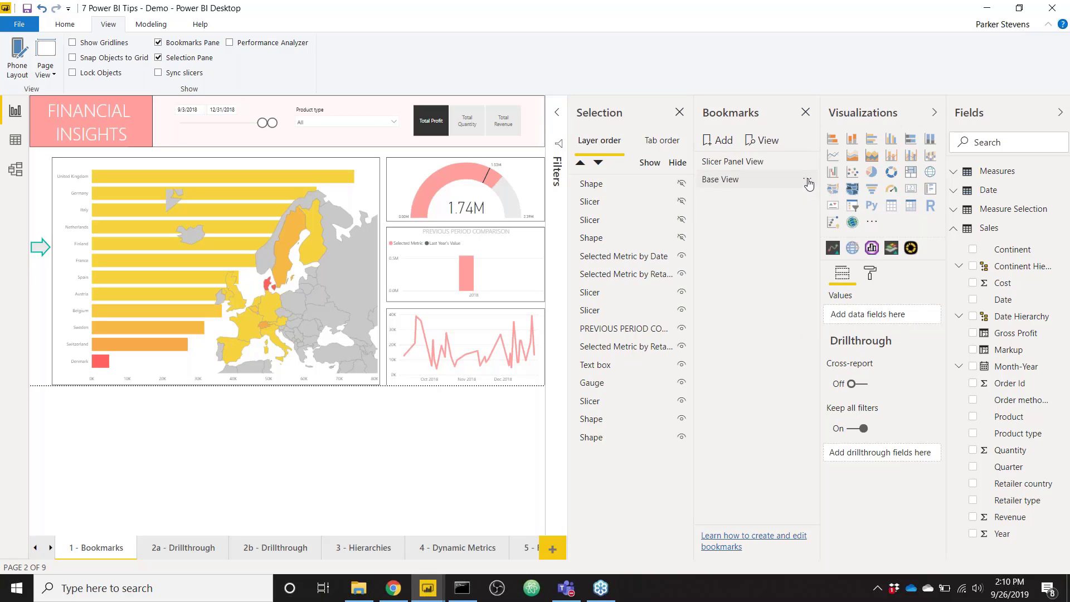
pyautogui.click(808, 180)
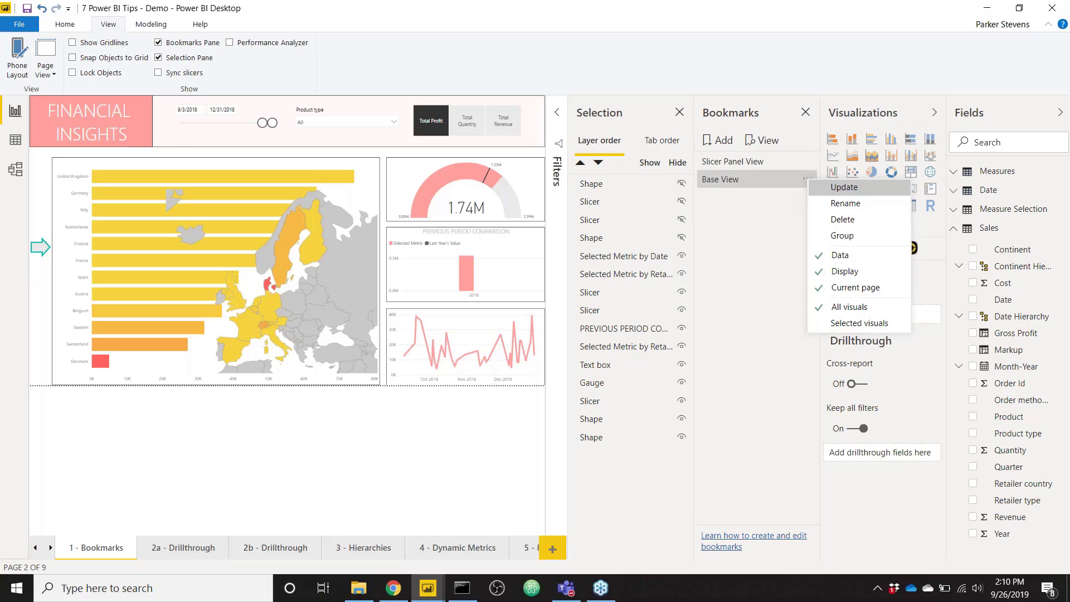
pyautogui.click(865, 254)
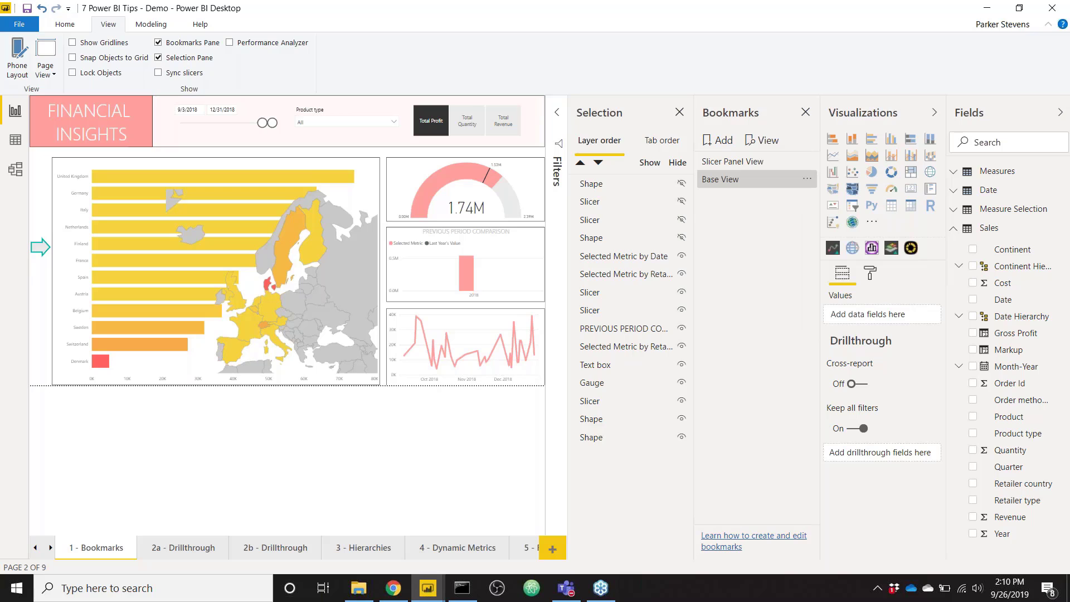
# - Test the Slicer Panel View and Base View bookmarks by switching between them
pyautogui.click(738, 161)
pyautogui.click(740, 175)
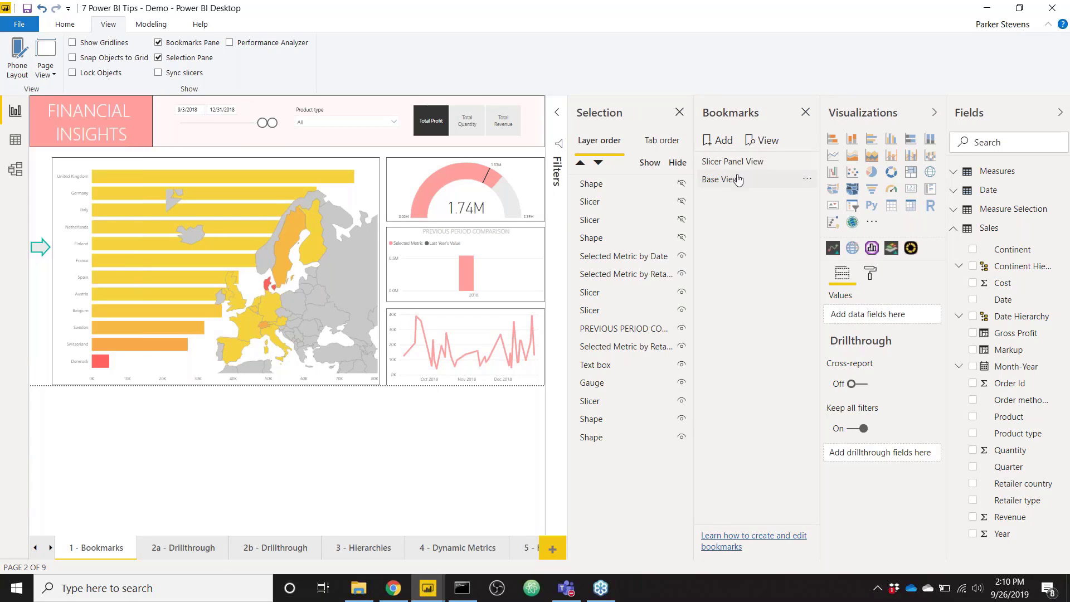
pyautogui.click(744, 161)
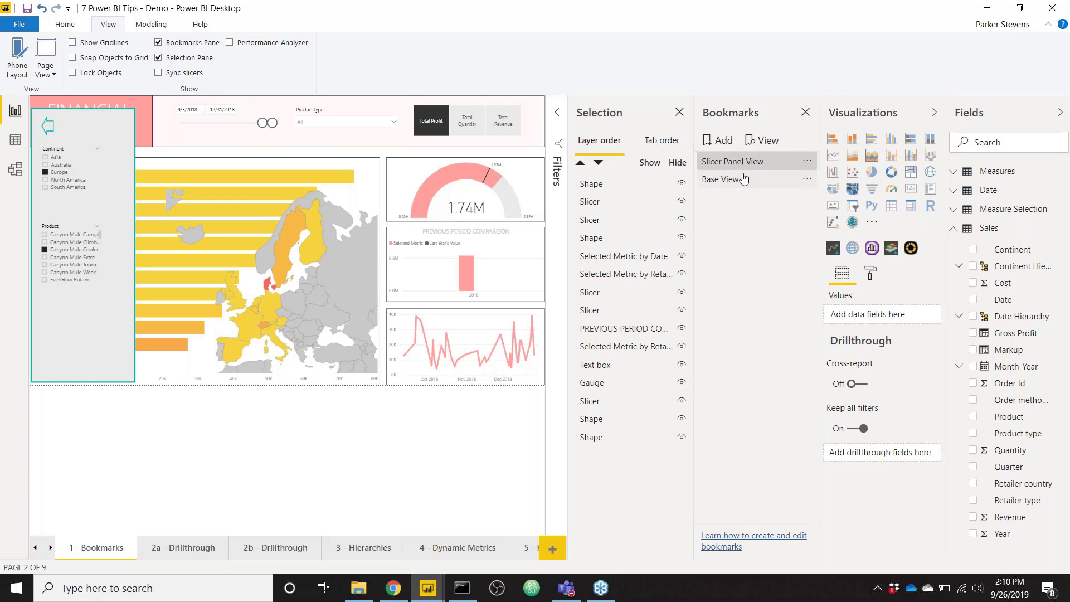
pyautogui.click(743, 177)
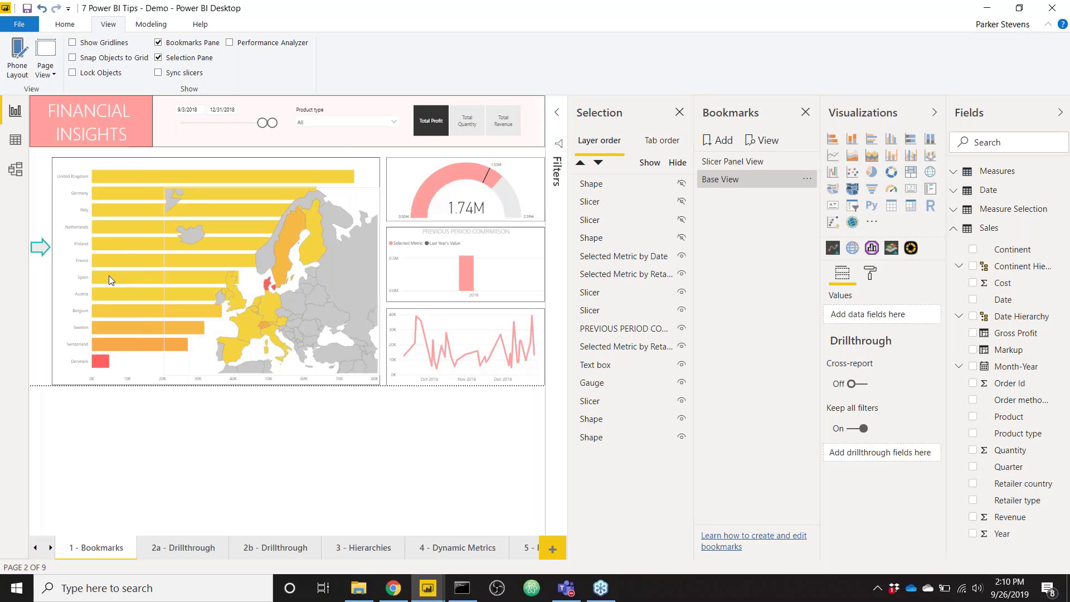
# - Turn on the right-pointing arrow's action and link it to the Slicer Panel View bookmark
pyautogui.click(35, 254)
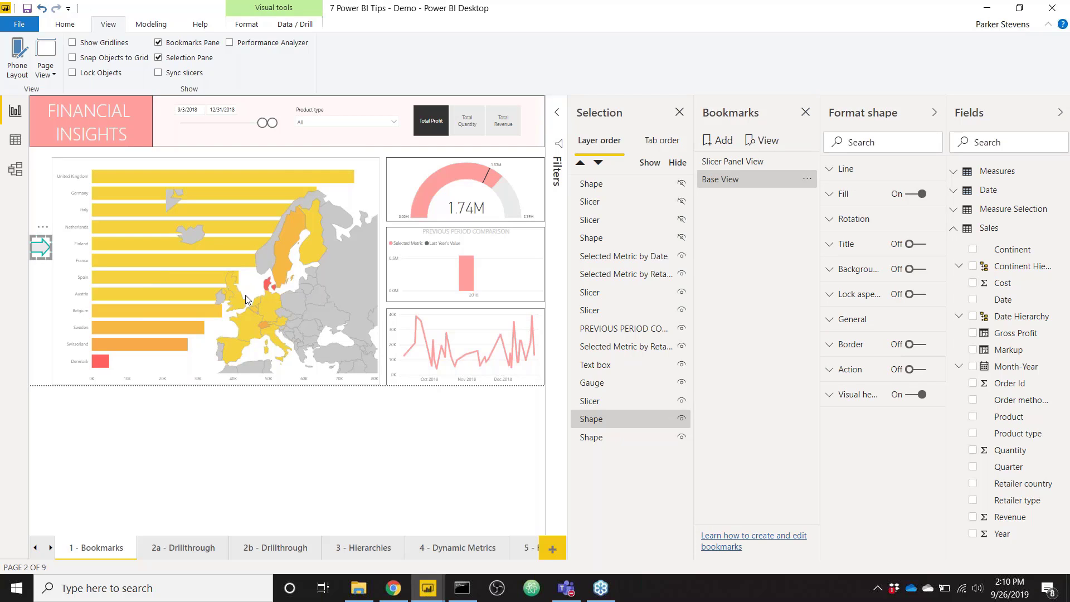
pyautogui.click(909, 370)
pyautogui.click(869, 373)
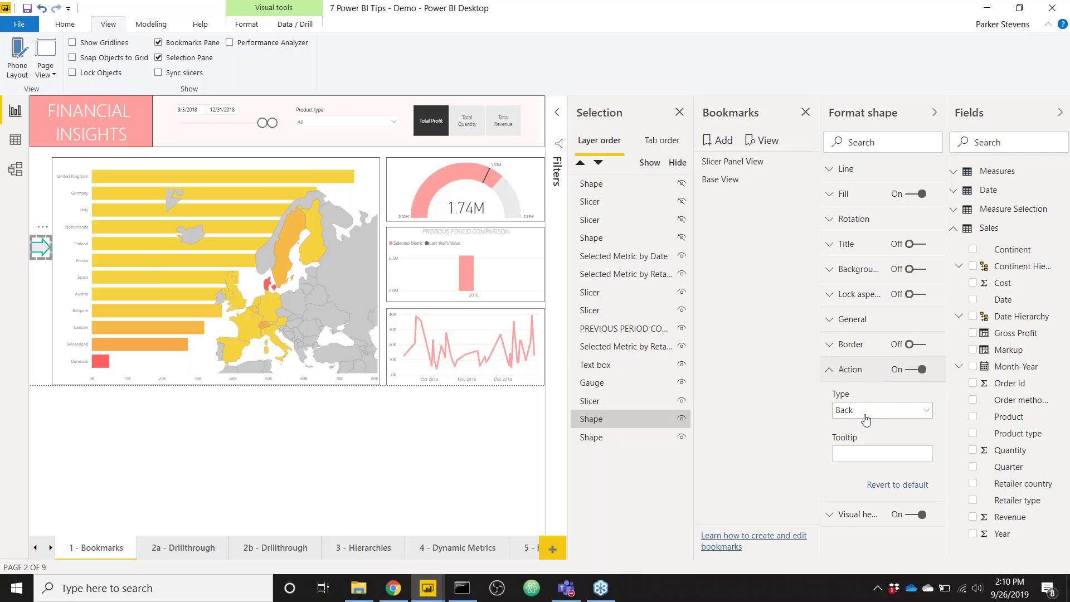
pyautogui.click(866, 413)
pyautogui.click(855, 442)
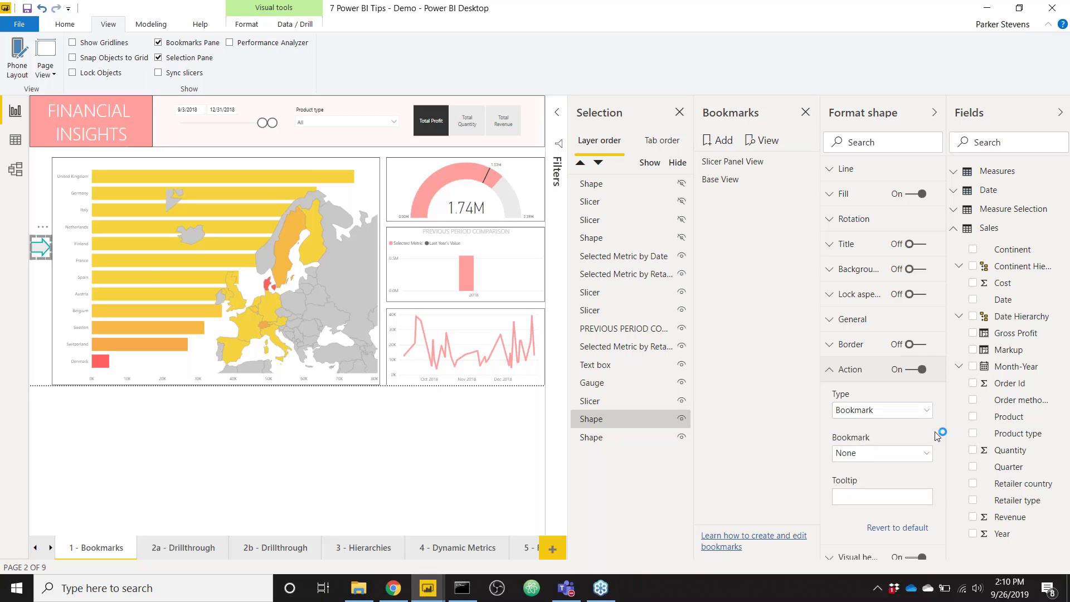
pyautogui.click(908, 445)
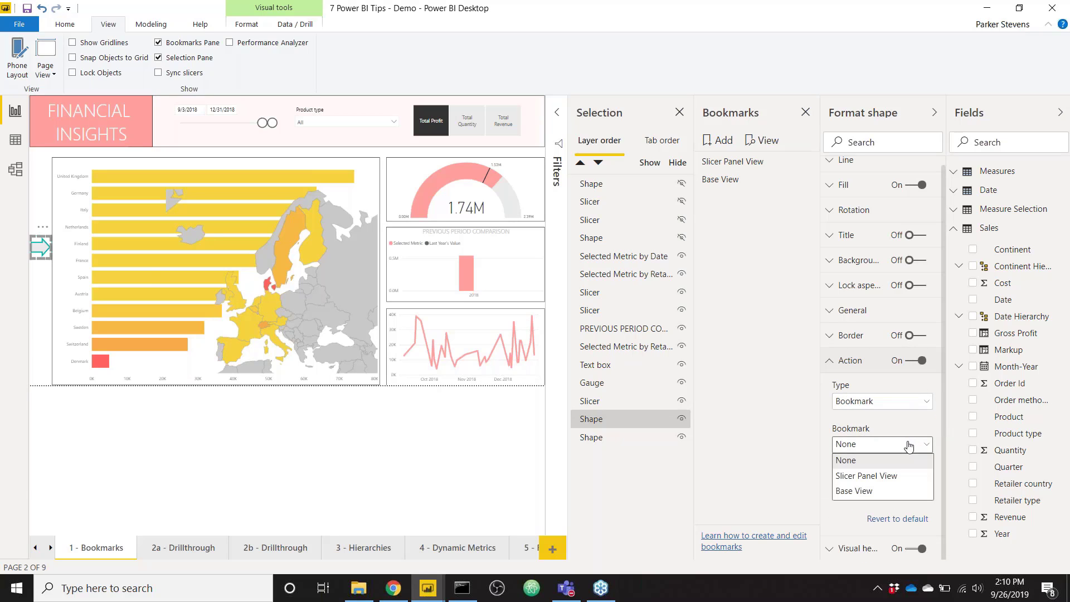
pyautogui.click(894, 476)
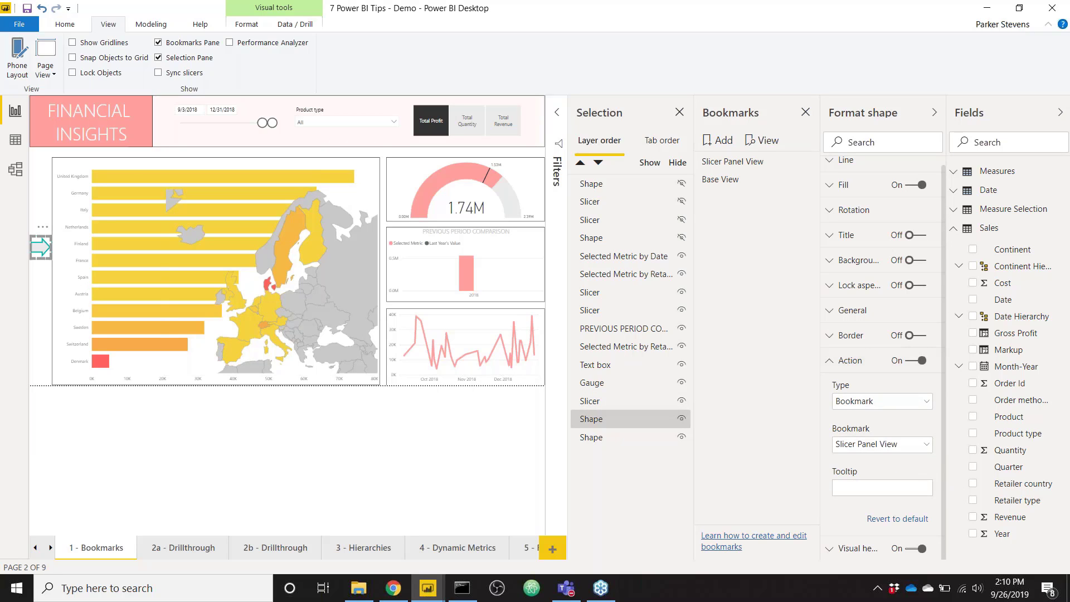
# - Open the slicer panel with its arrow and give the left-pointing arrow a Bookmark action targeting Base View
pyautogui.keyDown('ctrl'); pyautogui.click(40, 247); pyautogui.keyUp('ctrl')
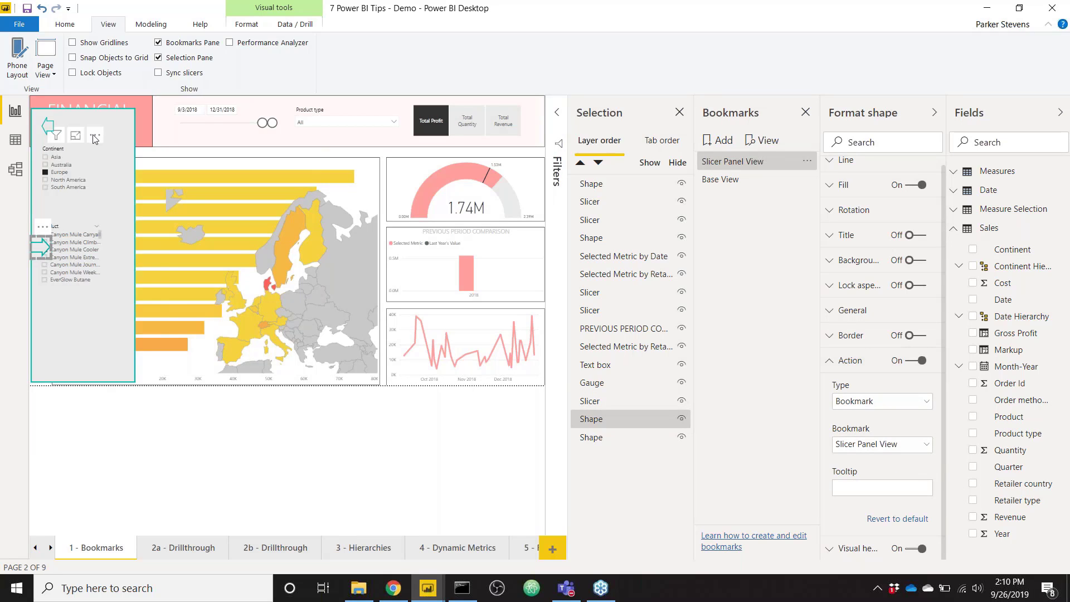
pyautogui.click(51, 122)
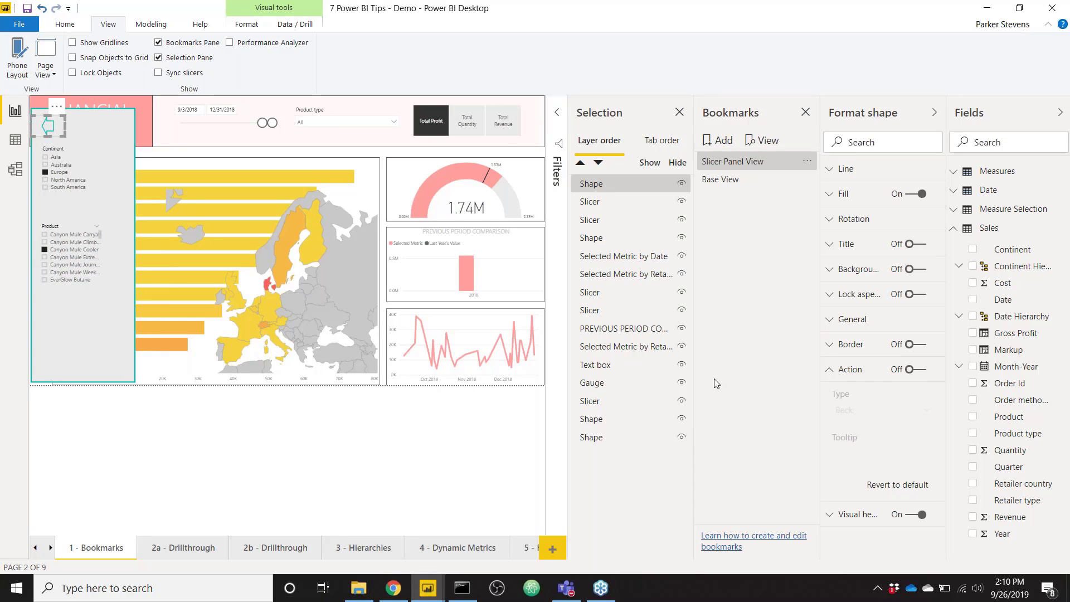
pyautogui.click(907, 370)
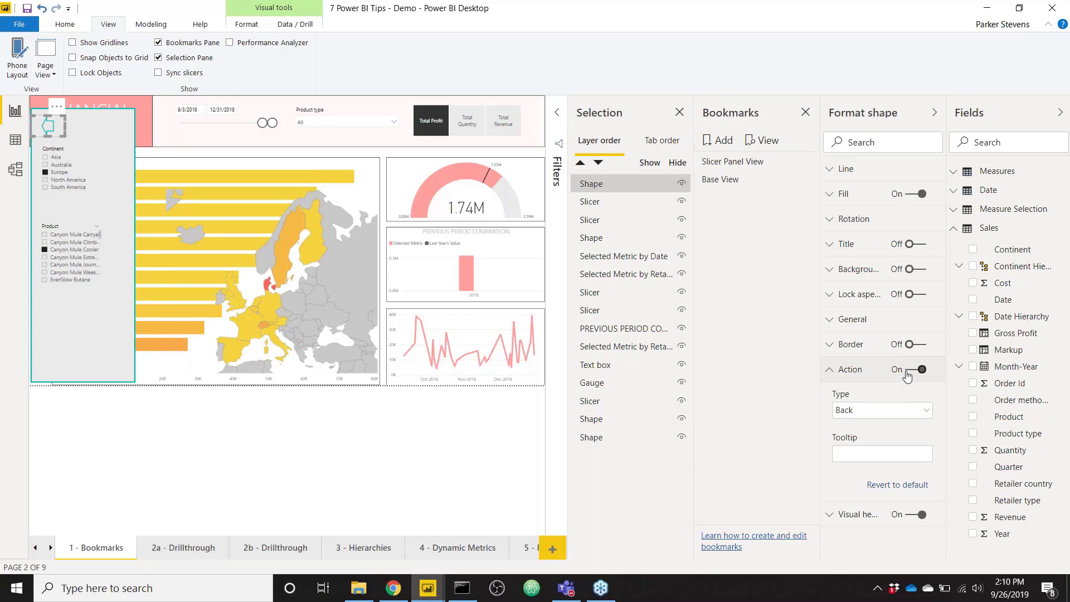
pyautogui.click(867, 372)
pyautogui.click(868, 372)
pyautogui.click(866, 411)
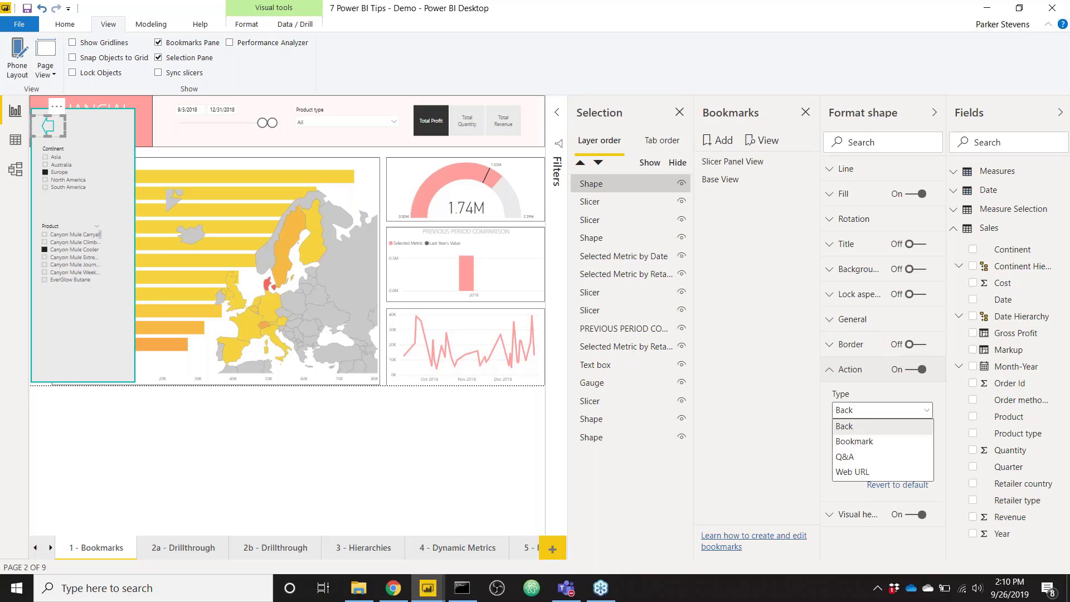
pyautogui.click(865, 443)
pyautogui.click(866, 453)
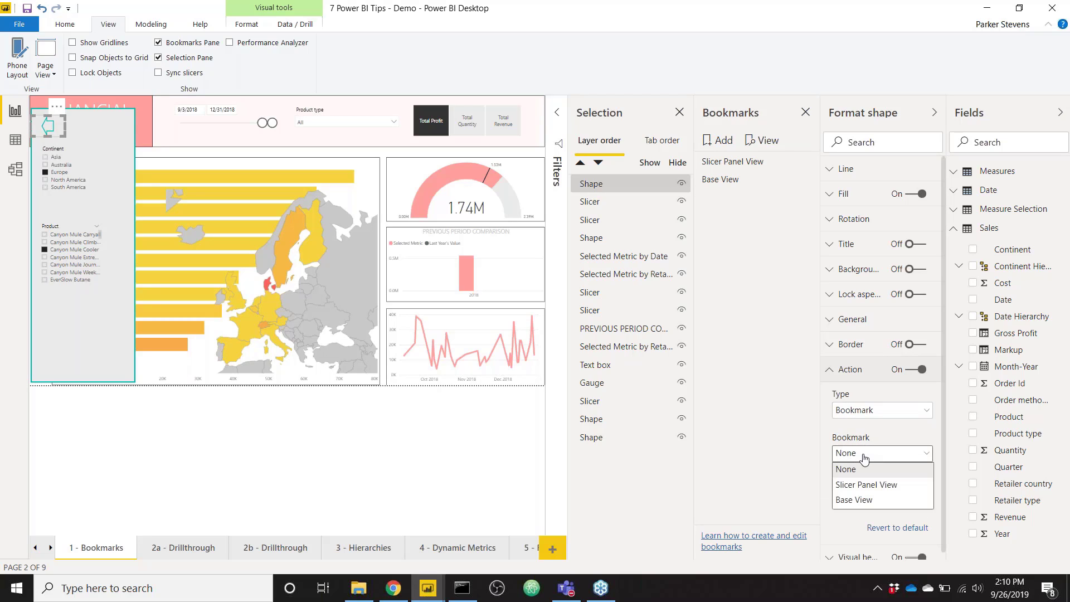
pyautogui.click(858, 500)
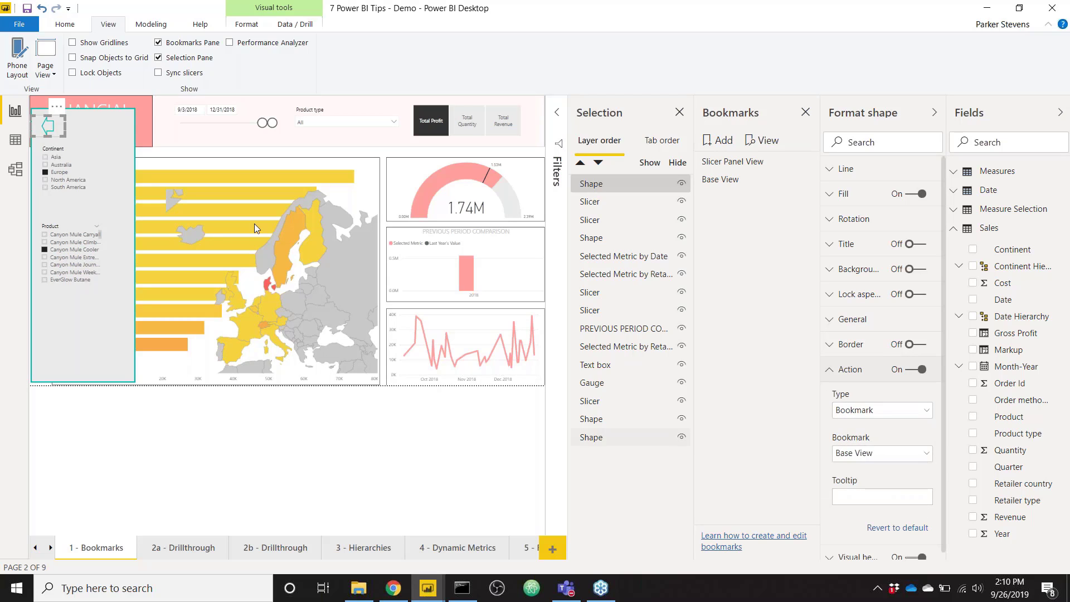
# - Test both arrows by closing and reopening the slicer panel, and dismiss the desktop notification
pyautogui.keyDown('ctrl'); pyautogui.click(48, 125); pyautogui.keyUp('ctrl')
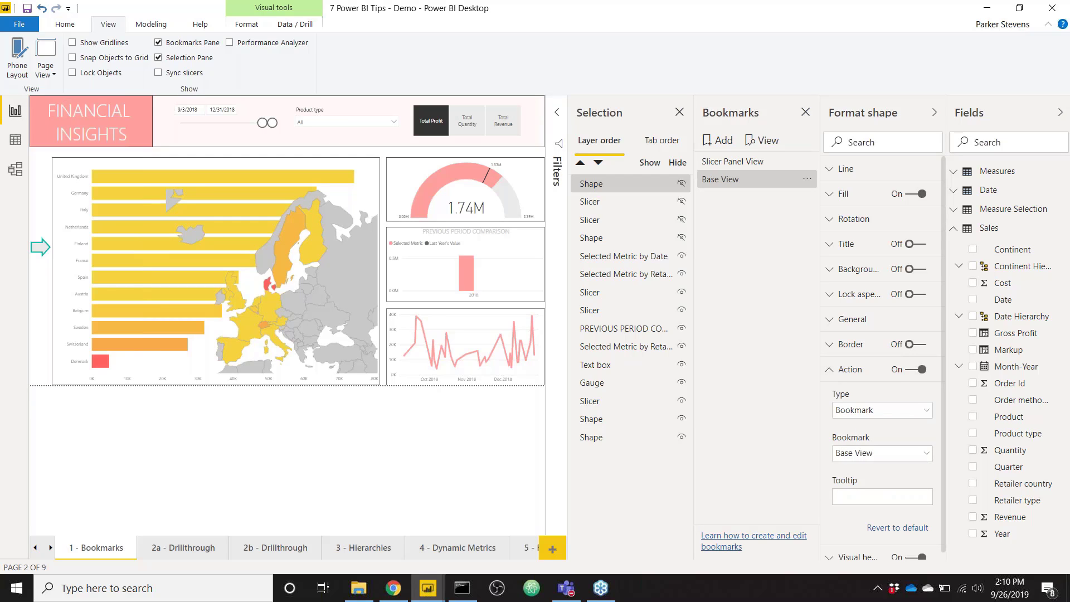
pyautogui.keyDown('ctrl'); pyautogui.click(39, 248); pyautogui.keyUp('ctrl')
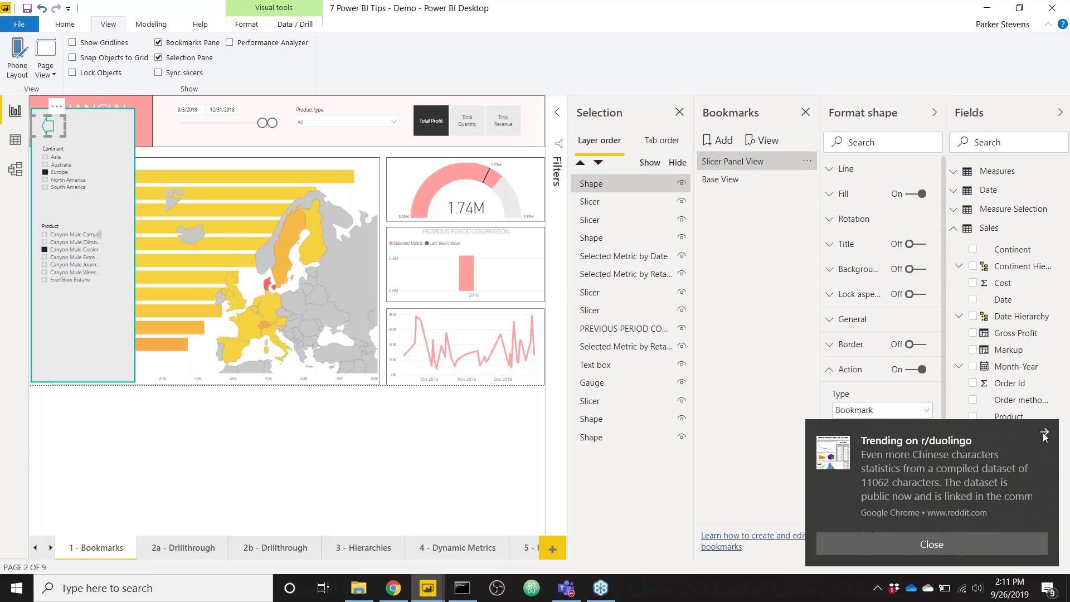
pyautogui.click(1043, 433)
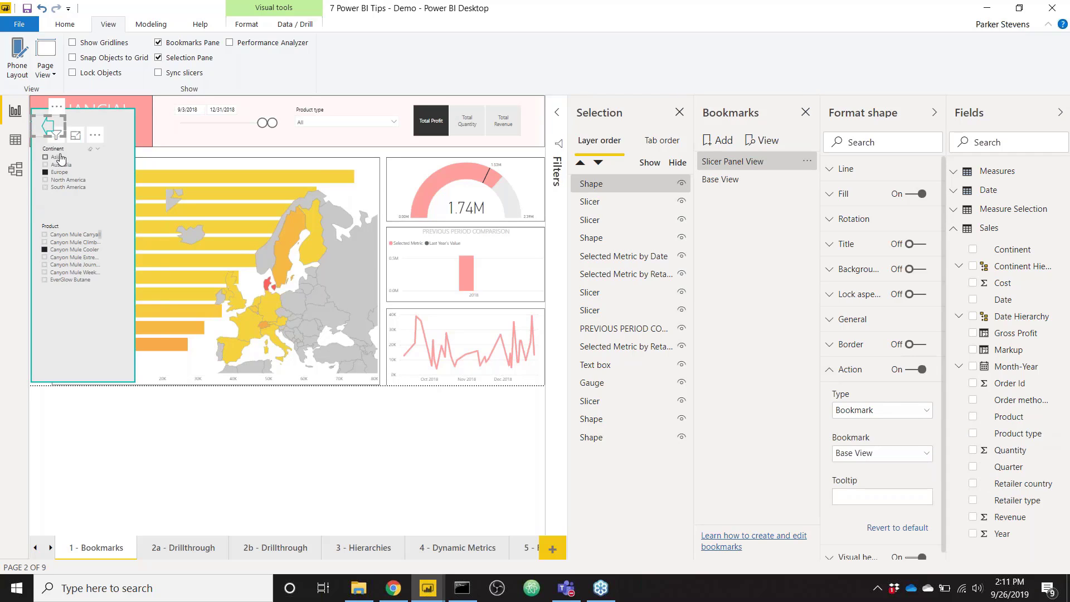
# - Filter the Continent slicer to Asia, Australia and North America, and collapse the slicer panel with its arrow
pyautogui.click(65, 177)
pyautogui.click(65, 176)
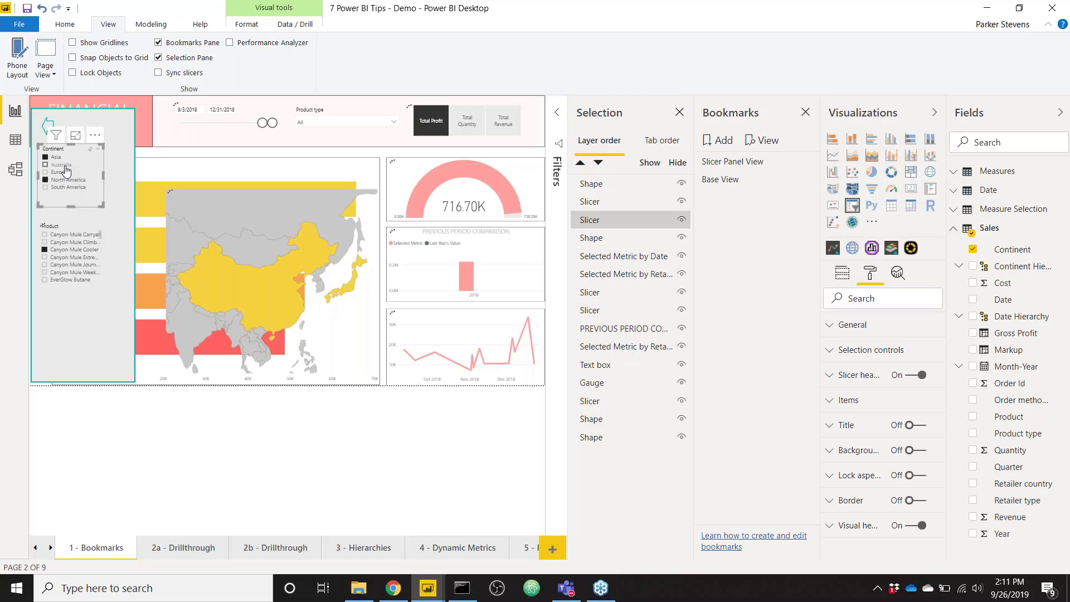
pyautogui.click(64, 164)
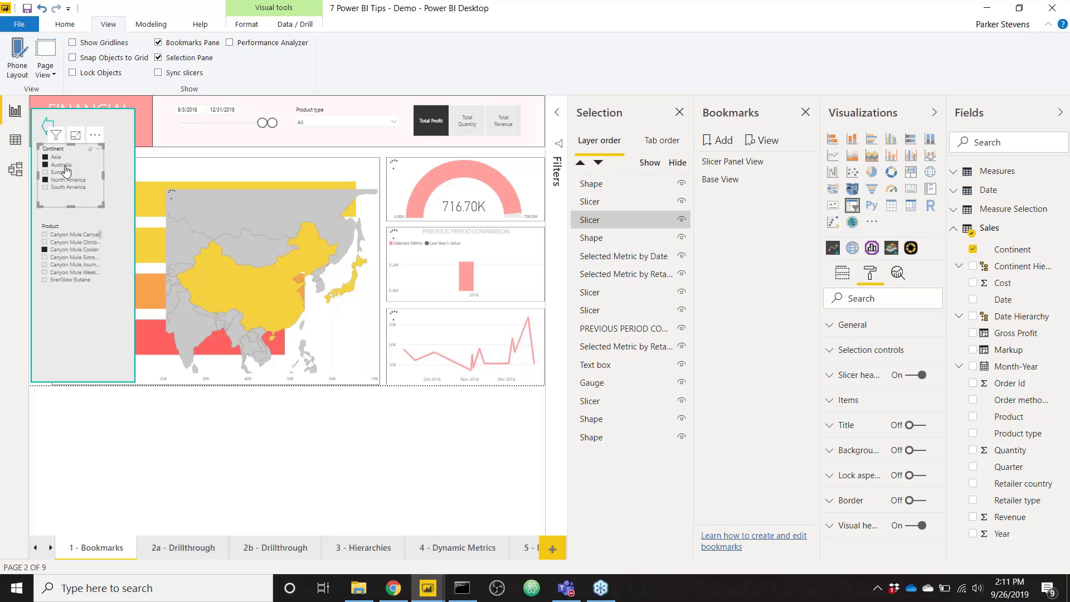
pyautogui.keyDown('ctrl'); pyautogui.click(49, 125); pyautogui.keyUp('ctrl')
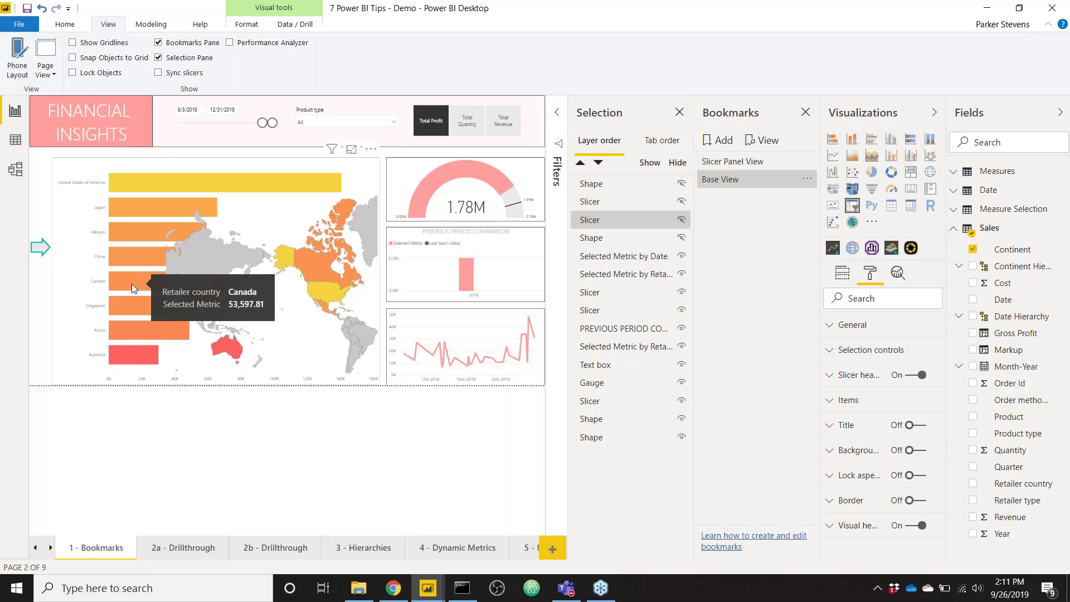
# - Switch to the published report in Chrome, open the 1 - Bookmarks page, and toggle the slicer panel with its arrows
pyautogui.click(393, 587)
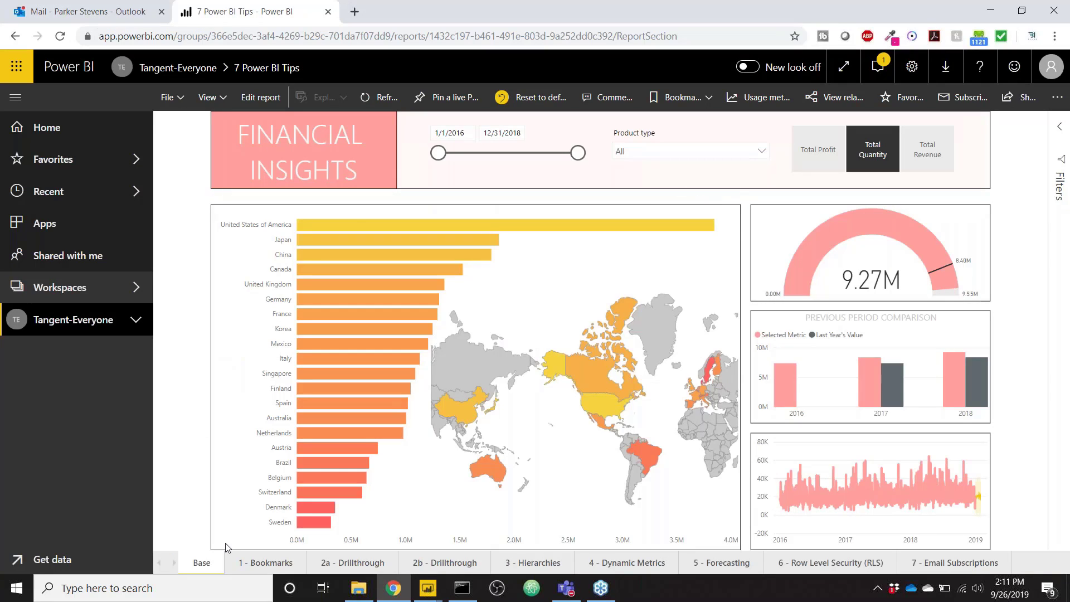
pyautogui.click(243, 562)
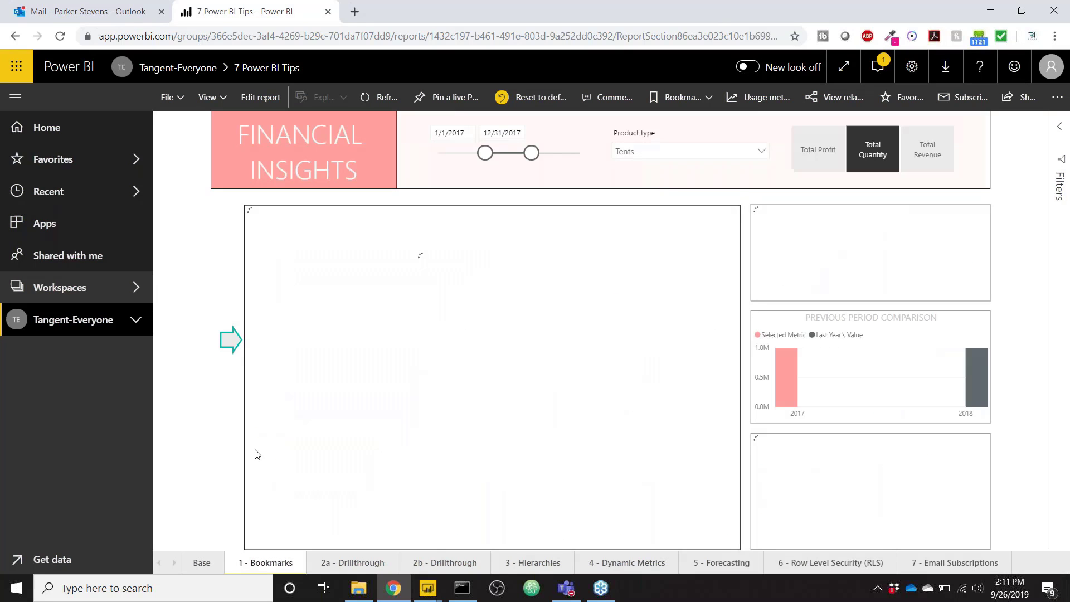
pyautogui.click(230, 340)
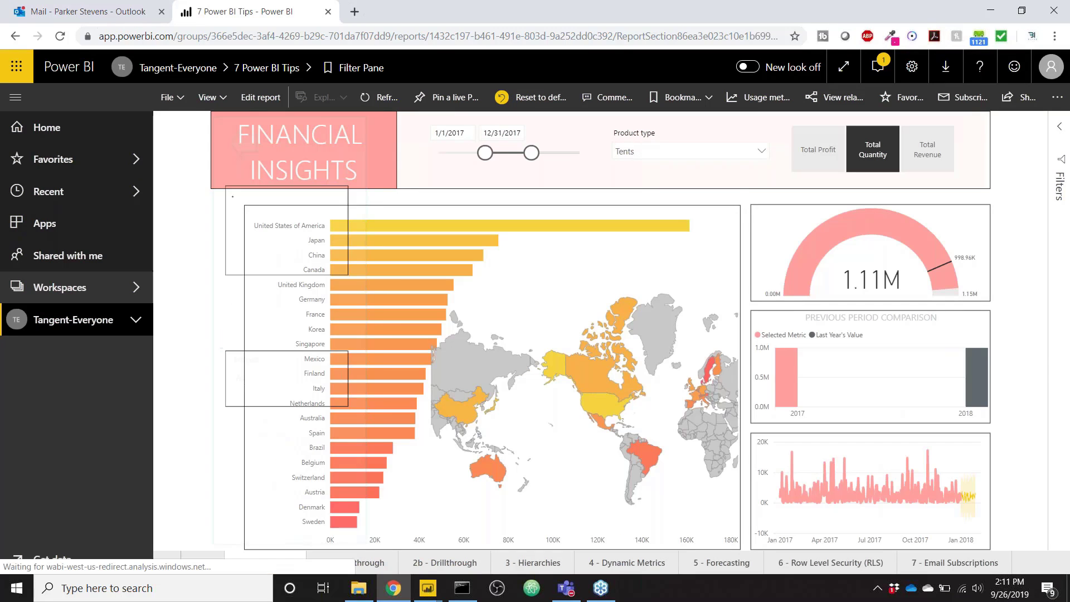
pyautogui.click(244, 144)
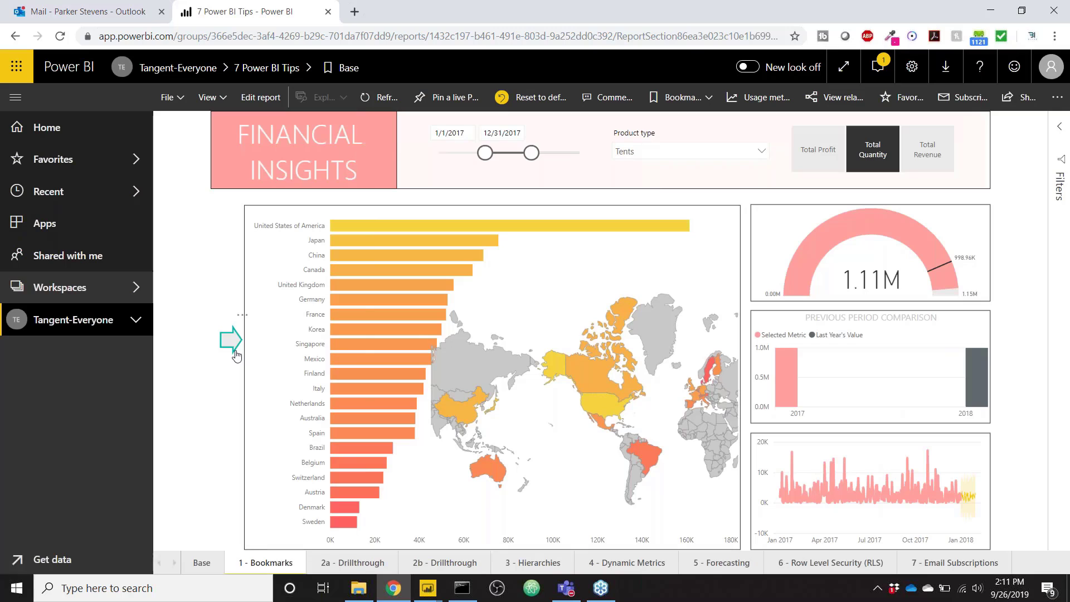
pyautogui.click(233, 350)
pyautogui.click(244, 144)
# - Reset the published report to its defaults and extend the date slicer's start back to 1/1/2016
pyautogui.click(526, 97)
pyautogui.click(623, 356)
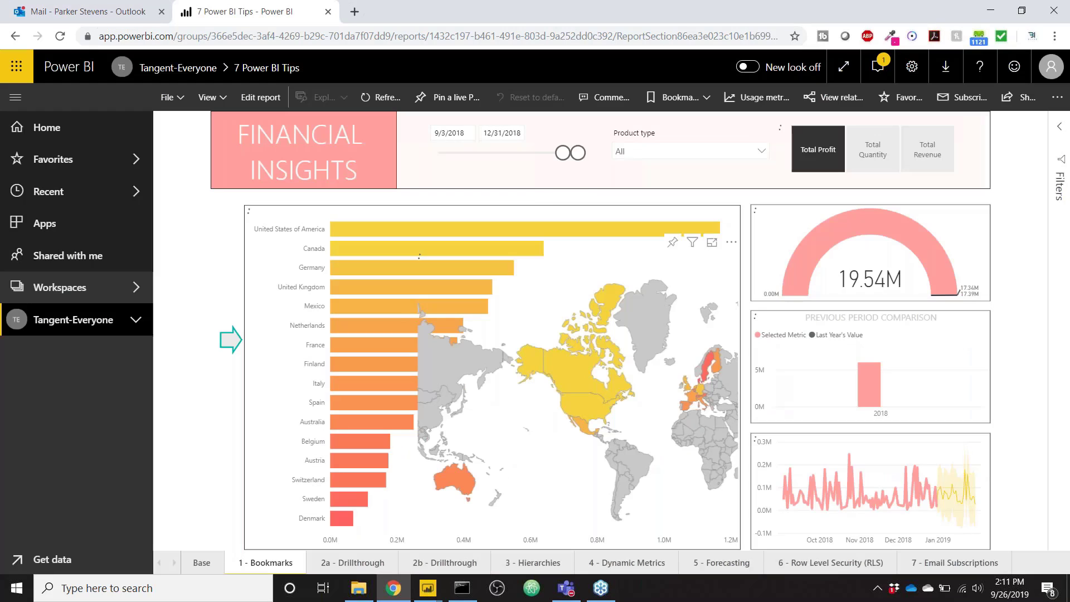
pyautogui.moveTo(563, 152); pyautogui.dragTo(382, 150)
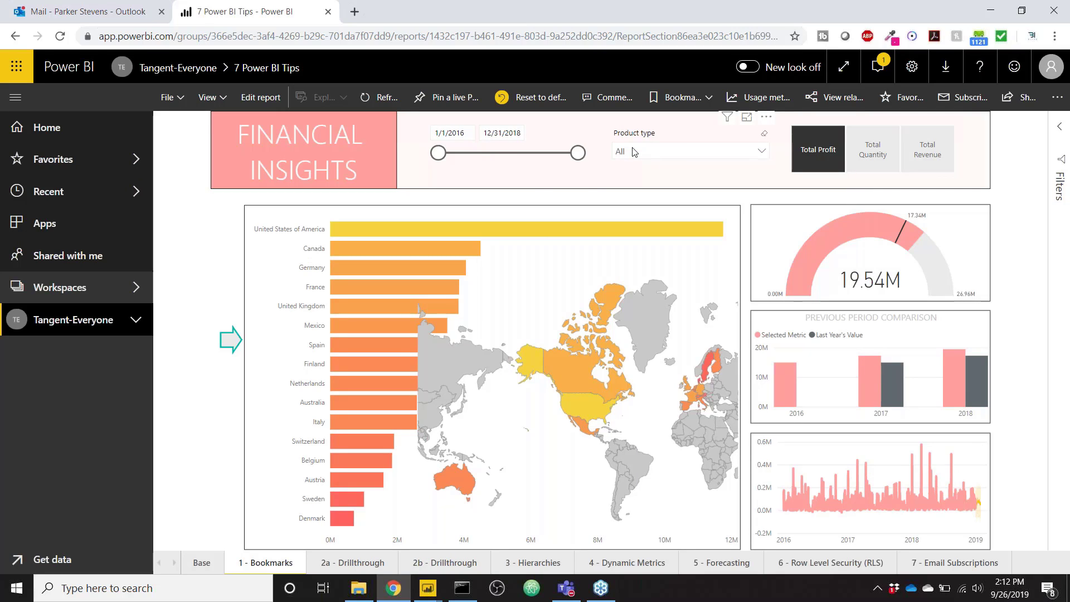
# - Set the date slicer's start date to 1/1/2018
pyautogui.click(455, 131)
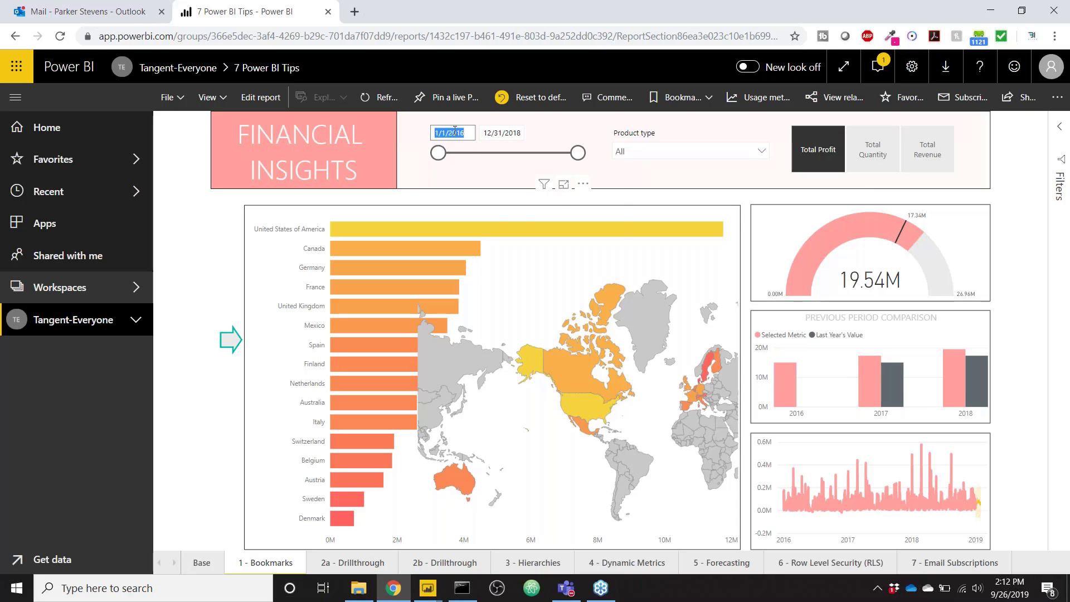
pyautogui.click(467, 133)
pyautogui.press('BackSpace')
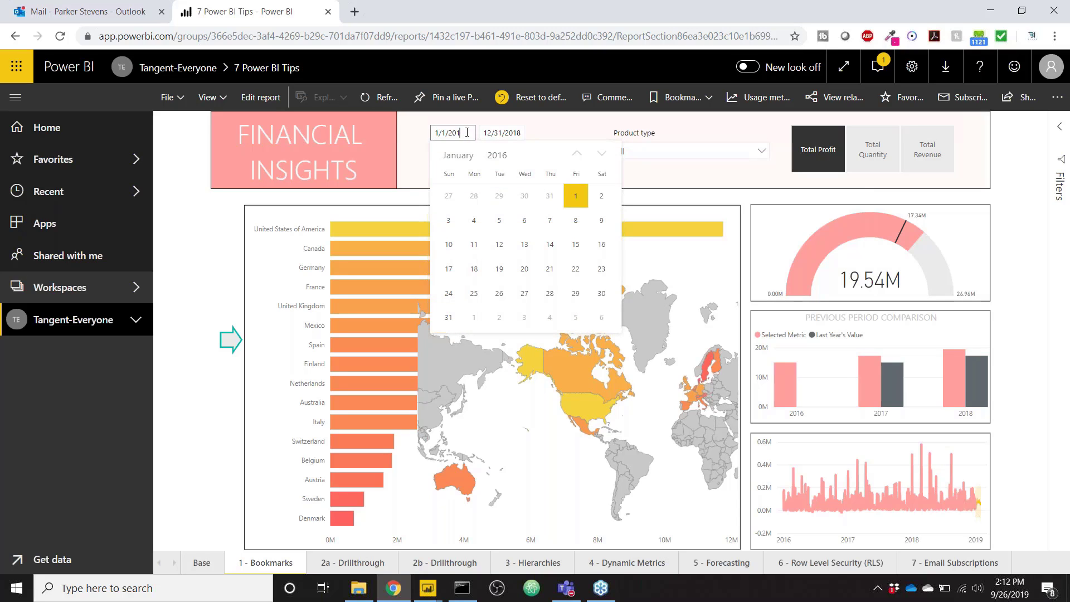
pyautogui.write('8')
pyautogui.press('Return')
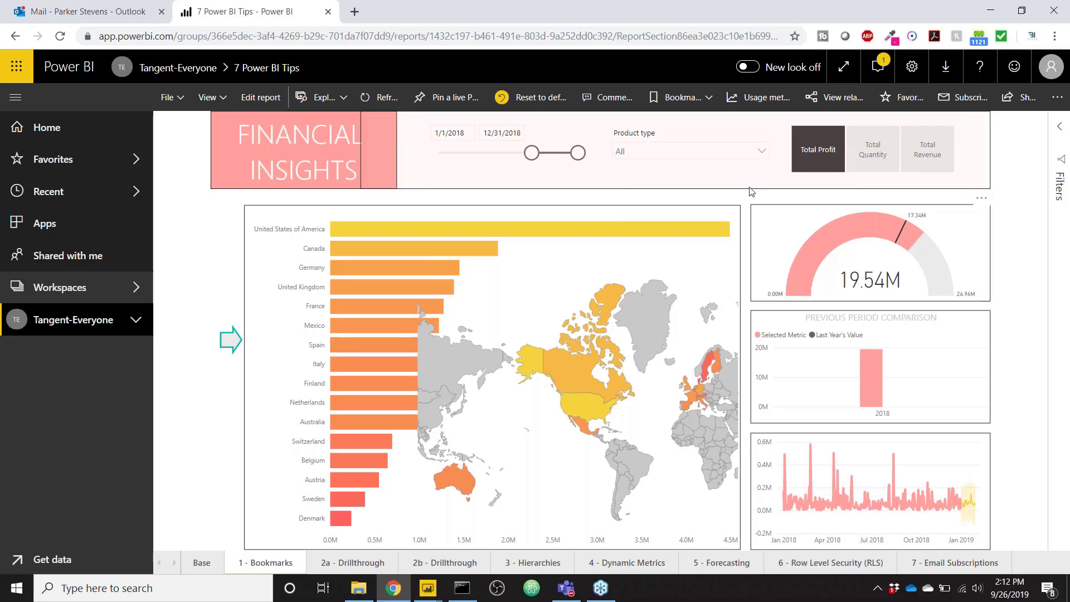
# - Clear the Continent selection in the slide-out slicer panel and collapse the panel with its arrow
pyautogui.click(758, 156)
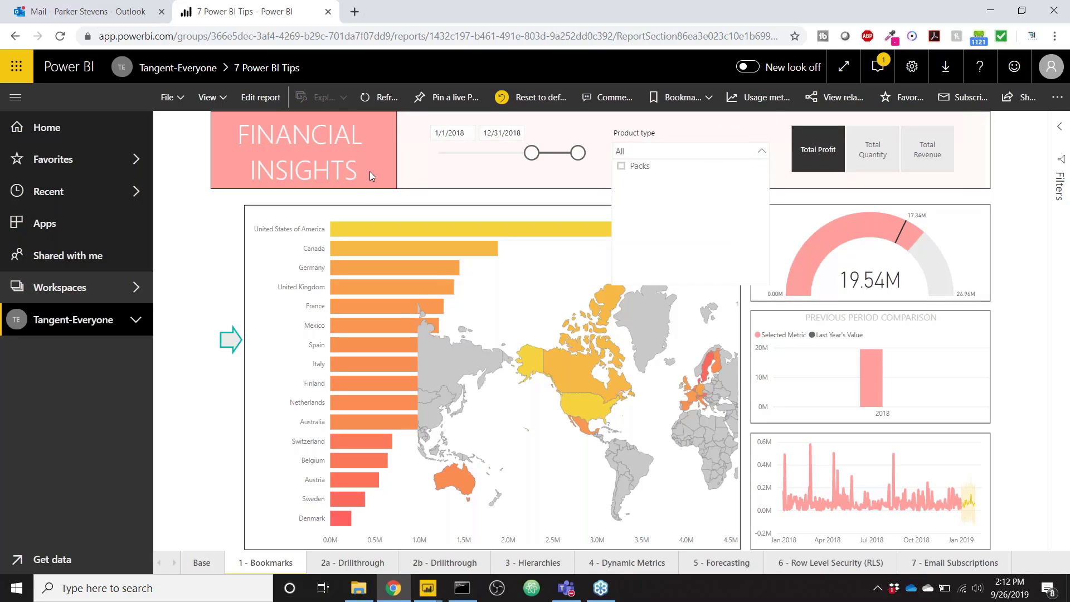
pyautogui.click(230, 339)
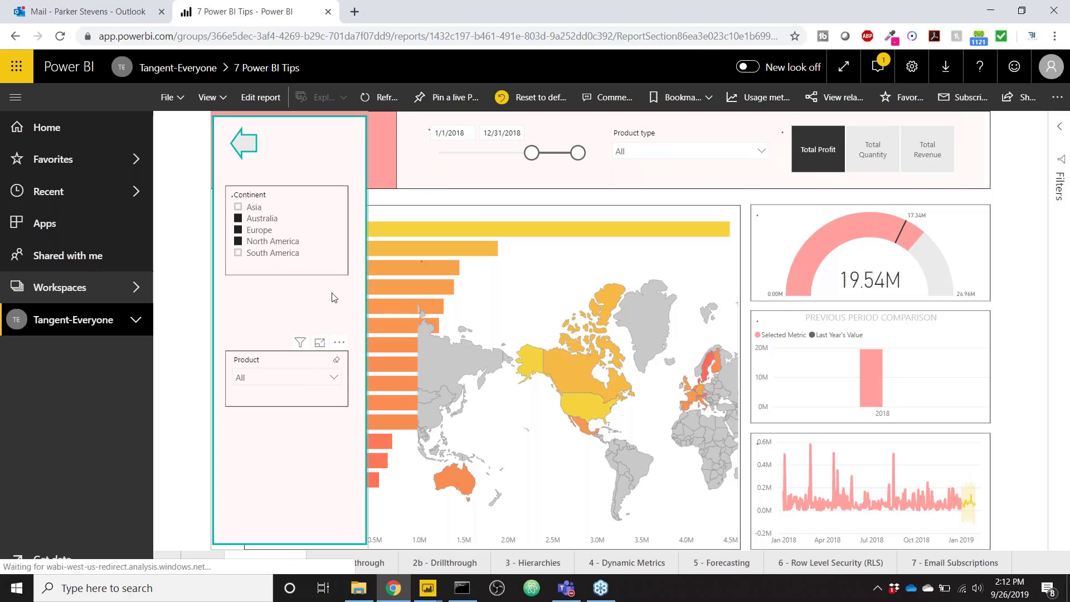
pyautogui.click(250, 153)
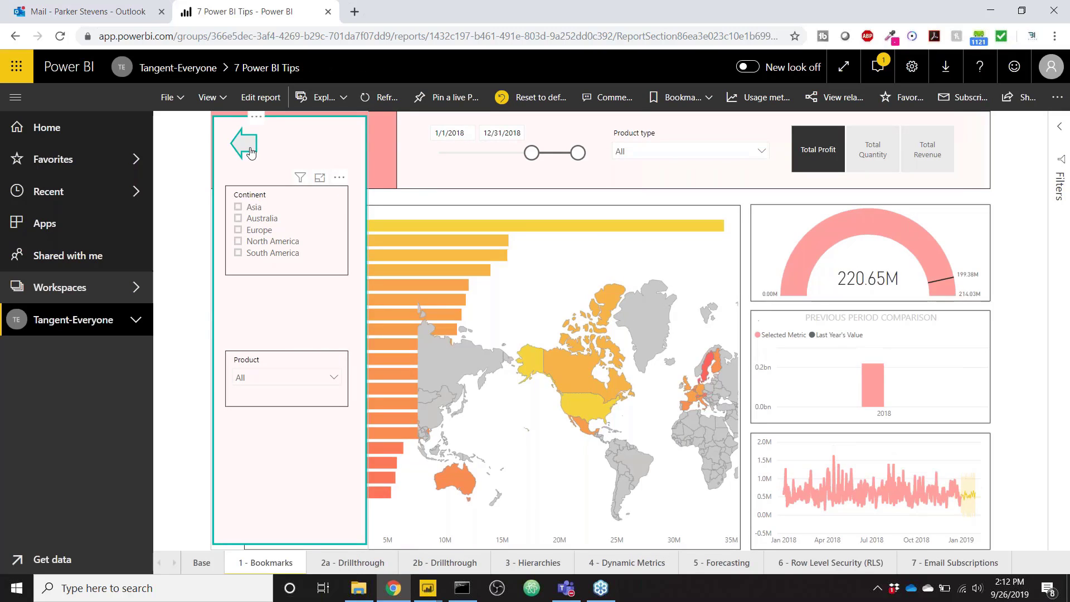
# - Filter the Product type slicer to Tents and switch the displayed metric to Total Revenue
pyautogui.click(761, 151)
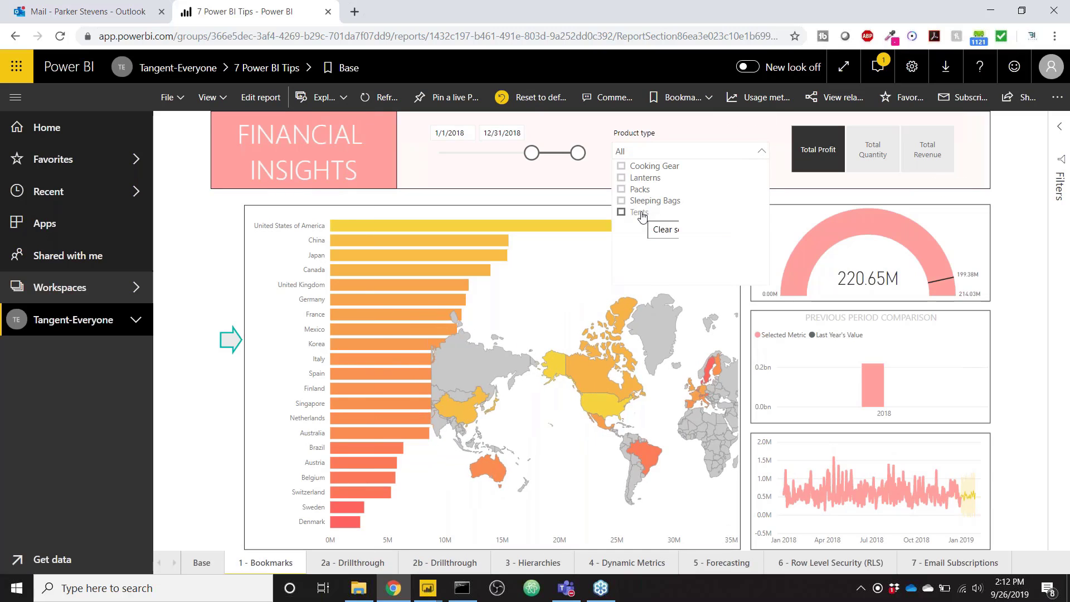
pyautogui.click(621, 214)
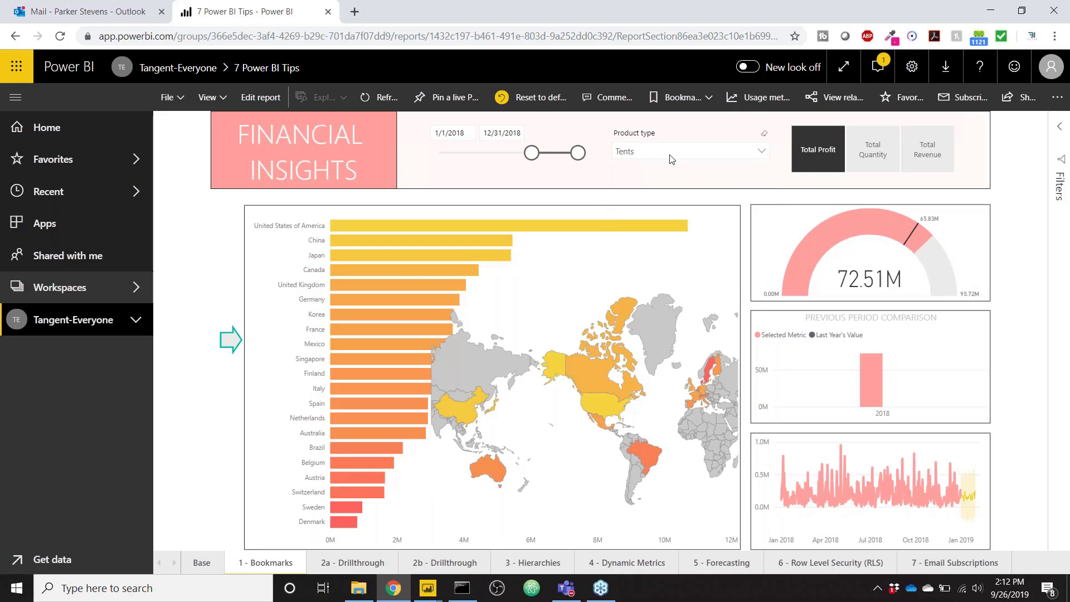
pyautogui.click(937, 161)
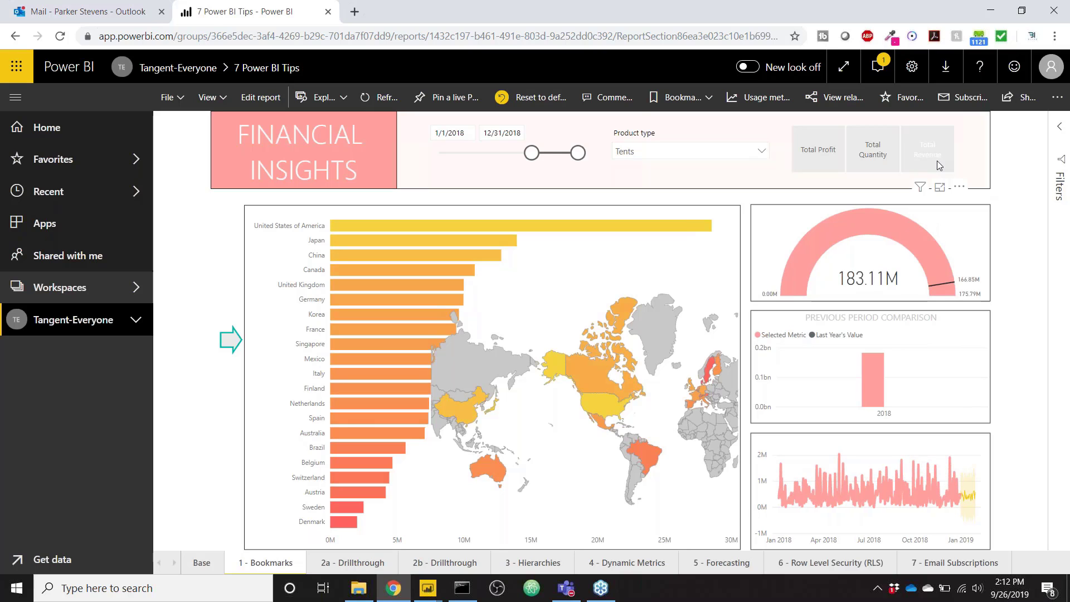
# - Save the current report view as a personal bookmark named 2018 Tents Revenue
pyautogui.click(672, 100)
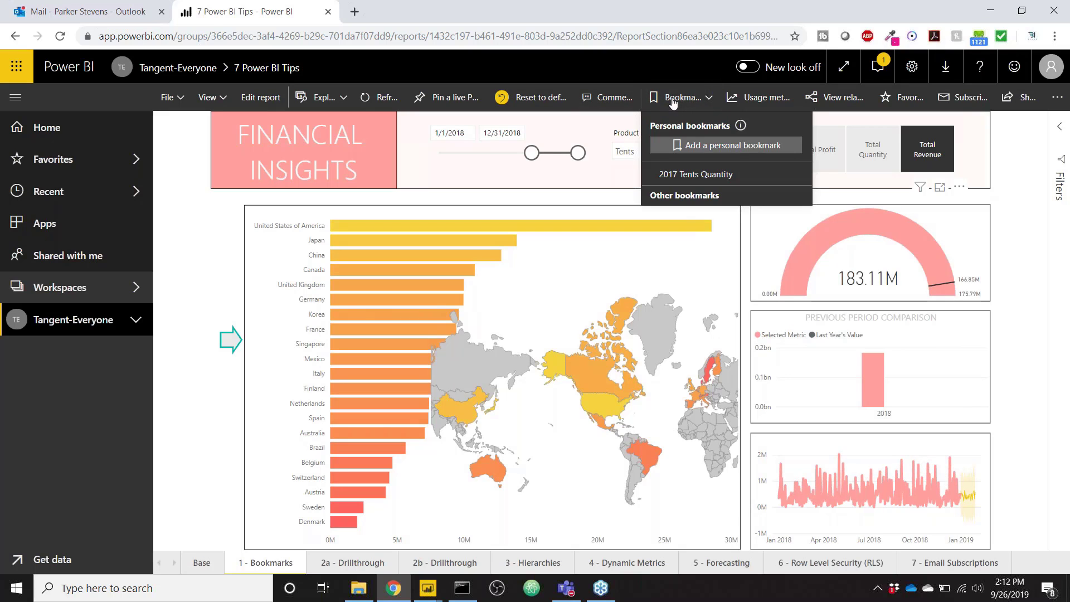
pyautogui.click(699, 146)
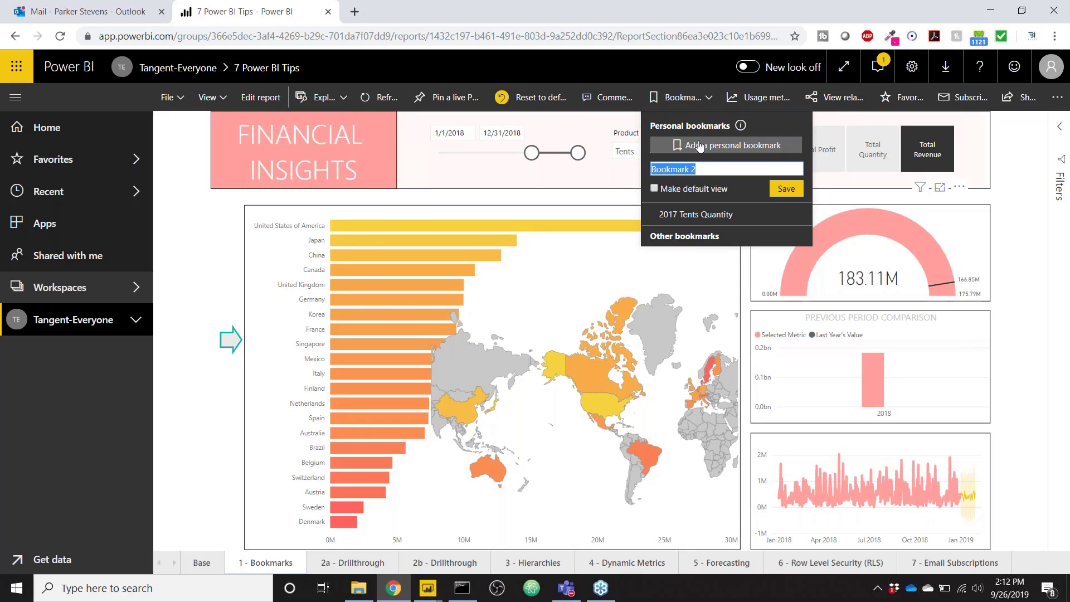
pyautogui.write('2018 Tents Revenue')
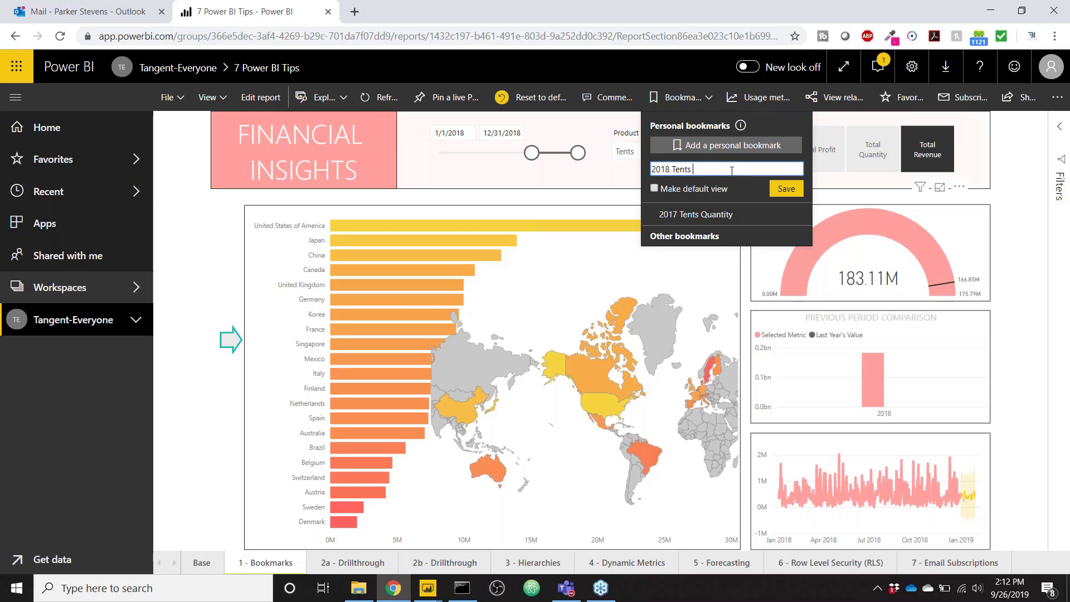
pyautogui.press('Return')
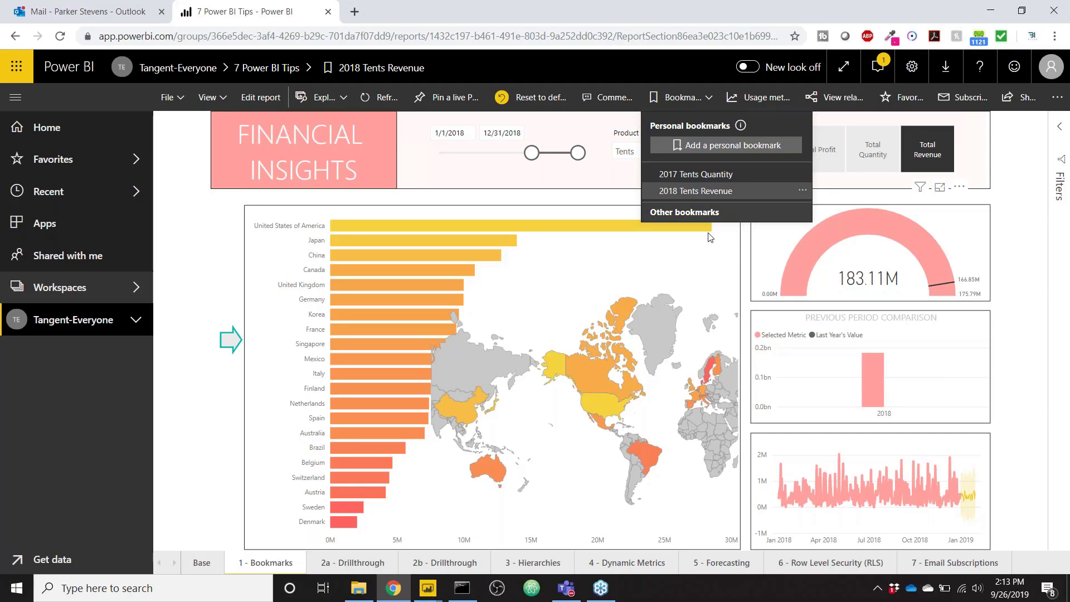
# - Apply the personal bookmark 2017 Tents Quantity and switch back to 2018 Tents Revenue
pyautogui.click(740, 181)
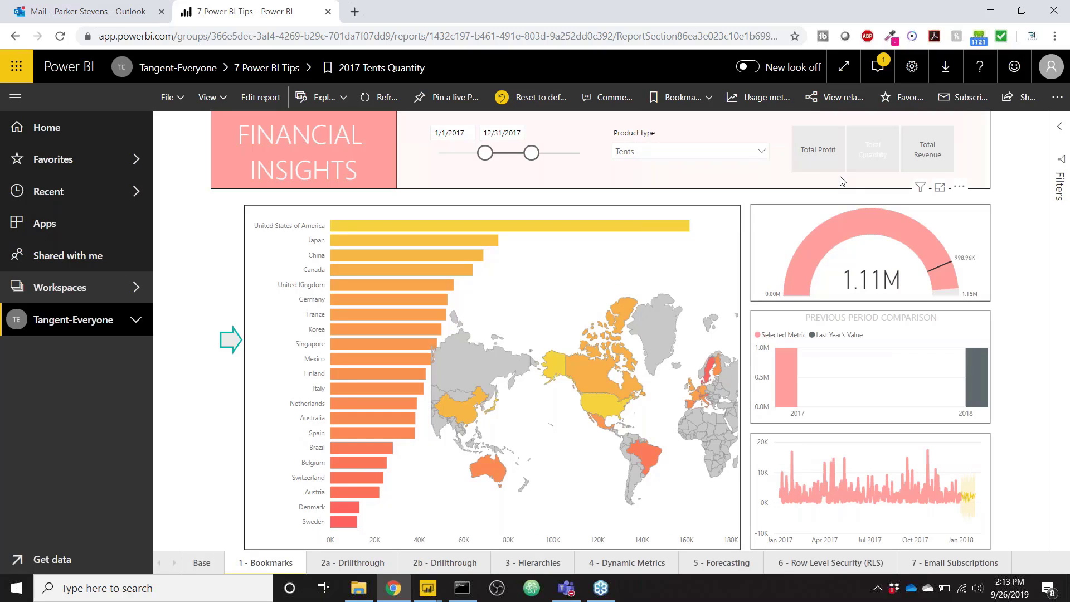
pyautogui.click(680, 98)
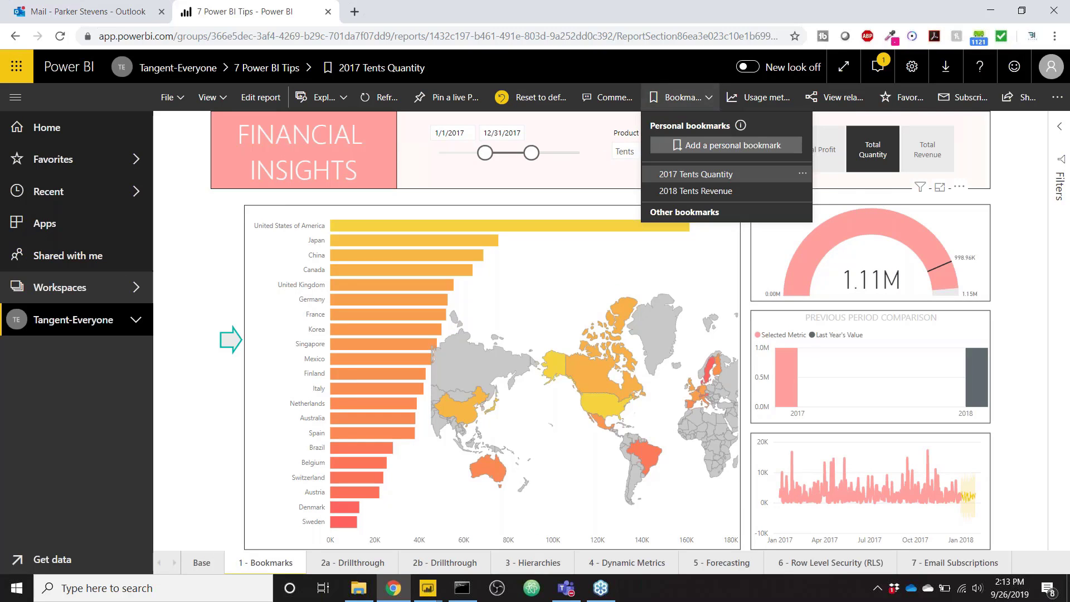
pyautogui.click(693, 192)
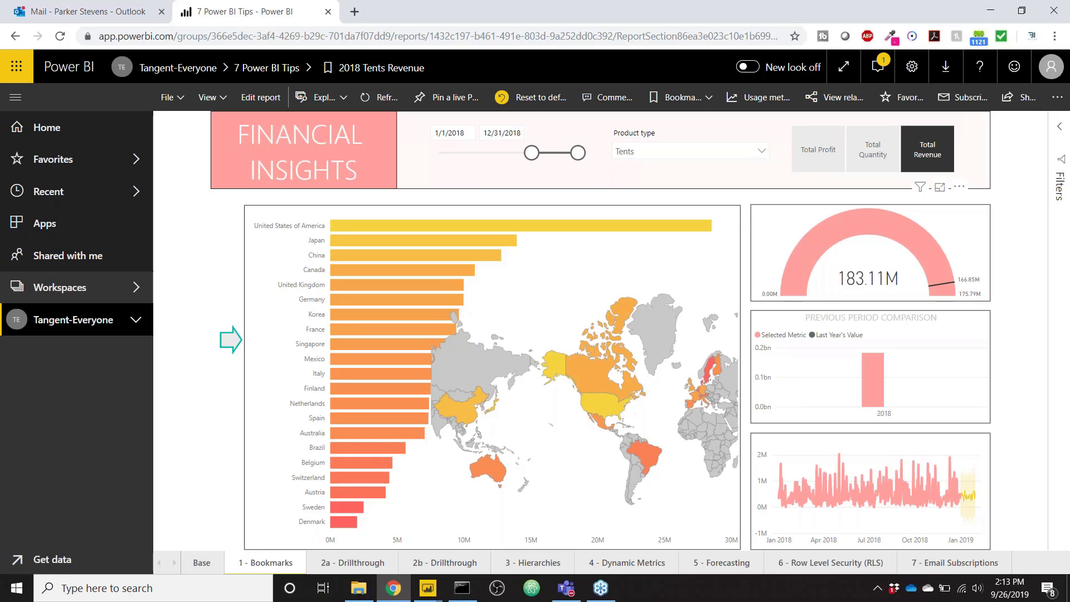
# - Show the report bookmarks and apply Filter Pane followed by Base to toggle the slicer panel
pyautogui.click(680, 97)
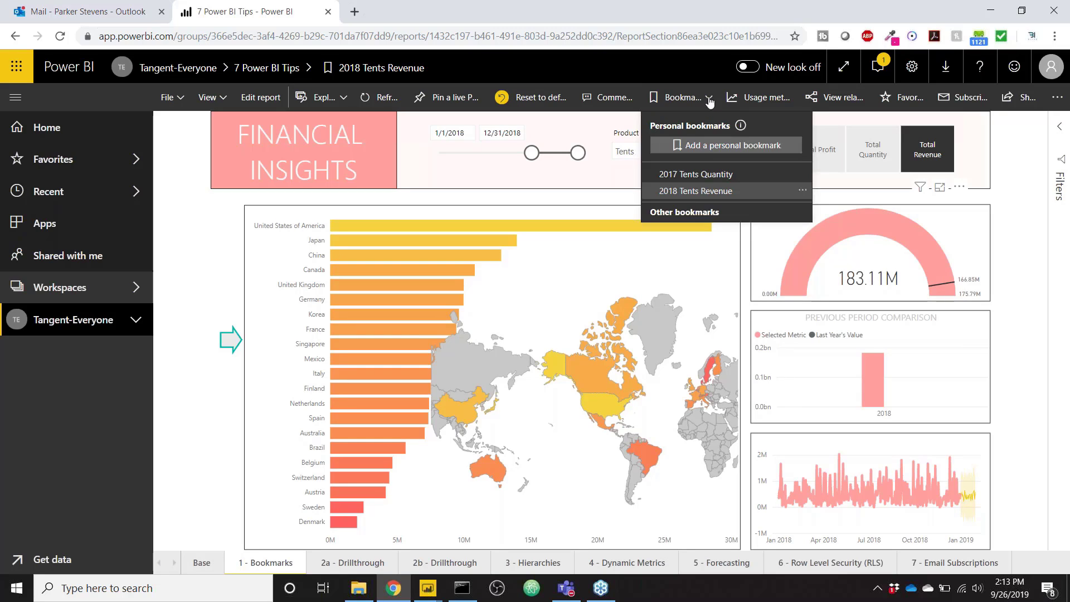
pyautogui.click(692, 213)
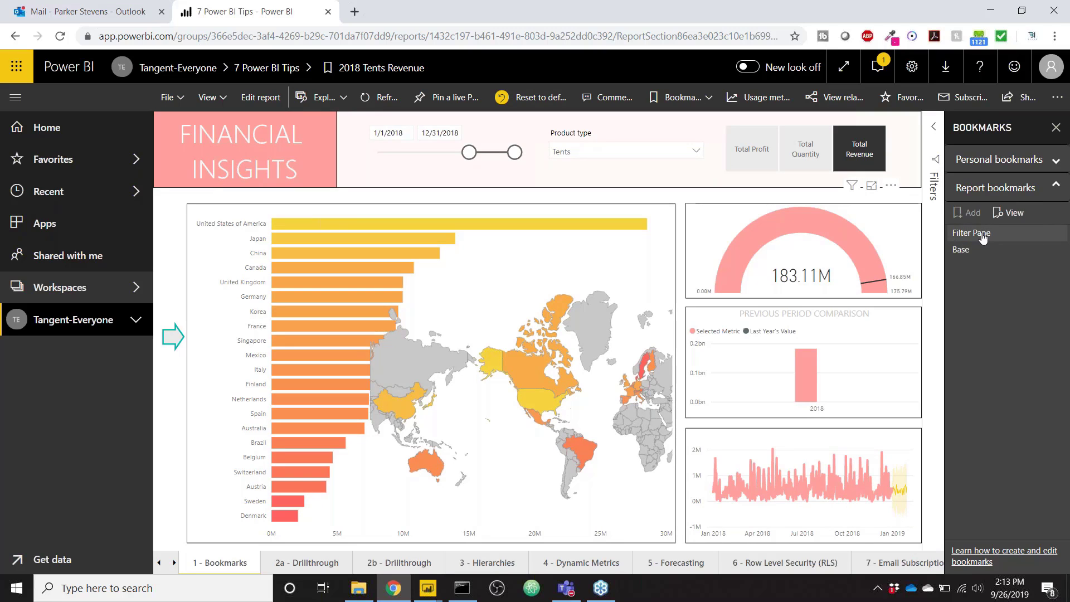
pyautogui.click(982, 237)
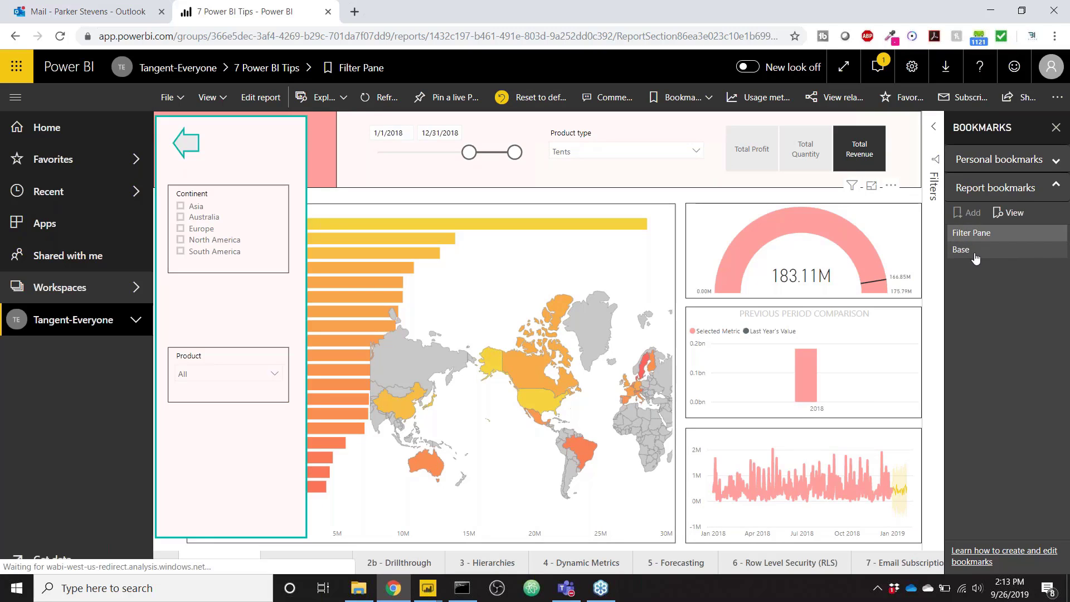
pyautogui.click(973, 251)
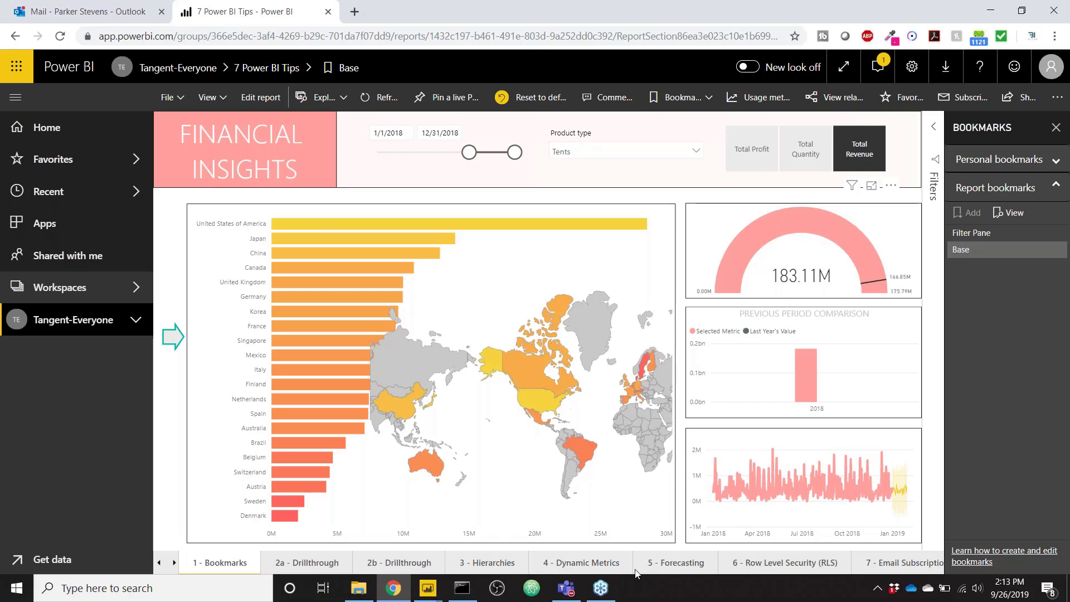
# - Switch to the 7 Power BI Tips file in Power BI Desktop and view the 2a - Drillthrough and 2b - Drillthrough pages
pyautogui.moveTo(424, 586)
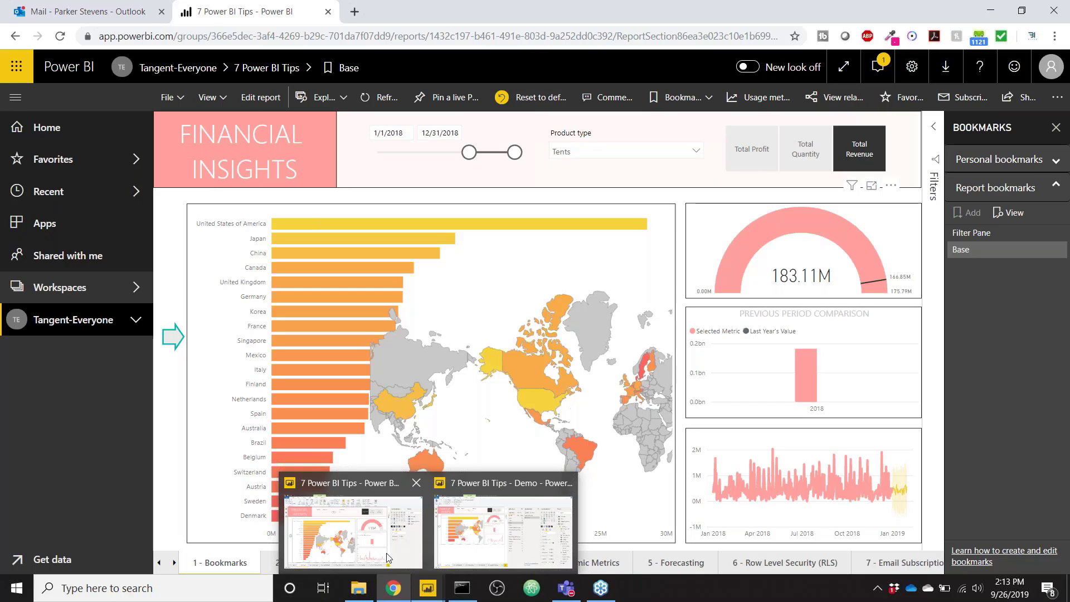
pyautogui.click(351, 526)
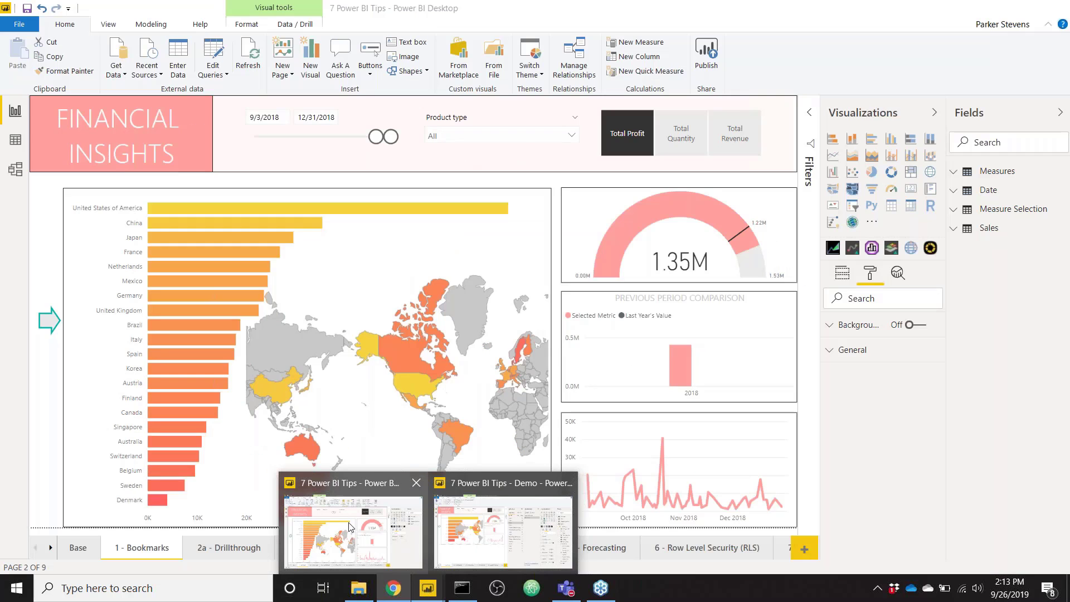
pyautogui.click(218, 557)
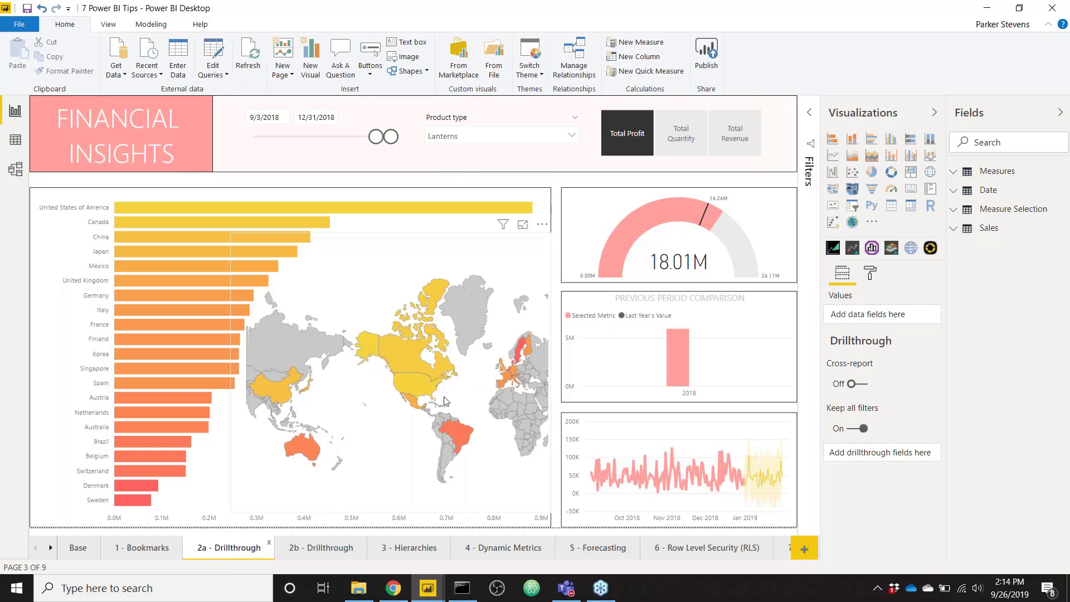
pyautogui.click(306, 551)
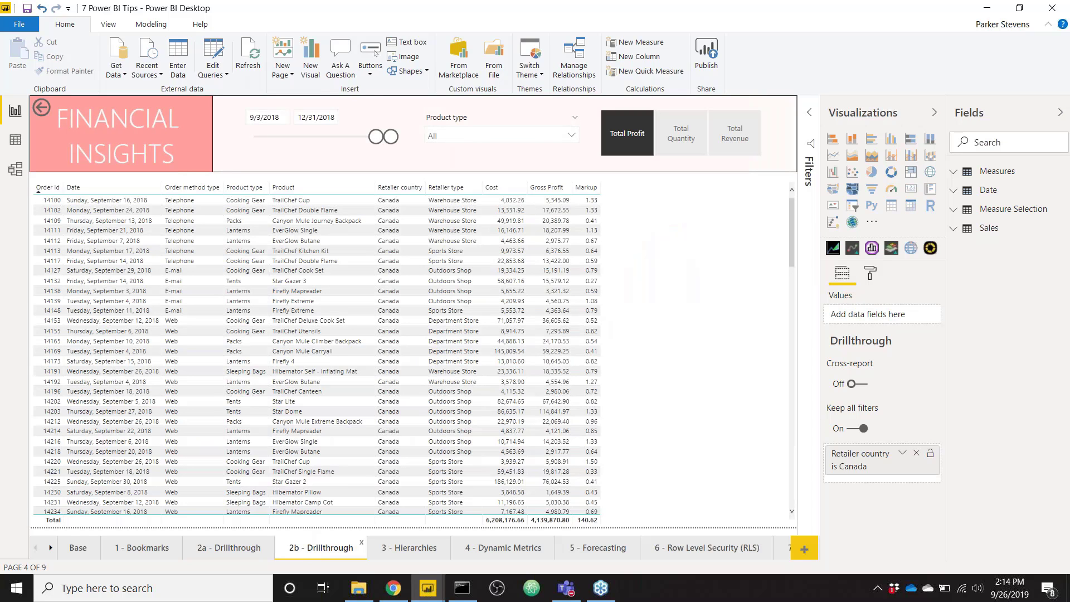
# - Clear the Retailer country drillthrough filter on the 2b - Drillthrough page
pyautogui.click(708, 341)
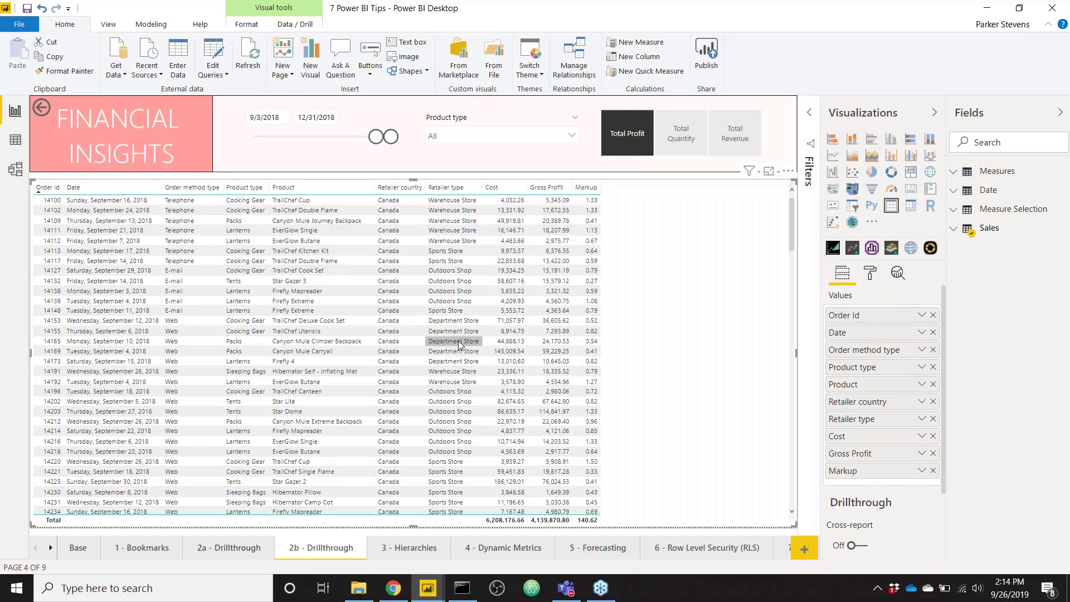
pyautogui.scroll(-2, 914, 518)
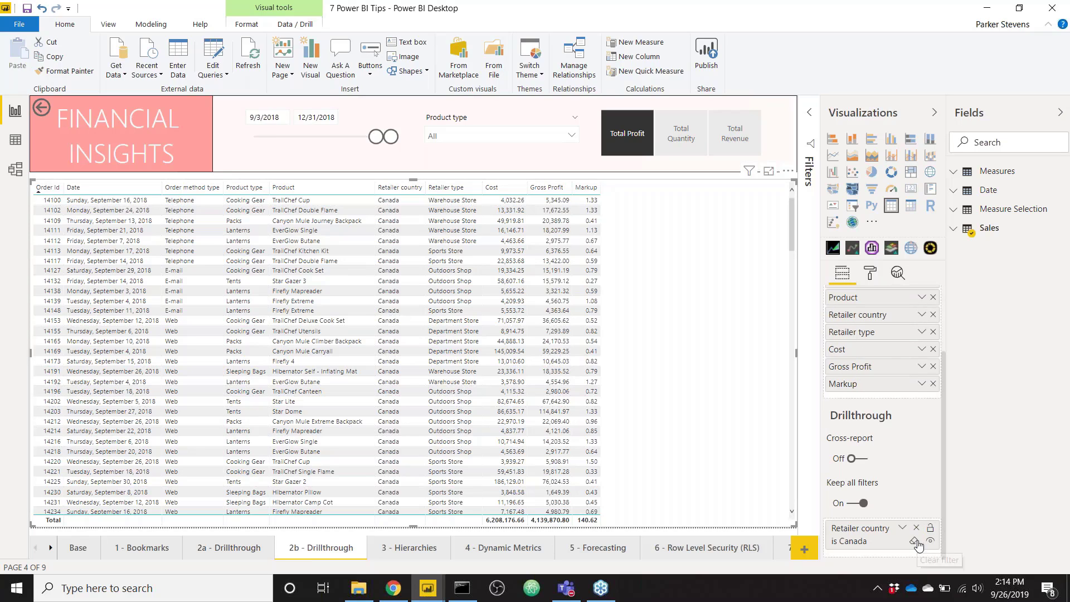
pyautogui.click(915, 542)
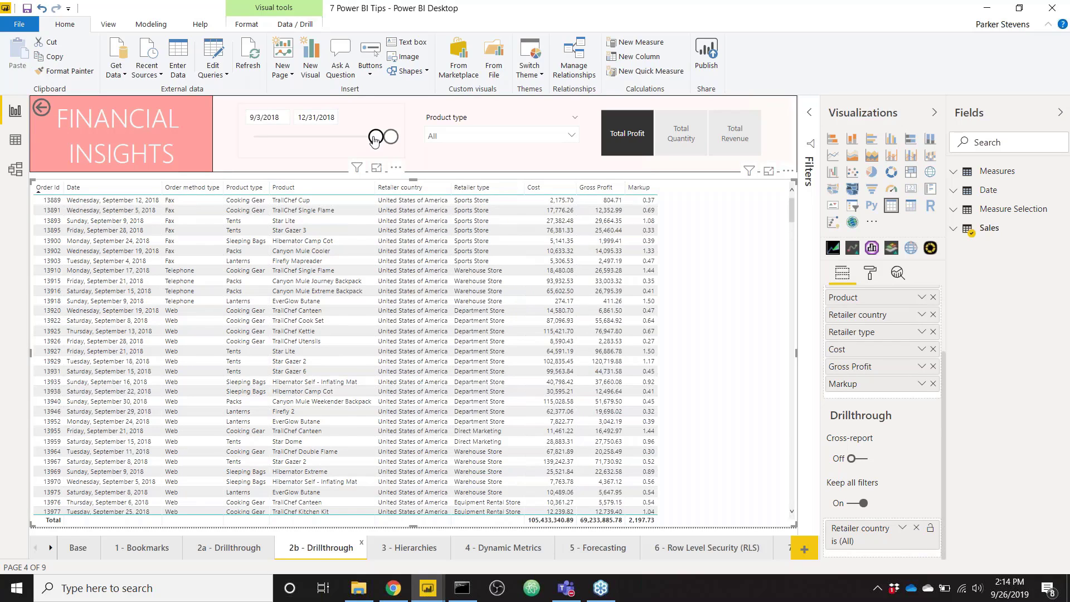
# - Extend the date slicer's start back to 1/1/2016 and look through the rows of the order detail table
pyautogui.moveTo(375, 137); pyautogui.dragTo(253, 136)
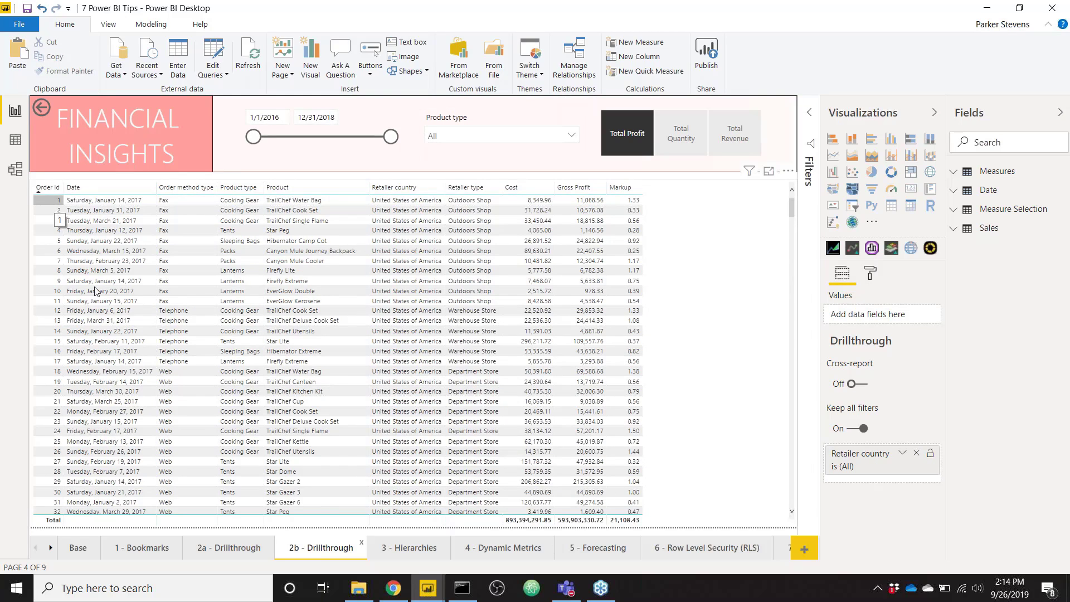
pyautogui.scroll(-5, 114, 321)
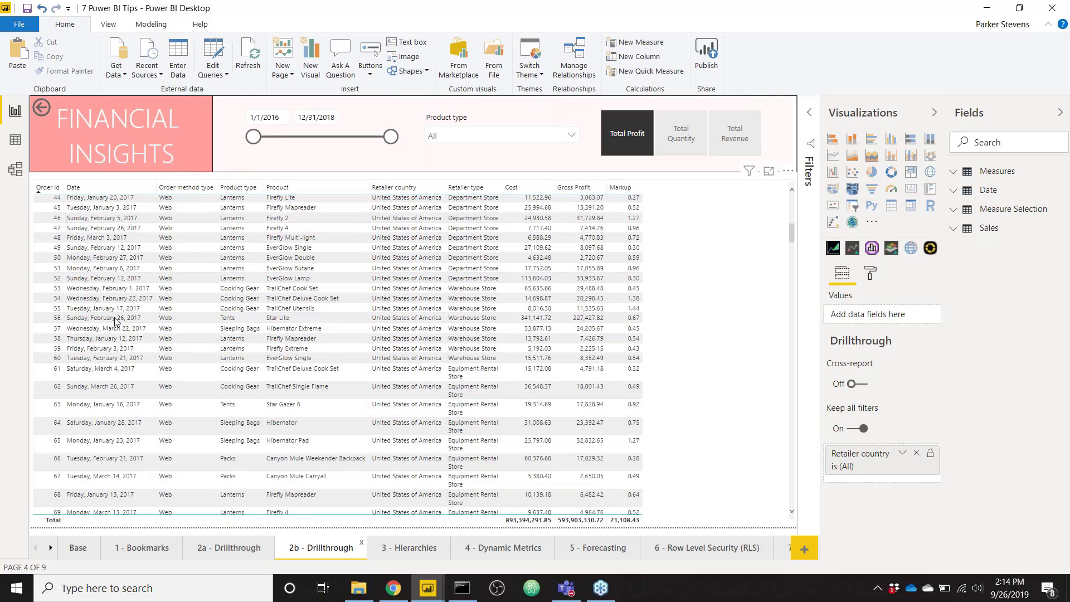
pyautogui.scroll(-10, 115, 321)
pyautogui.scroll(-5, 115, 322)
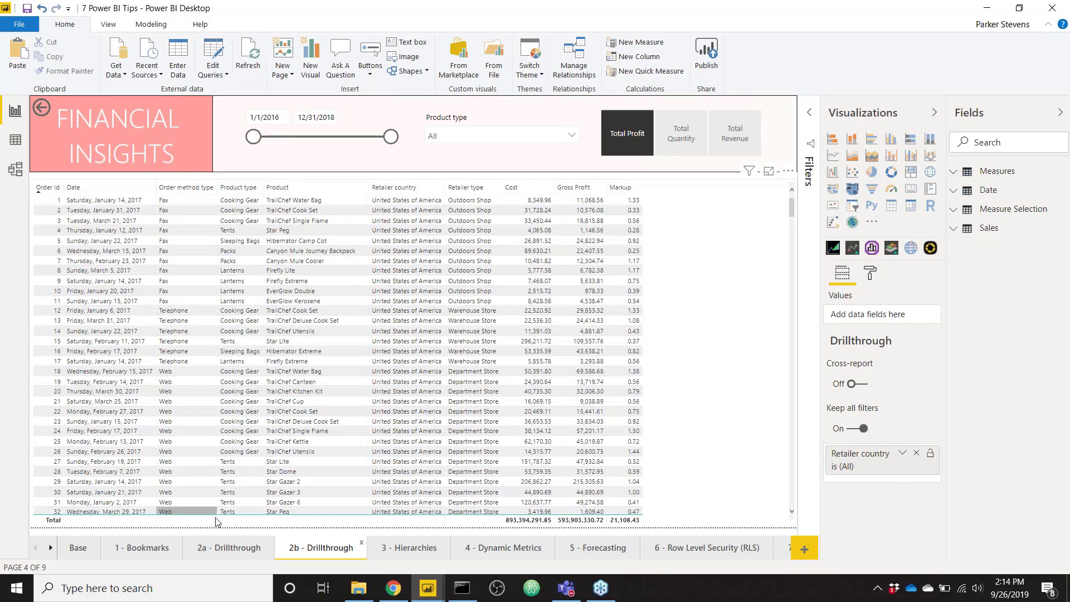
# - Drill through from the China bar on the 2a - Drillthrough page to 2b - Drillthrough and review the filtered orders
pyautogui.click(213, 547)
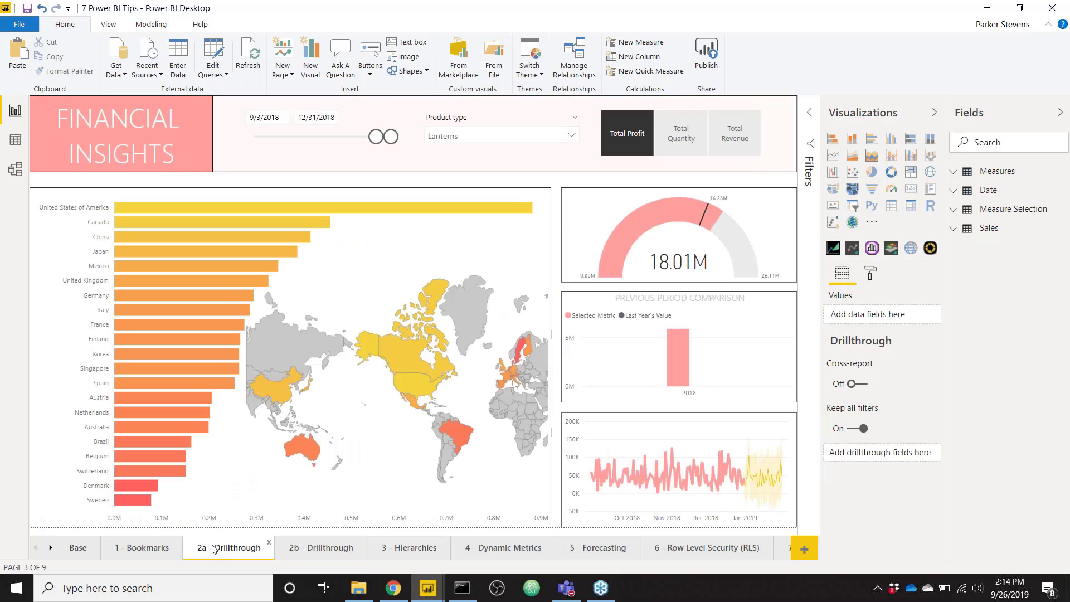
pyautogui.moveTo(135, 240)
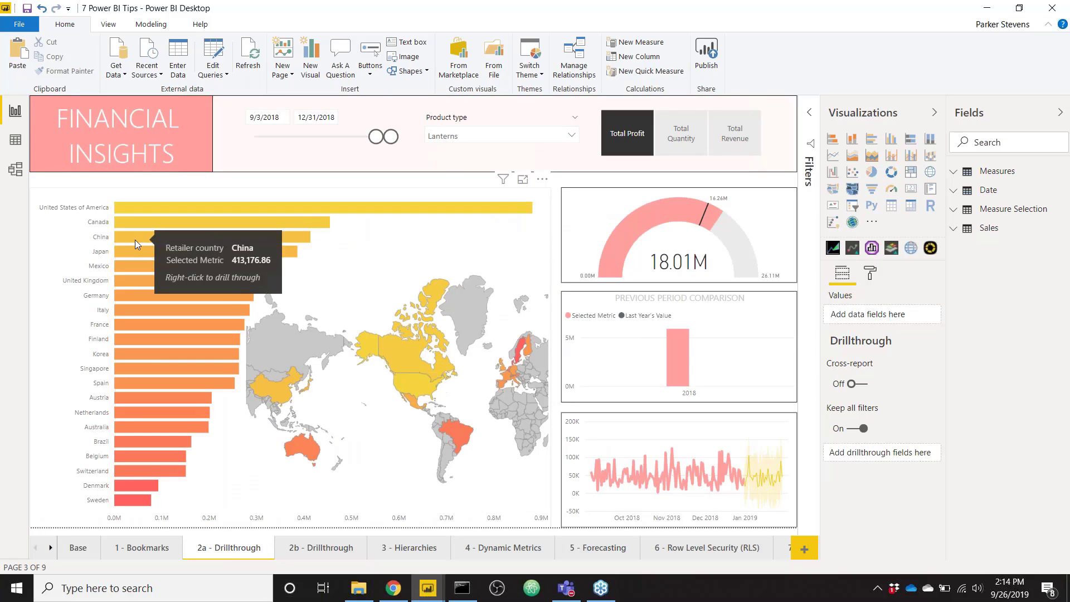
pyautogui.click(134, 240)
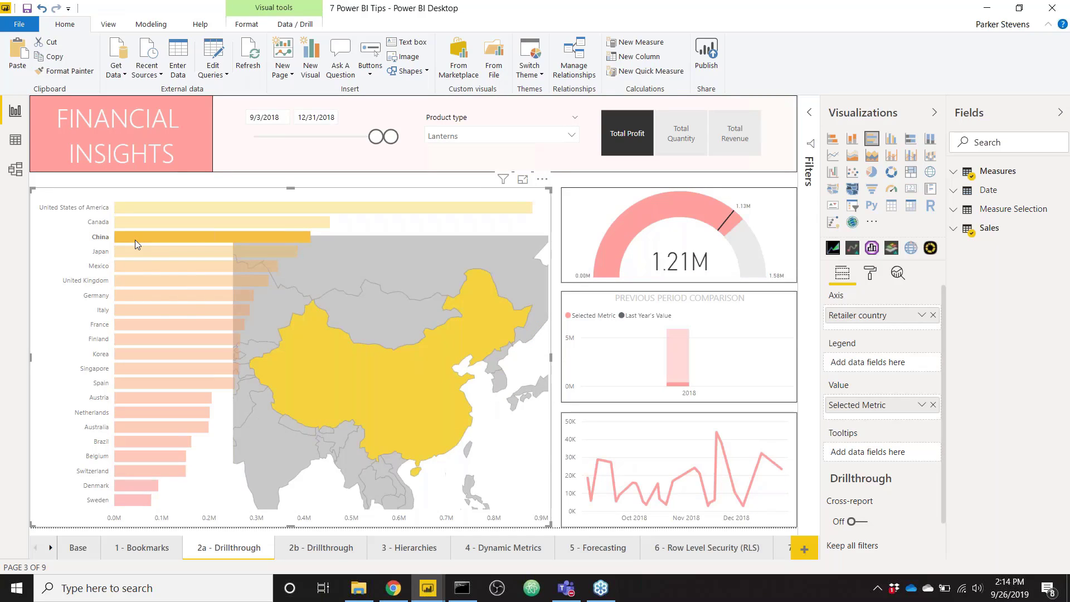
pyautogui.rightClick(134, 239)
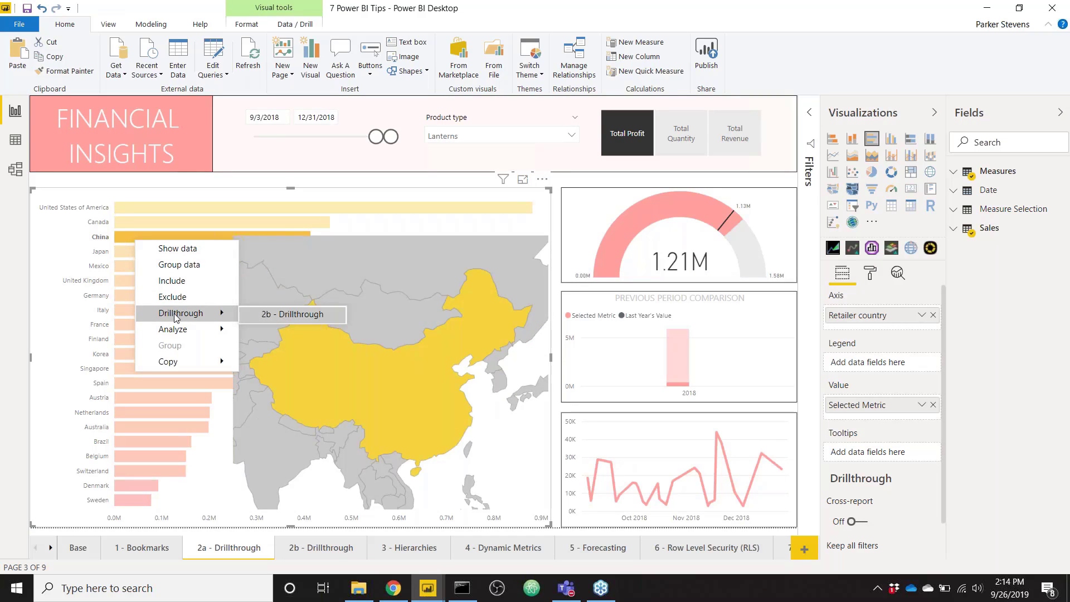
pyautogui.click(252, 314)
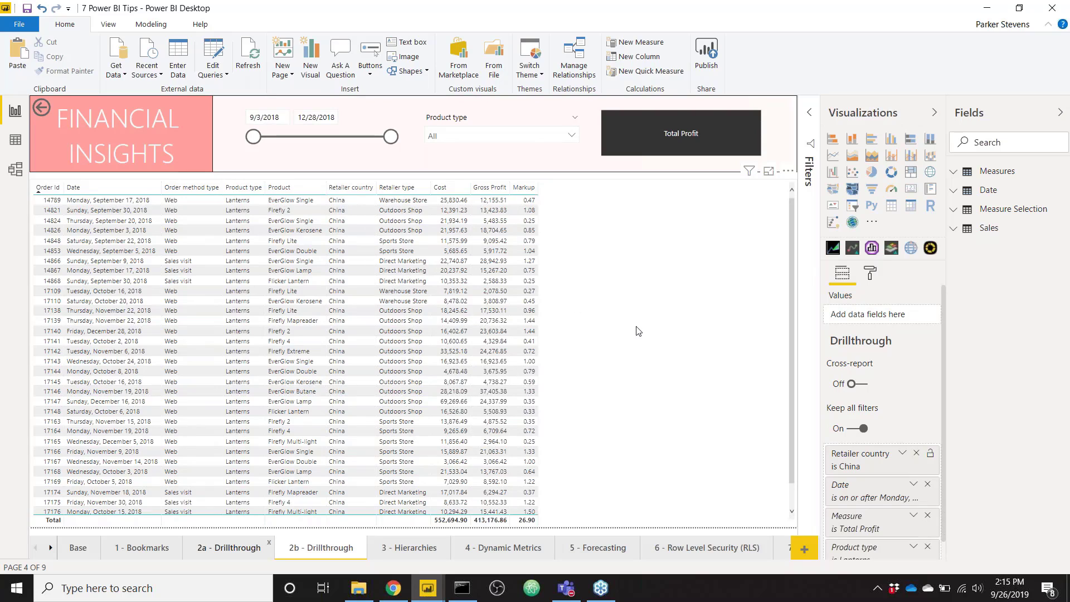
pyautogui.scroll(-1, 638, 331)
pyautogui.scroll(1, 638, 331)
# - Return to the 2a - Drillthrough page and drill through from the Finland bar to 2b - Drillthrough
pyautogui.click(210, 553)
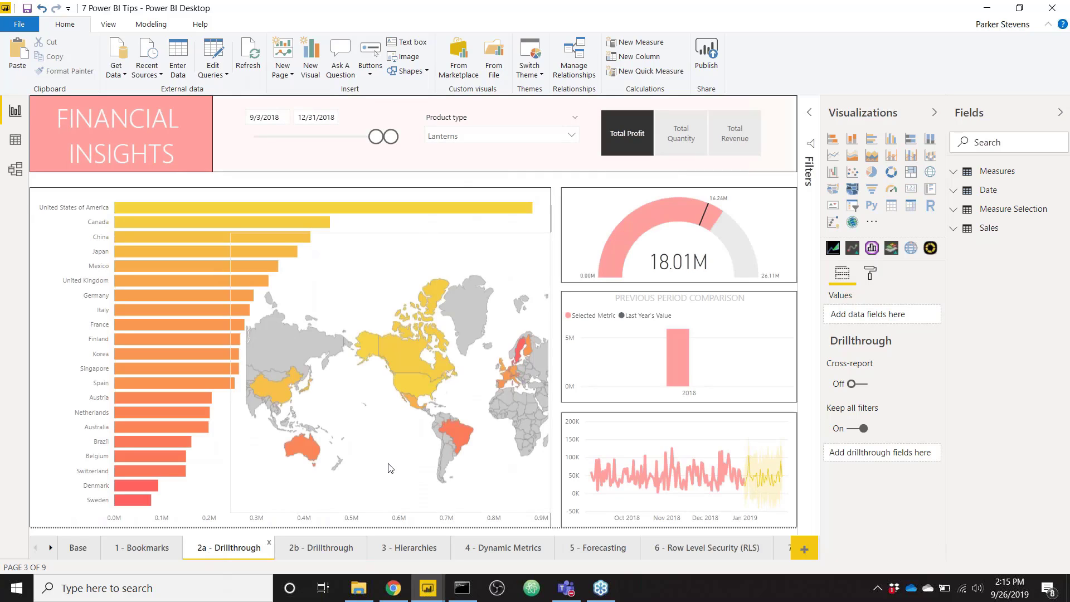
pyautogui.rightClick(188, 336)
pyautogui.click(154, 341)
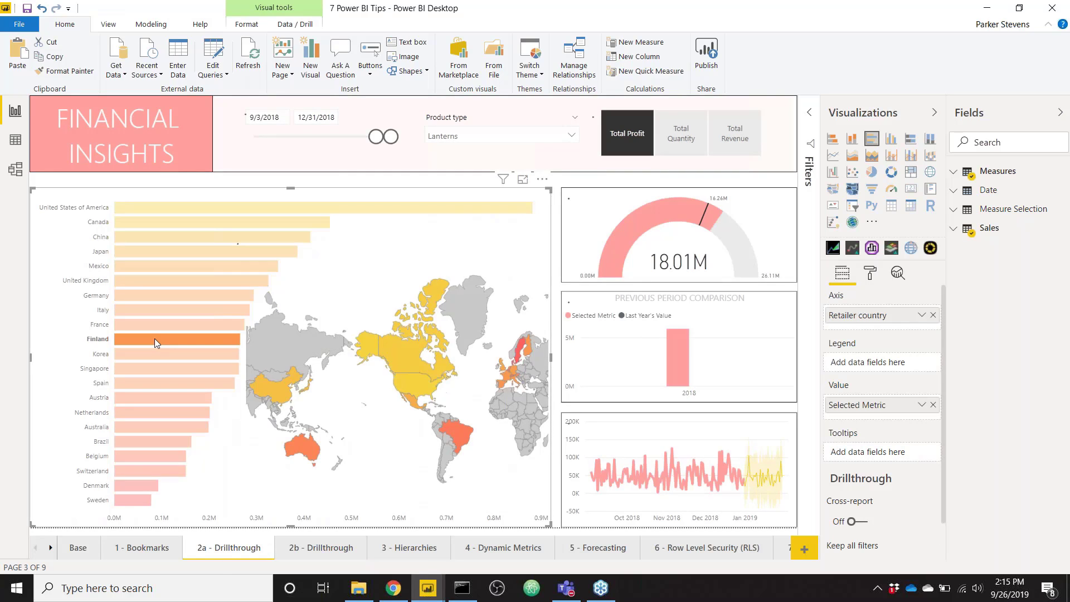
pyautogui.rightClick(155, 339)
pyautogui.moveTo(211, 412)
pyautogui.click(277, 414)
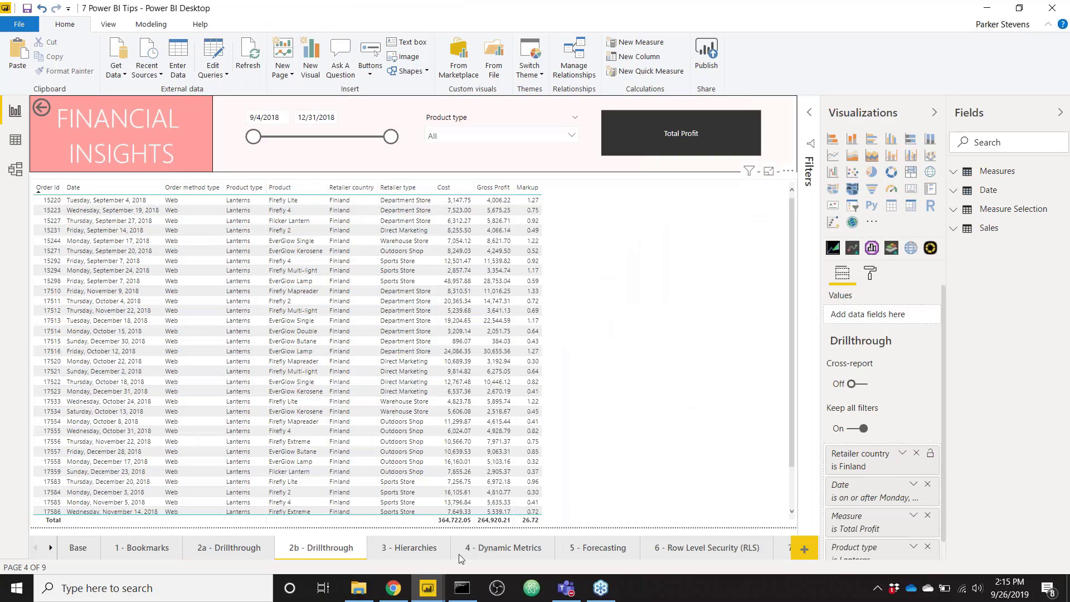
# - Switch to the 7 Power BI Tips - Demo report and close the Selection and Bookmarks panes
pyautogui.moveTo(425, 596)
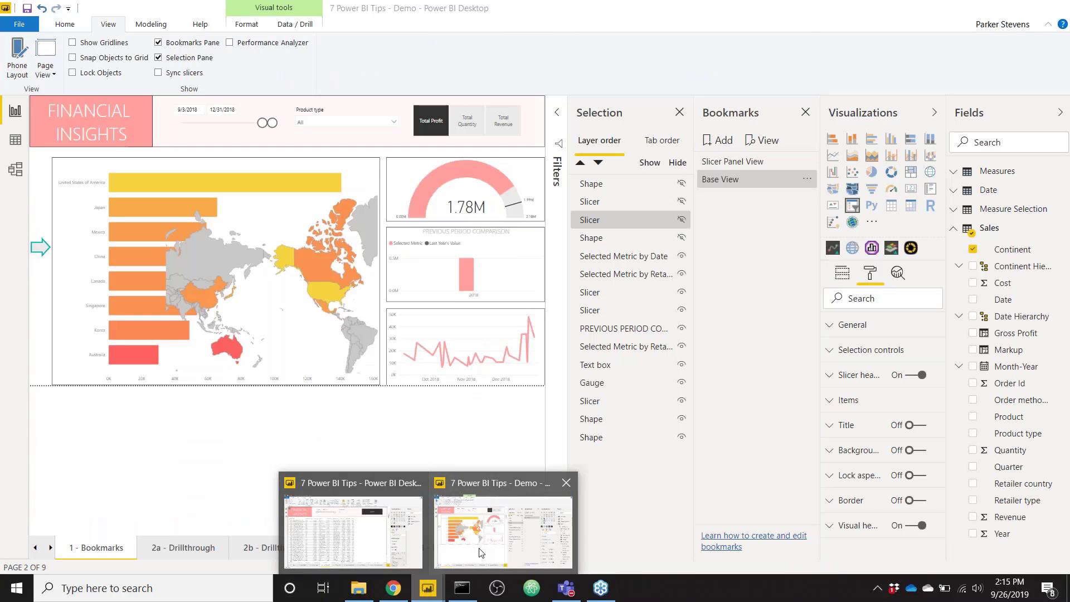
pyautogui.click(482, 552)
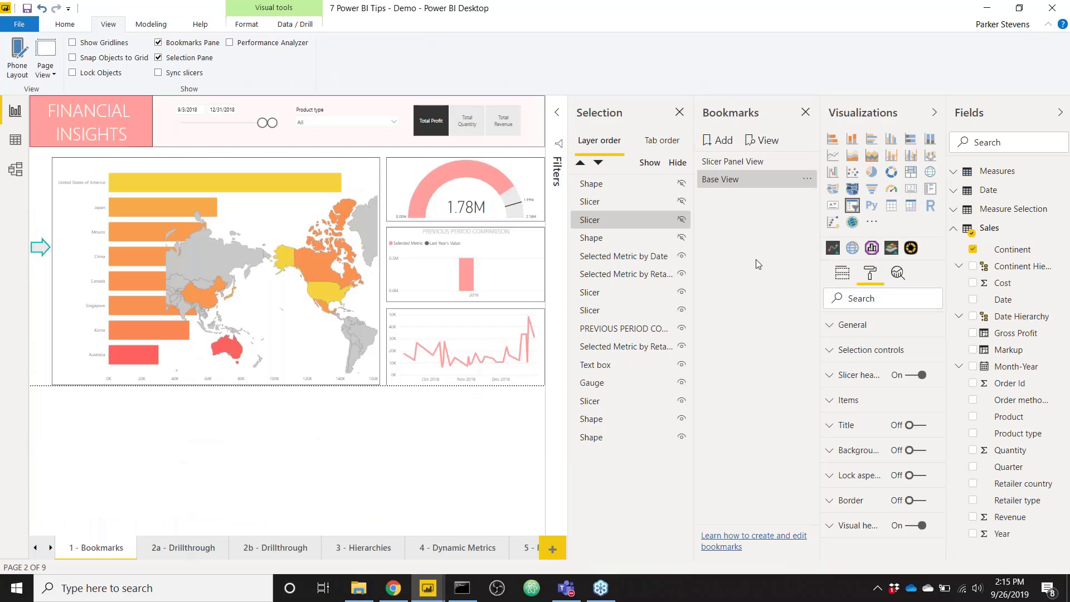
pyautogui.click(679, 113)
pyautogui.click(804, 113)
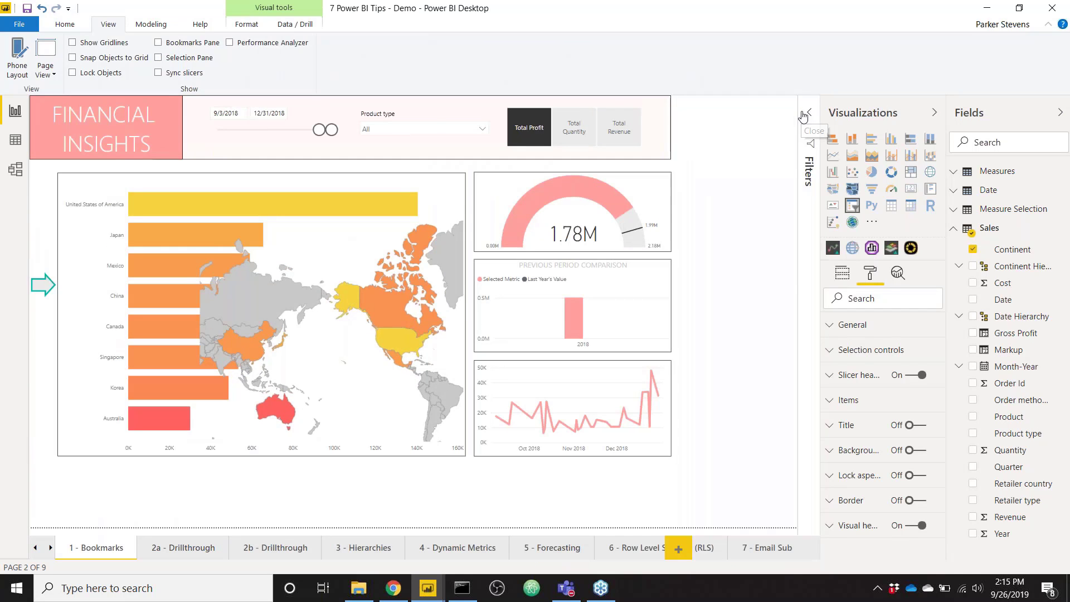
# - Add an empty table visual to the 2b - Drillthrough page and enlarge it to fill the area below the header
pyautogui.click(181, 547)
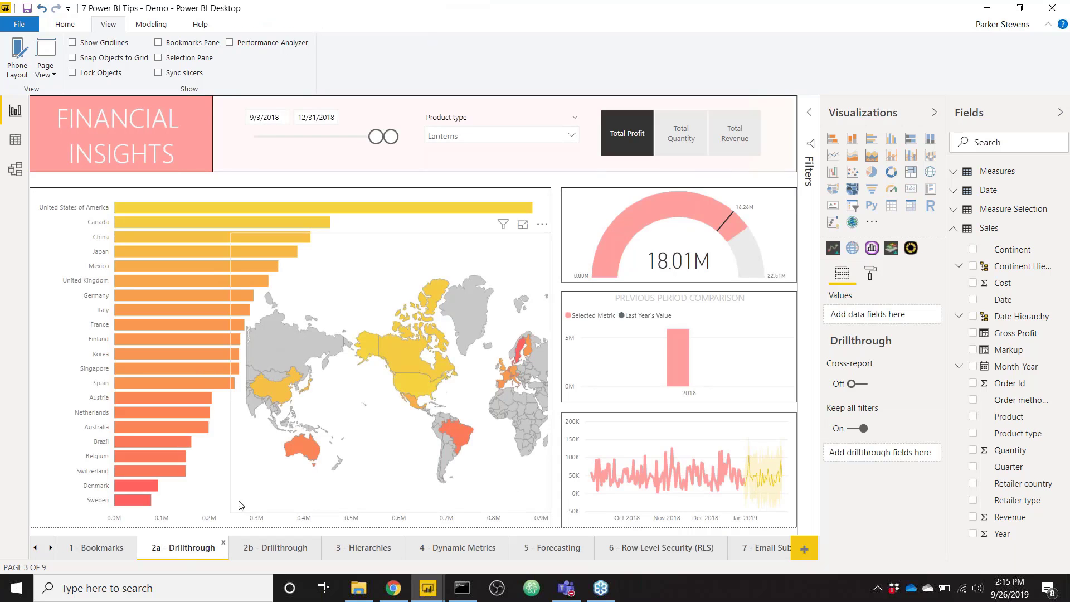
pyautogui.click(260, 548)
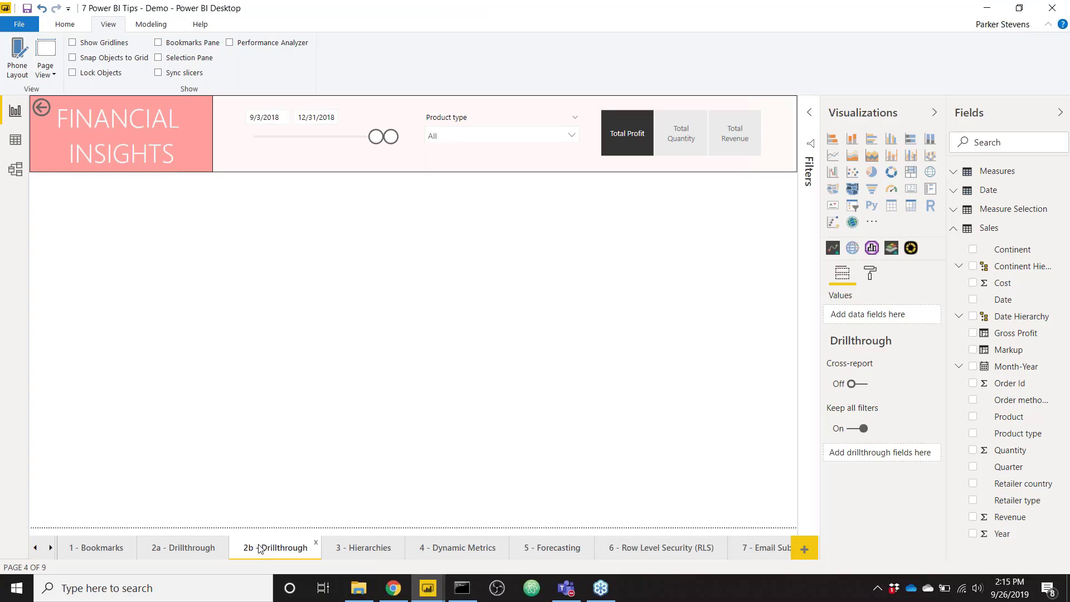
pyautogui.click(886, 210)
pyautogui.moveTo(166, 268); pyautogui.dragTo(166, 242)
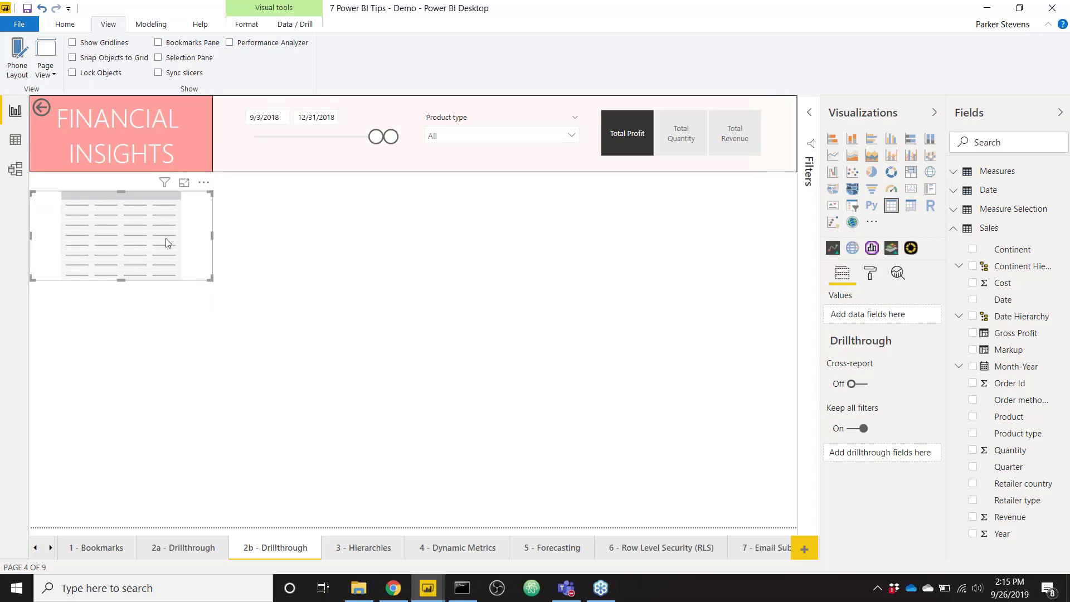
pyautogui.moveTo(210, 278); pyautogui.dragTo(793, 530)
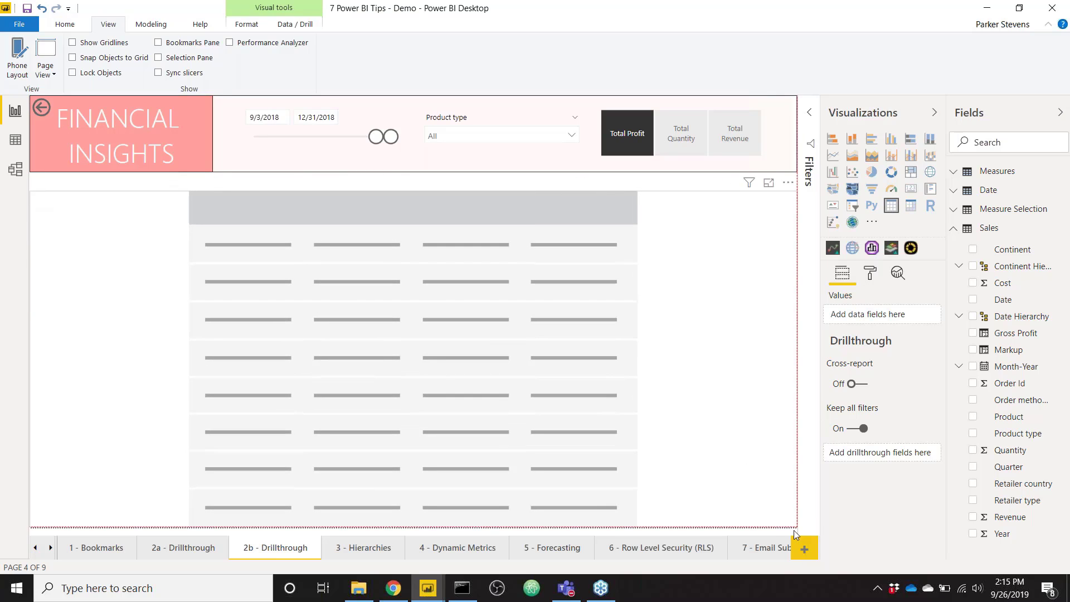
pyautogui.click(793, 530)
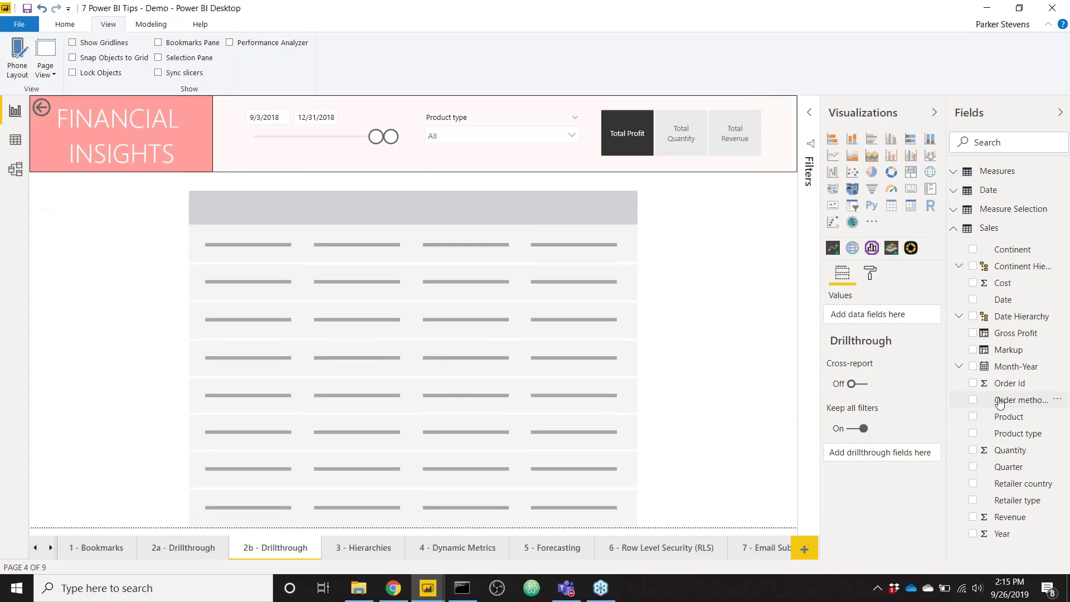
pyautogui.click(972, 383)
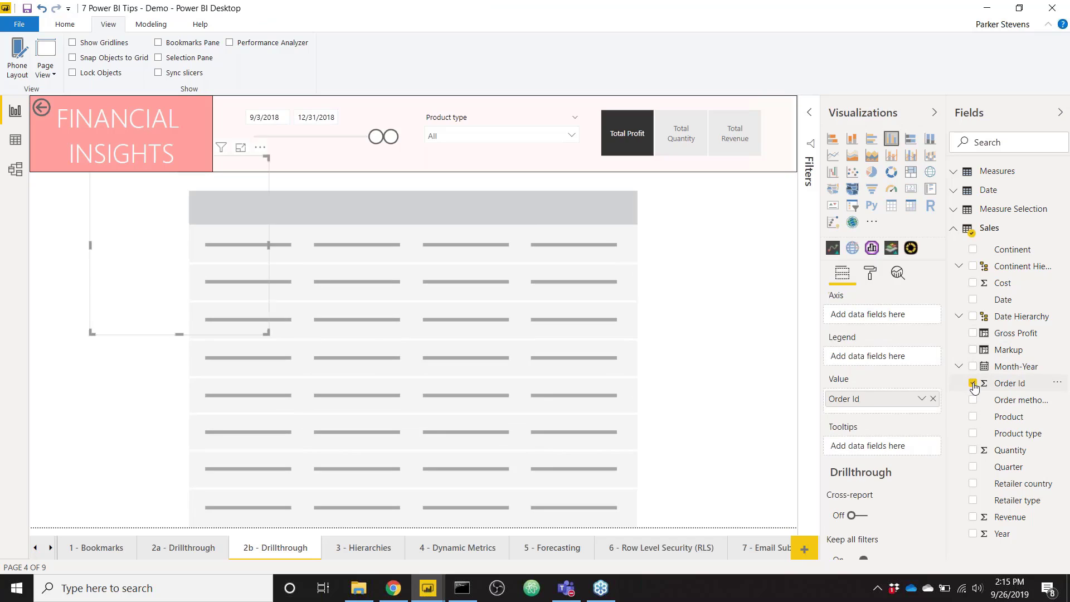
pyautogui.click(972, 300)
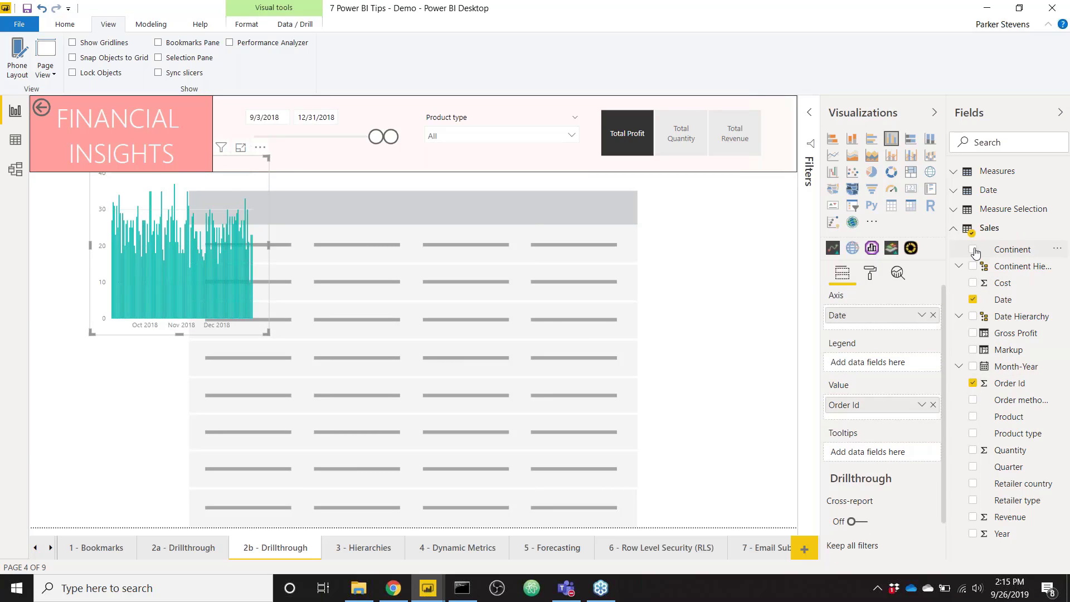
pyautogui.click(972, 250)
pyautogui.click(972, 484)
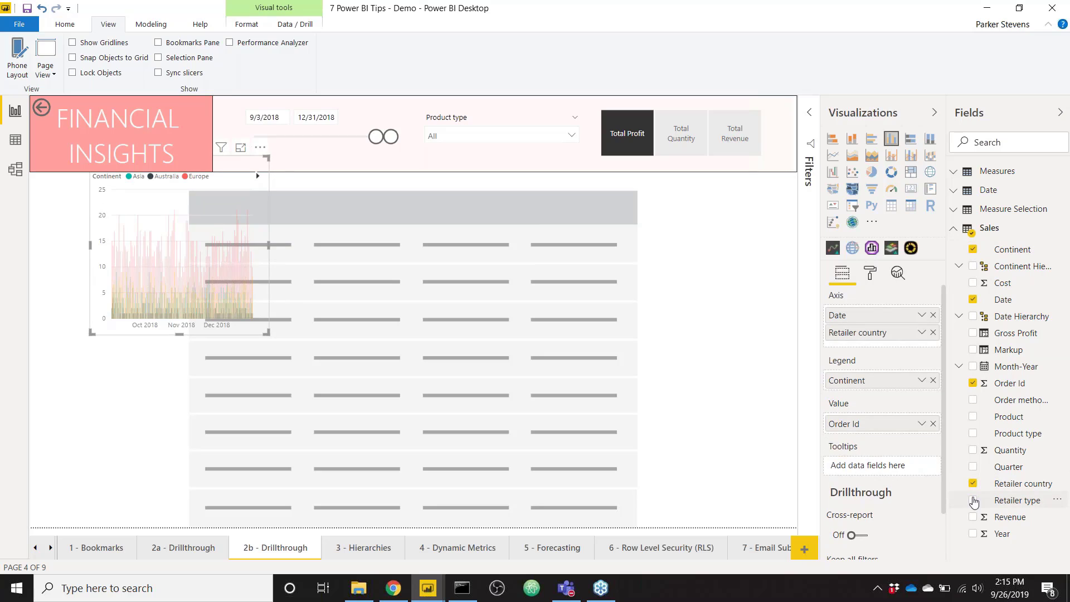
pyautogui.click(973, 500)
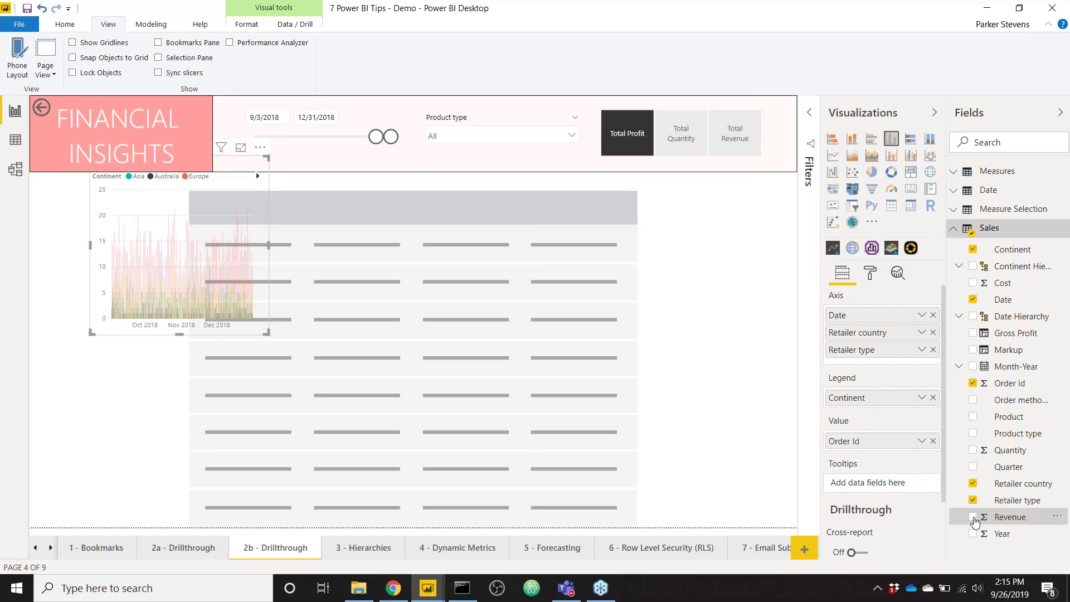
pyautogui.click(973, 283)
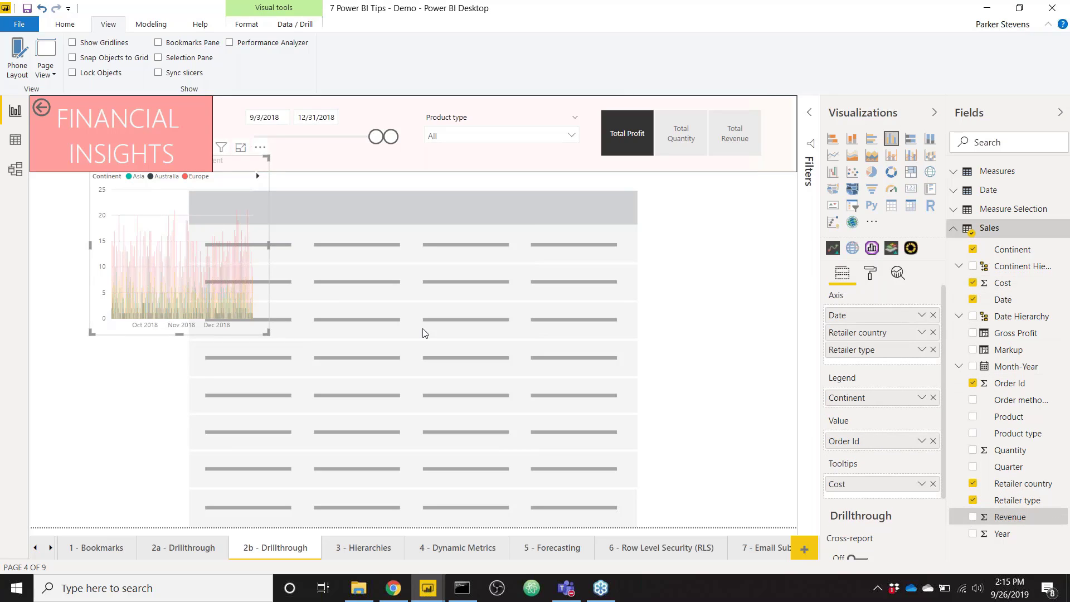
pyautogui.press('Delete')
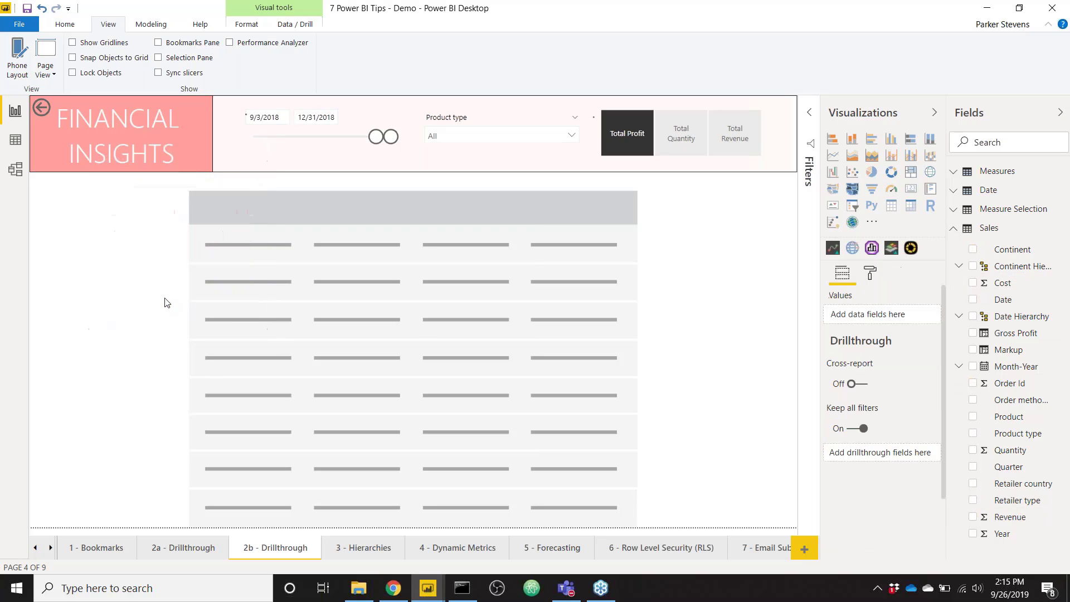
# - Fill the empty table with the Sales fields Order Id, Date, Continent, Retailer country, Retailer type, Revenue and Cost
pyautogui.click(274, 349)
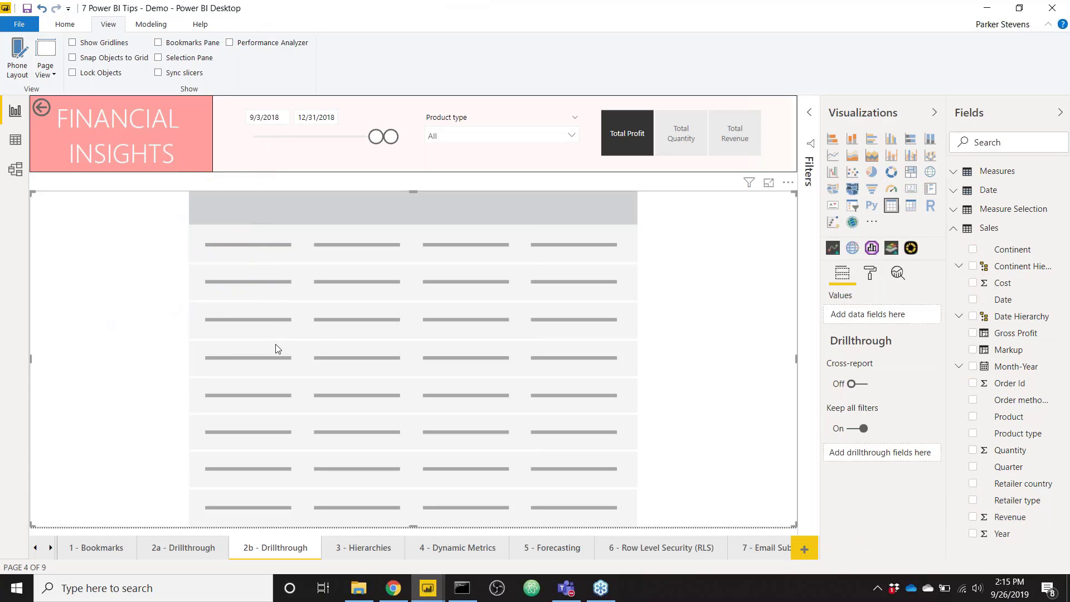
pyautogui.click(972, 384)
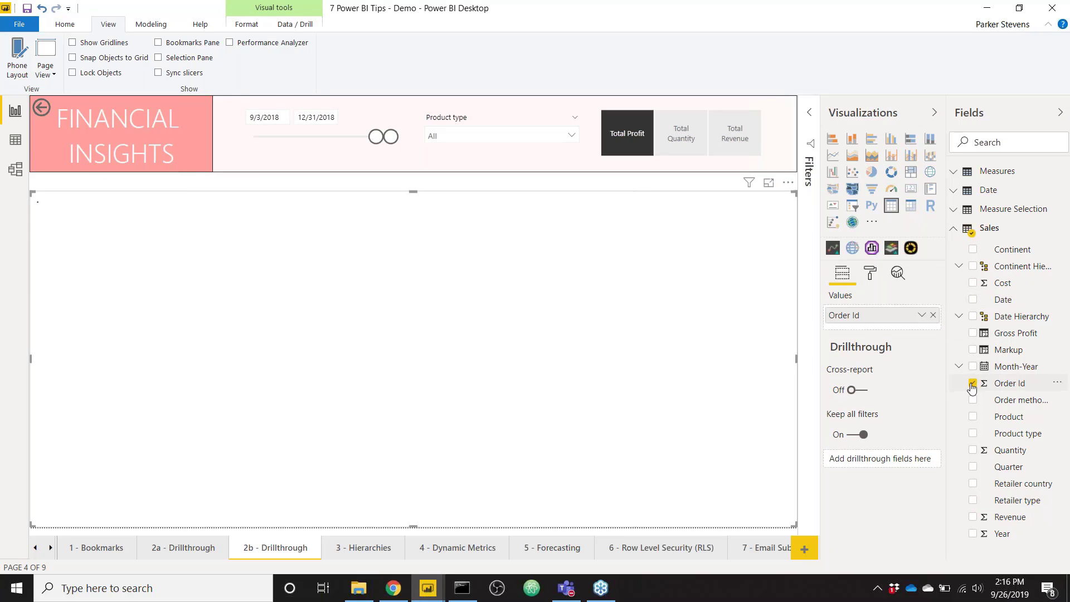
pyautogui.click(972, 299)
pyautogui.click(972, 250)
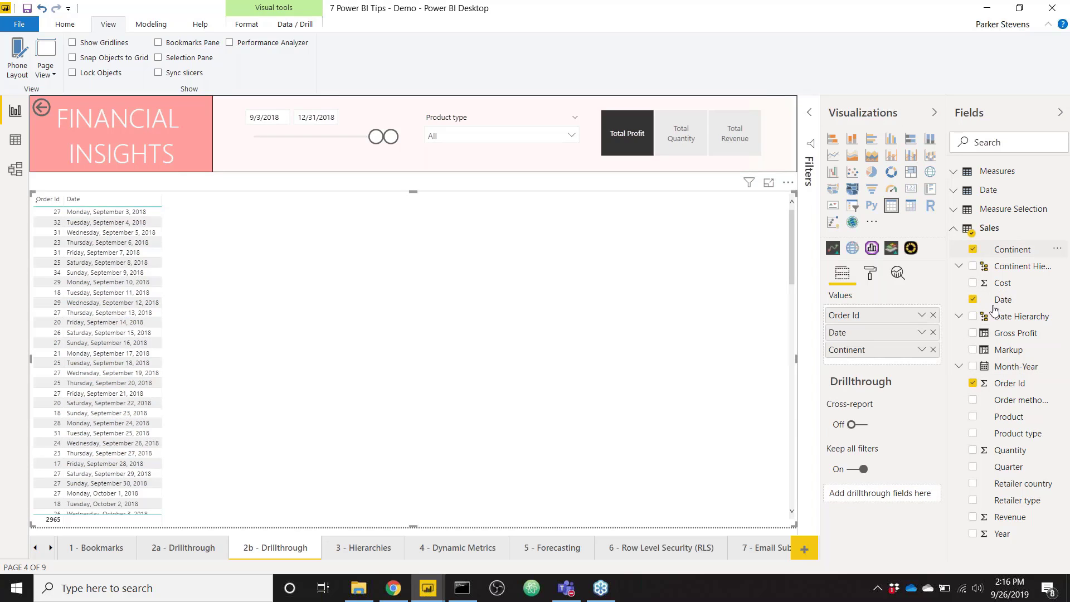
pyautogui.click(972, 484)
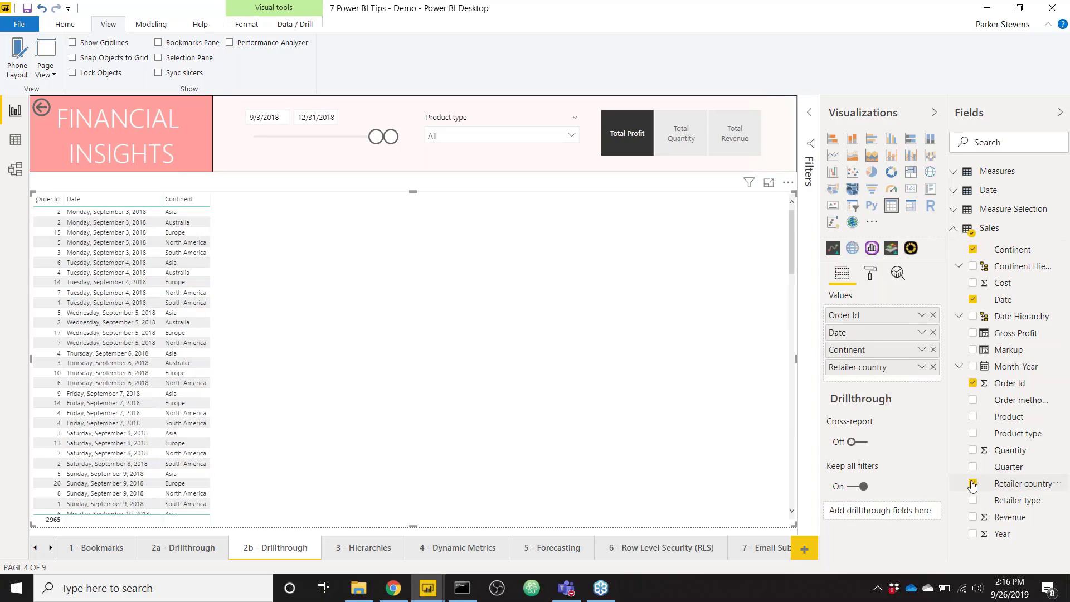
pyautogui.click(972, 500)
pyautogui.click(972, 517)
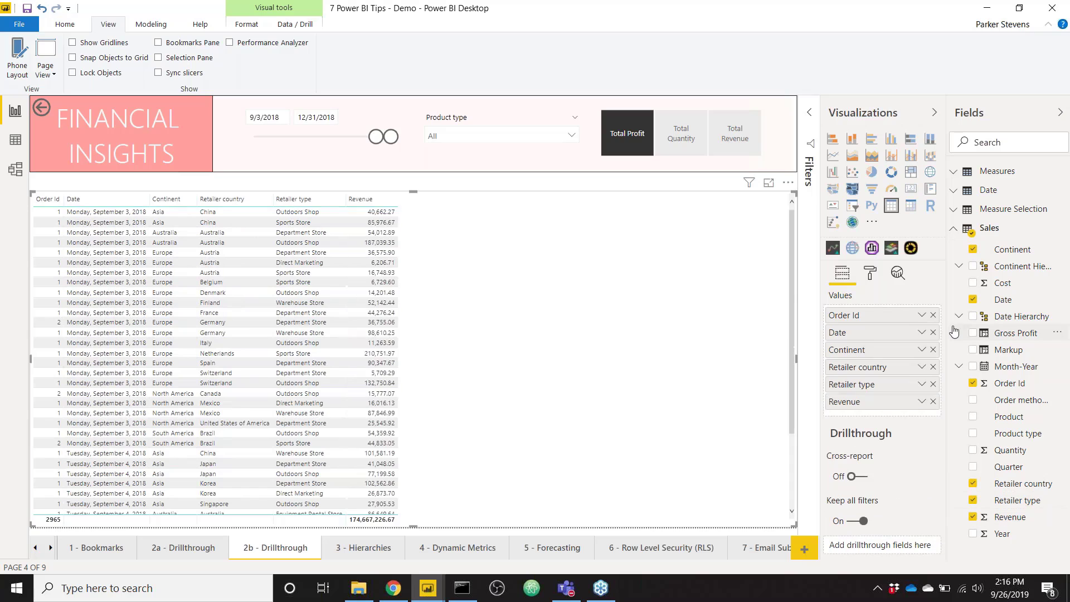
pyautogui.click(973, 283)
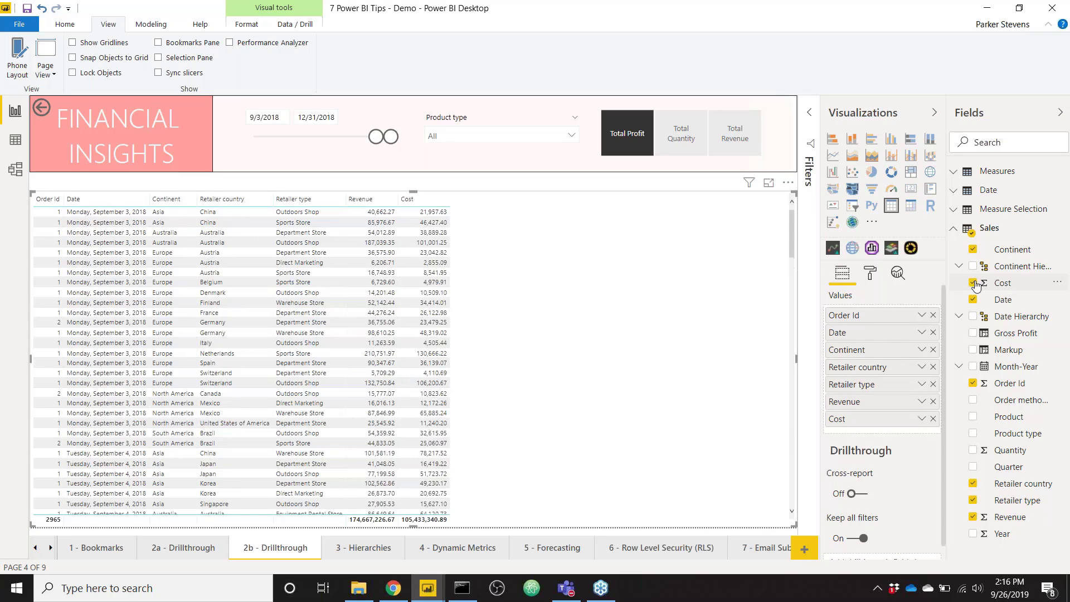
# - Stop summarizing the table's Order Id column and extend the date slicer's start back to 1/1/2016
pyautogui.click(921, 315)
pyautogui.click(798, 200)
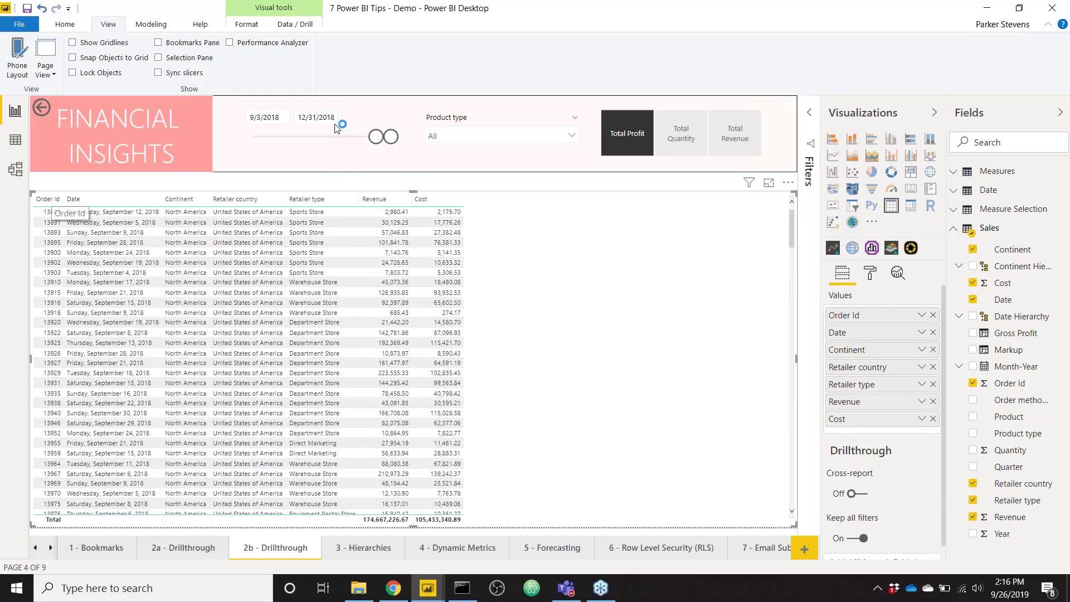
pyautogui.click(132, 109)
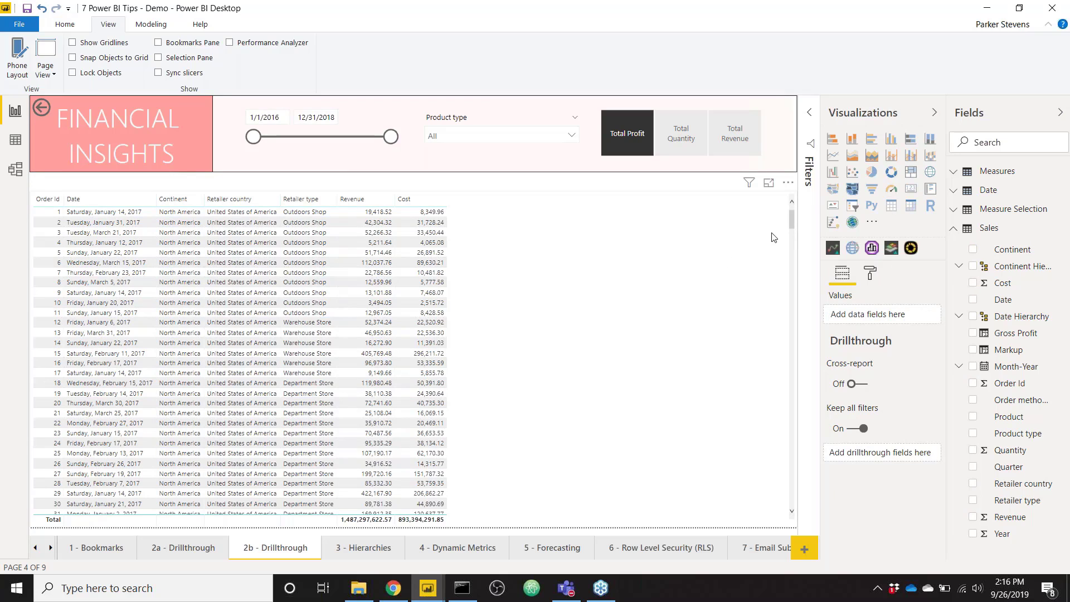
pyautogui.scroll(-20, 795, 236)
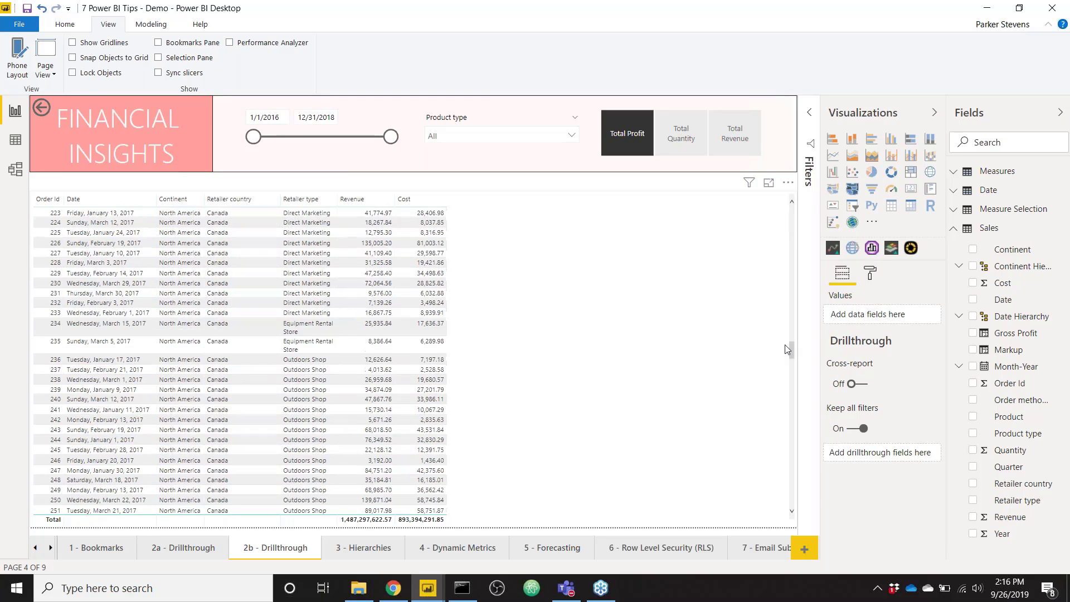
pyautogui.scroll(20, 795, 283)
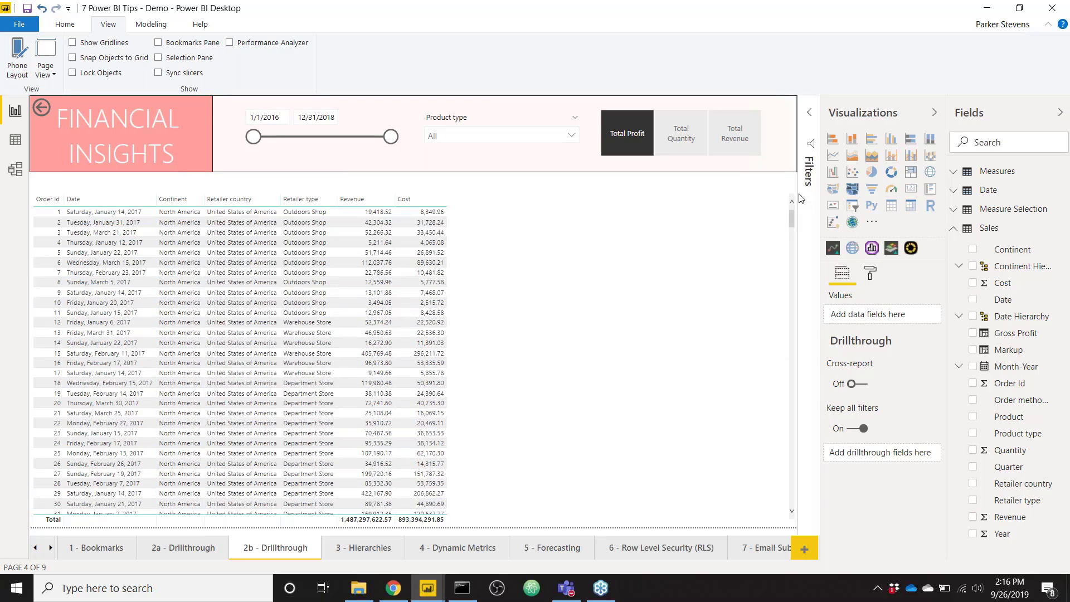
# - Add Retailer country as the drillthrough field of the 2b - Drillthrough page
pyautogui.click(584, 317)
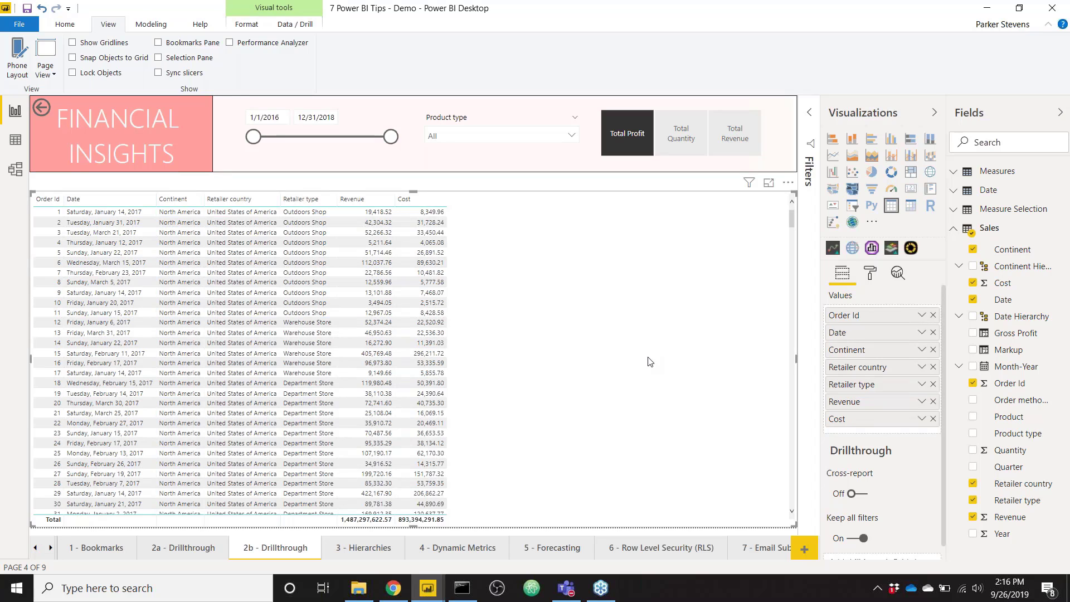
pyautogui.scroll(-1, 909, 493)
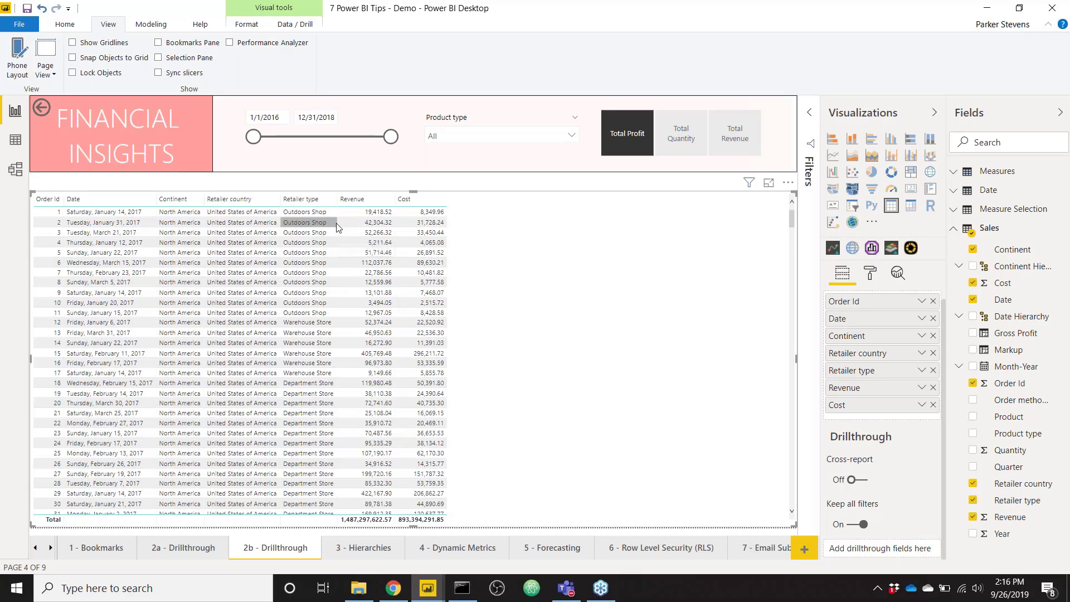
pyautogui.click(192, 547)
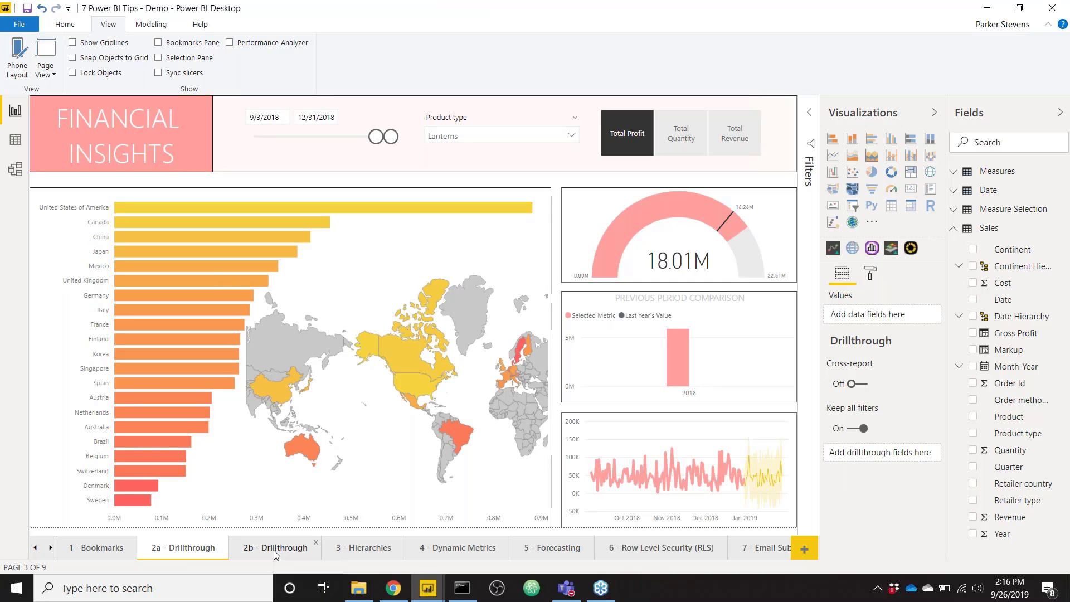
pyautogui.click(273, 550)
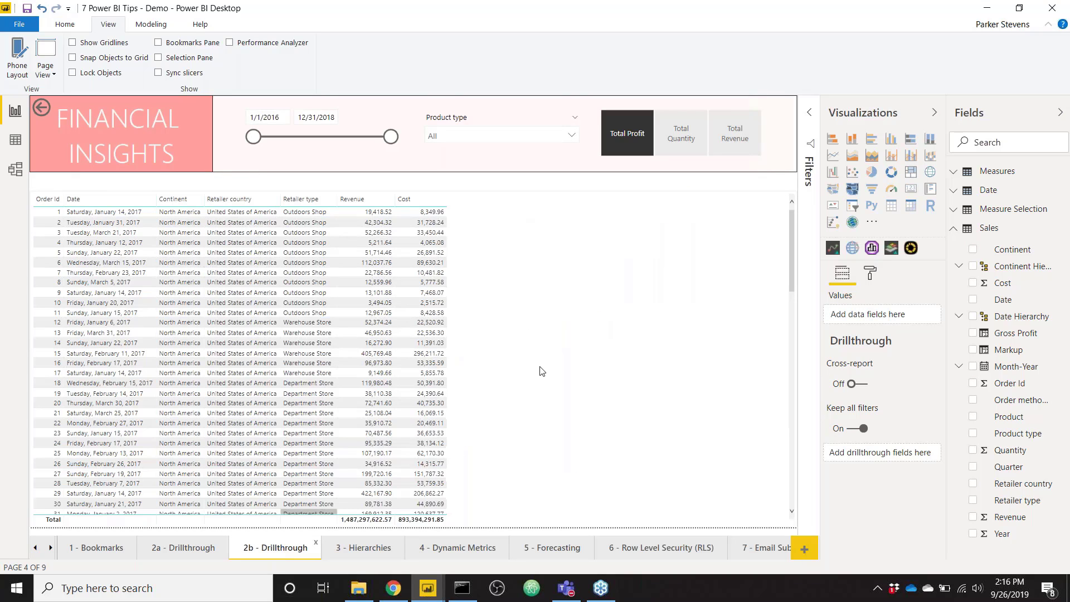
pyautogui.click(604, 345)
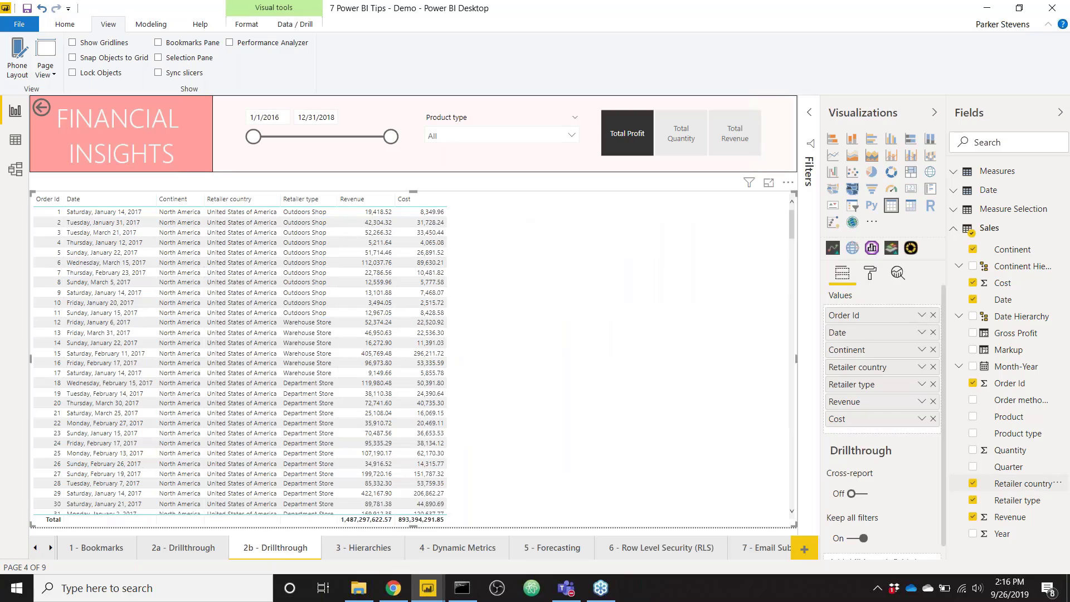
pyautogui.moveTo(1021, 490); pyautogui.dragTo(883, 553)
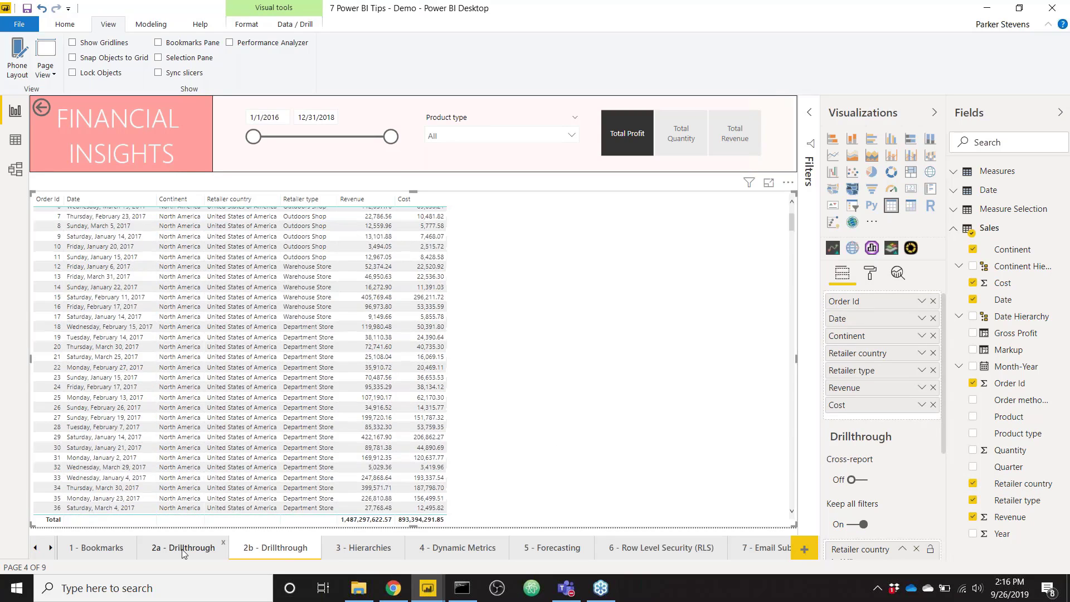
# - Drill through from the Mexico bar on the 2a - Drillthrough page to 2b - Drillthrough and review the filters carried over
pyautogui.click(182, 548)
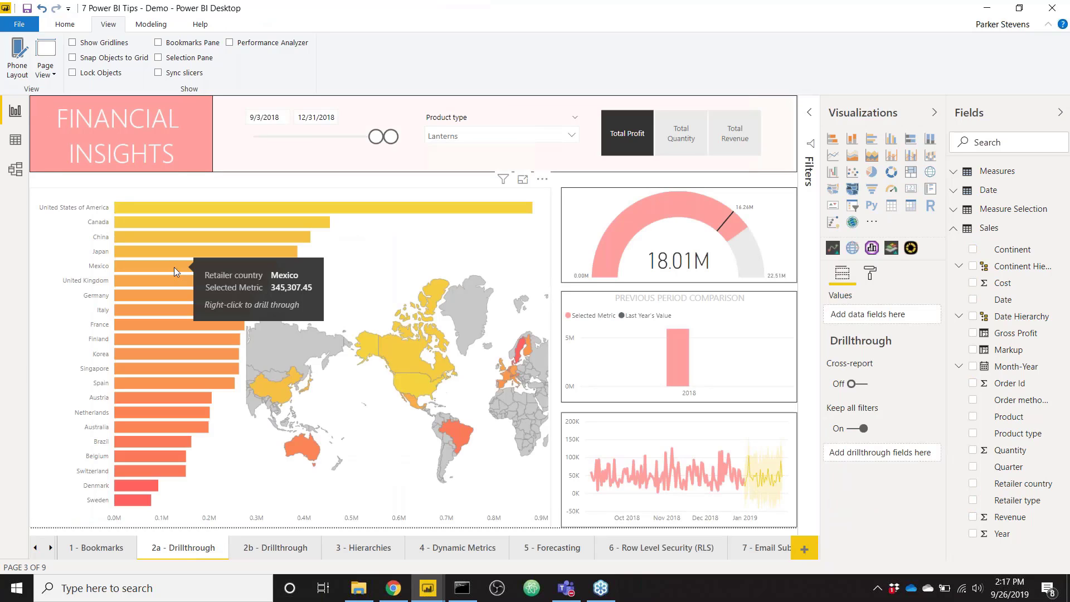
pyautogui.click(173, 266)
pyautogui.rightClick(174, 266)
pyautogui.moveTo(217, 339)
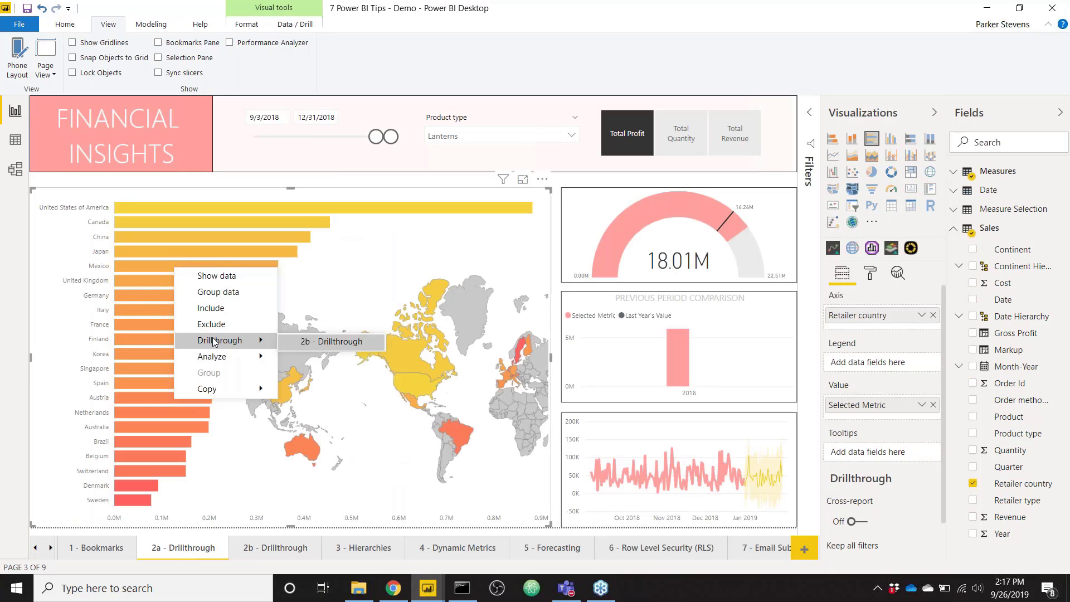
pyautogui.click(331, 341)
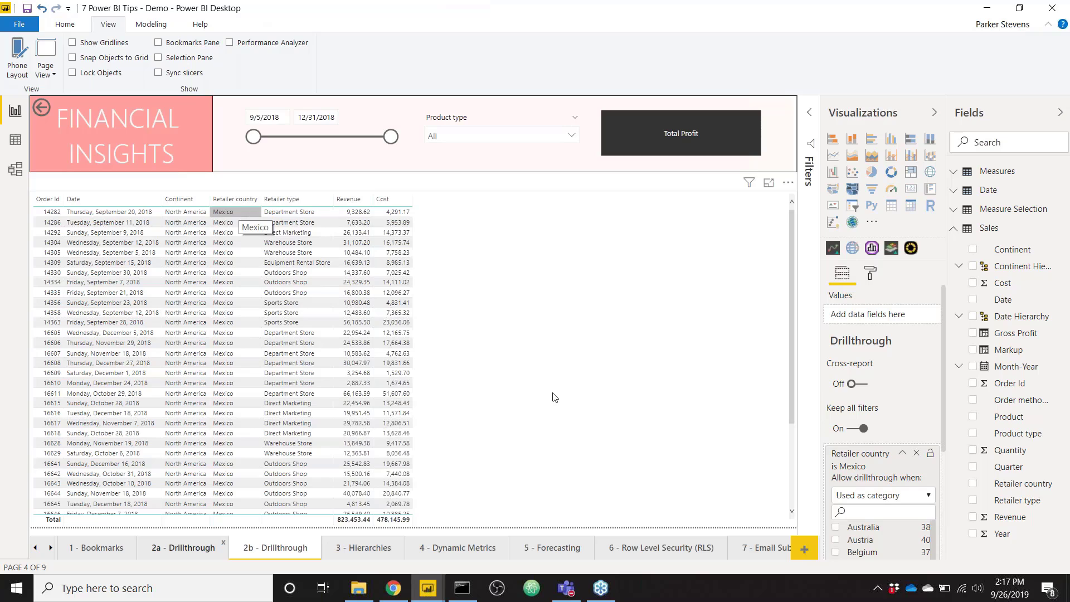
pyautogui.click(900, 454)
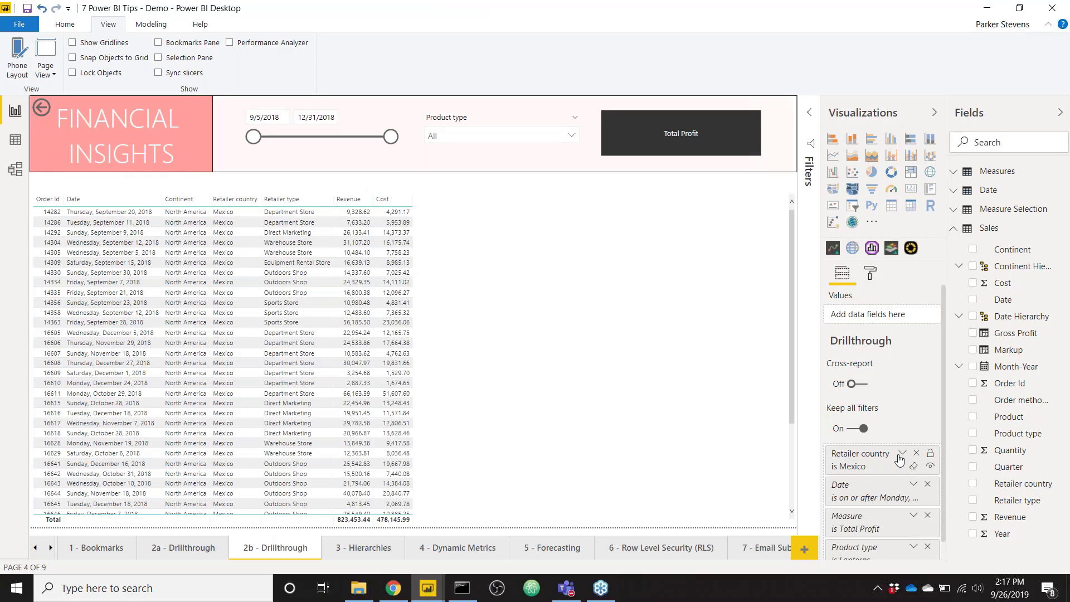
pyautogui.scroll(-1, 898, 458)
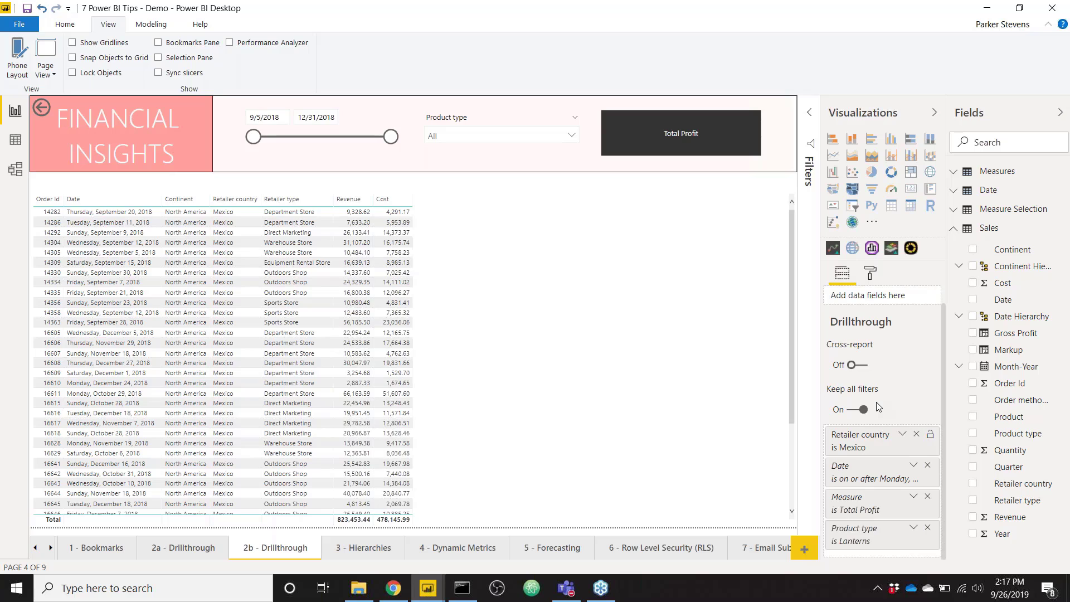
# - Remove the carried-over Date, Measure and Product type filters from the 2b - Drillthrough page and clear its Retailer country filter
pyautogui.click(171, 554)
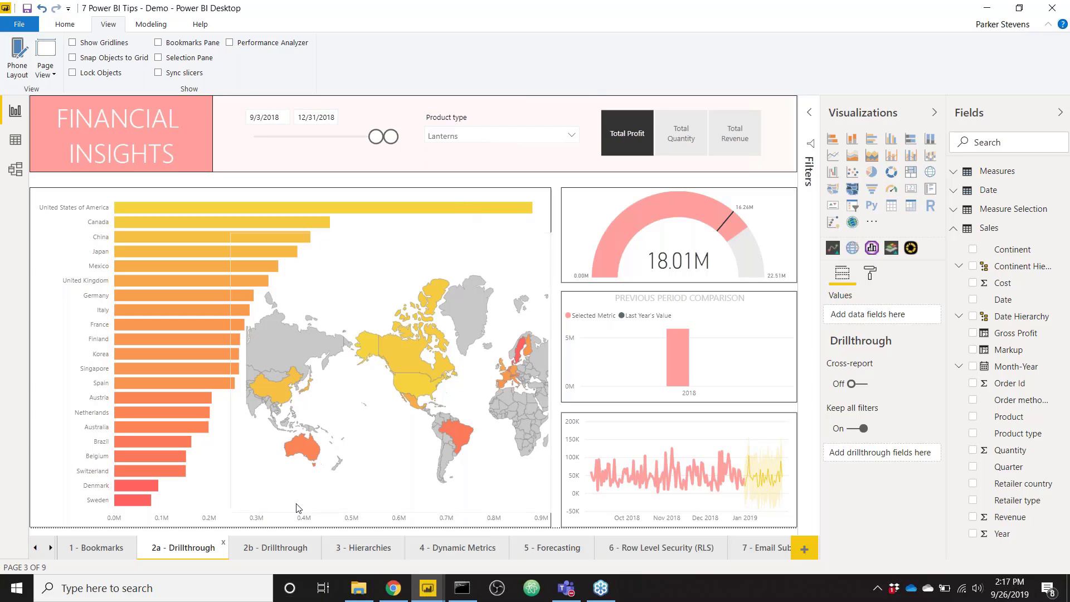
pyautogui.click(287, 550)
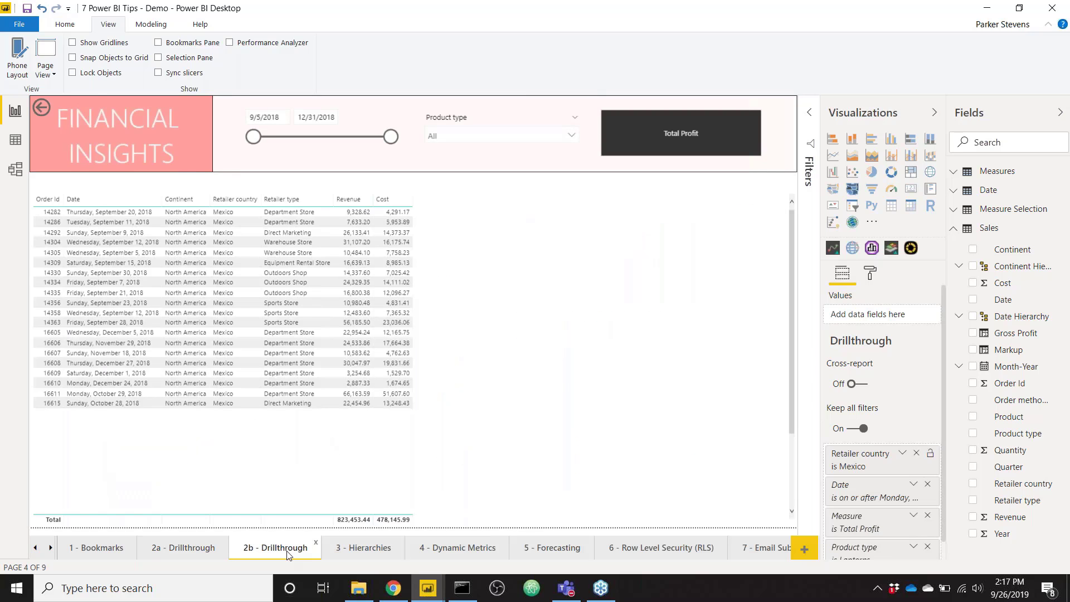
pyautogui.scroll(-1, 861, 532)
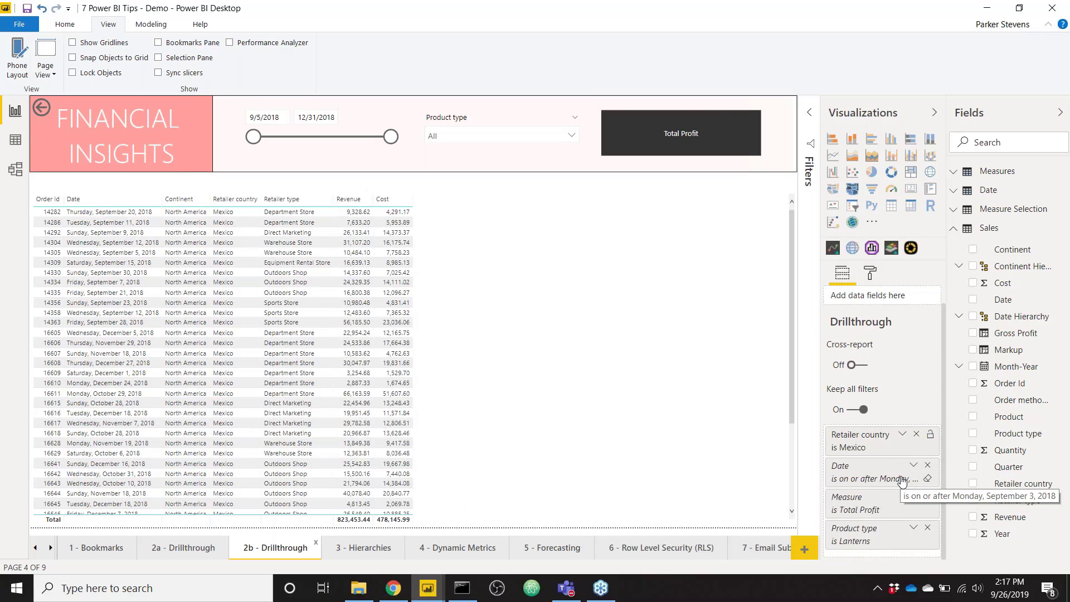
pyautogui.click(928, 467)
pyautogui.click(928, 486)
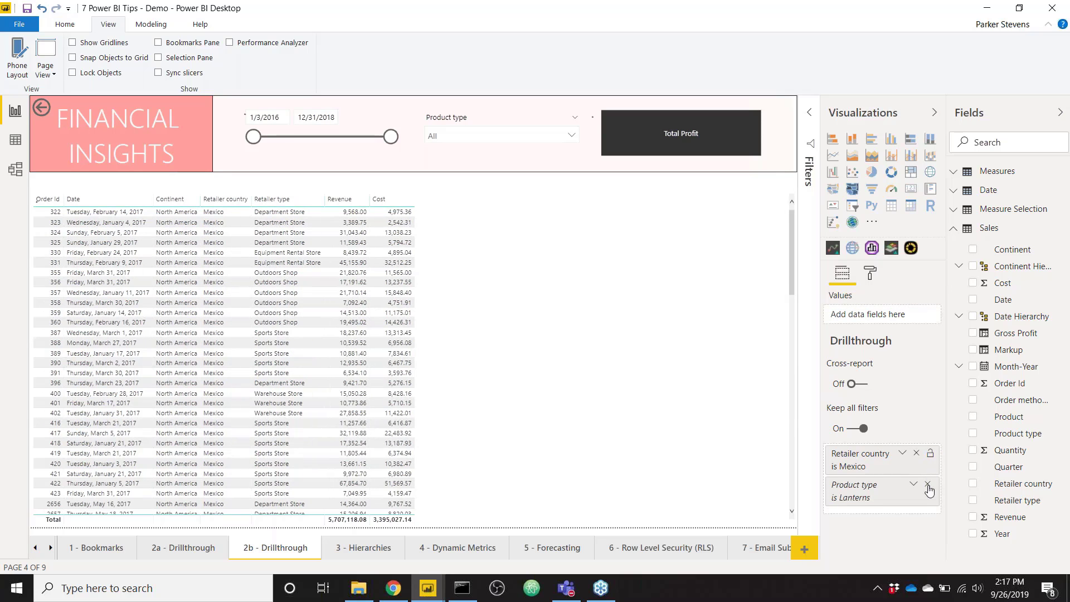
pyautogui.click(928, 484)
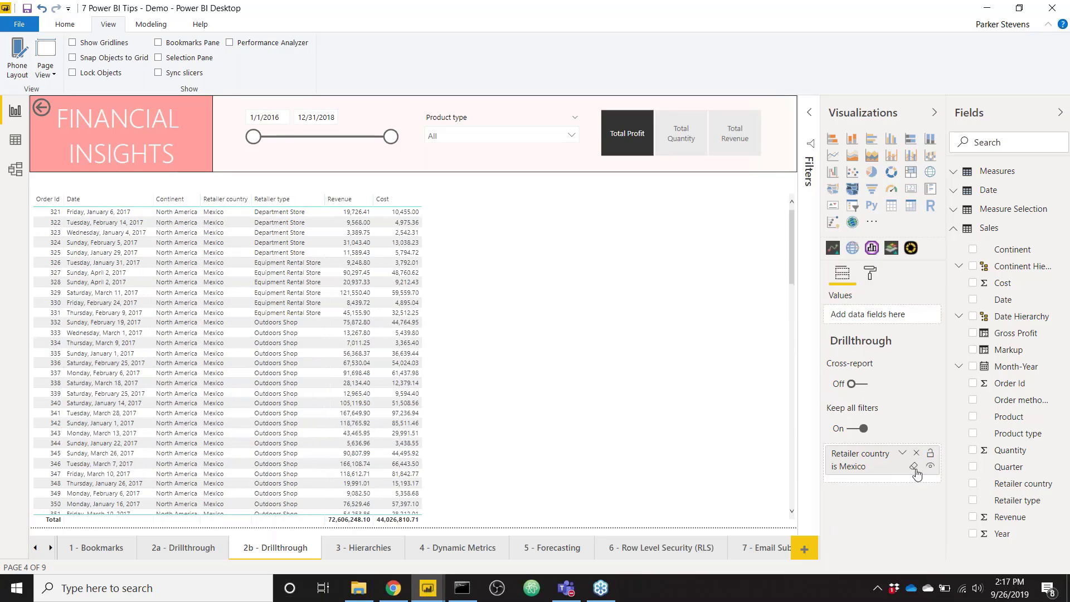
pyautogui.click(916, 453)
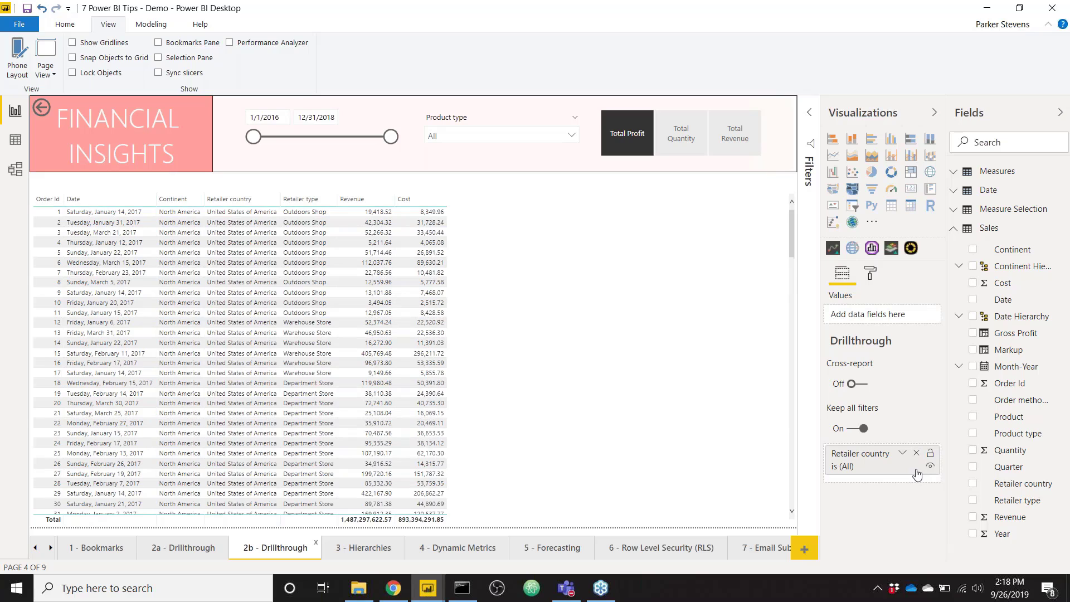
# - Turn off Keep all filters on 2b - Drillthrough and drill through to it from the Germany bar on 2a - Drillthrough
pyautogui.click(860, 430)
pyautogui.click(184, 547)
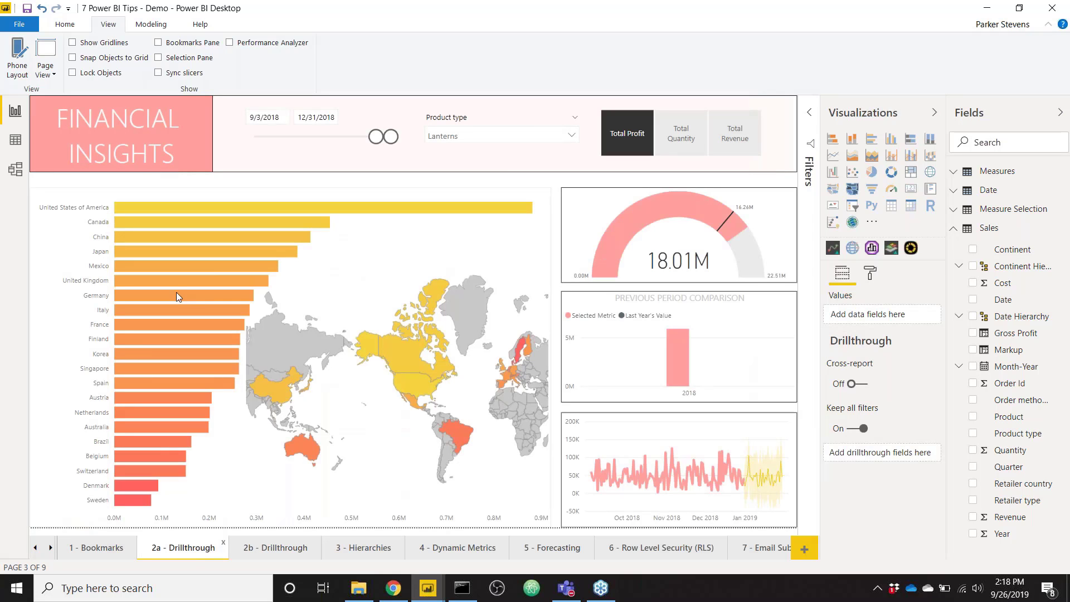
pyautogui.rightClick(172, 295)
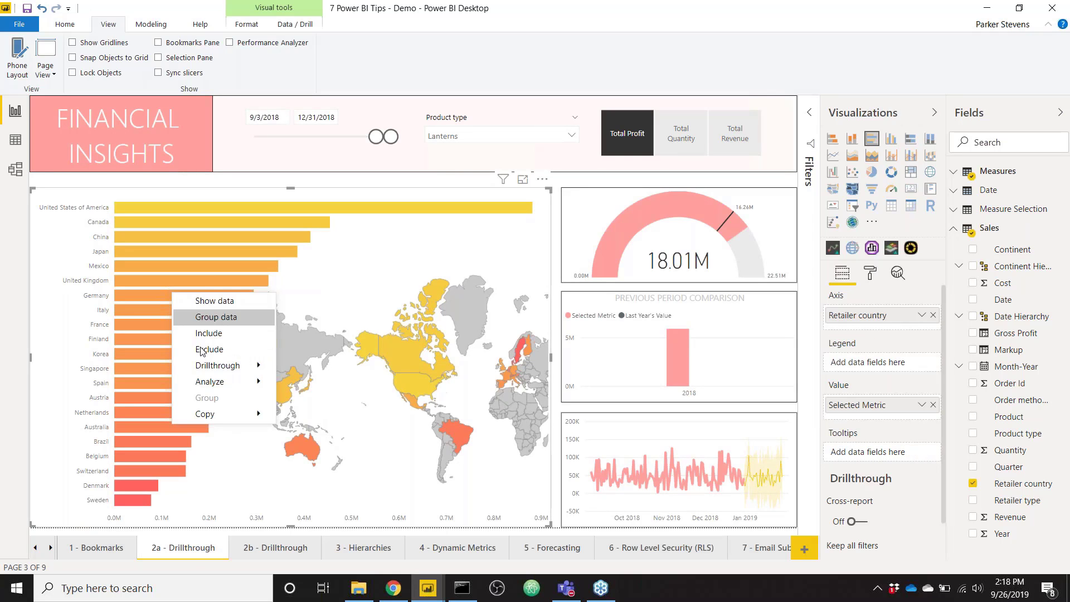
pyautogui.moveTo(218, 365)
pyautogui.click(319, 366)
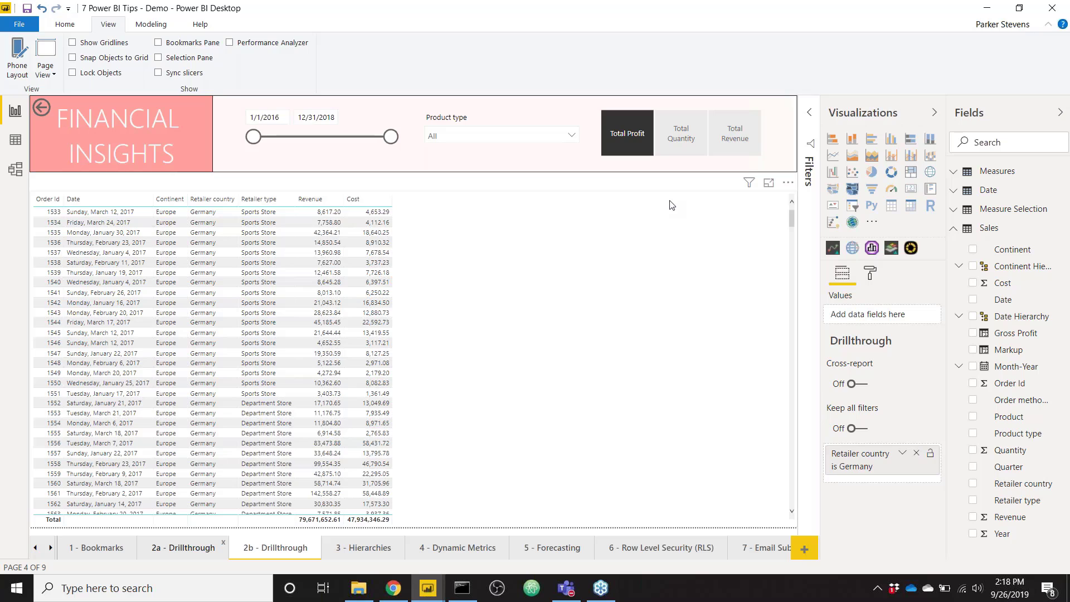
pyautogui.click(607, 215)
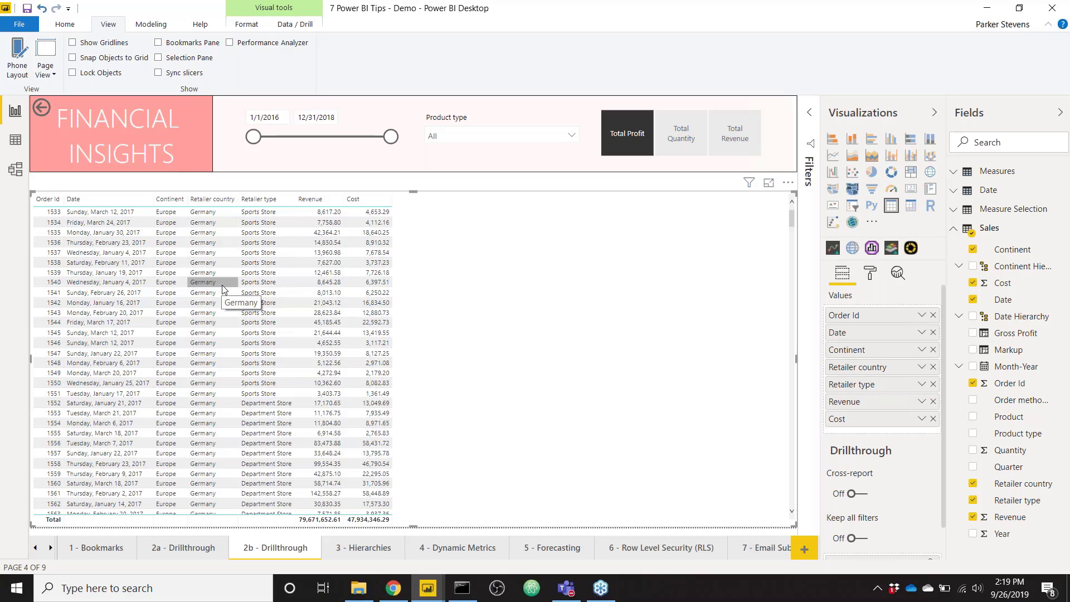
# - Switch to the 7 Power BI Tips report in the other Power BI Desktop window and open its 3 - Hierarchies page
pyautogui.click(427, 588)
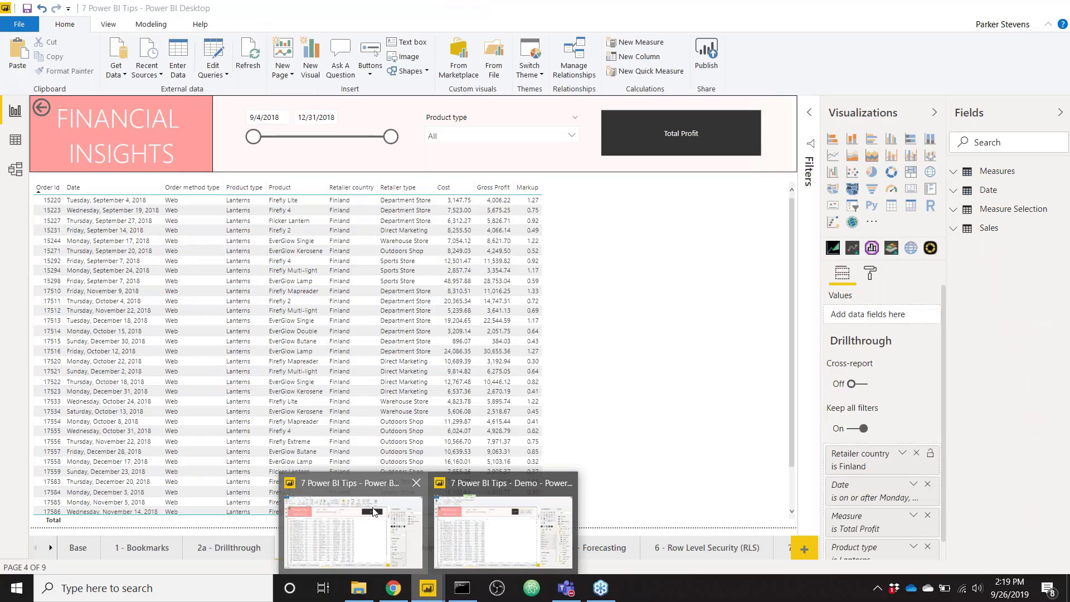
pyautogui.click(374, 512)
pyautogui.click(415, 549)
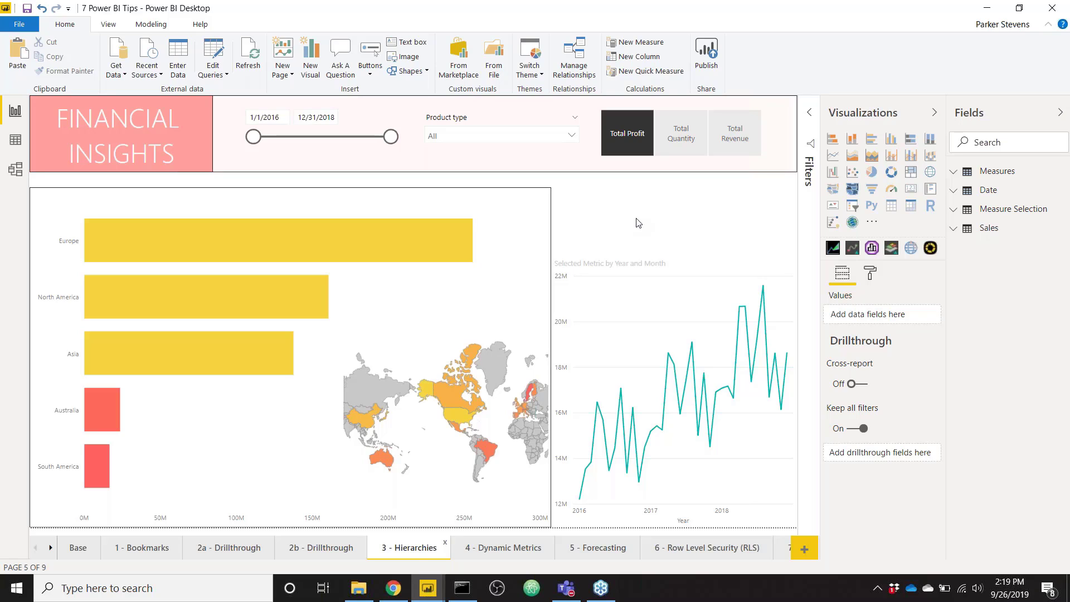
# - Replace the line chart's axis with the Date field of the Date table, using its Year, Quarter, Month and Day hierarchy
pyautogui.click(662, 305)
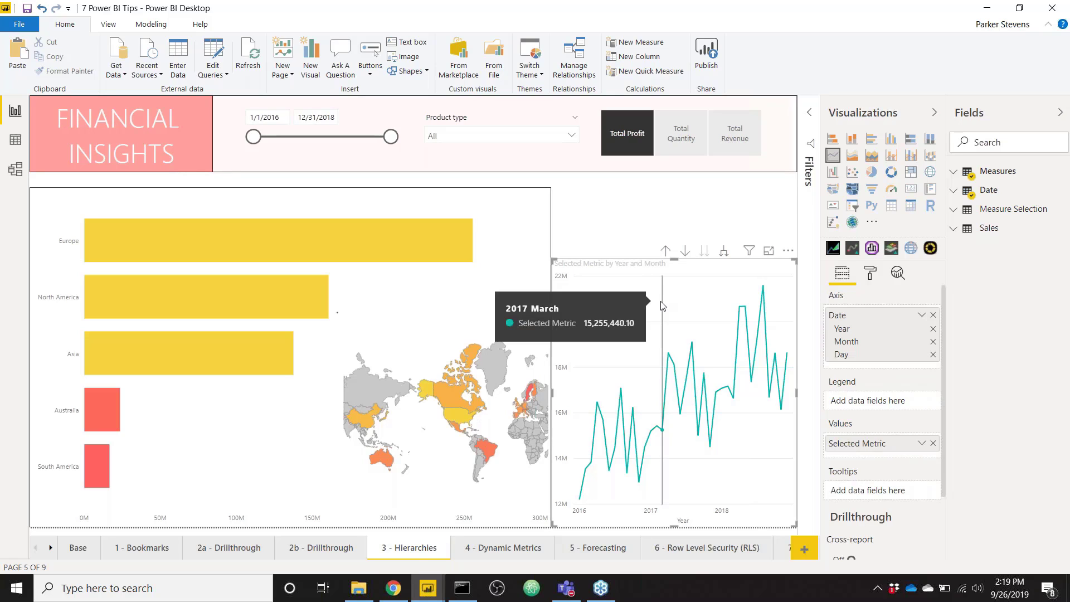
pyautogui.click(933, 315)
pyautogui.click(997, 191)
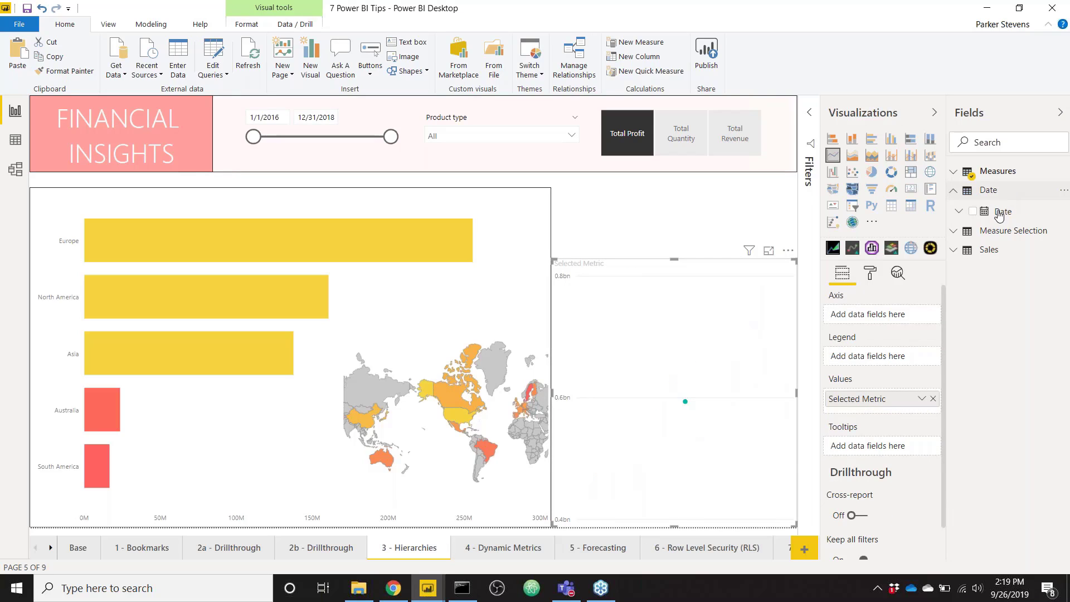
pyautogui.moveTo(998, 214); pyautogui.dragTo(867, 315)
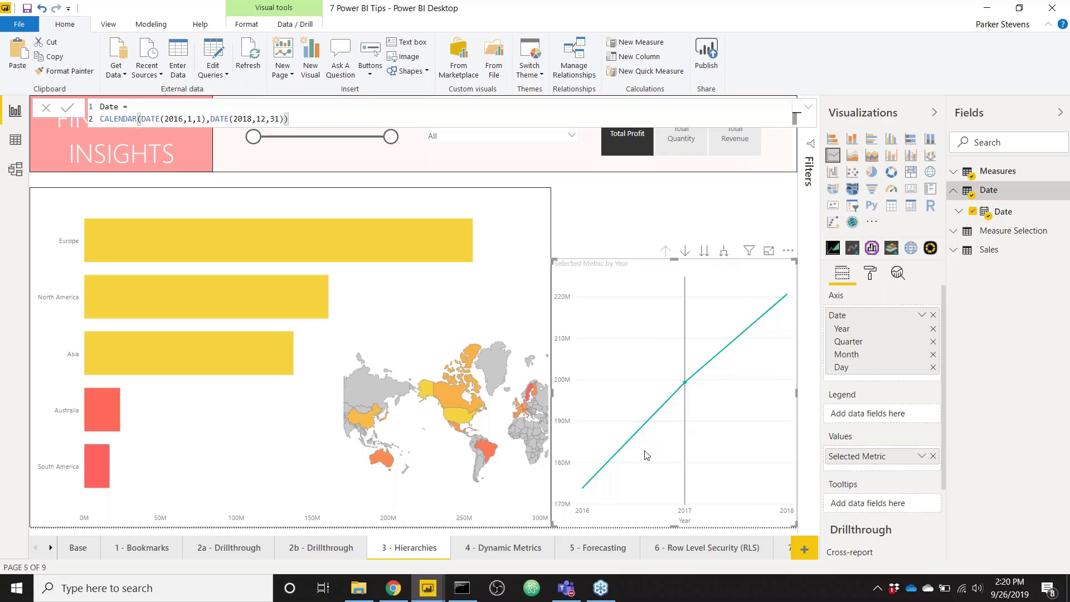
# - Expand the line chart level by level to quarter, month and day, and return it to the year level
pyautogui.click(722, 253)
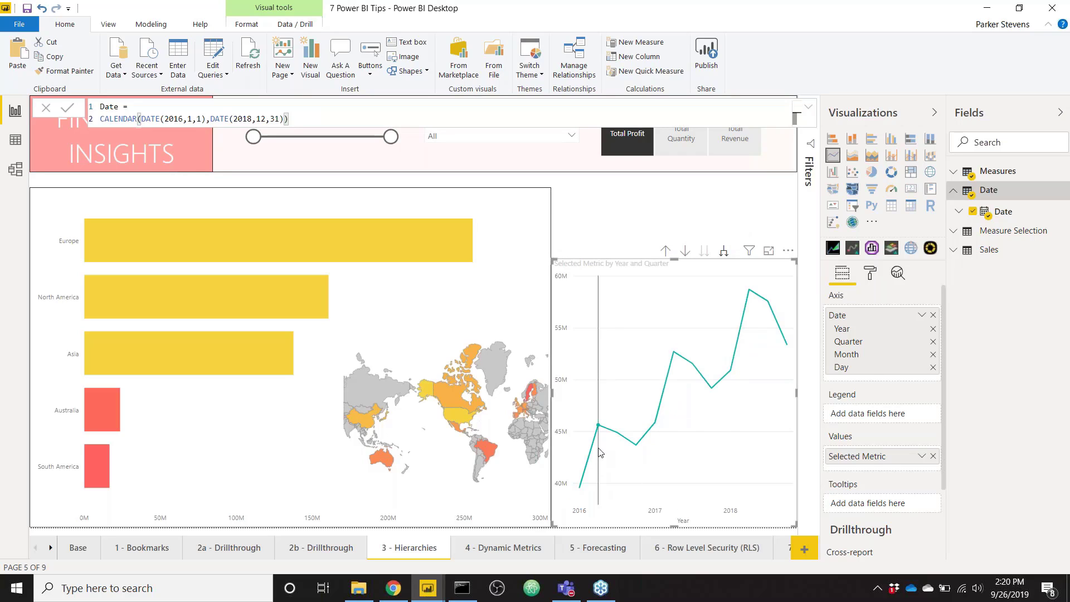
pyautogui.click(723, 251)
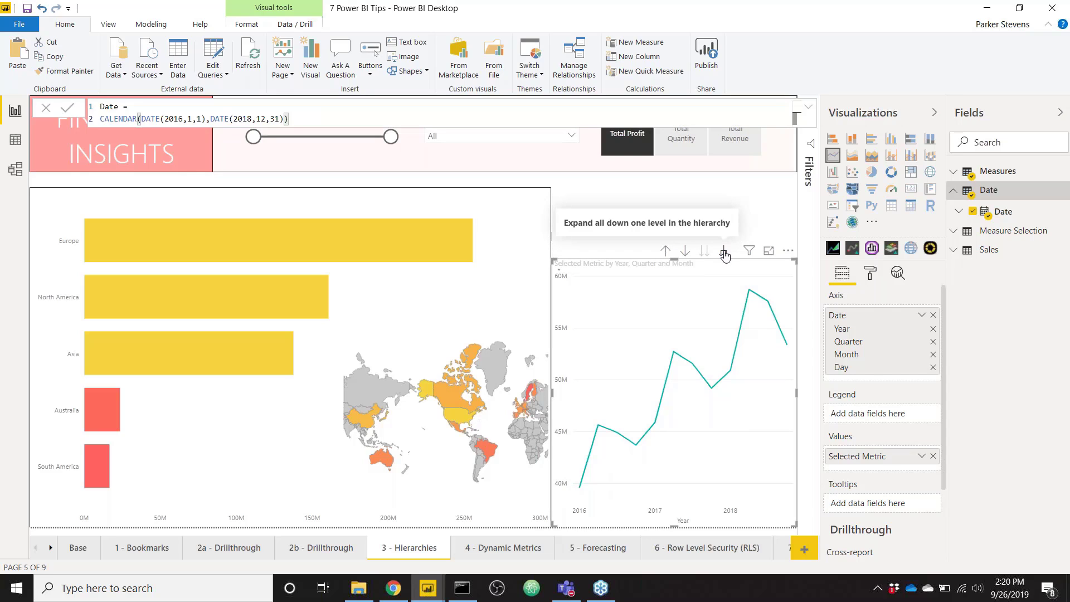
pyautogui.click(724, 253)
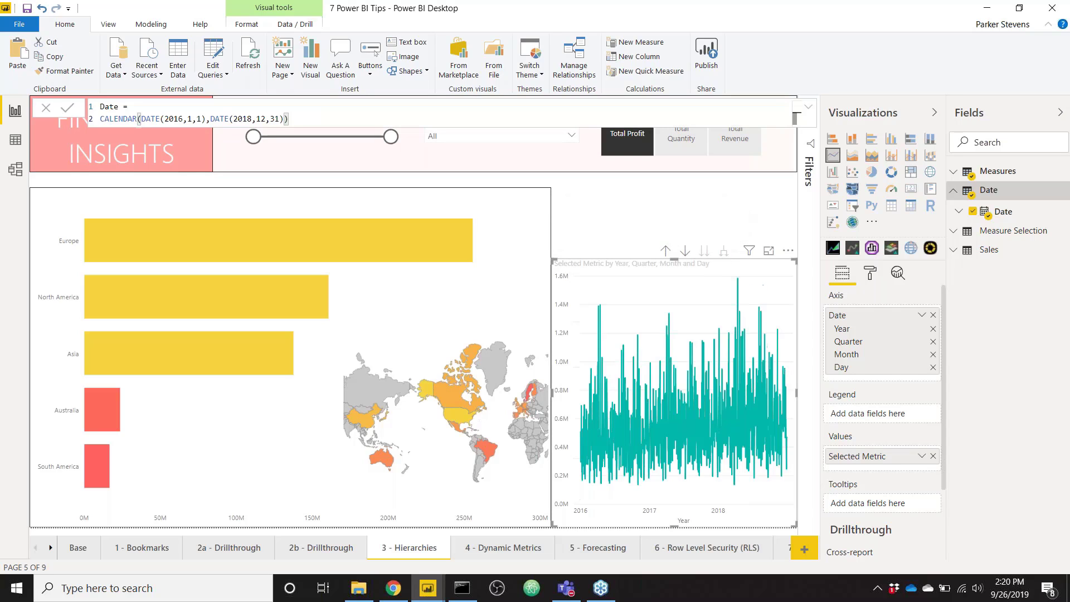
pyautogui.click(664, 252)
pyautogui.click(664, 252)
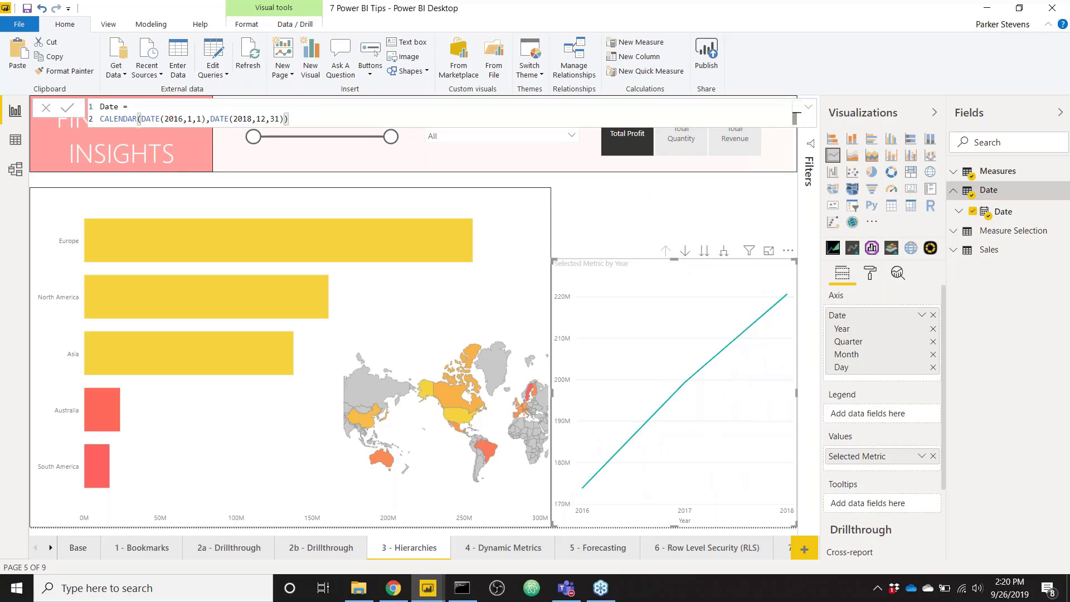
# - Turn on drill mode for the line chart and drill into 2017, Qtr 2 and May down to the daily values
pyautogui.click(687, 254)
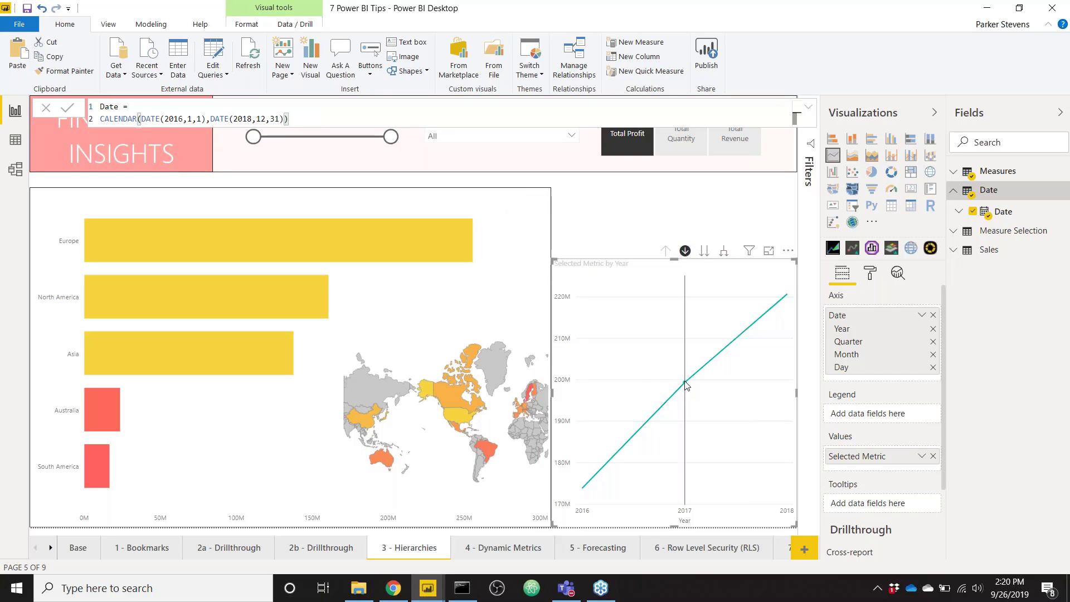
pyautogui.moveTo(686, 384)
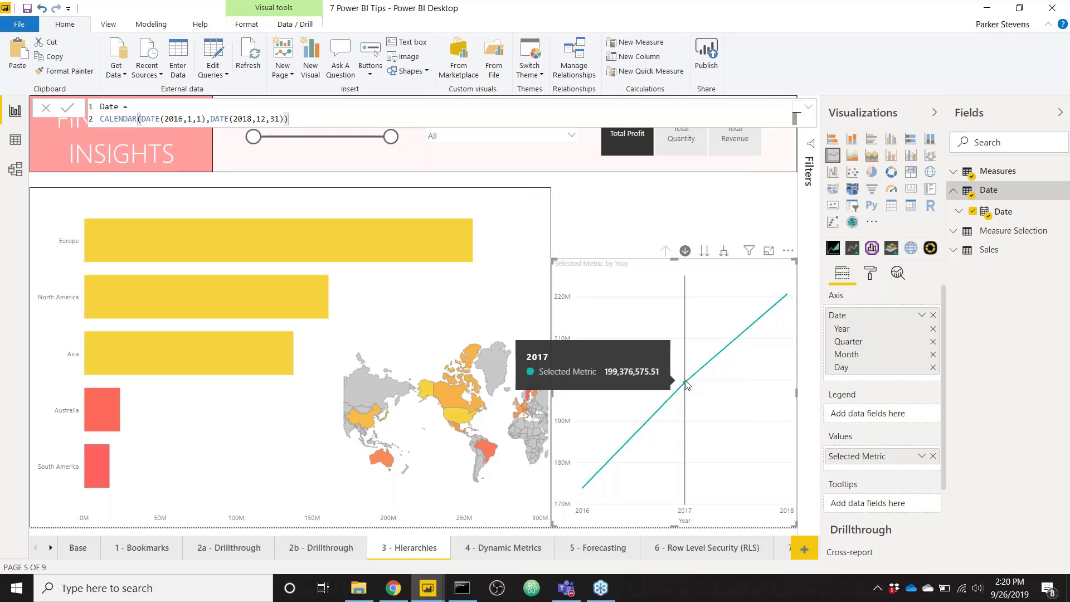
pyautogui.click(686, 383)
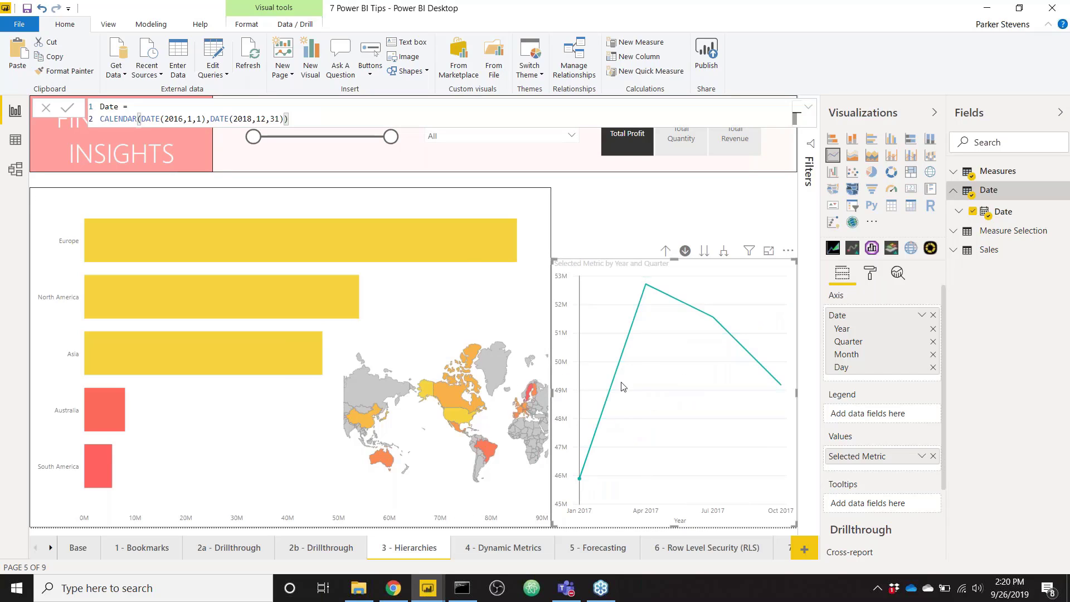
pyautogui.moveTo(707, 415)
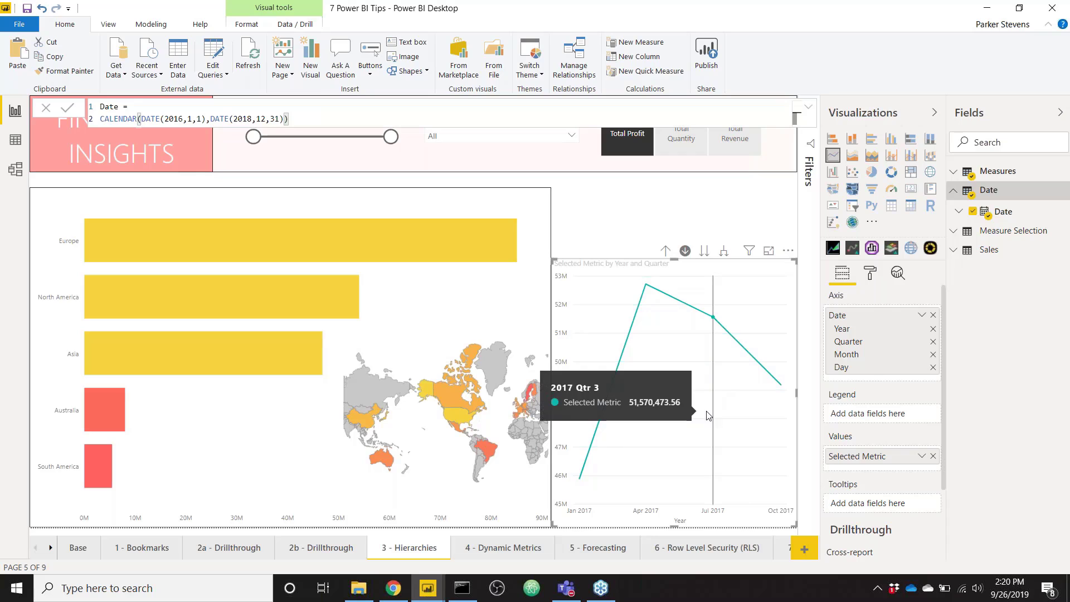
pyautogui.moveTo(649, 300)
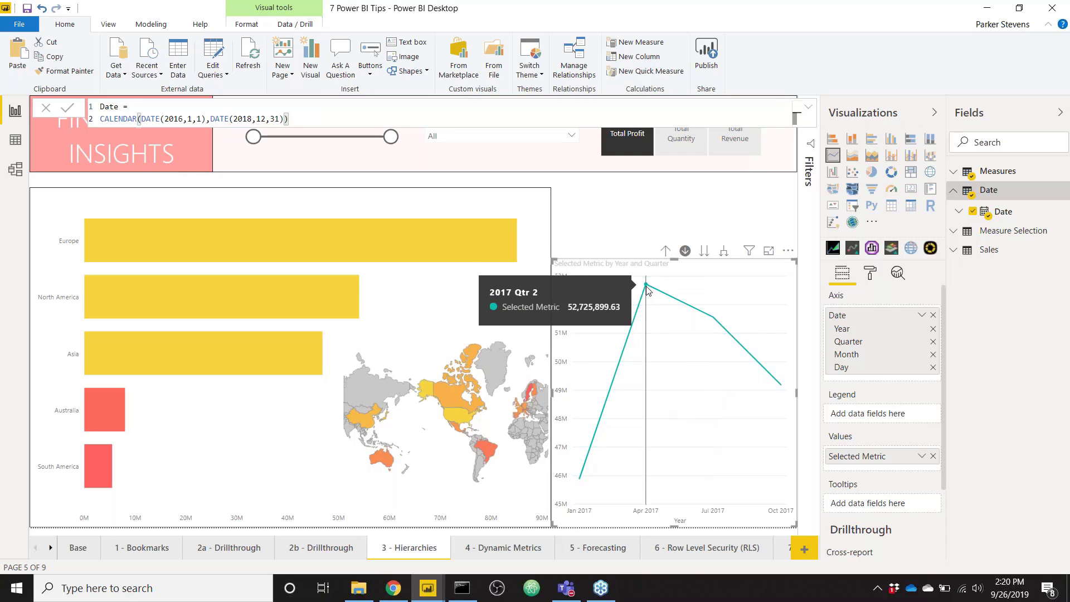
pyautogui.click(645, 286)
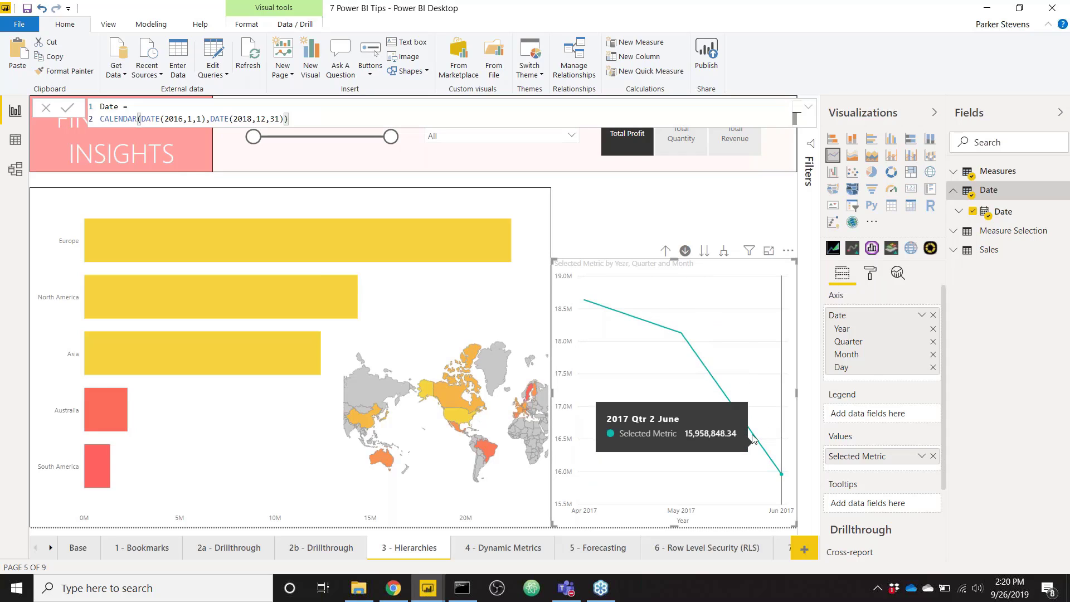
pyautogui.click(681, 333)
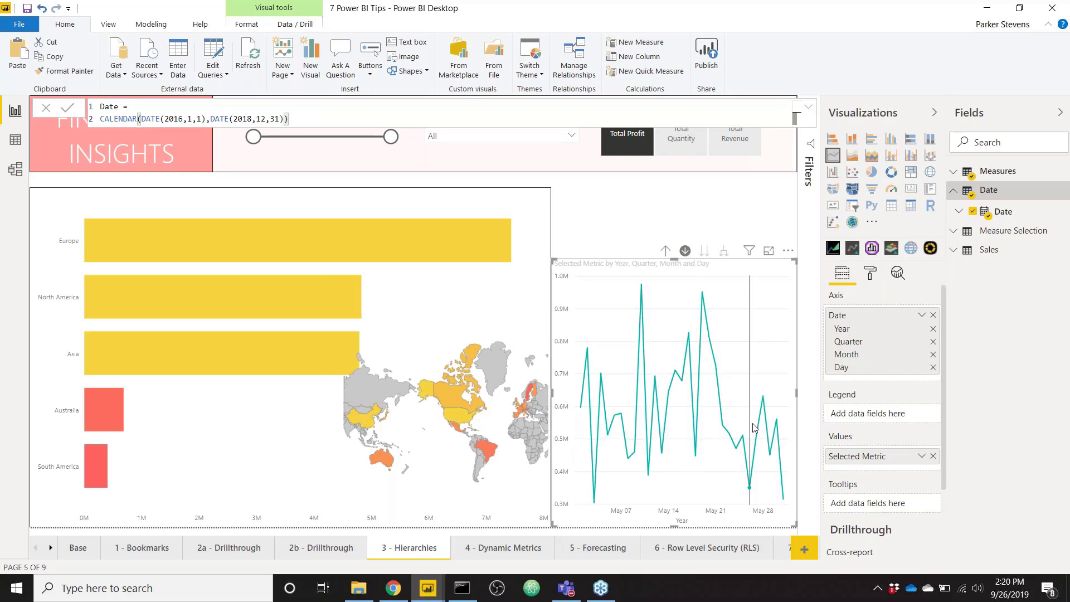
# - Drill the line chart back up from the daily values to the year level
pyautogui.click(665, 251)
pyautogui.click(665, 251)
pyautogui.click(664, 251)
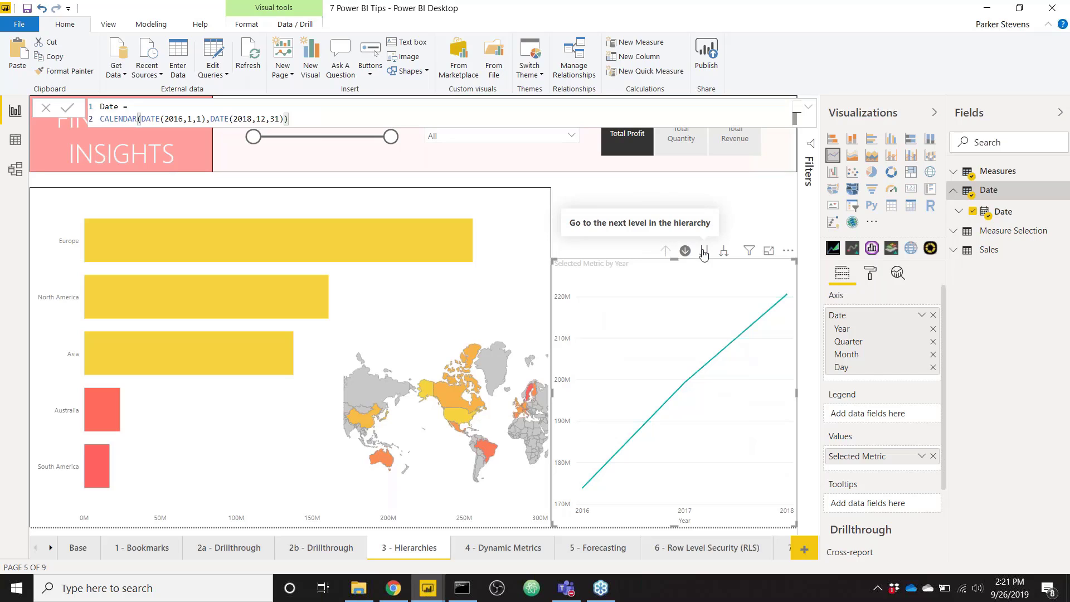
# - View the line chart at the next hierarchy levels, by quarter and by month across all years, and return to the year level
pyautogui.click(704, 252)
pyautogui.click(665, 252)
pyautogui.moveTo(643, 420)
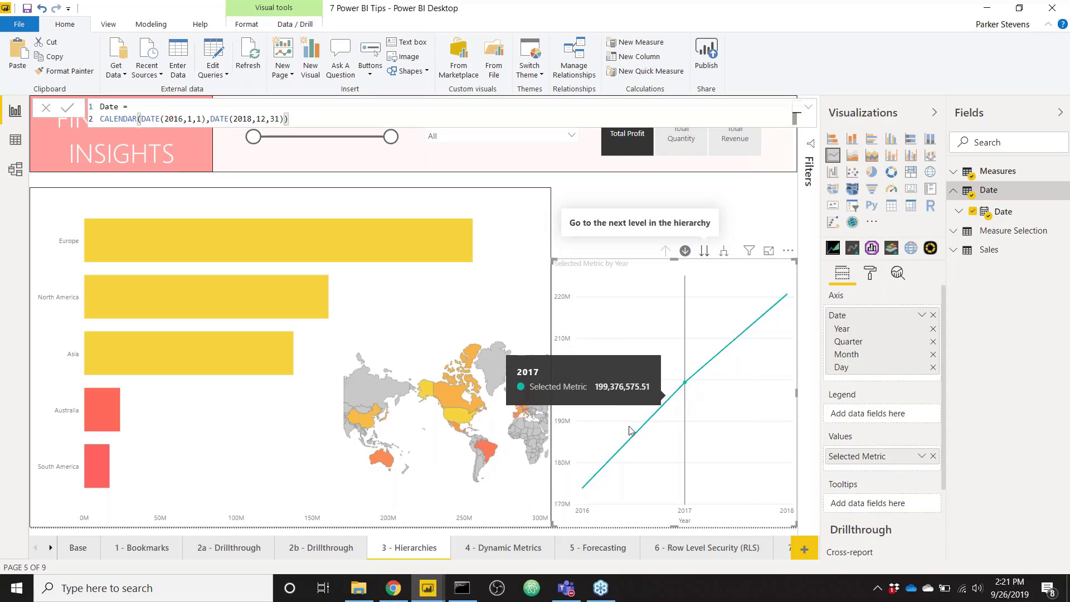
pyautogui.click(705, 251)
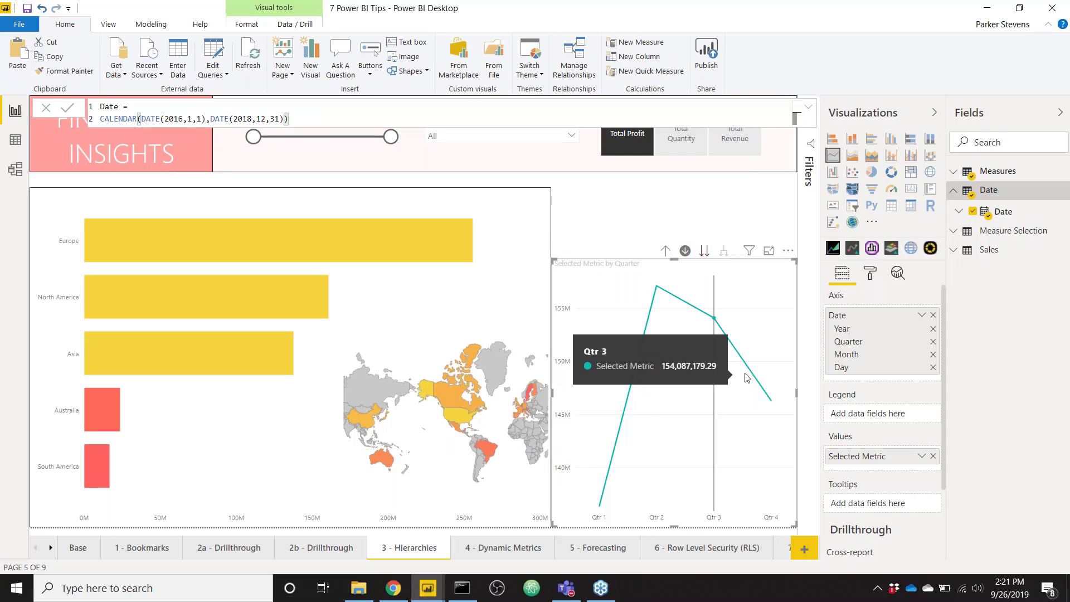
pyautogui.click(705, 251)
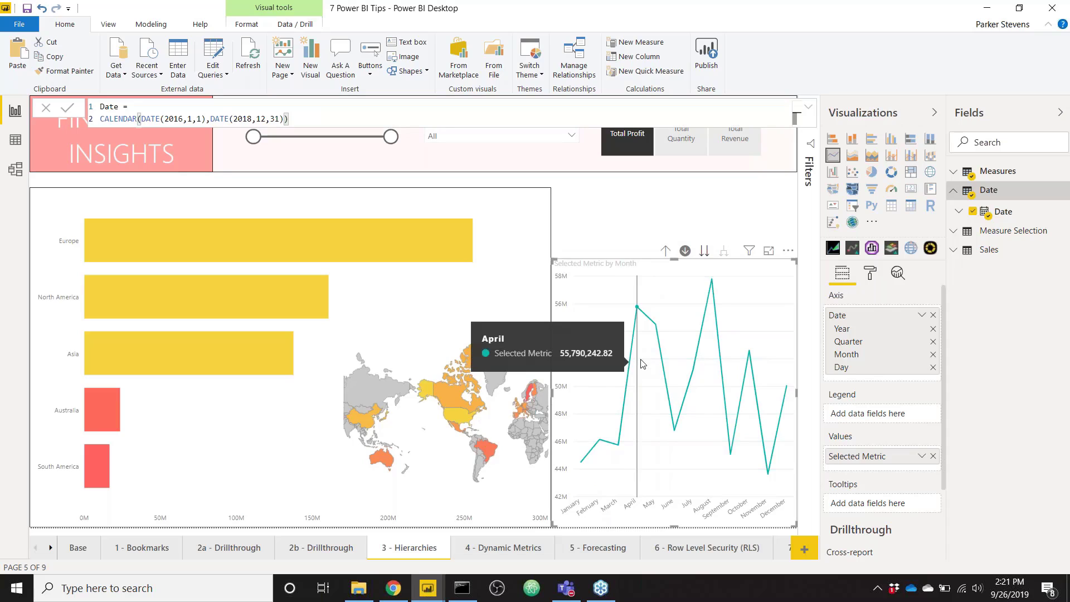
pyautogui.click(666, 251)
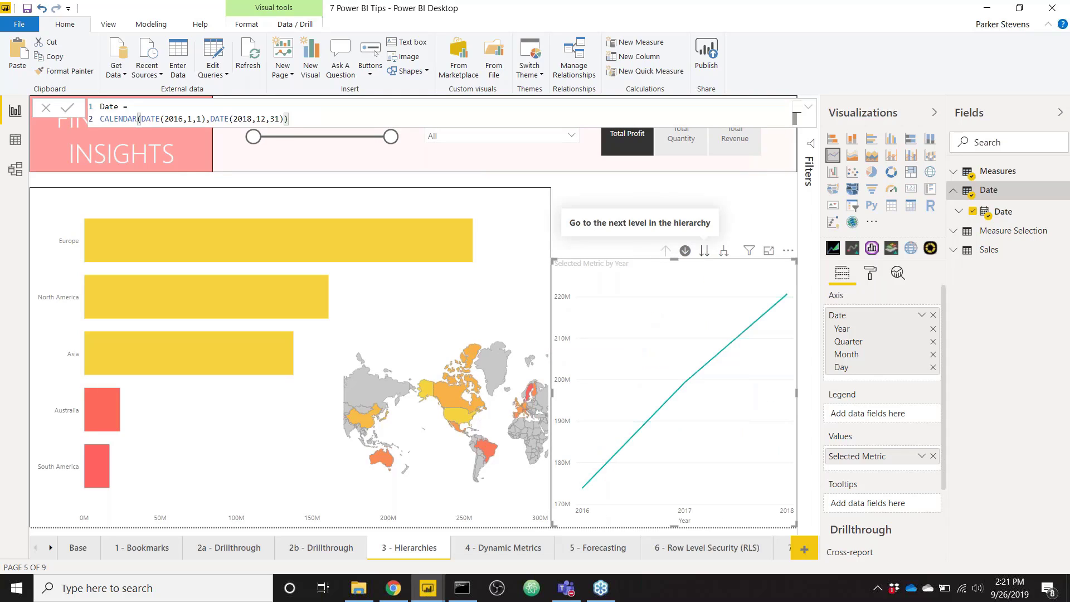
# - Expand all of the line chart's date levels from year down through quarter and month to day
pyautogui.click(724, 252)
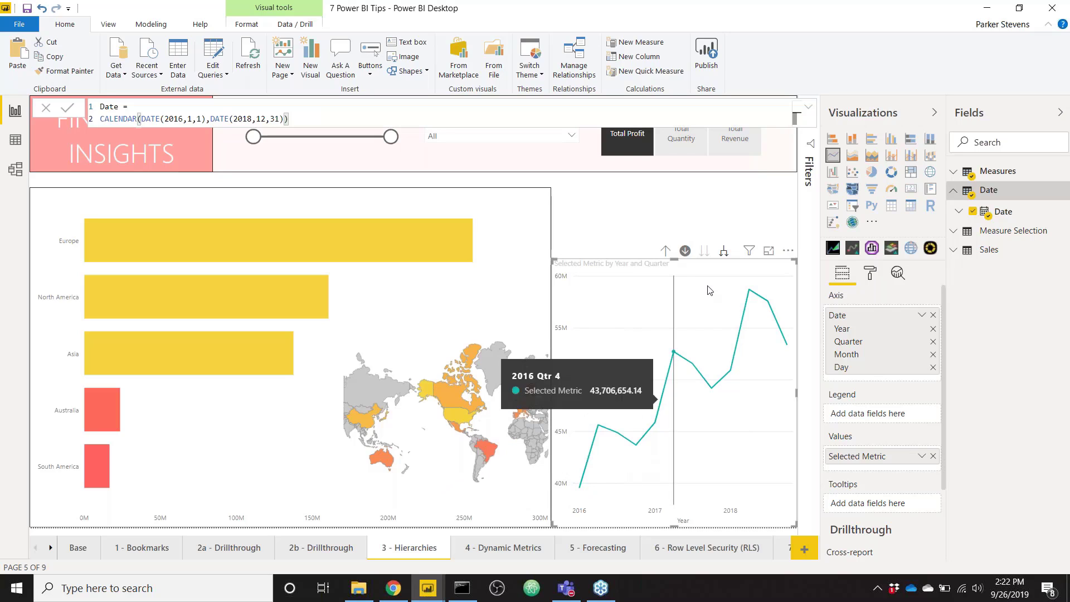
pyautogui.click(724, 250)
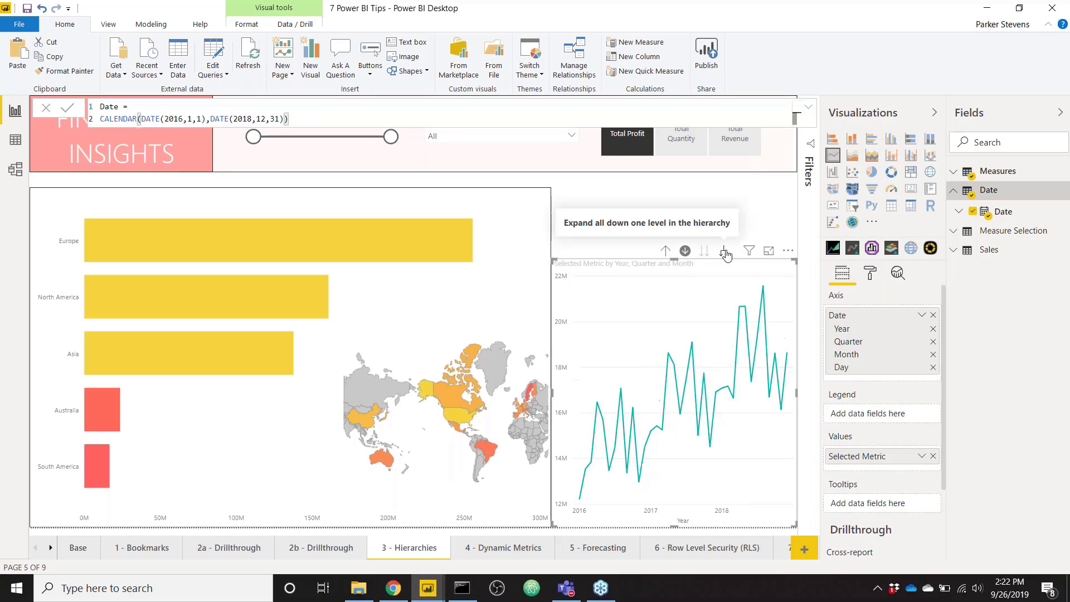
pyautogui.moveTo(583, 462)
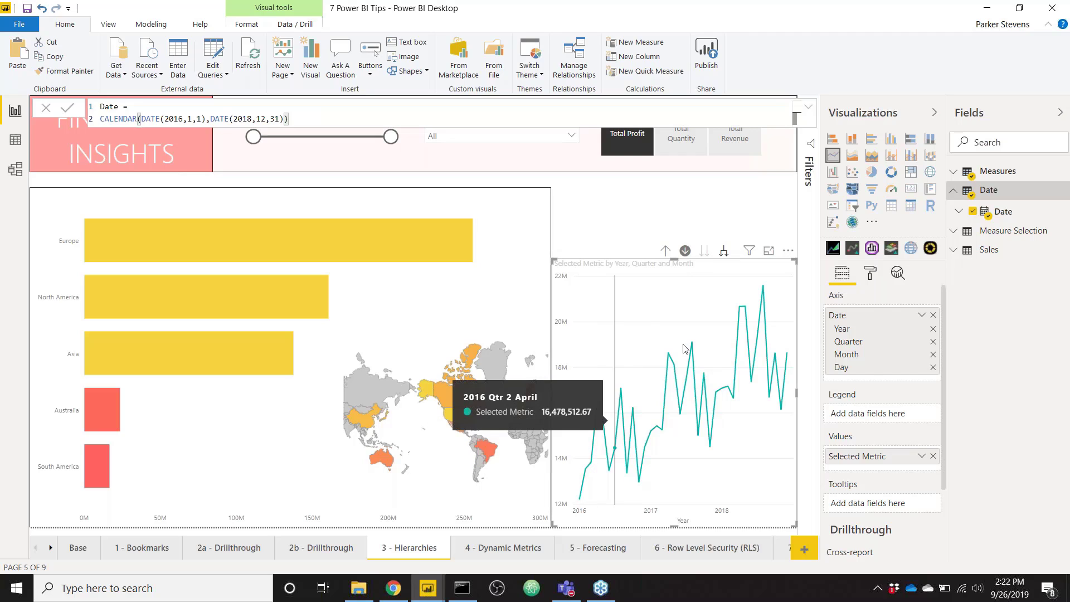
pyautogui.click(723, 250)
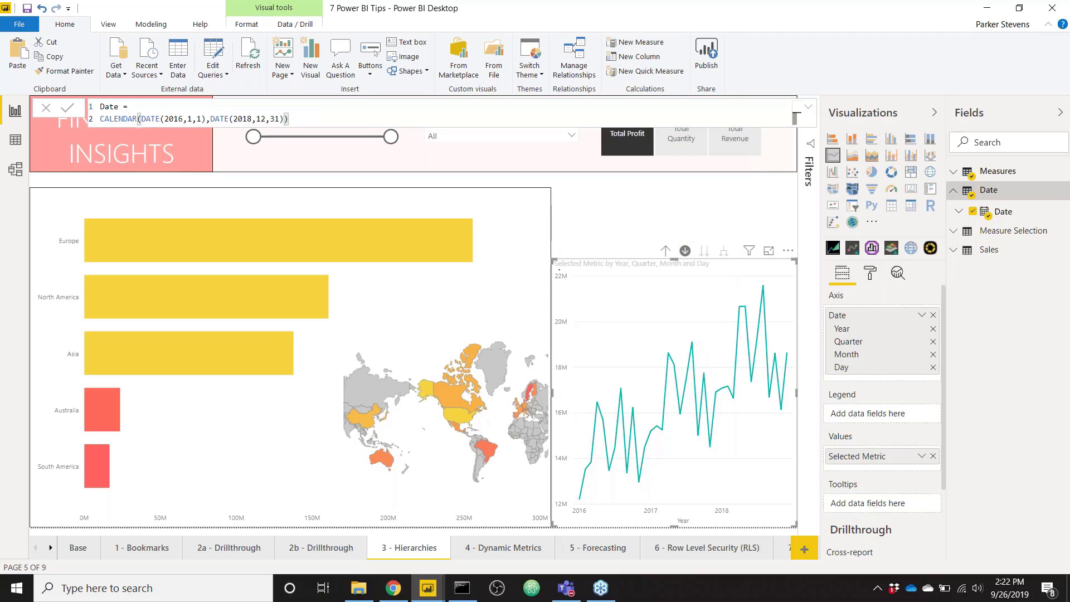
# - Collapse the line chart's expanded date levels from day back up to year
pyautogui.moveTo(580, 395)
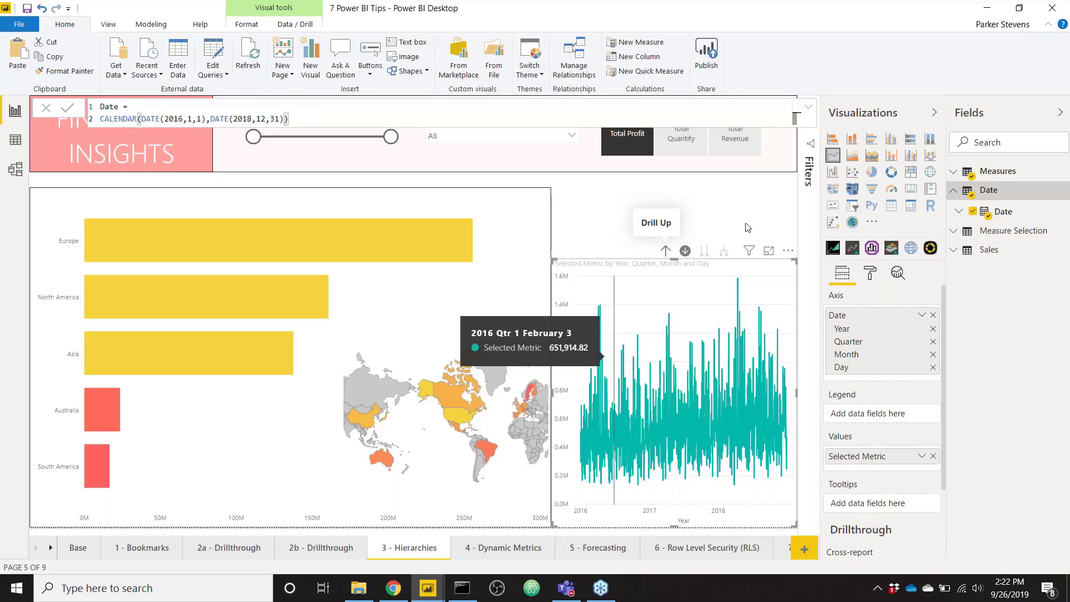
pyautogui.click(667, 251)
pyautogui.click(666, 251)
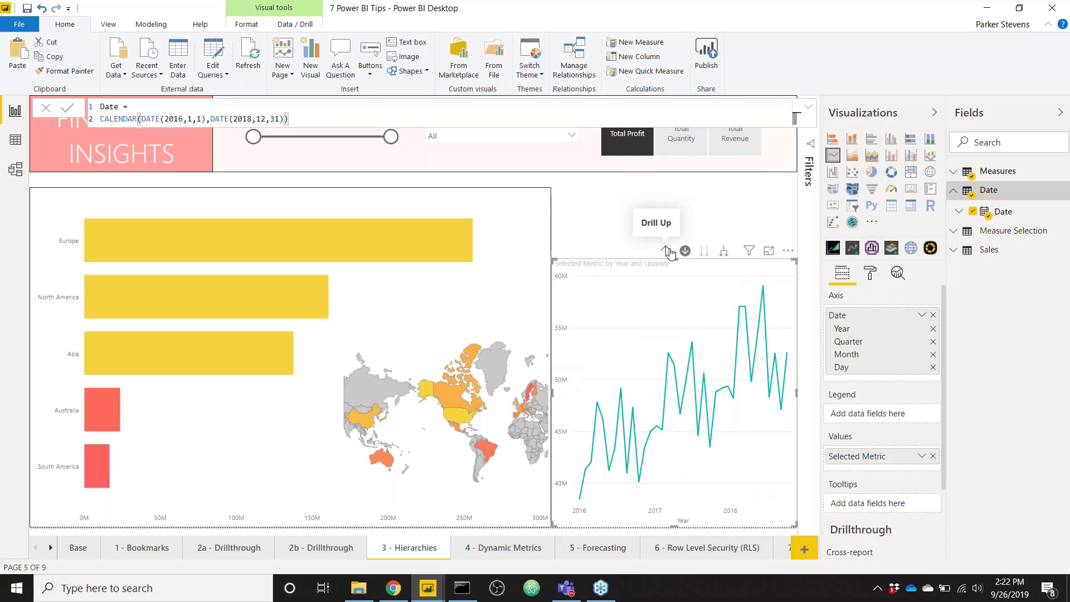
pyautogui.click(666, 251)
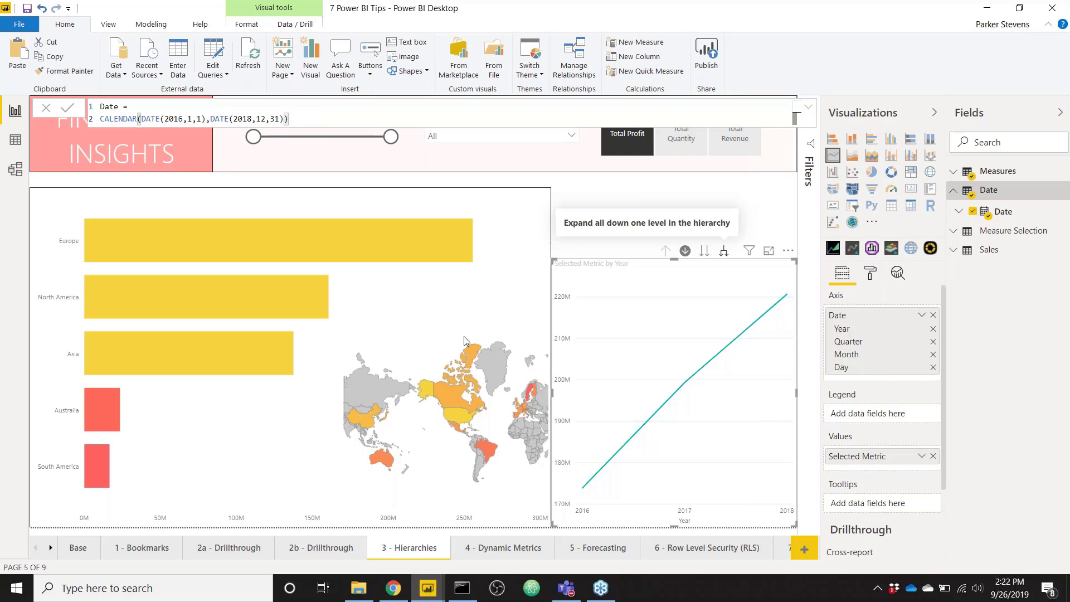
# - Drill the continent bar chart into Europe and back up, and expand all continents to country level before returning to continents
pyautogui.click(240, 388)
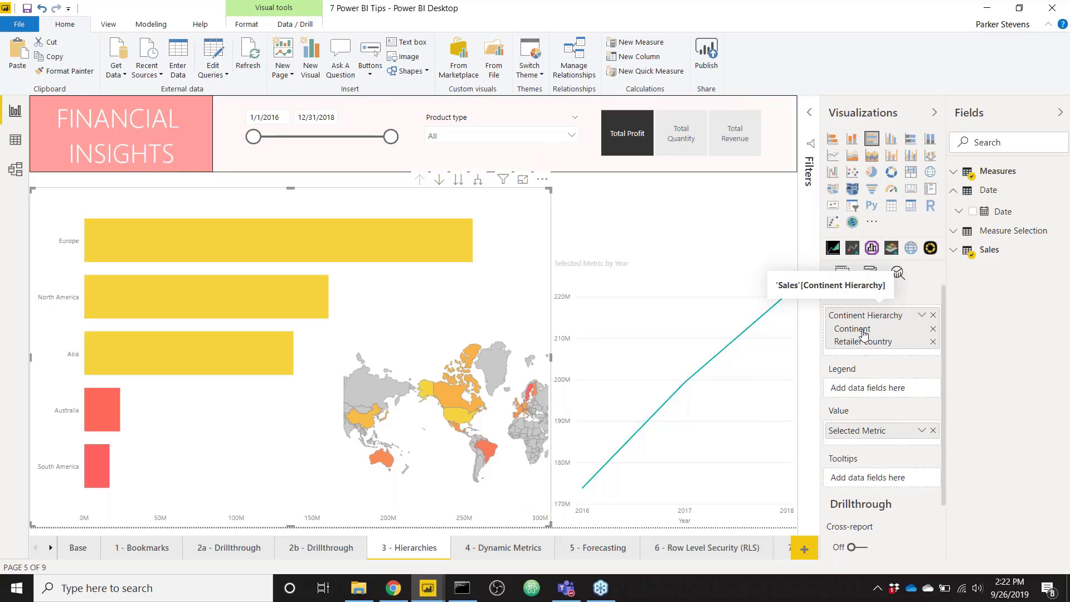
pyautogui.click(439, 180)
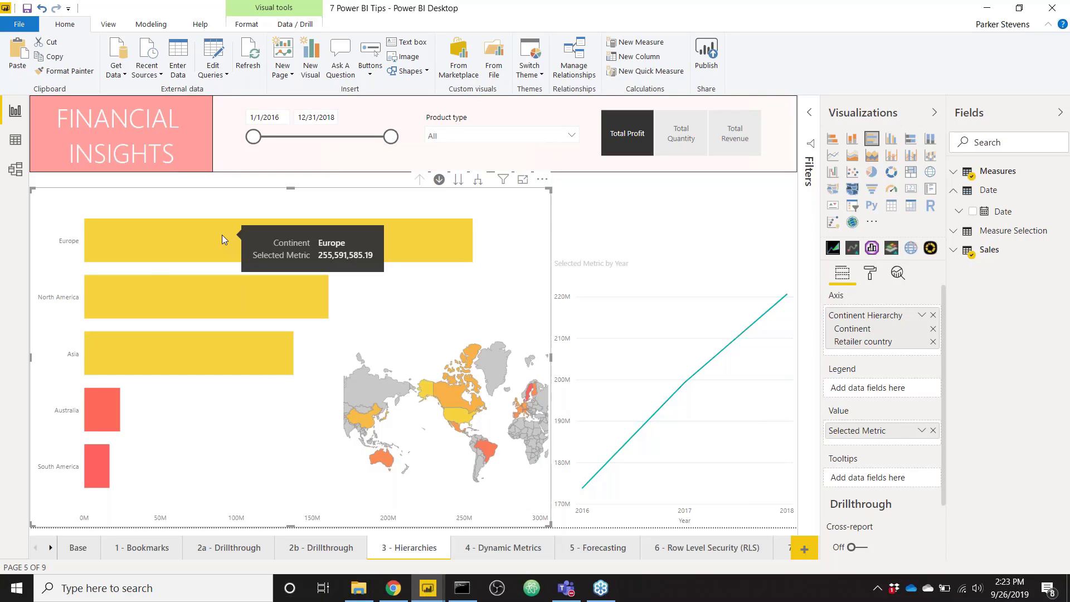
pyautogui.click(221, 239)
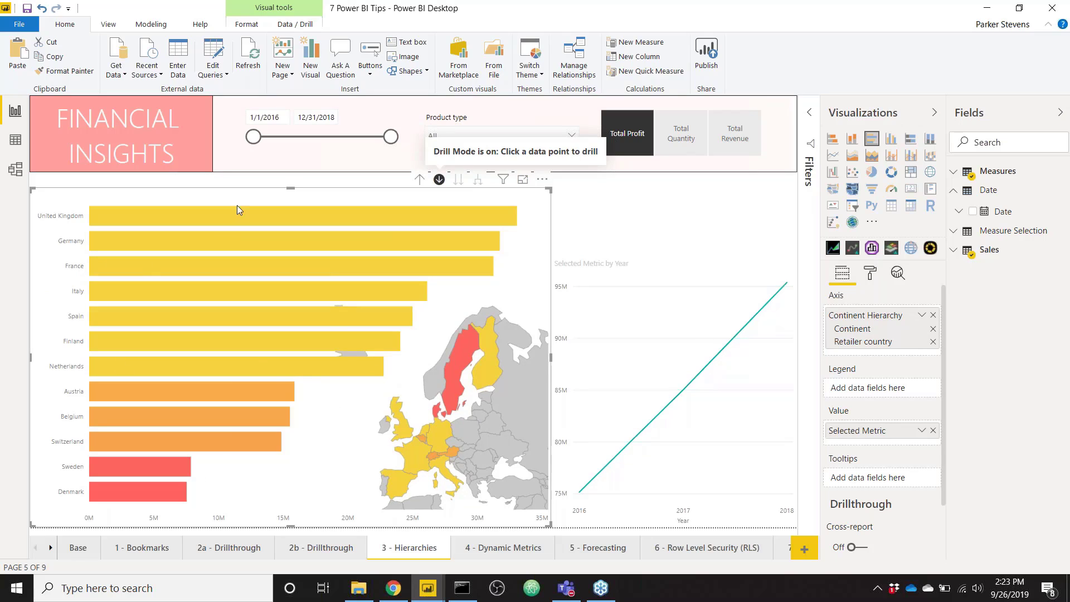
pyautogui.click(420, 180)
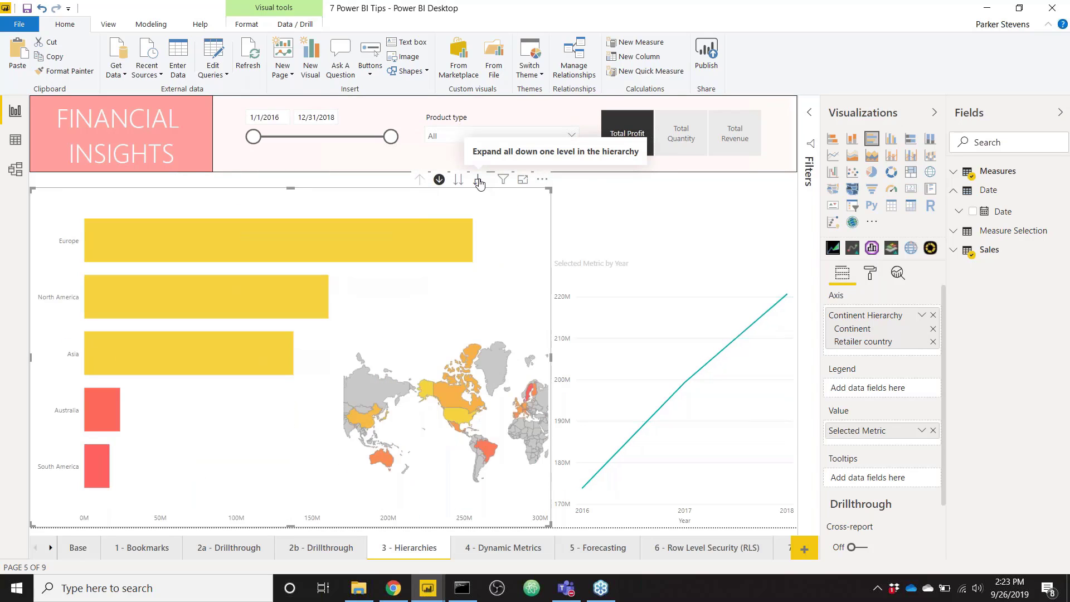
pyautogui.click(478, 180)
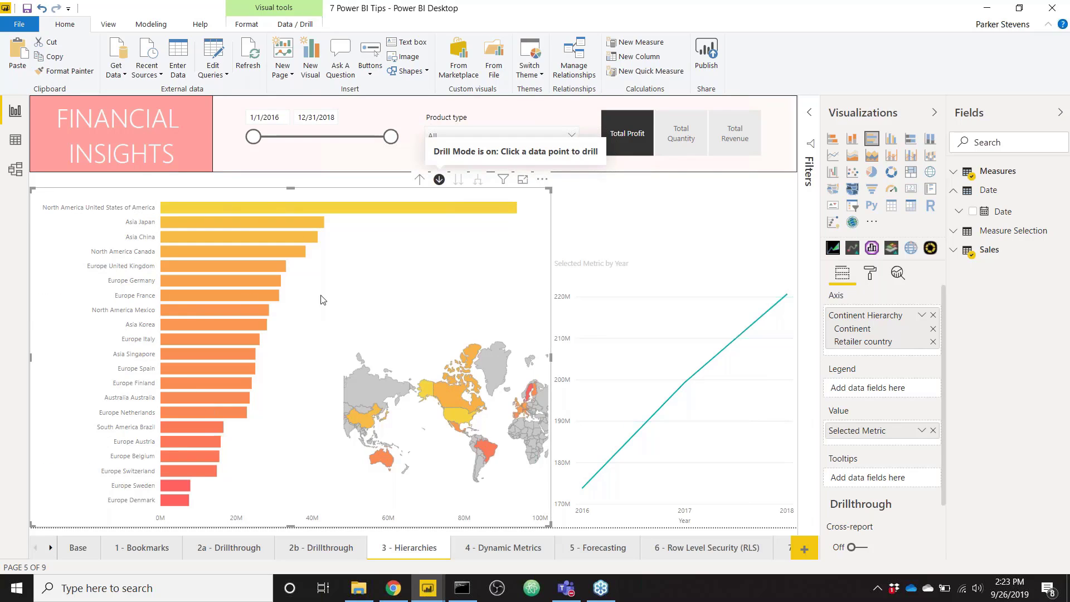
pyautogui.click(420, 179)
# - Switch to the 3 - Hierarchies page of the 7 Power BI Tips - Demo report and remove Retailer country from the bar chart's axis
pyautogui.moveTo(427, 587)
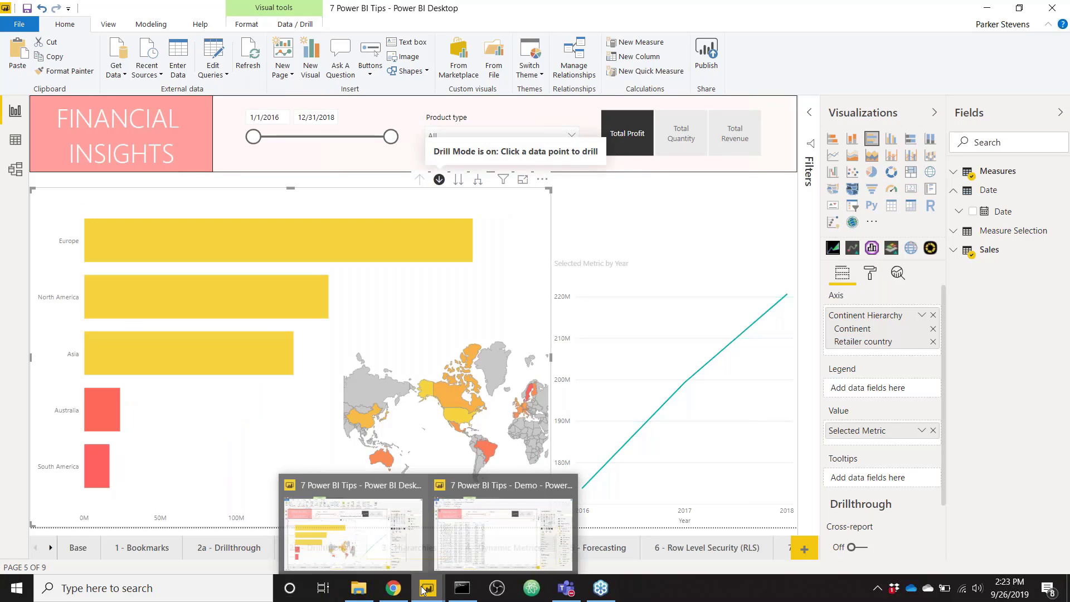
pyautogui.click(508, 539)
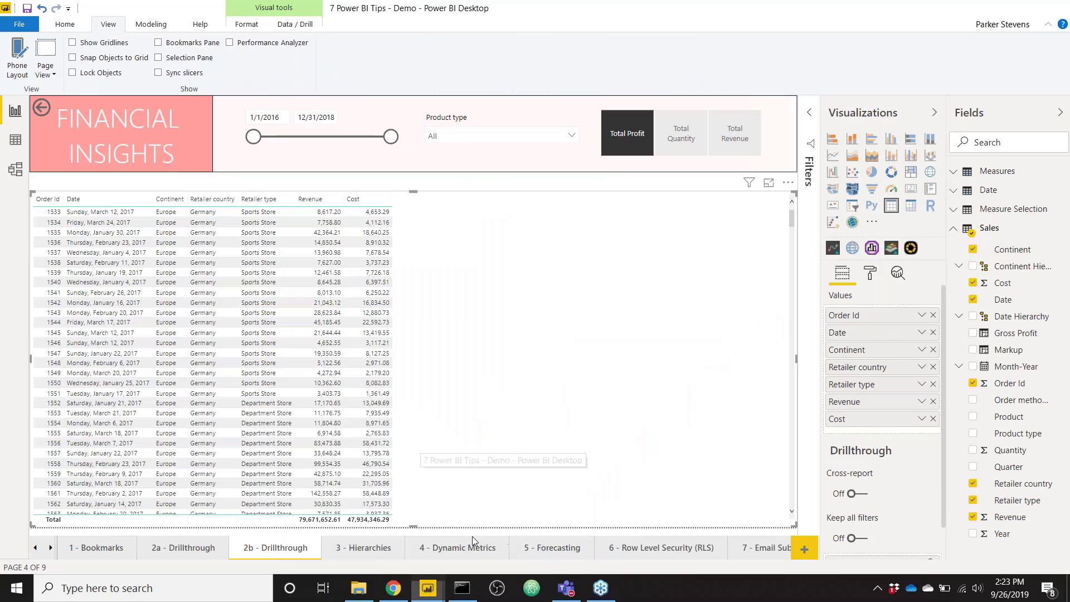
pyautogui.click(367, 547)
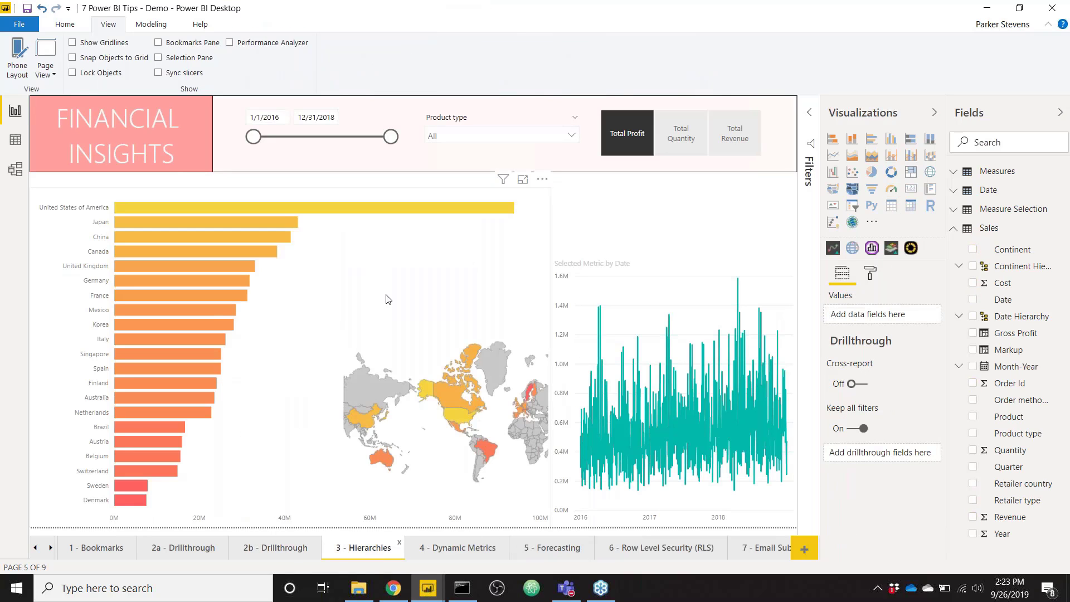
pyautogui.click(319, 243)
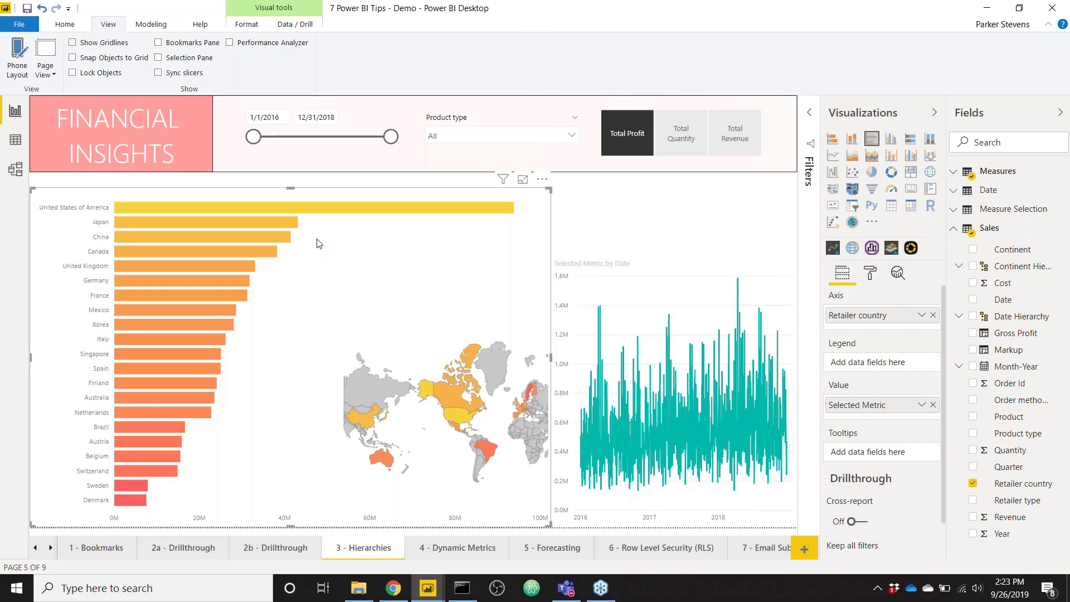
pyautogui.click(934, 316)
# - Delete the existing Continent Hierarchy from the Sales table
pyautogui.rightClick(991, 266)
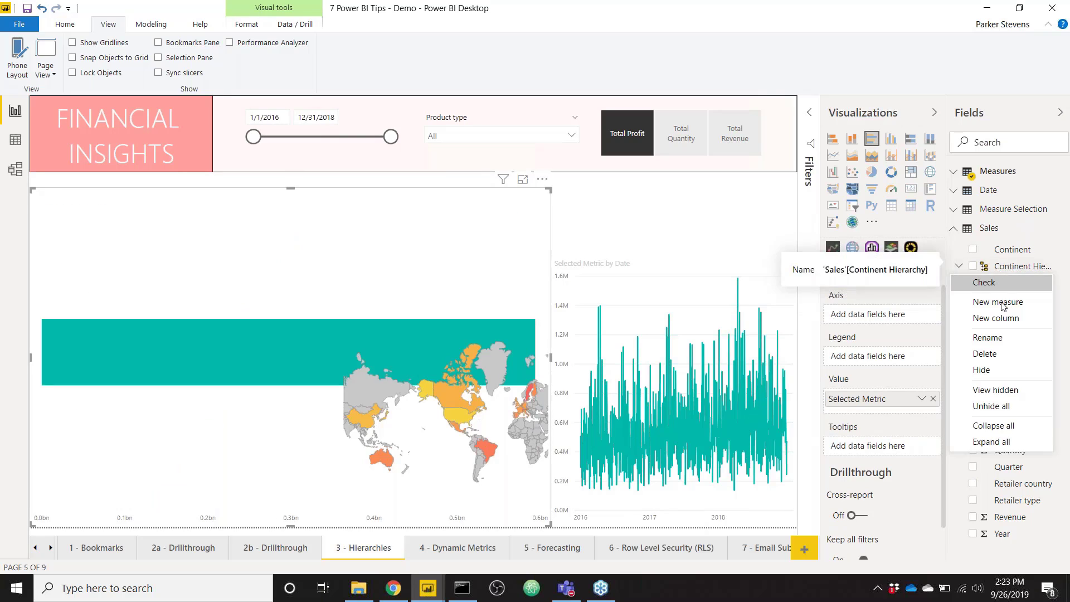
pyautogui.click(998, 354)
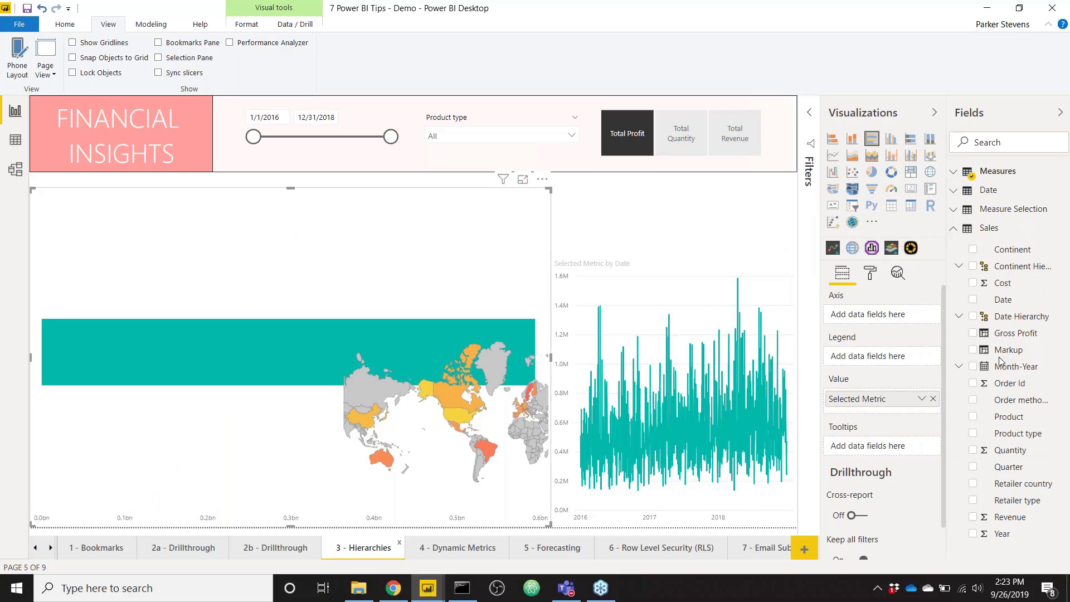
pyautogui.click(604, 316)
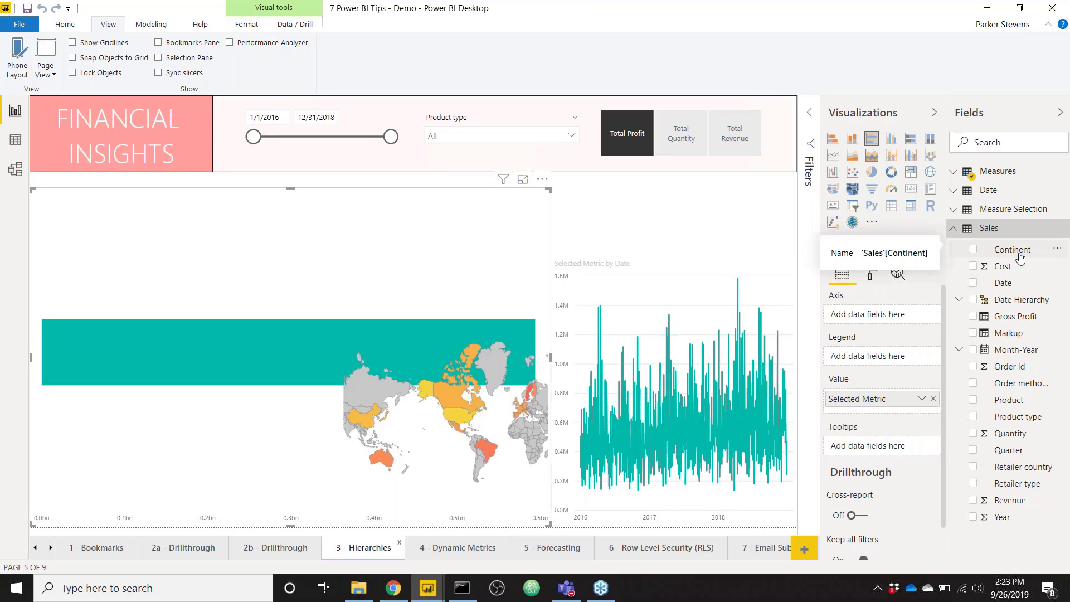
# - Try Continent and Retailer country as separate fields on the bar chart's axis, expanded to country level, and remove them again
pyautogui.moveTo(1019, 254); pyautogui.dragTo(869, 318)
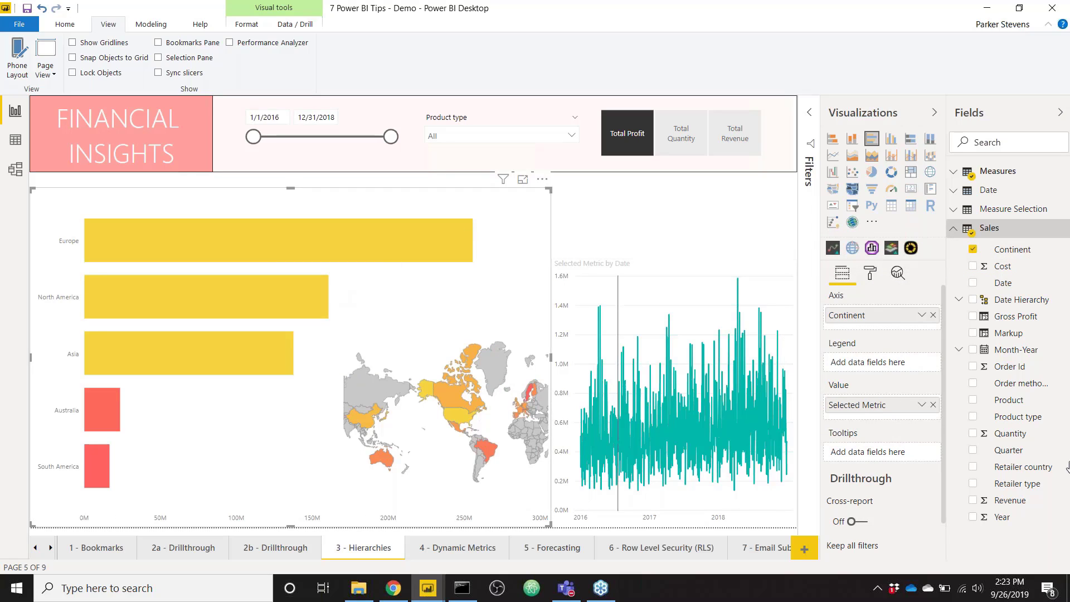
pyautogui.moveTo(1028, 472); pyautogui.dragTo(869, 319)
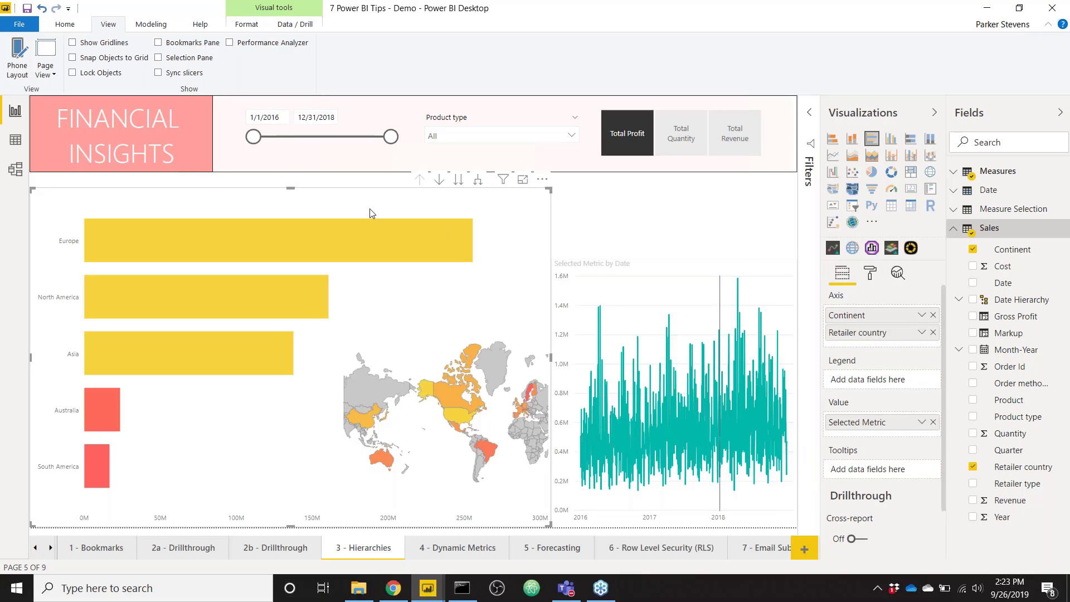
pyautogui.click(478, 180)
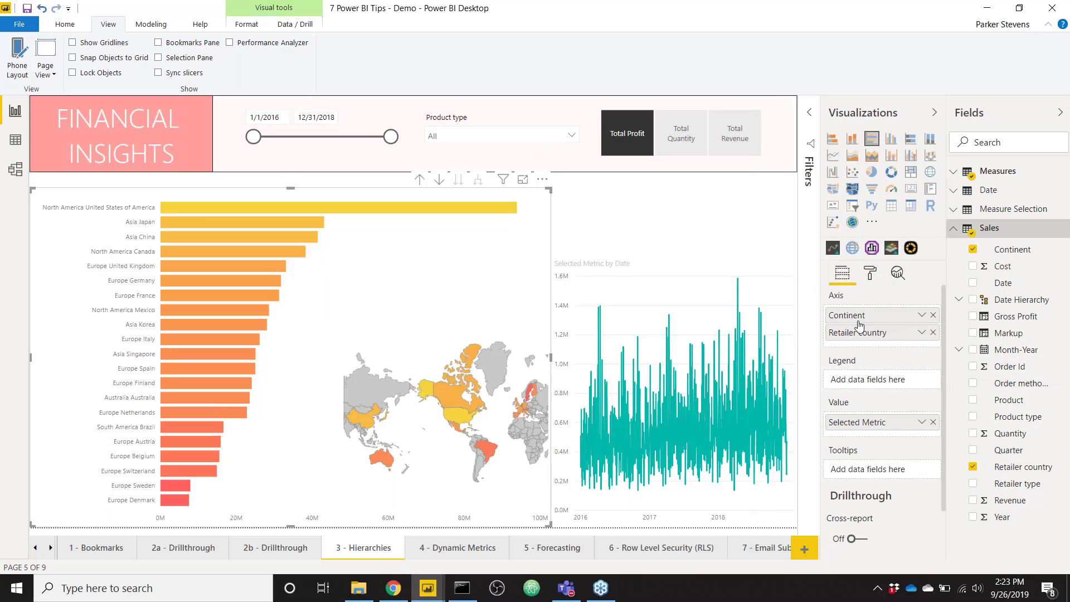
pyautogui.click(932, 332)
pyautogui.click(932, 315)
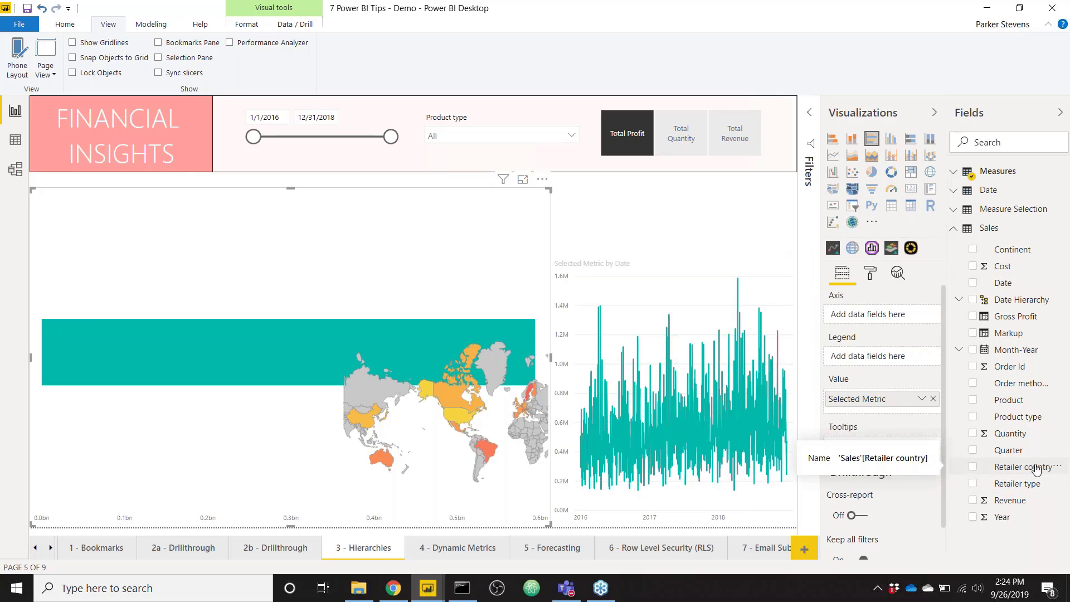
# - Create a Sales hierarchy of Continent and Retailer country, and use it as the bar chart's axis, expanded to country level
pyautogui.moveTo(1035, 468); pyautogui.dragTo(1011, 254)
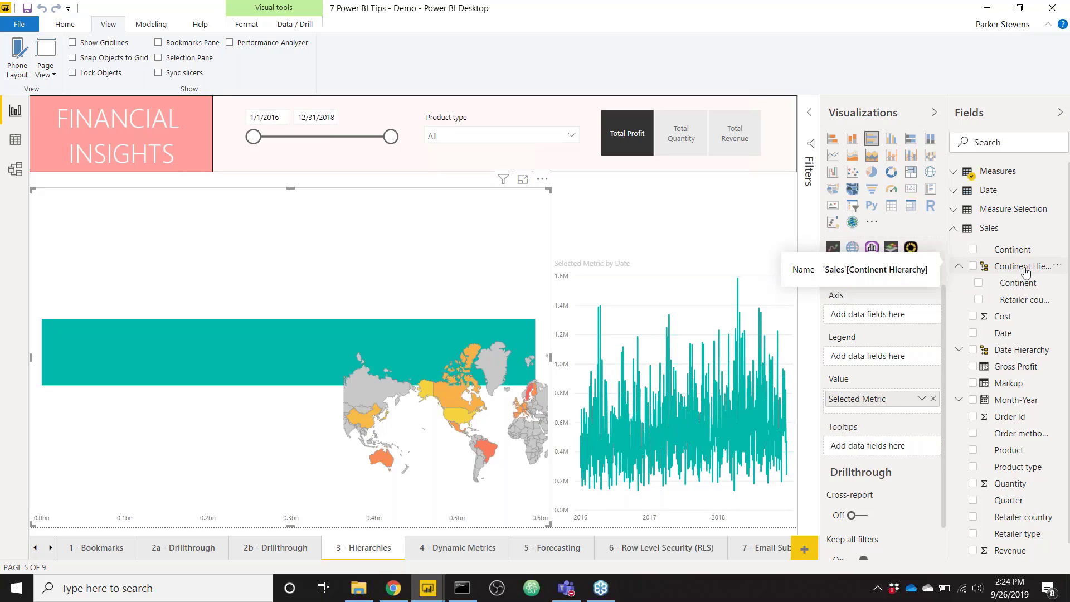
pyautogui.moveTo(1025, 271); pyautogui.dragTo(863, 312)
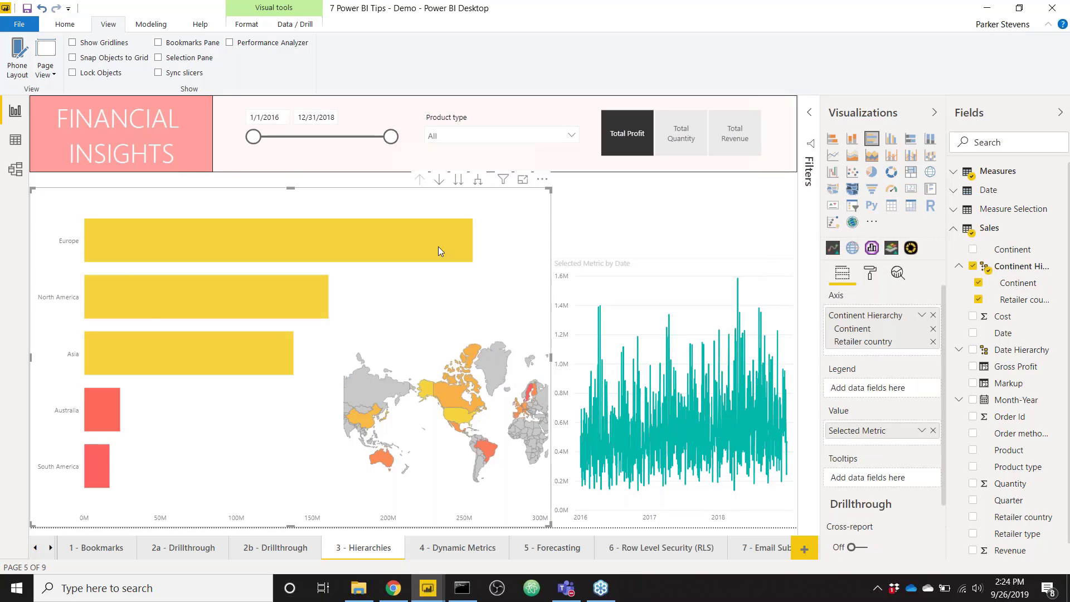
pyautogui.click(477, 182)
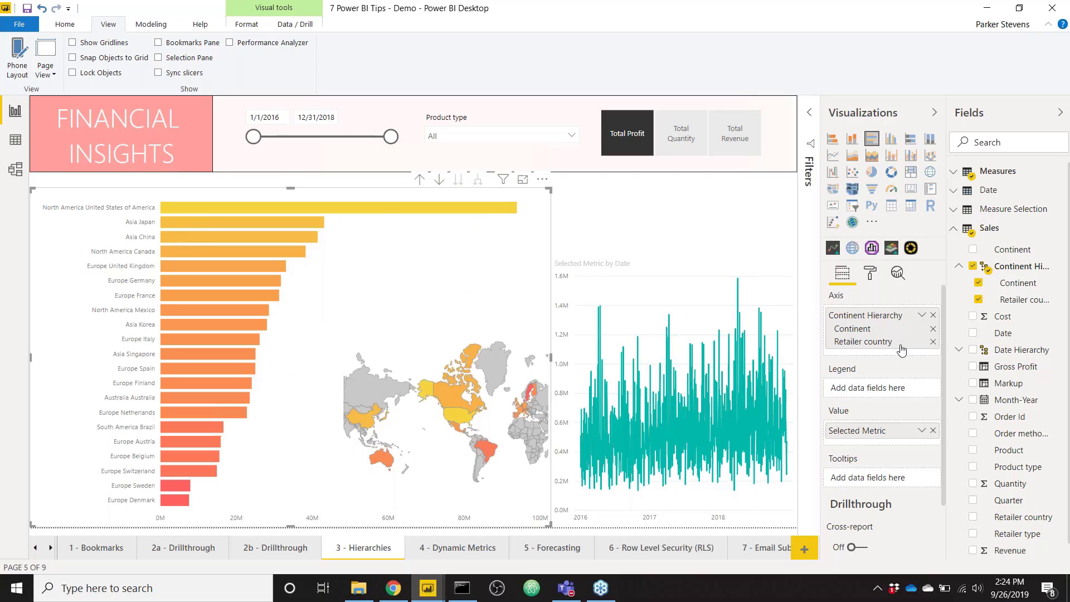
# - Add Product type to the Continent Hierarchy and reapply the hierarchy to the bar chart's axis, expanded down to product type
pyautogui.scroll(-1, 997, 412)
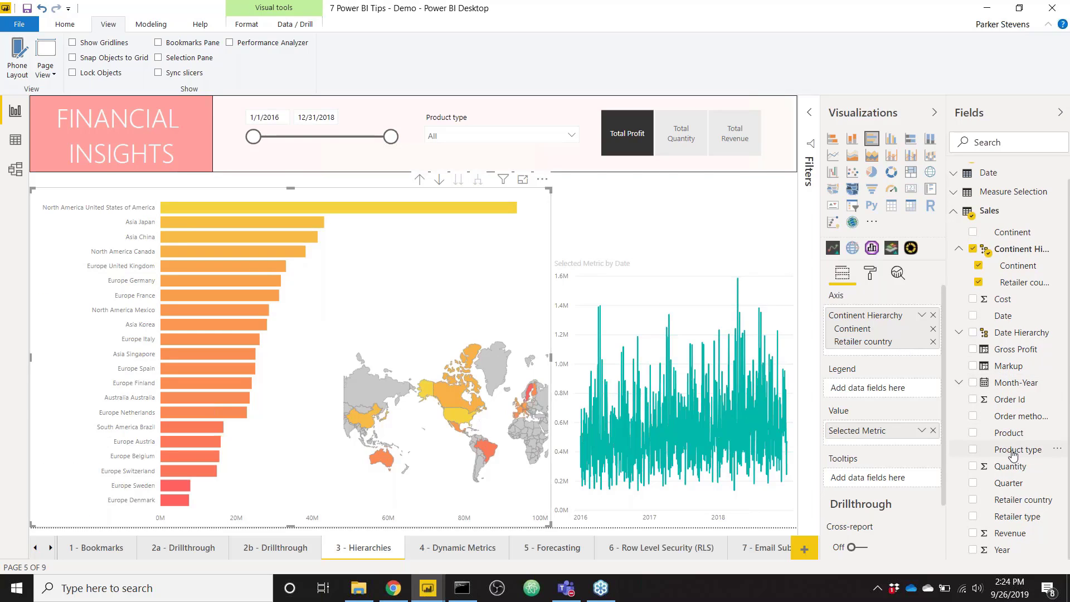
pyautogui.moveTo(1013, 455); pyautogui.dragTo(1012, 252)
pyautogui.click(932, 315)
pyautogui.moveTo(1019, 250); pyautogui.dragTo(871, 318)
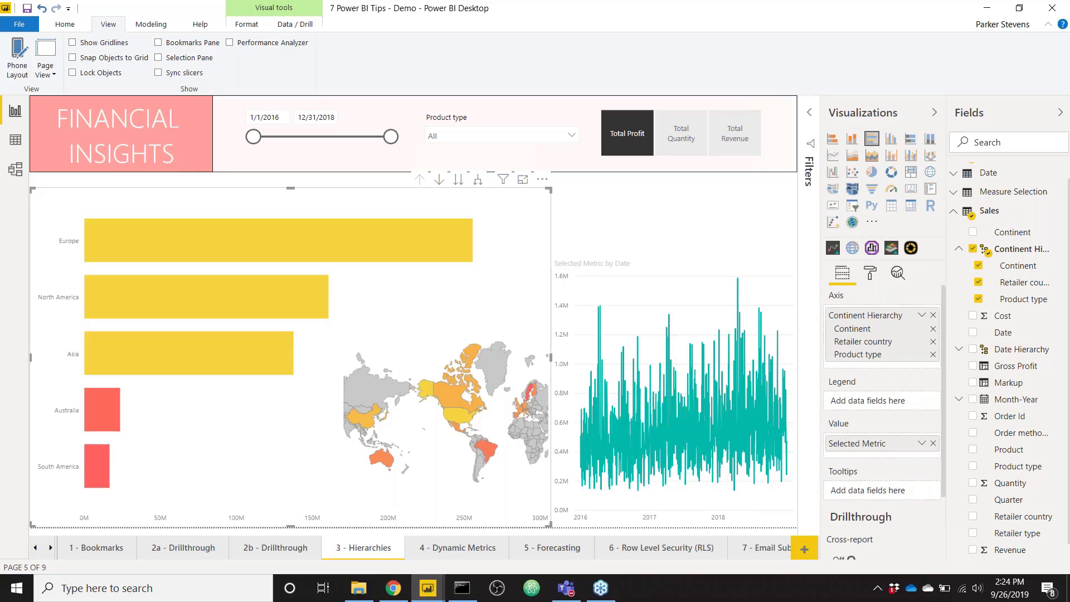
pyautogui.click(478, 181)
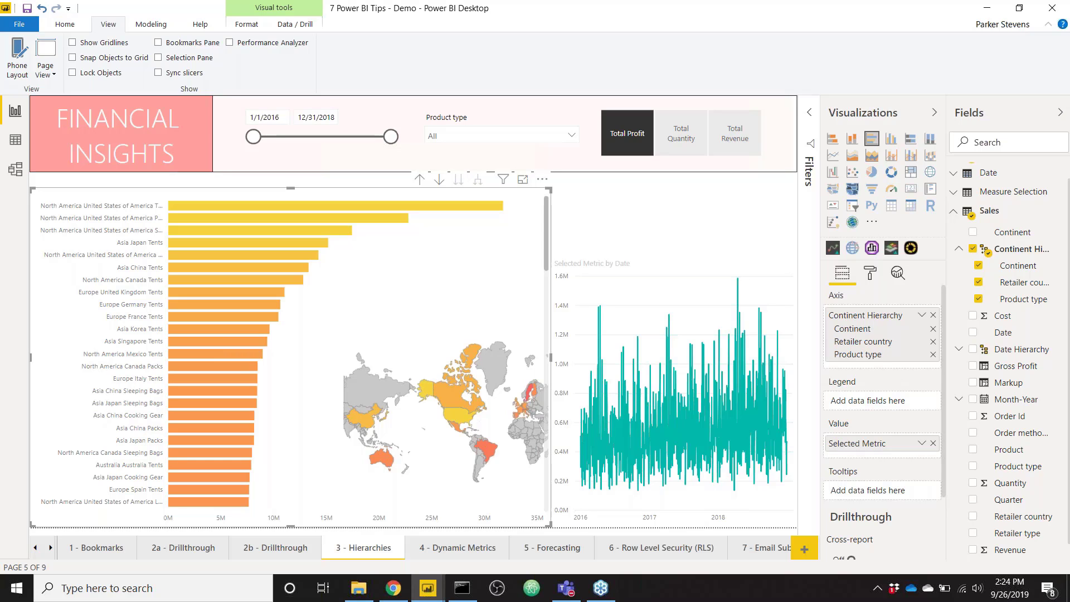
# - Switch back to the 7 Power BI Tips report and open the 4 - Dynamic Metrics page
pyautogui.moveTo(427, 588)
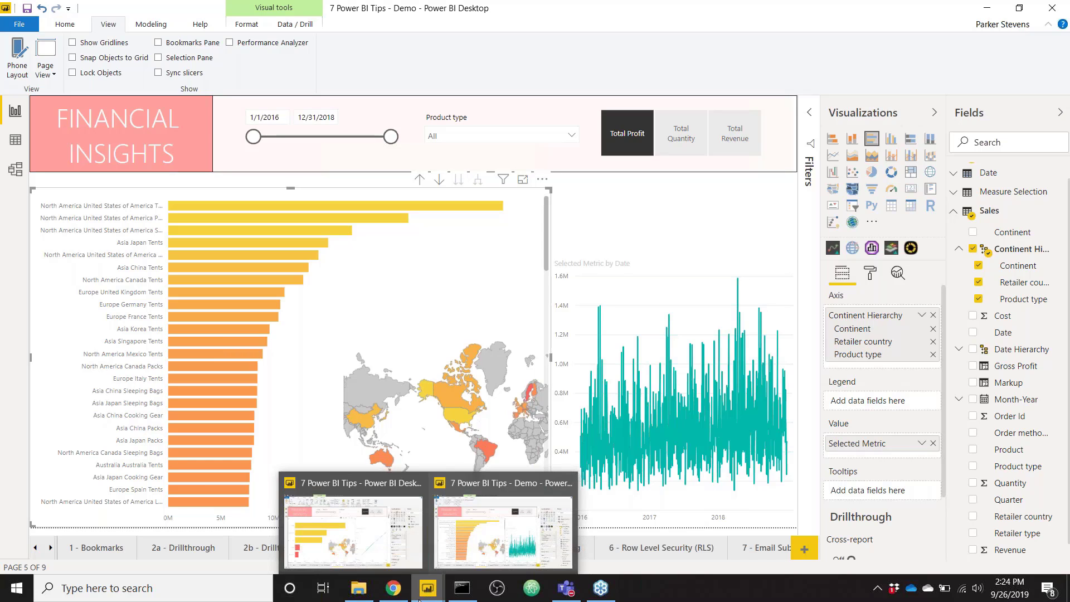
pyautogui.click(376, 535)
pyautogui.click(478, 552)
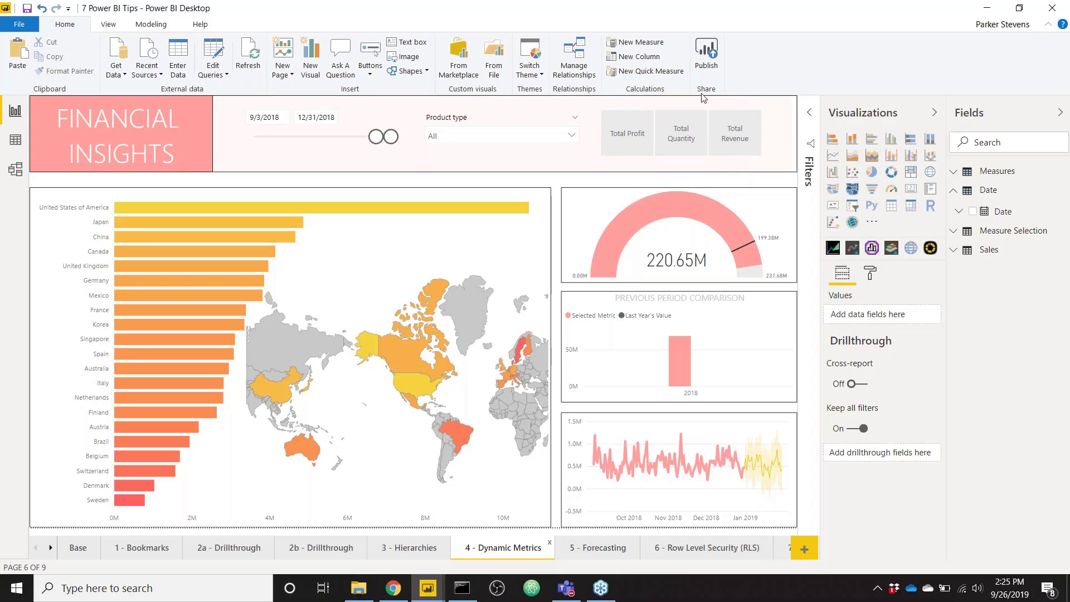
# - Switch the report's metric slicer between Total Quantity and Total Revenue, and finish on Total Profit
pyautogui.click(677, 135)
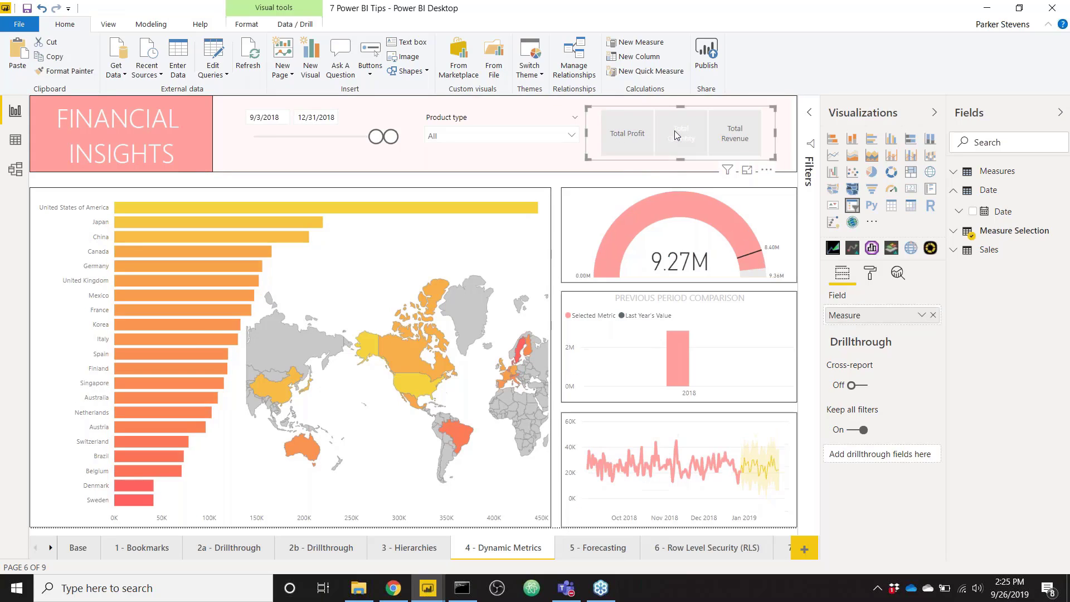
pyautogui.click(726, 132)
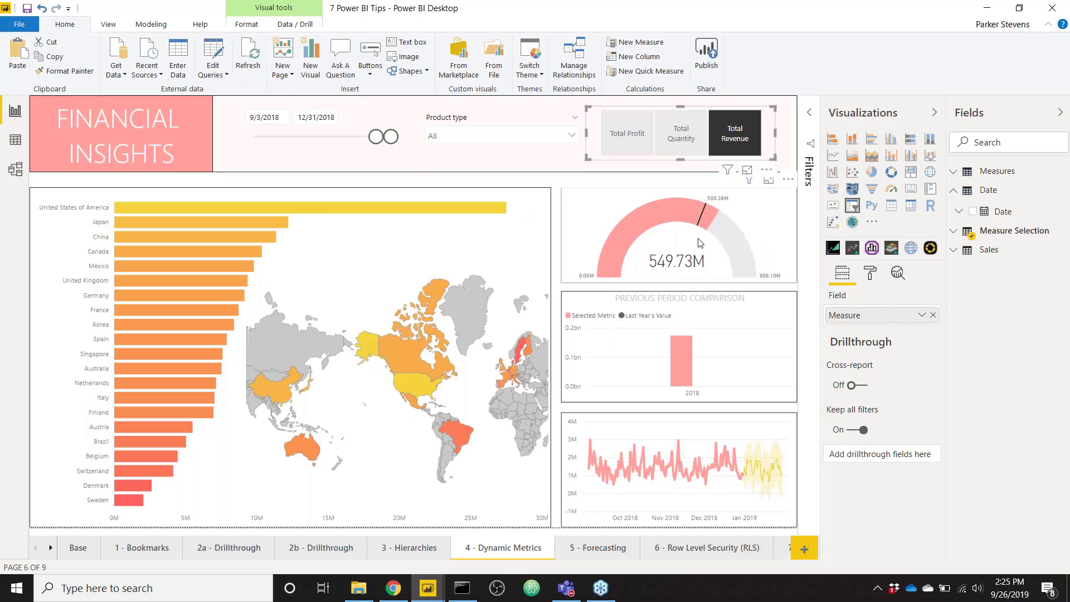
pyautogui.click(690, 136)
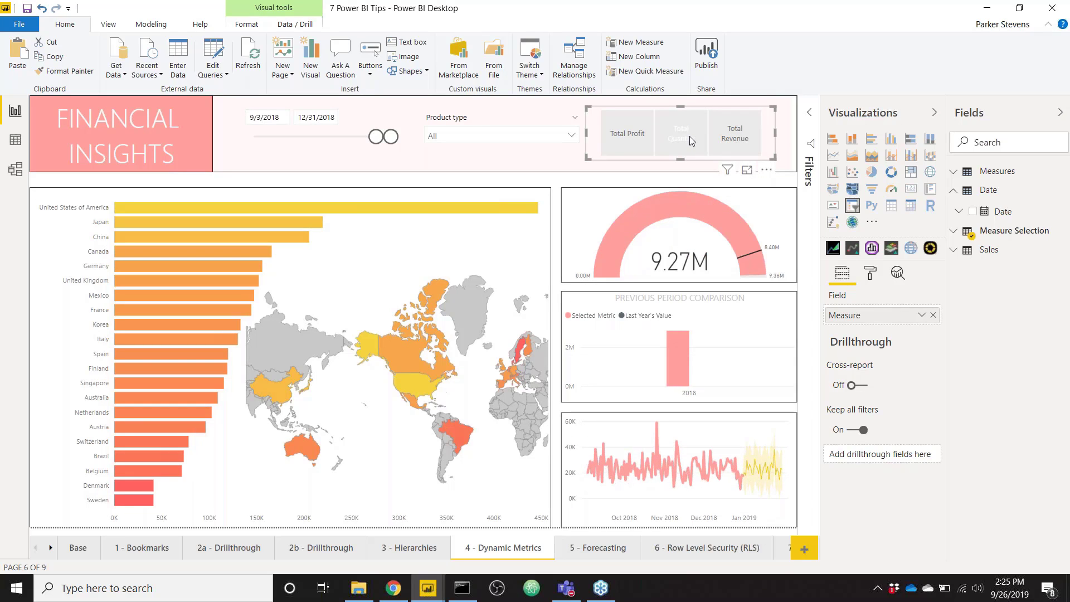
pyautogui.click(737, 139)
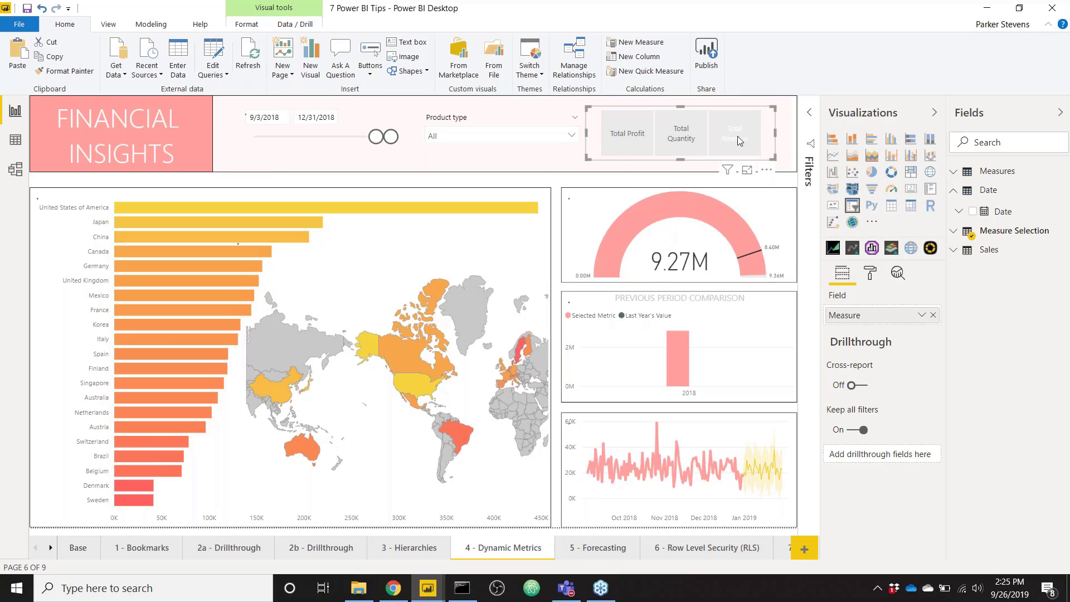
pyautogui.click(613, 137)
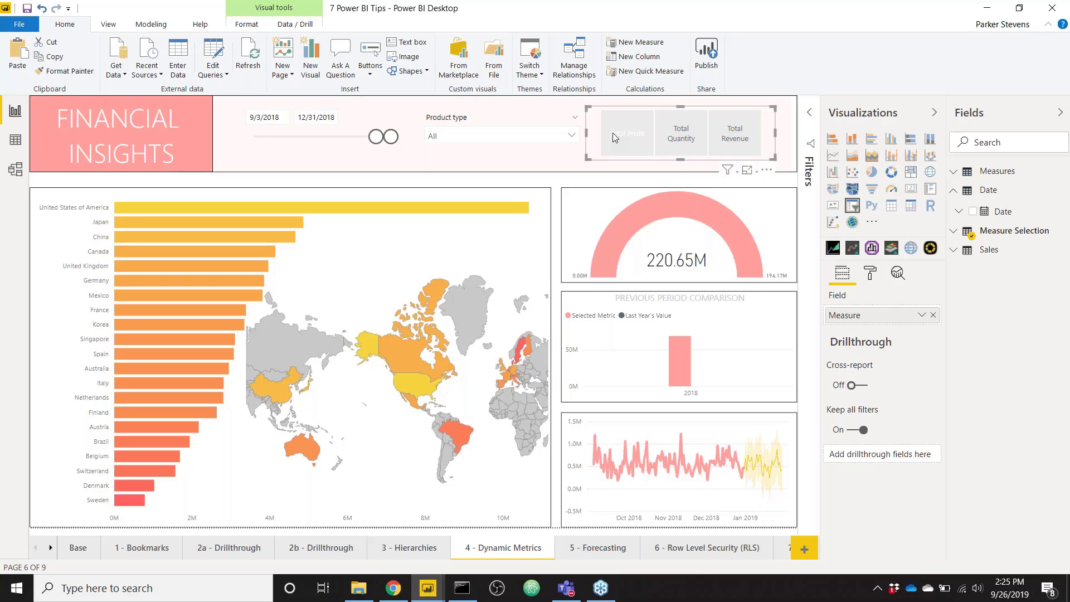
pyautogui.click(613, 133)
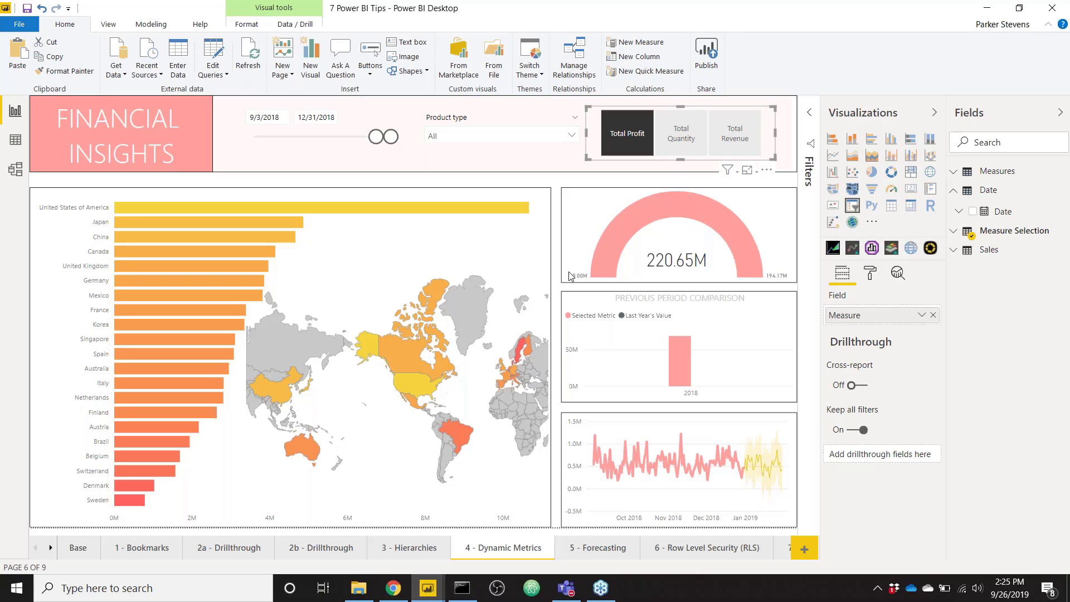
# - Switch to the 7 Power BI Tips - Demo report and open its 4 - Dynamic Metrics page
pyautogui.click(427, 588)
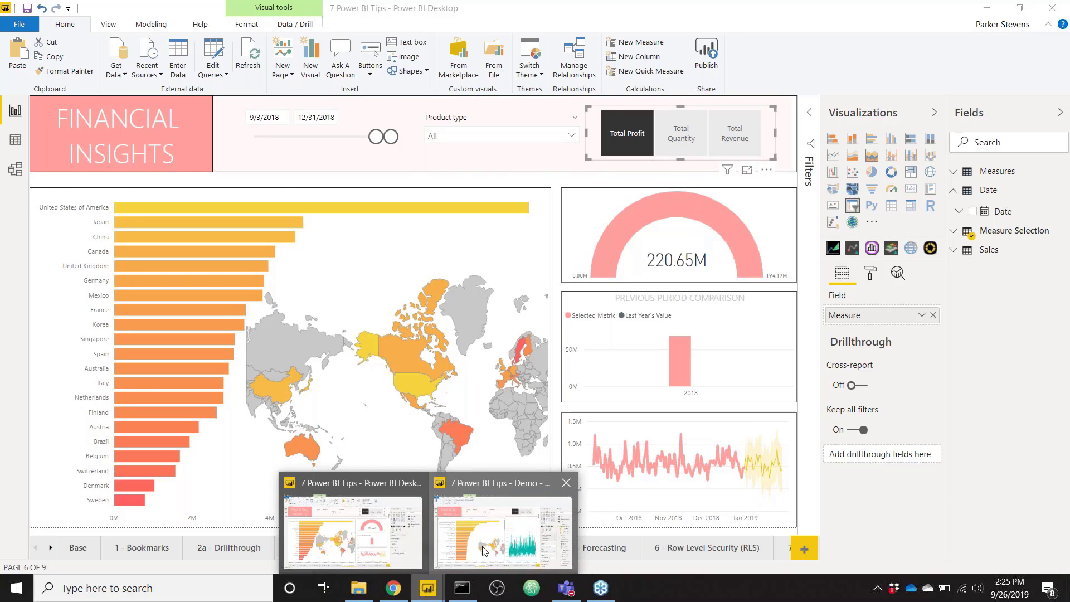
pyautogui.click(482, 550)
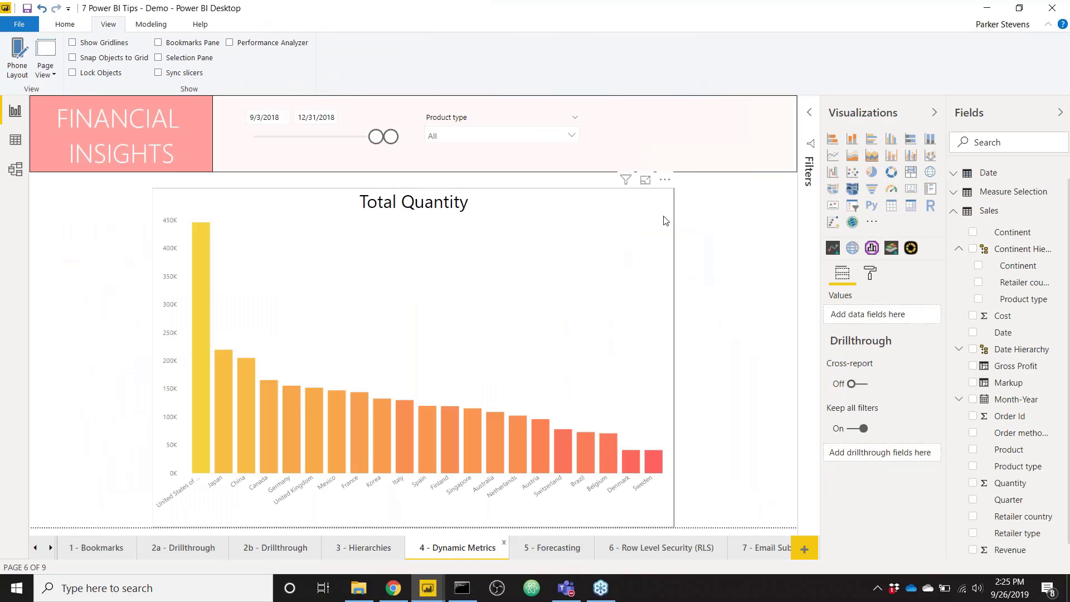
pyautogui.click(538, 234)
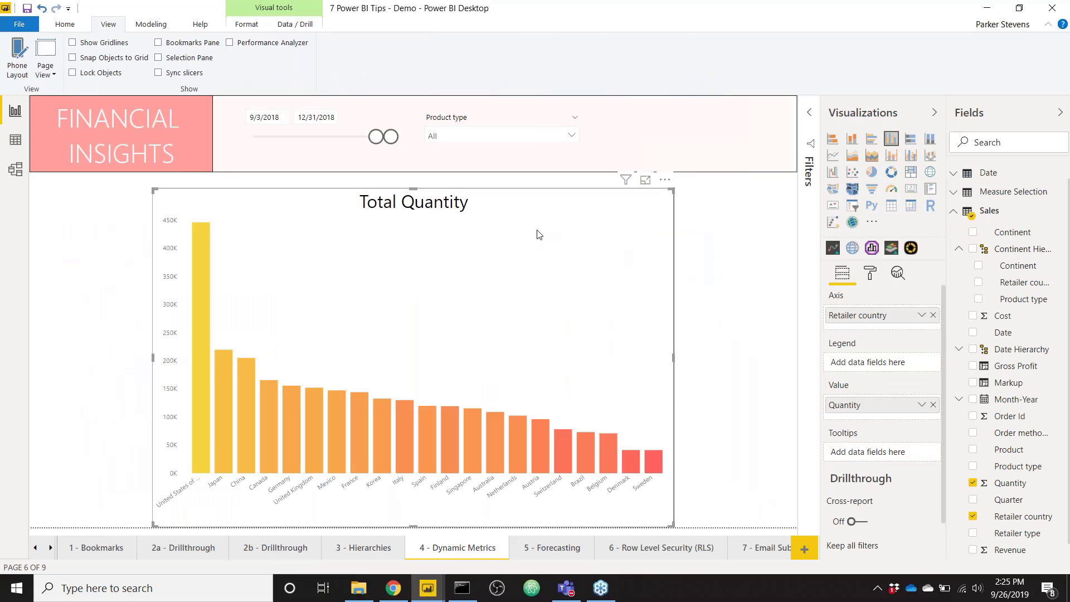
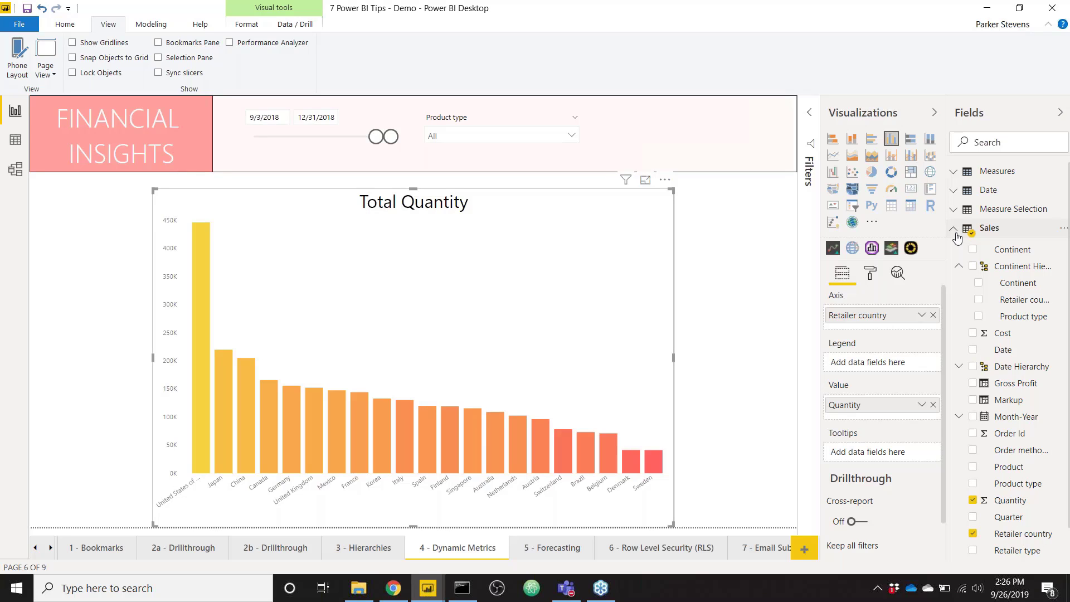
pyautogui.rightClick(1005, 230)
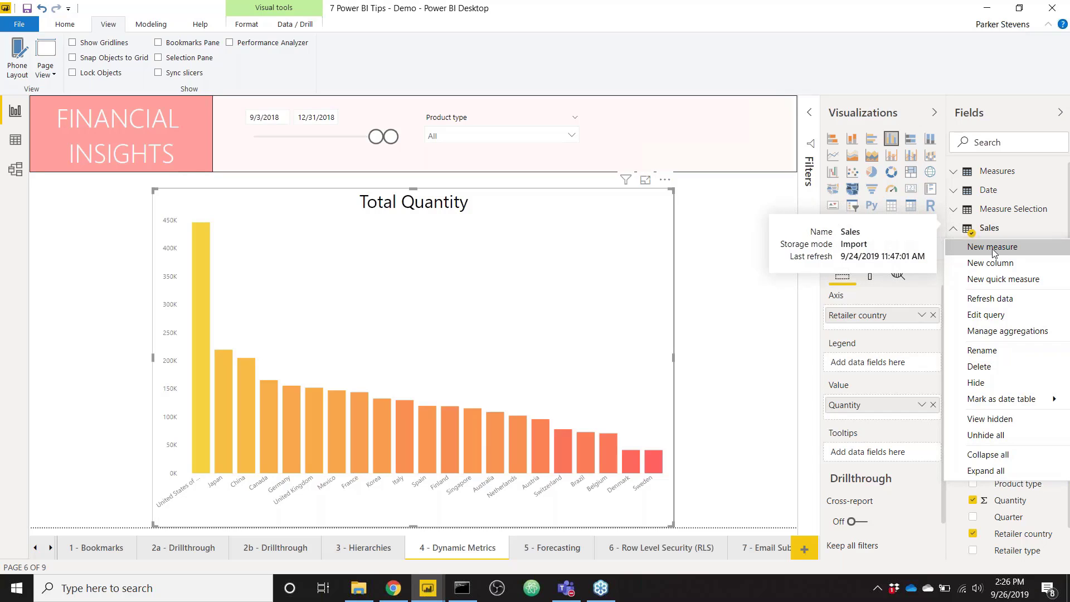
pyautogui.click(1000, 233)
pyautogui.rightClick(1000, 230)
pyautogui.click(991, 247)
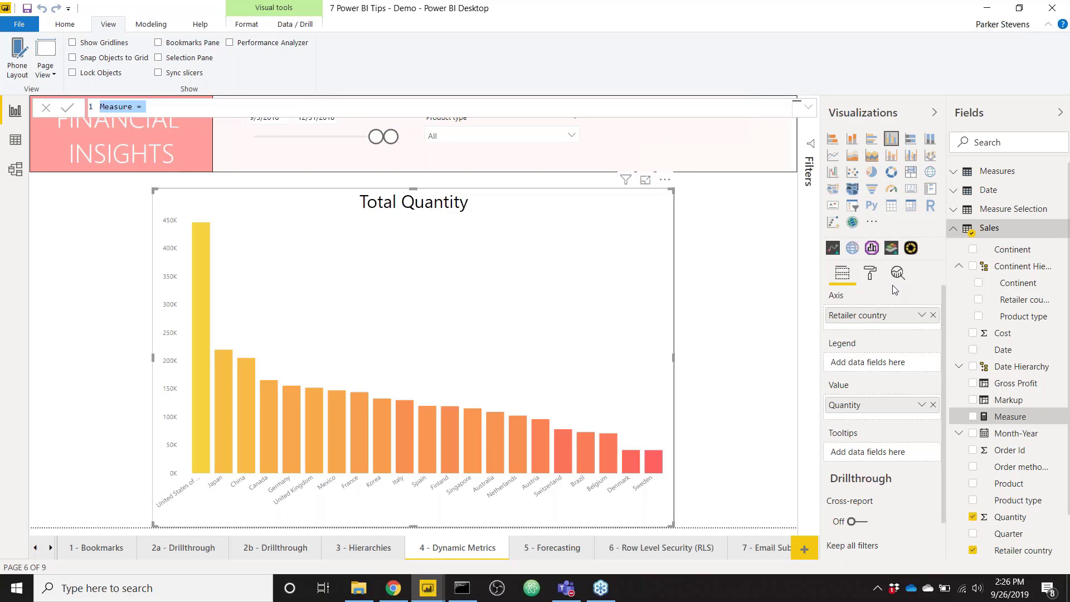
pyautogui.write('SelectedMetric')
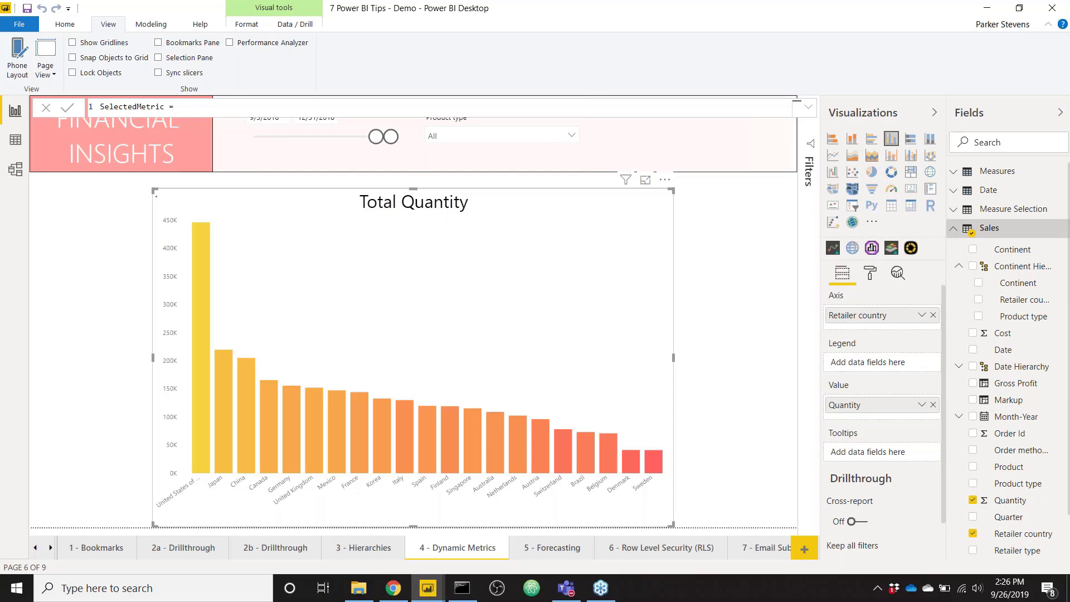
# - Delete the existing Selected Metric measure from the Measures table
pyautogui.click(997, 170)
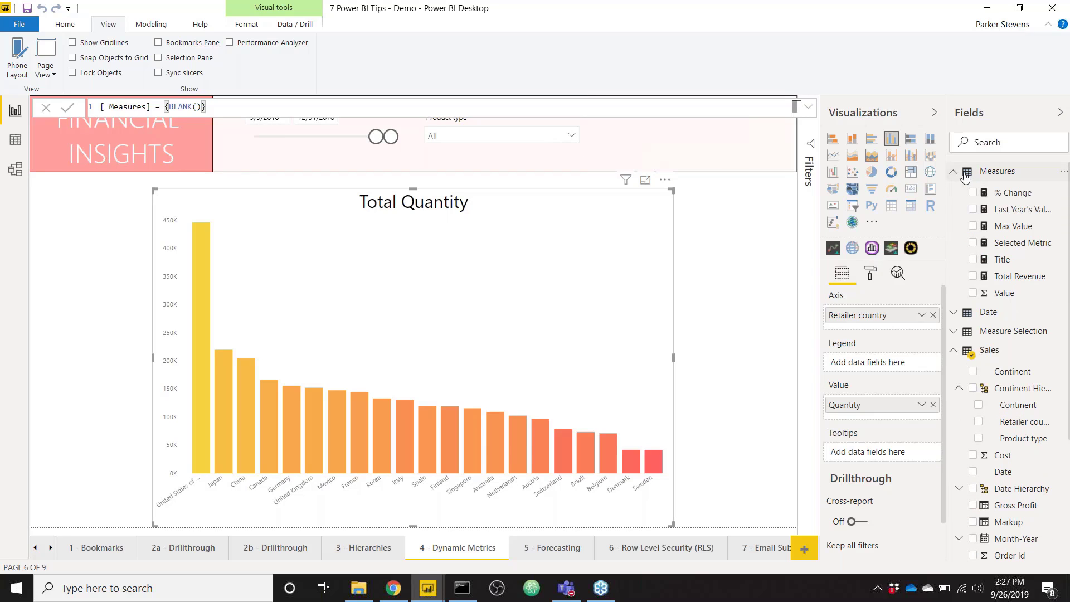
pyautogui.rightClick(1025, 248)
pyautogui.click(988, 347)
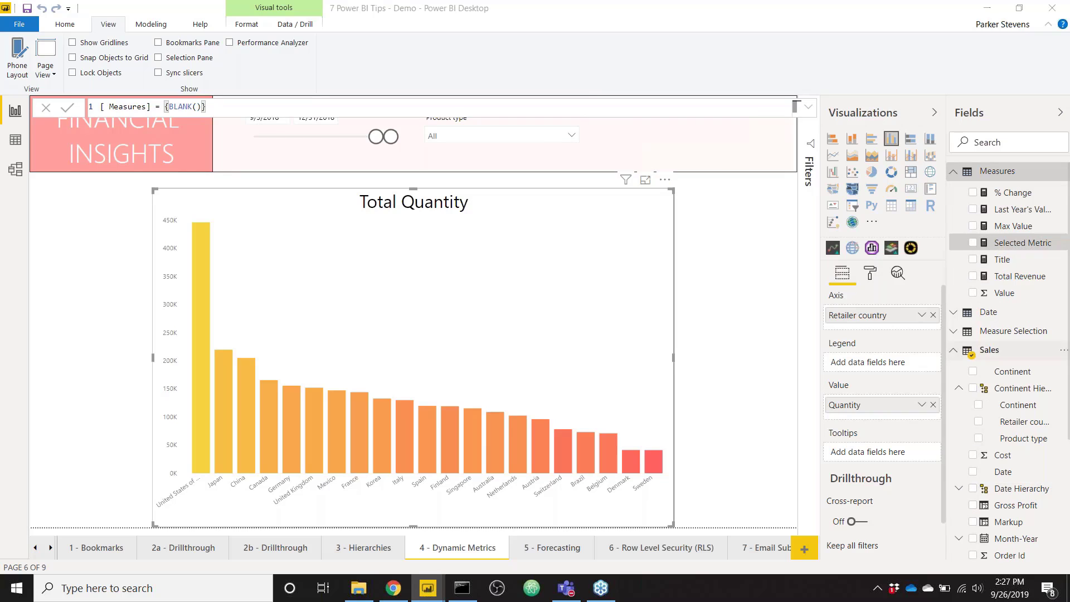
pyautogui.click(612, 316)
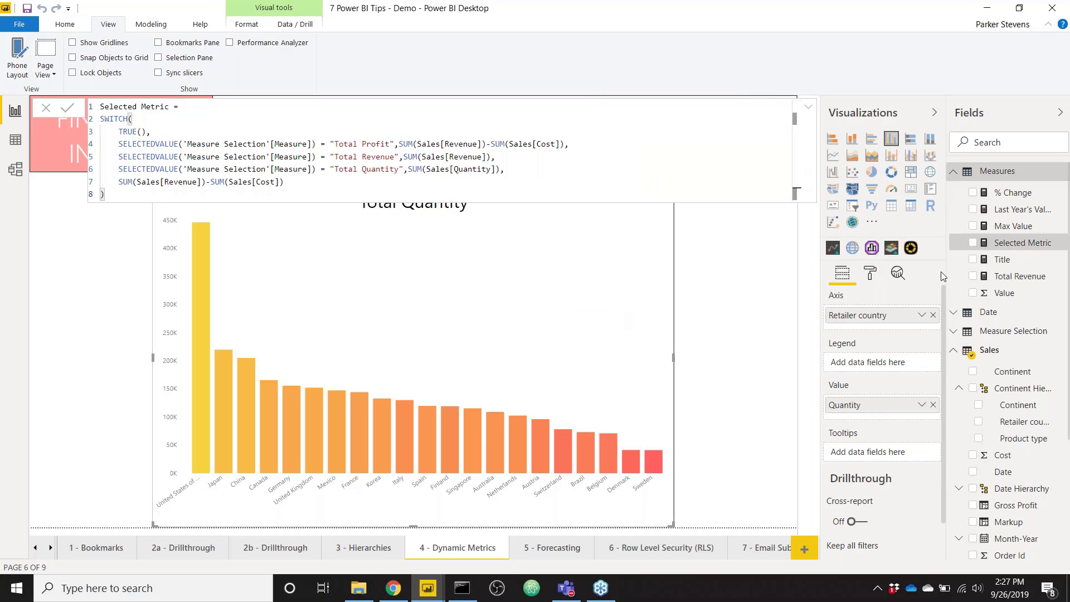
# - Create a new measure named SelectedMetric in the Sales table and begin its formula on a second line with a SUM of revenue
pyautogui.rightClick(1016, 338)
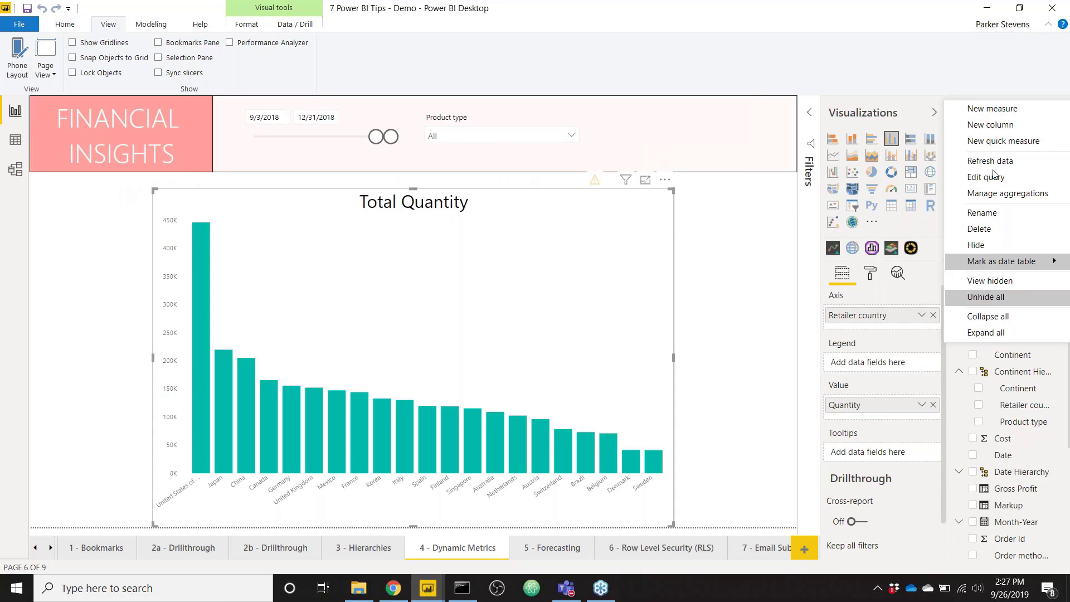
pyautogui.click(996, 112)
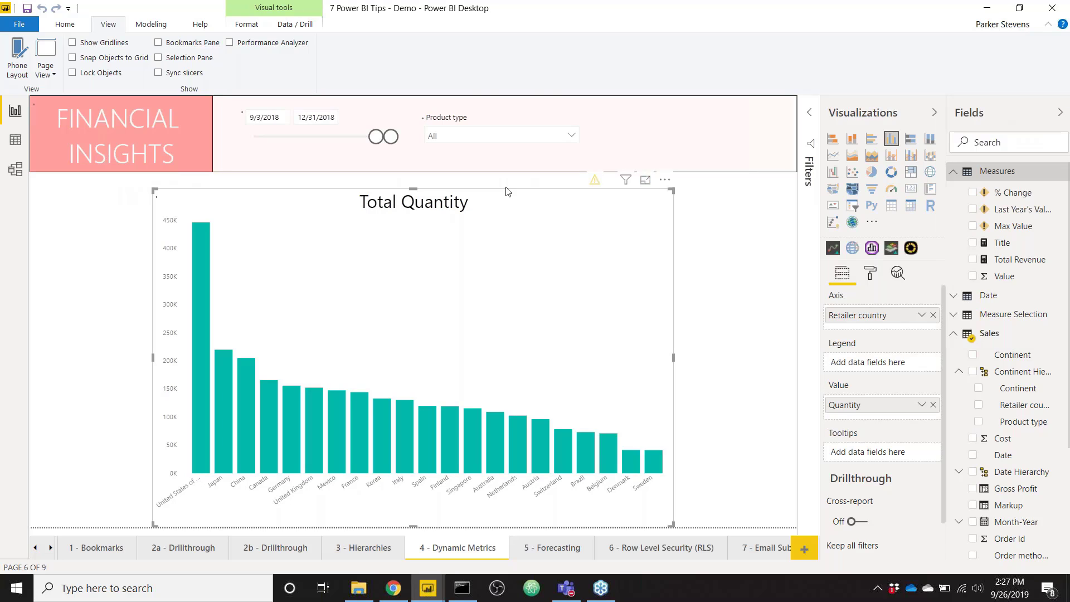
pyautogui.write('Selected')
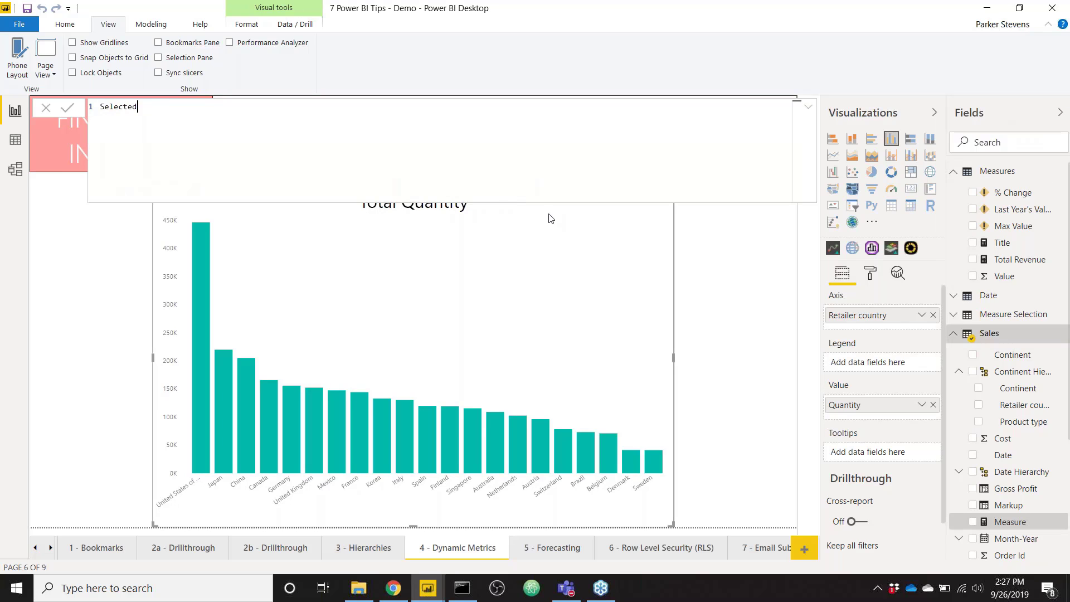
pyautogui.write('Metric =')
pyautogui.write('SU')
pyautogui.press('BackSpace')
pyautogui.press('BackSpace')
pyautogui.hotkey('shift', 'Return')
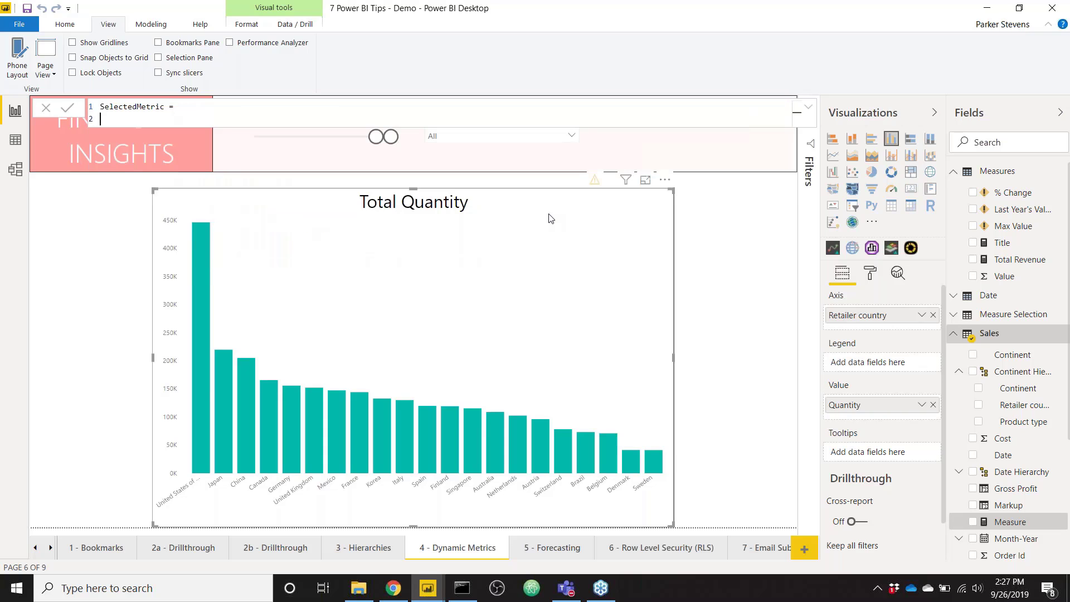
pyautogui.write('SUM(rev')
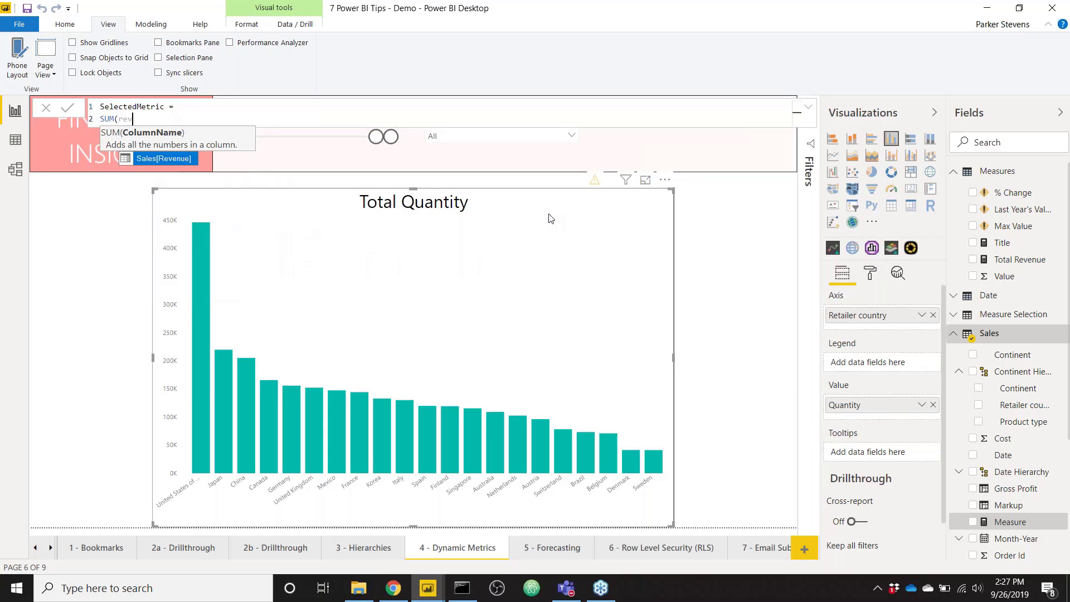
# - Complete the new Sales measure with the formula SUM(Sales[Revenue]) and name it SelectedMetric2
pyautogui.press('Tab')
pyautogui.write(')')
pyautogui.press('Return')
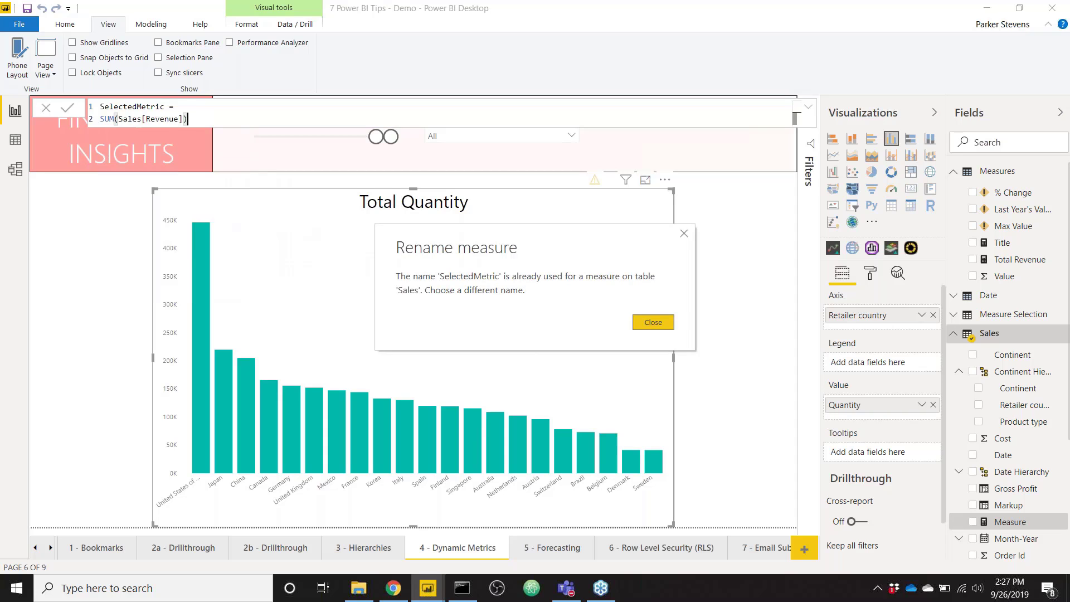
pyautogui.click(661, 327)
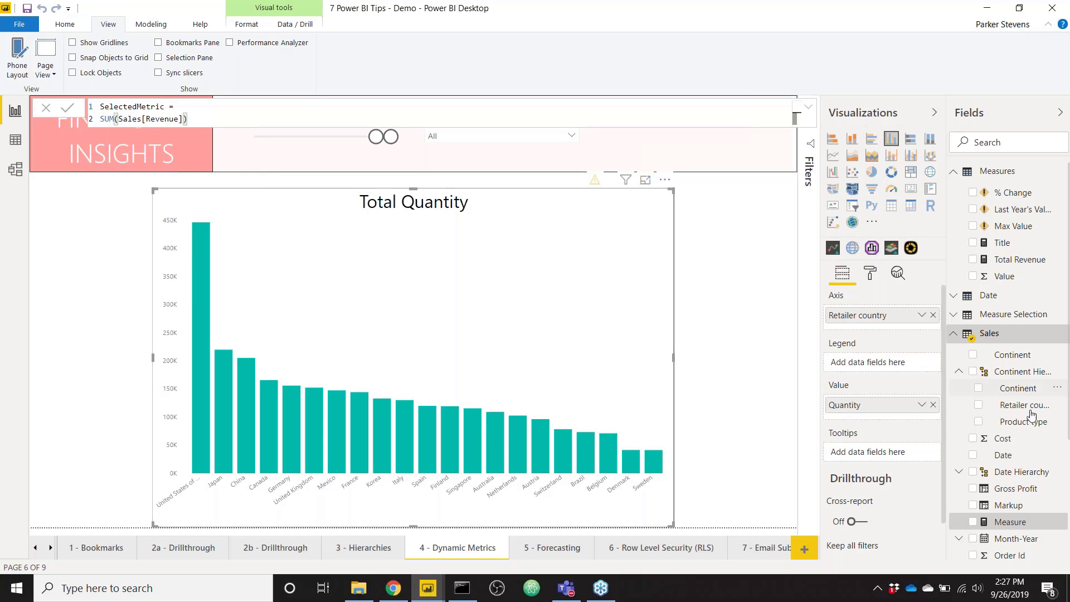
pyautogui.scroll(-4, 1031, 415)
pyautogui.scroll(3, 1034, 422)
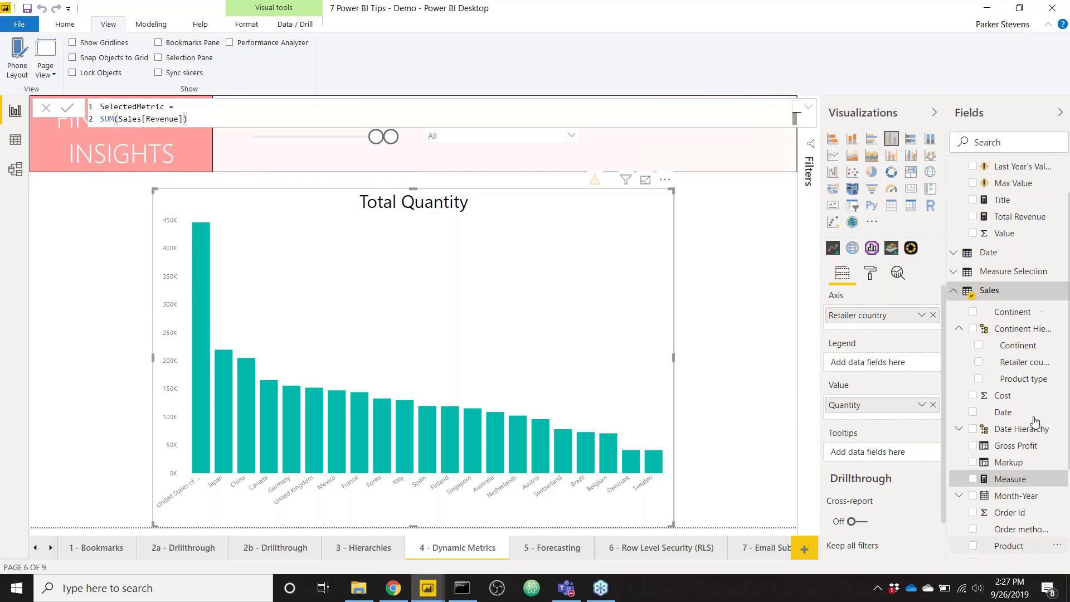
pyautogui.click(163, 105)
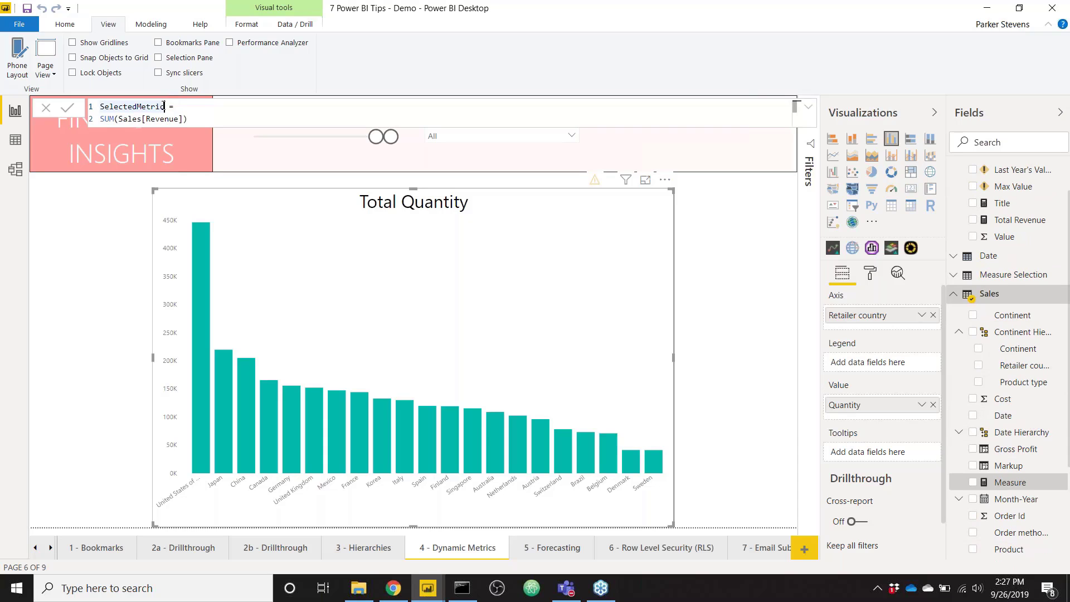
pyautogui.write('2')
pyautogui.press('Return')
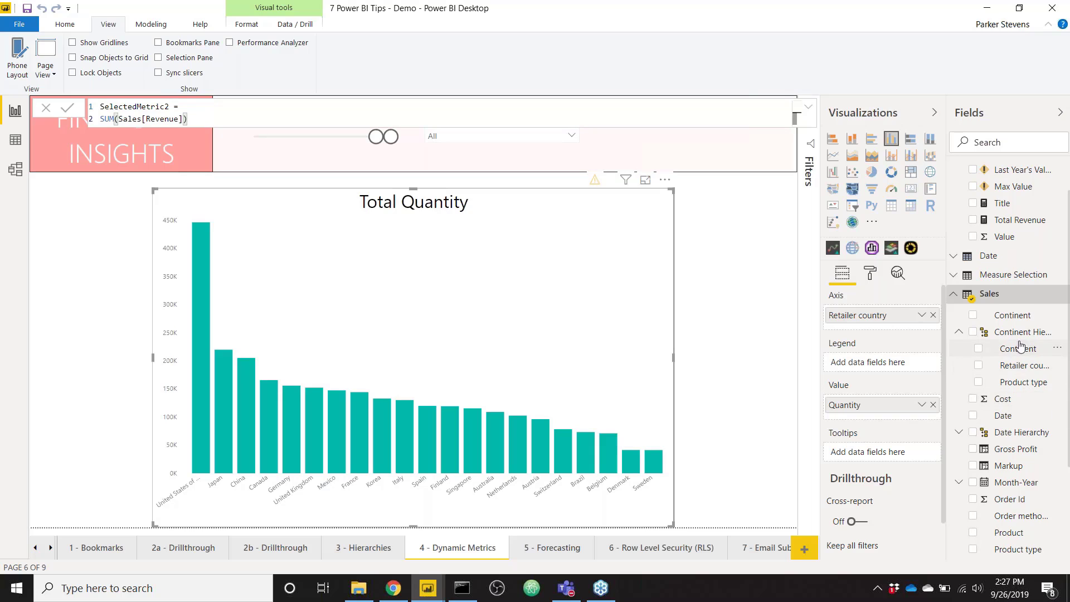
# - Plot SelectedMetric2 instead of Quantity in the column chart and turn off the chart's title
pyautogui.scroll(-2, 1020, 345)
pyautogui.scroll(-2, 1020, 346)
pyautogui.moveTo(1017, 535); pyautogui.dragTo(880, 411)
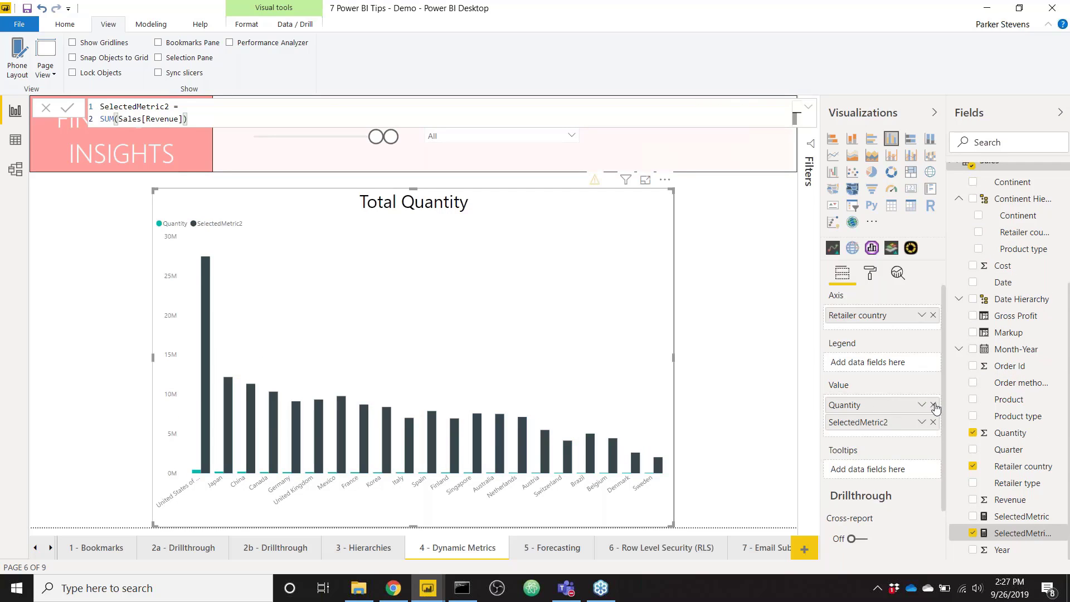
pyautogui.click(933, 405)
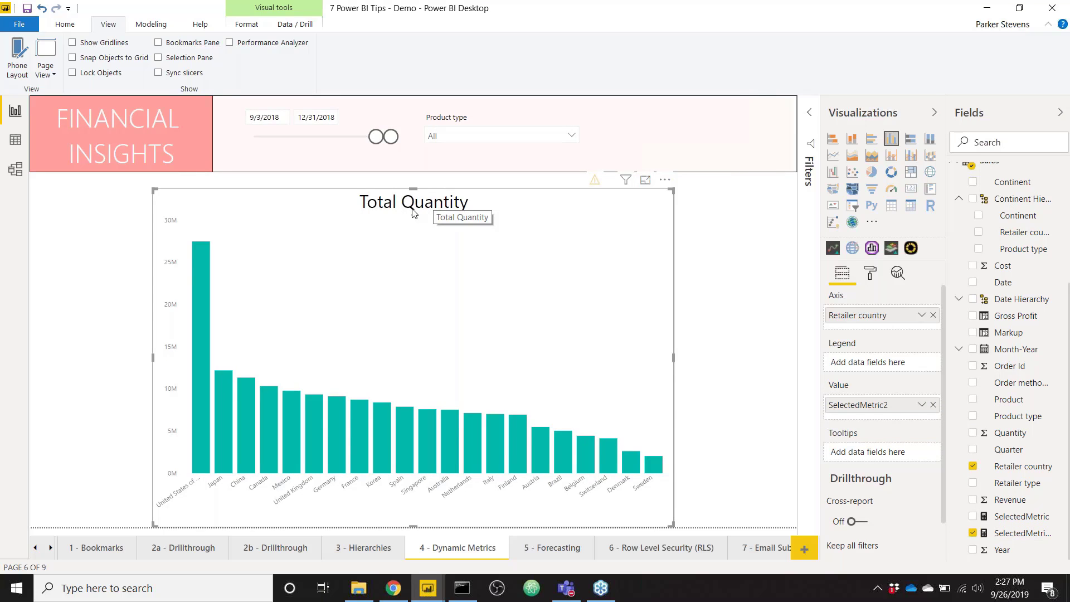
pyautogui.click(869, 273)
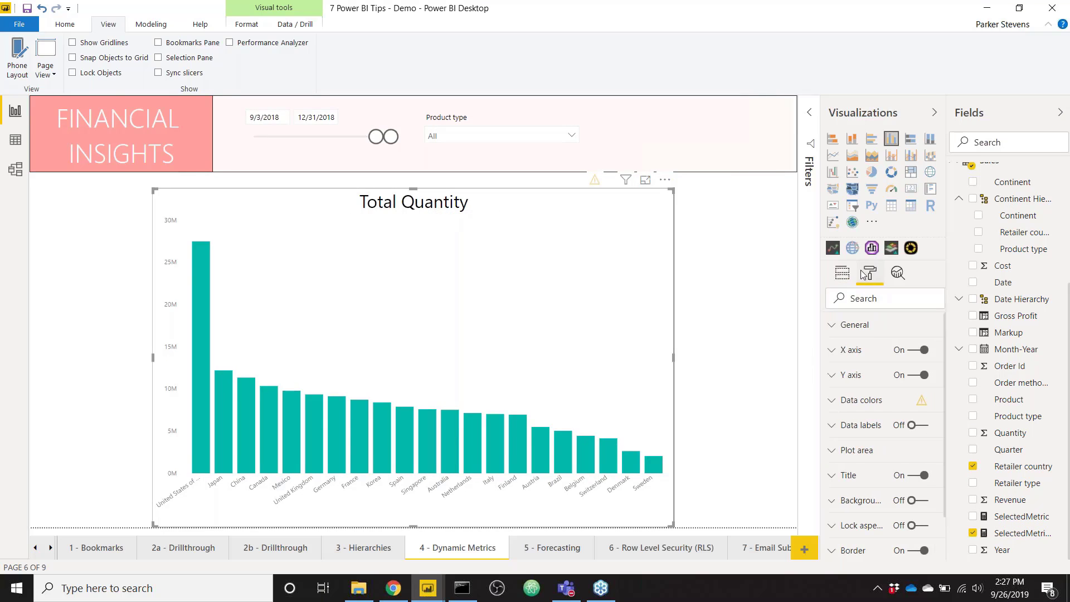
pyautogui.click(918, 475)
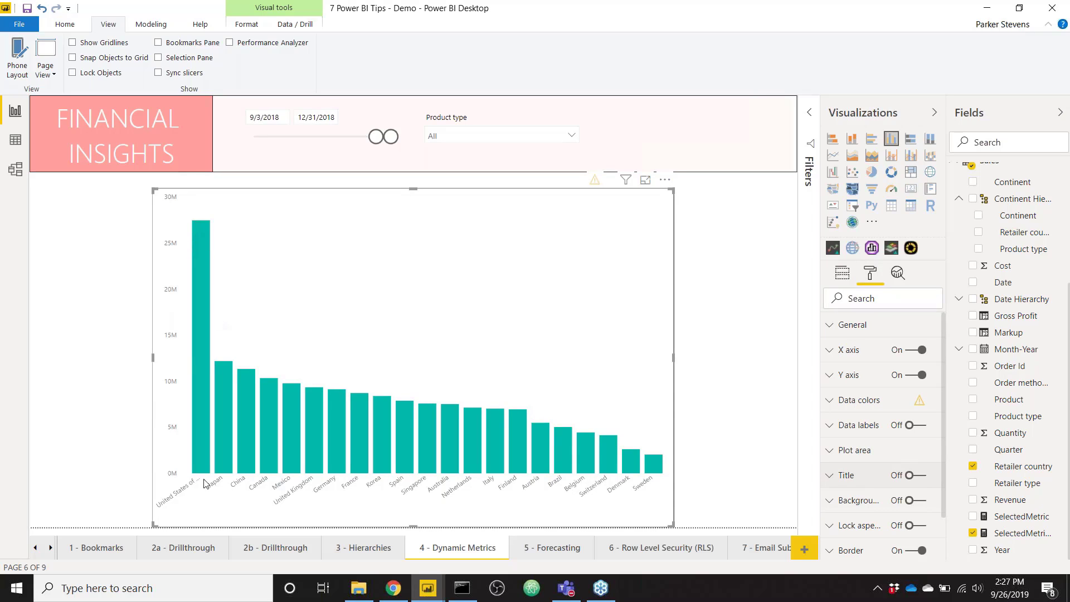
pyautogui.moveTo(193, 234)
pyautogui.rightClick(201, 292)
pyautogui.moveTo(239, 370)
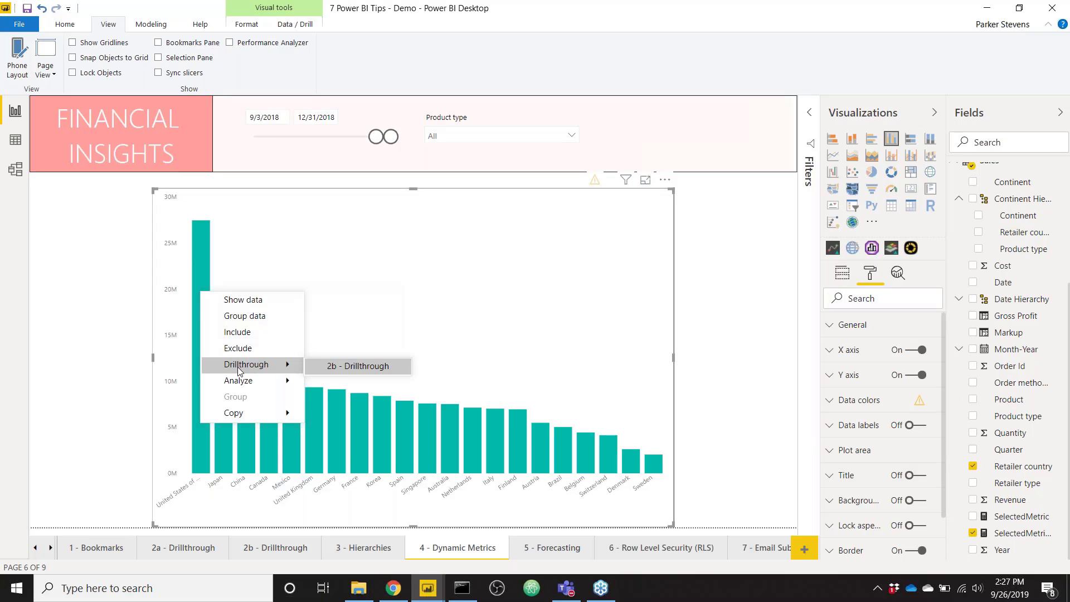
pyautogui.click(714, 287)
# - Show the formula of the SelectedMetric2 measure and examine its SUM expression
pyautogui.click(1035, 536)
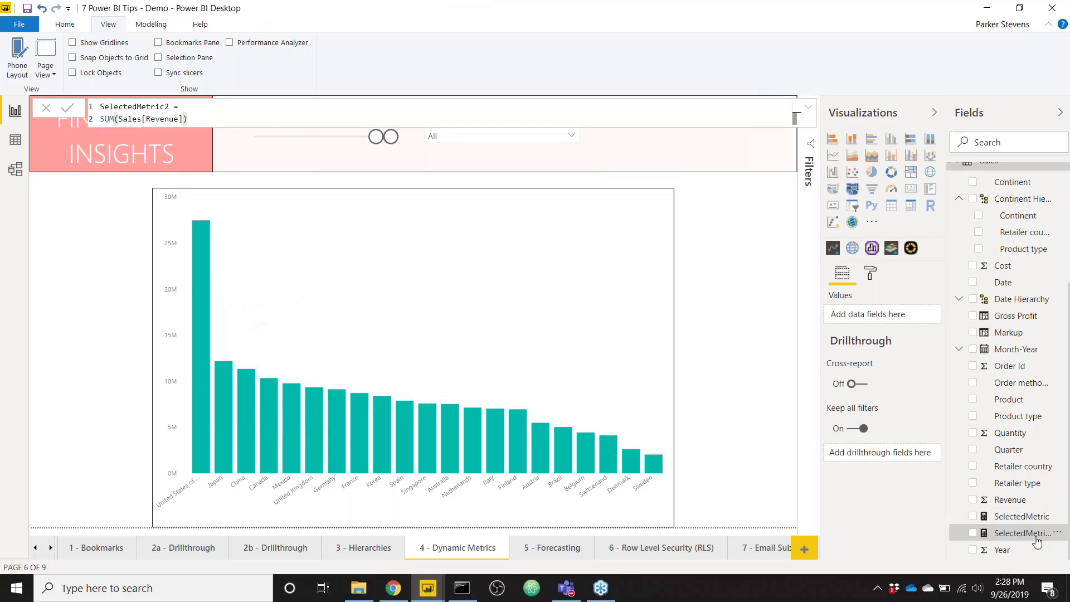
pyautogui.moveTo(197, 119); pyautogui.dragTo(93, 116)
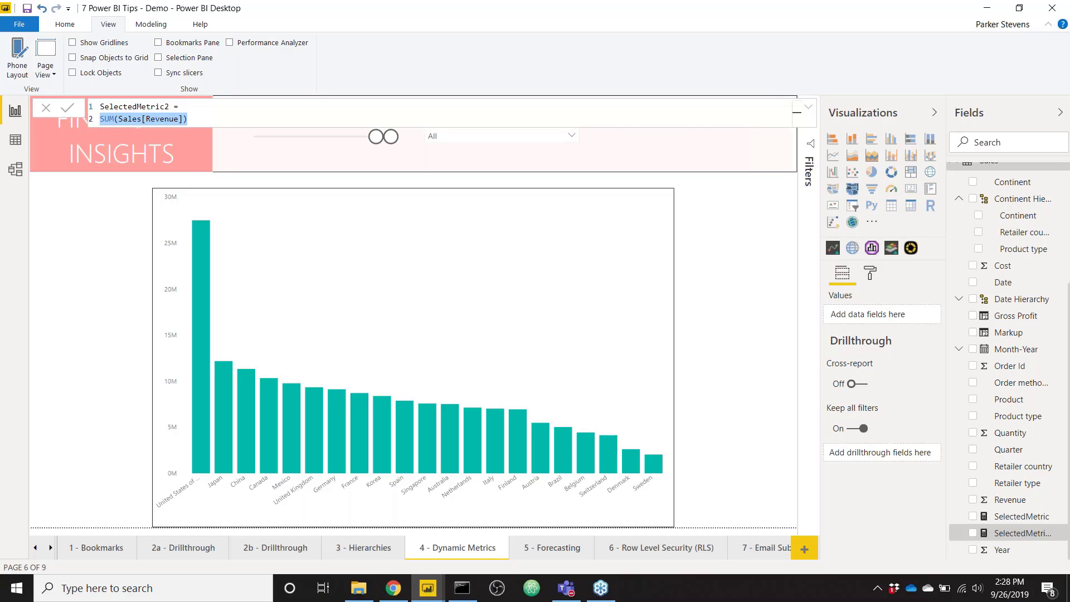
pyautogui.click(97, 224)
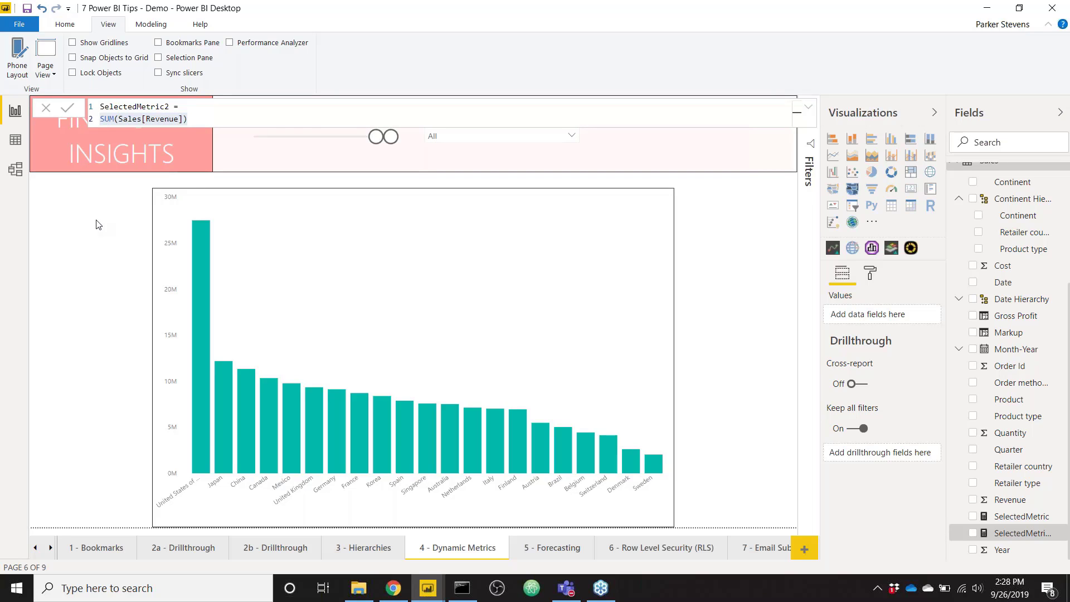
# - Collapse the Continent hierarchy and the Sales and Measures tables in the field list
pyautogui.click(958, 299)
pyautogui.click(959, 199)
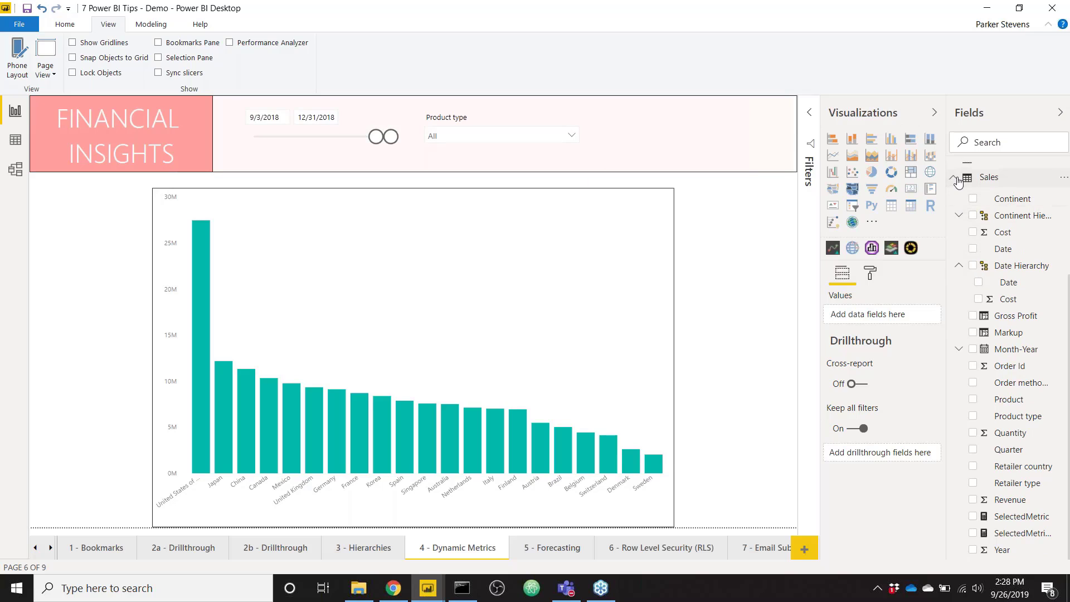
pyautogui.click(955, 177)
pyautogui.click(957, 179)
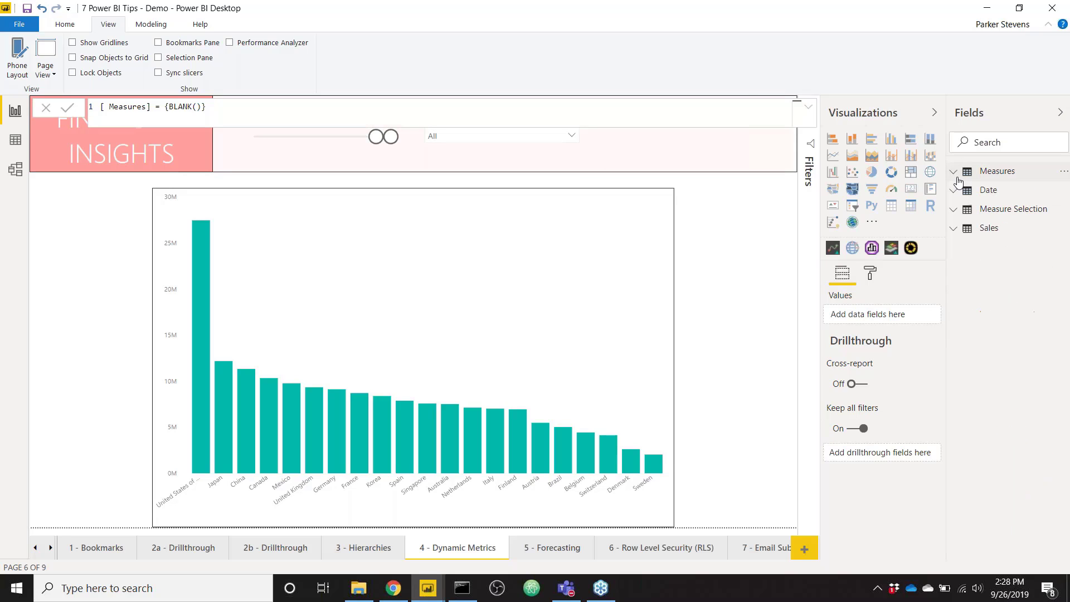
pyautogui.click(749, 327)
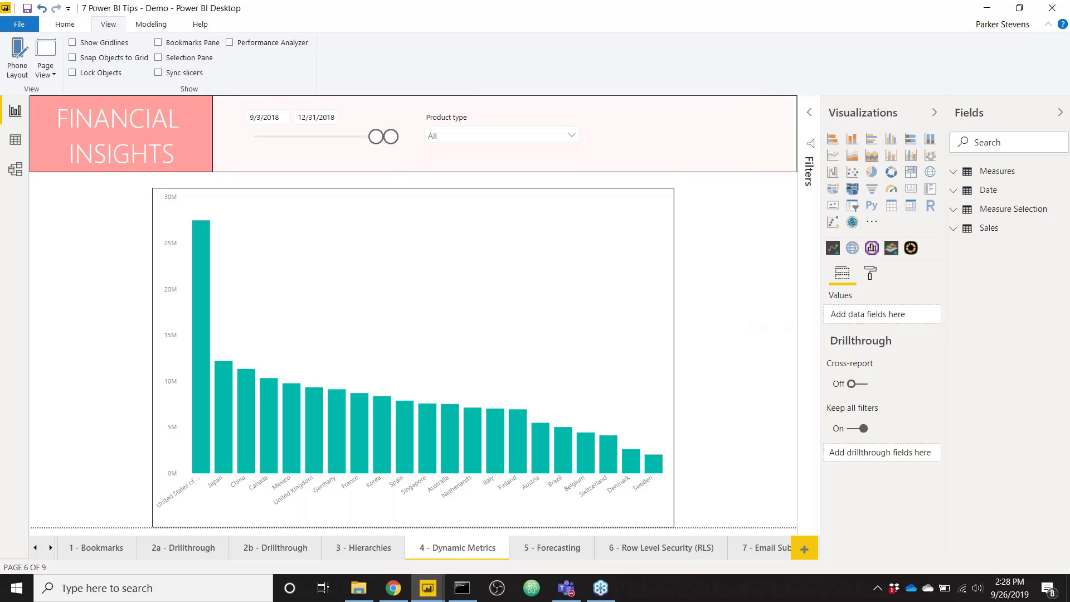
# - Start a manually entered table named Metrics and rename its first column Metrics
pyautogui.click(62, 27)
pyautogui.click(178, 59)
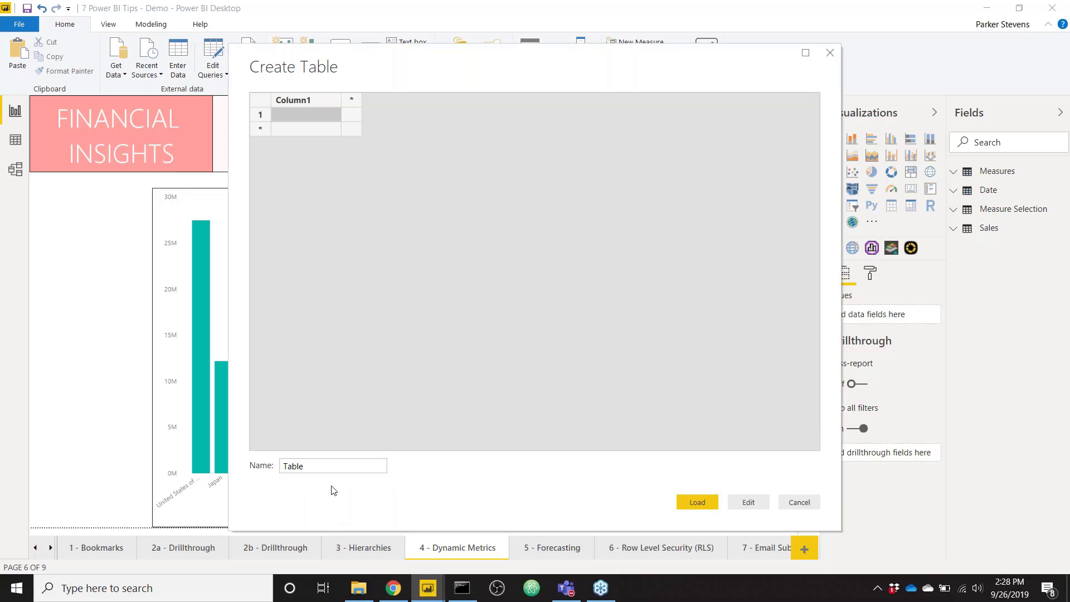
pyautogui.click(335, 467)
pyautogui.doubleClick(335, 467)
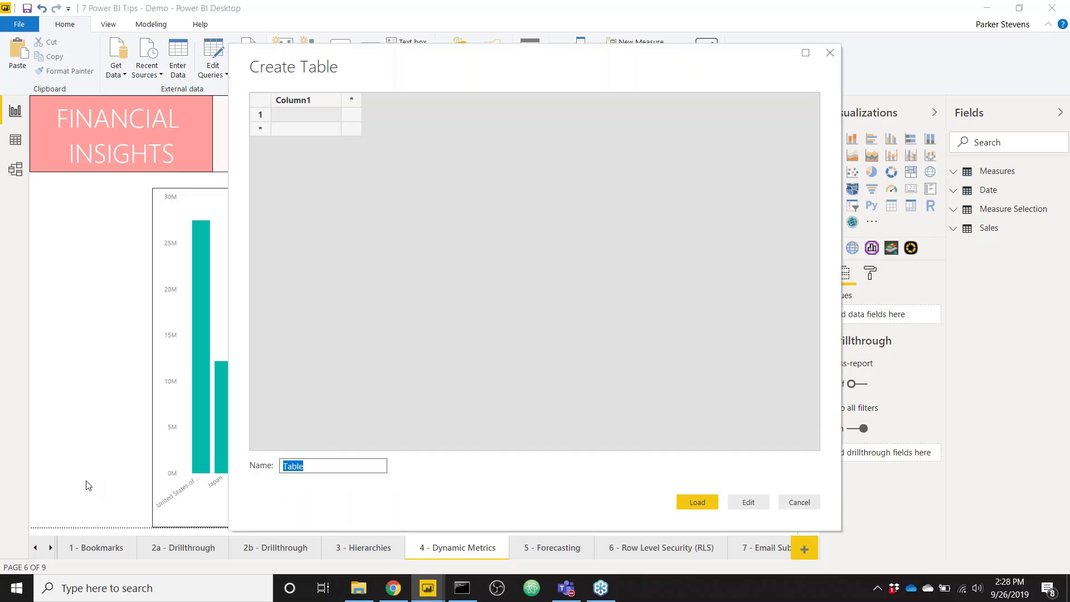
pyautogui.write('Metrics')
pyautogui.doubleClick(325, 95)
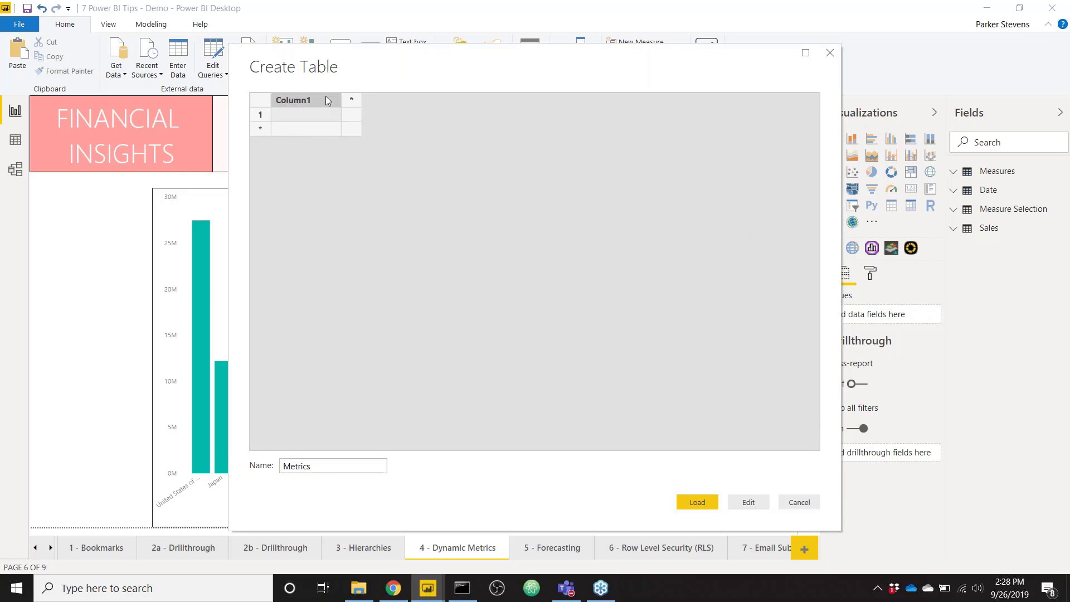
pyautogui.write('Metrics')
# - Fill the Metrics column with the rows Cost, Revenue and Quantity, and load the table into the model
pyautogui.click(310, 117)
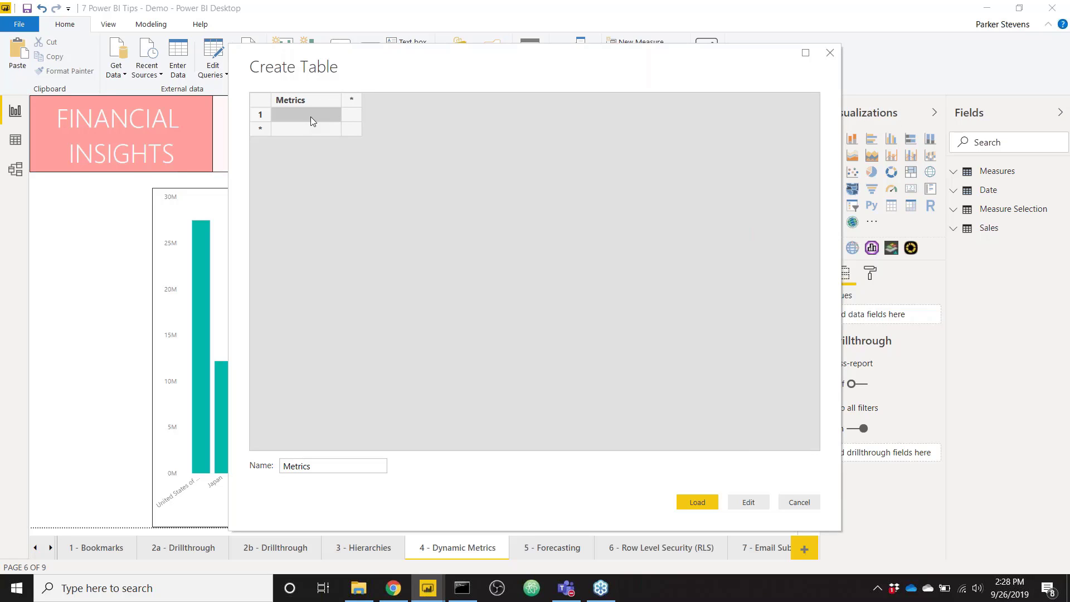
pyautogui.write('Cost')
pyautogui.press('Return')
pyautogui.write('Revenue')
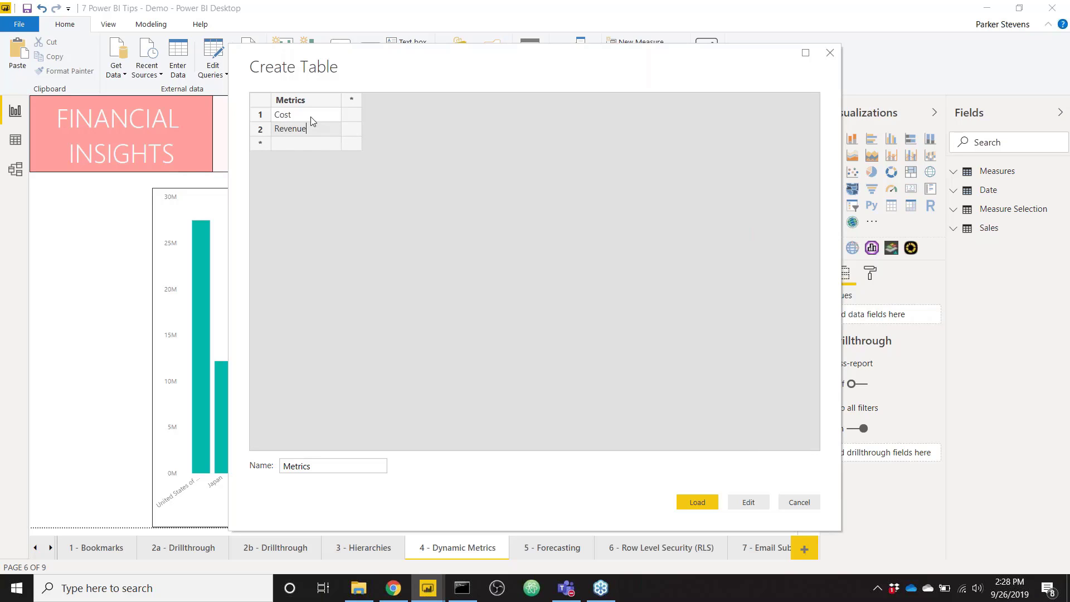
pyautogui.press('Return')
pyautogui.write('Quantioty')
pyautogui.press('BackSpace')
pyautogui.press('BackSpace')
pyautogui.press('BackSpace')
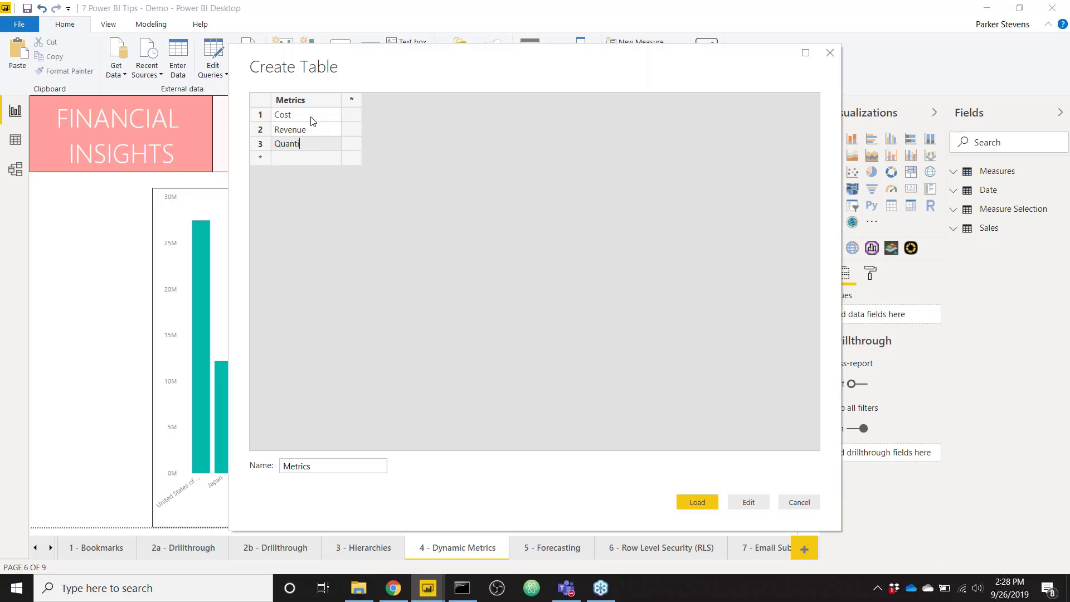
pyautogui.write('ty')
pyautogui.click(697, 502)
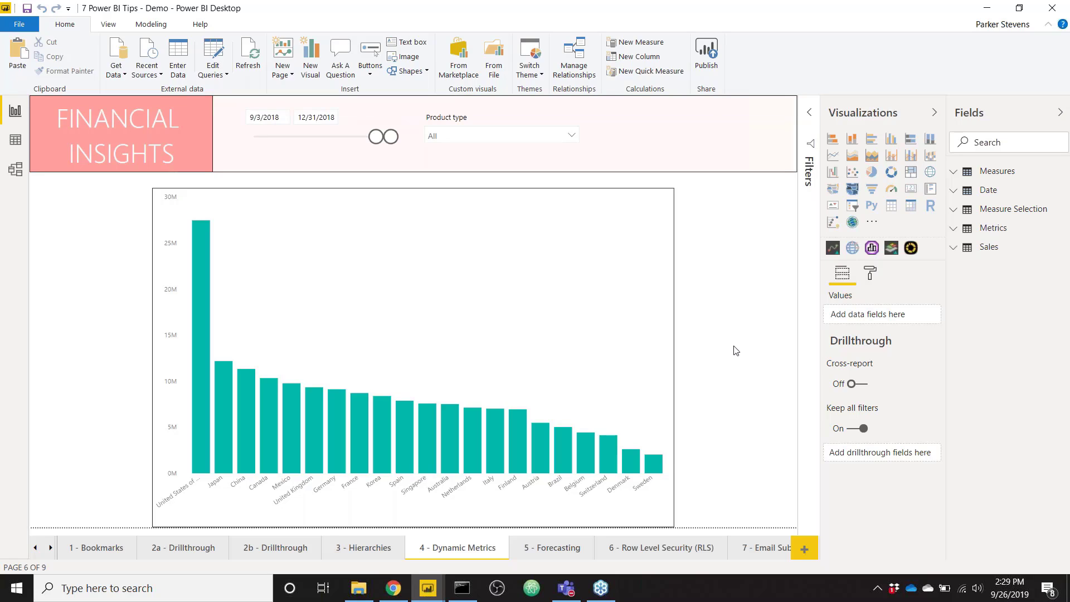
# - Add a slicer on the Metrics field, sized to fit the header band beside the Product type slicer
pyautogui.click(858, 210)
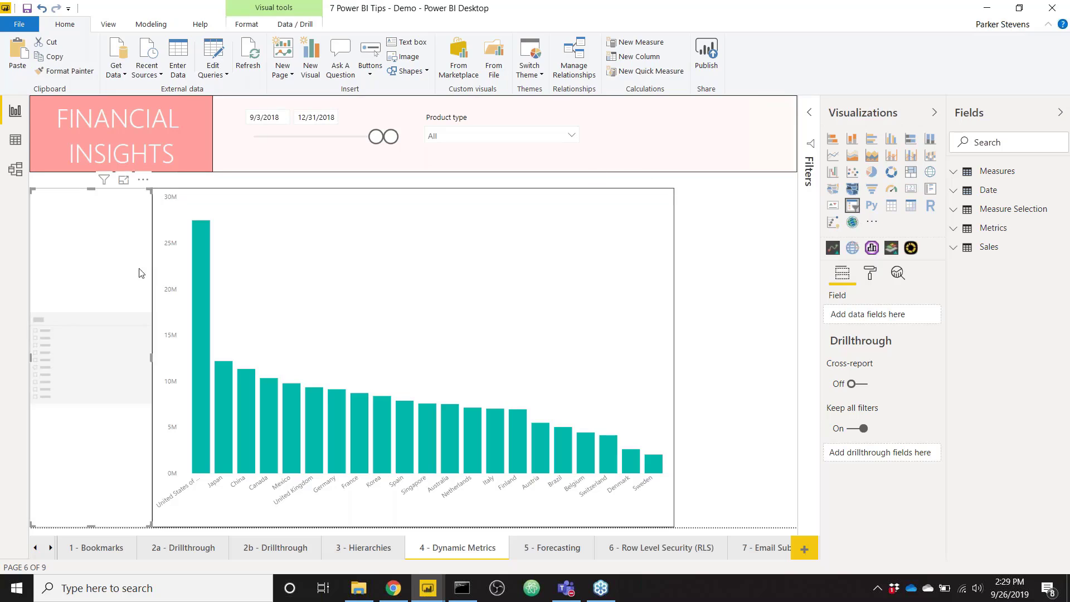
pyautogui.moveTo(141, 271); pyautogui.dragTo(656, 199)
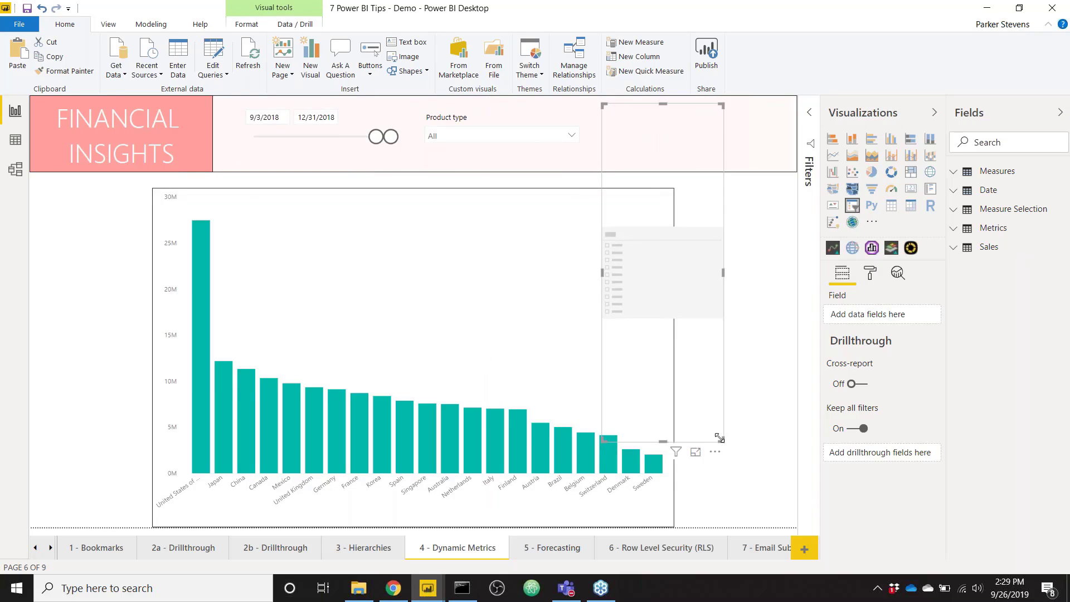
pyautogui.moveTo(720, 438); pyautogui.dragTo(778, 157)
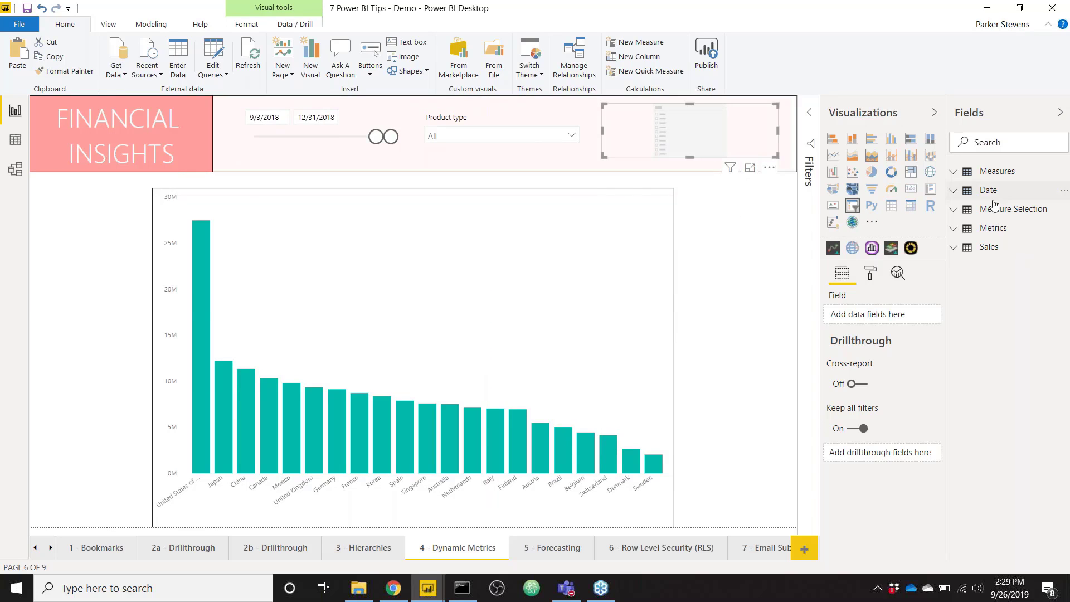
pyautogui.click(1010, 232)
pyautogui.moveTo(1007, 249); pyautogui.dragTo(870, 315)
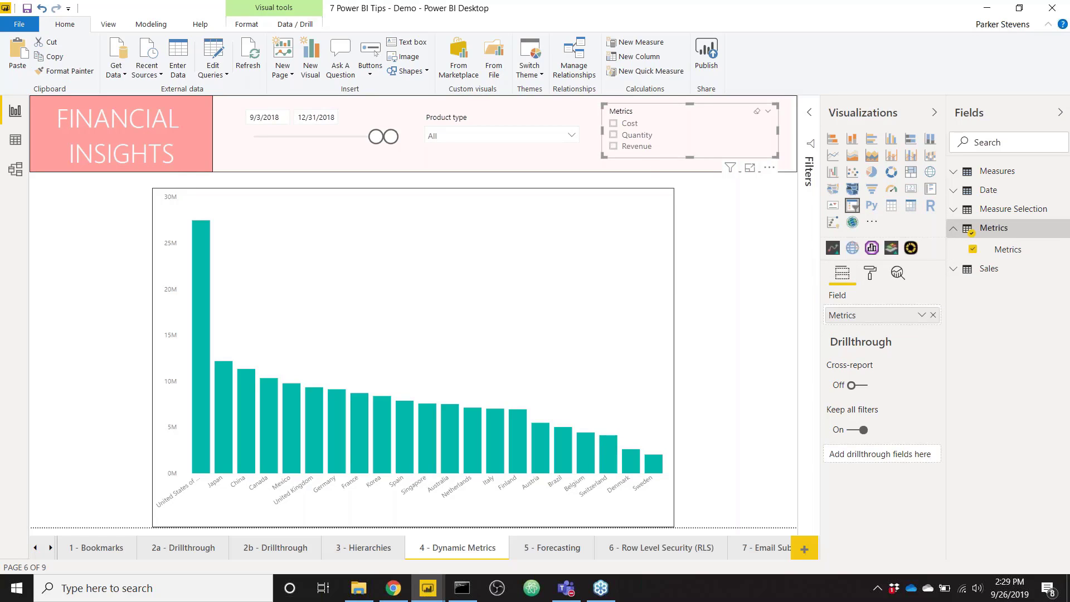
# - Set the Metrics slicer's orientation to Horizontal
pyautogui.click(871, 272)
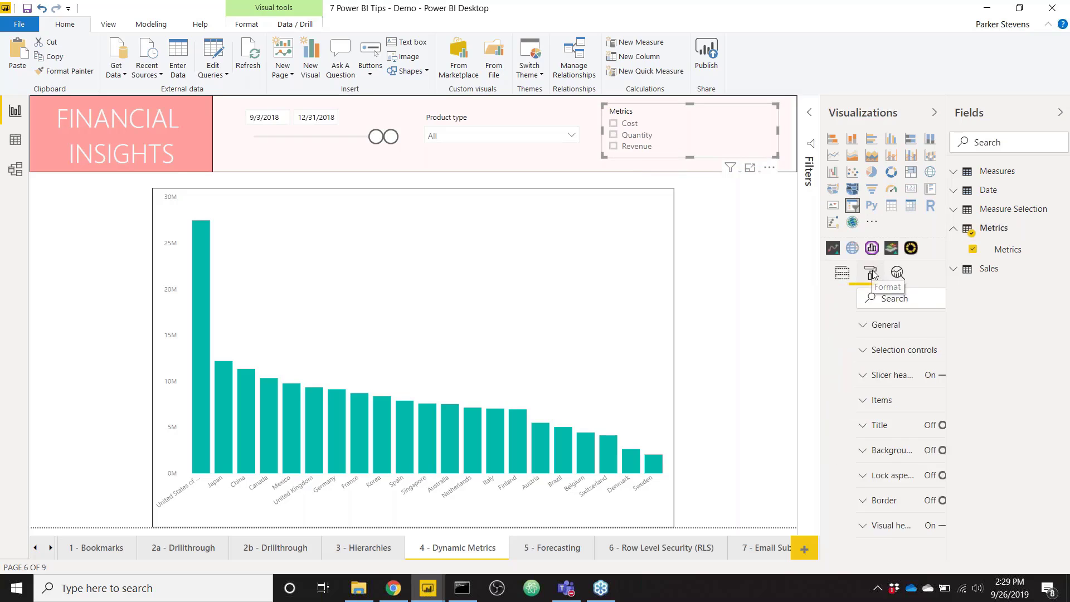
pyautogui.click(864, 352)
pyautogui.click(870, 356)
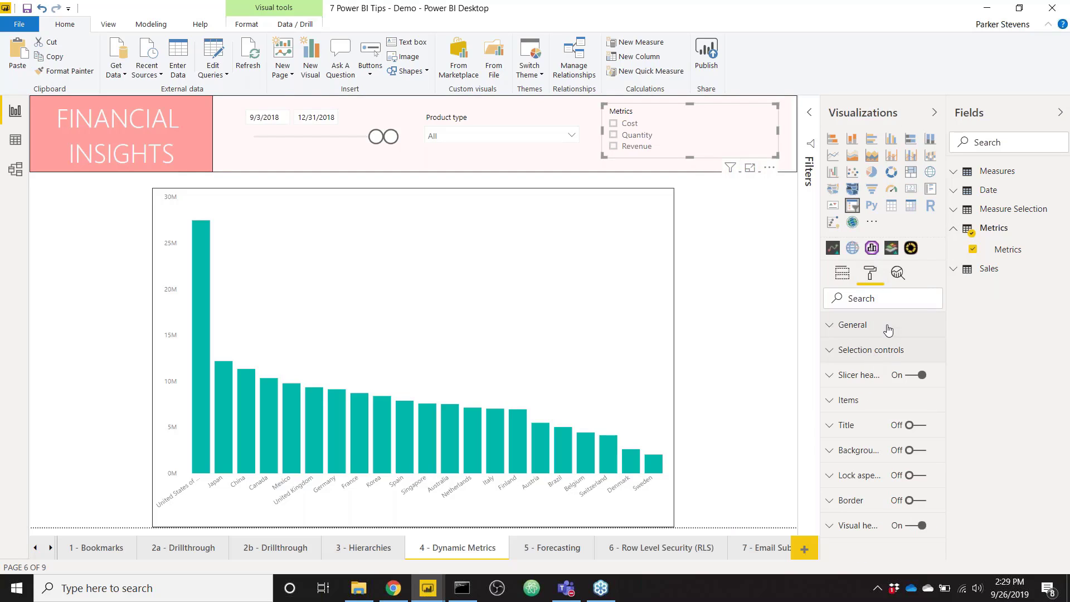
pyautogui.click(887, 329)
pyautogui.click(878, 454)
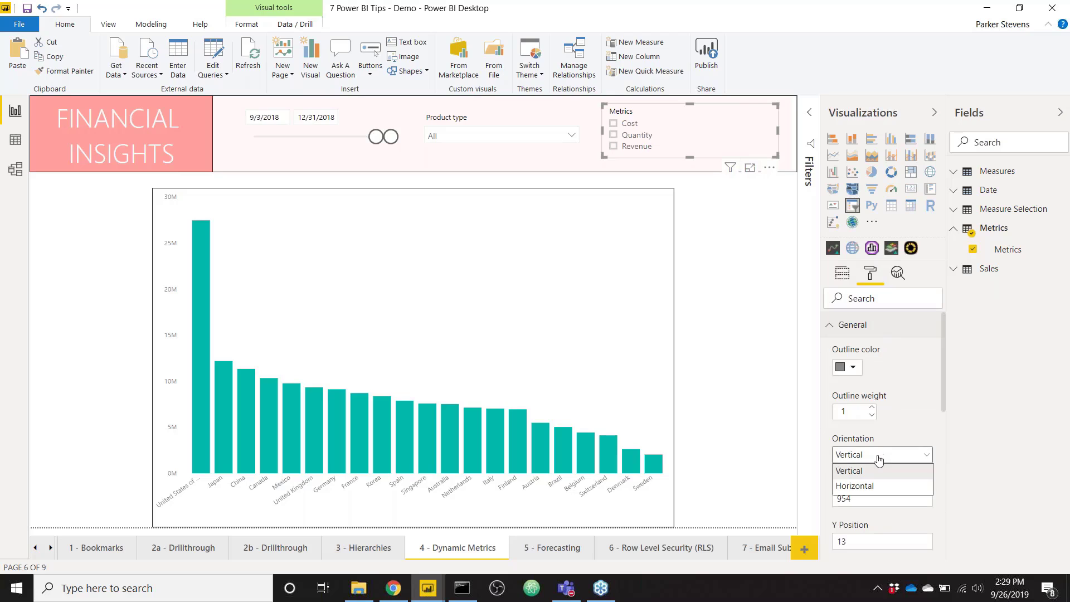
pyautogui.click(872, 488)
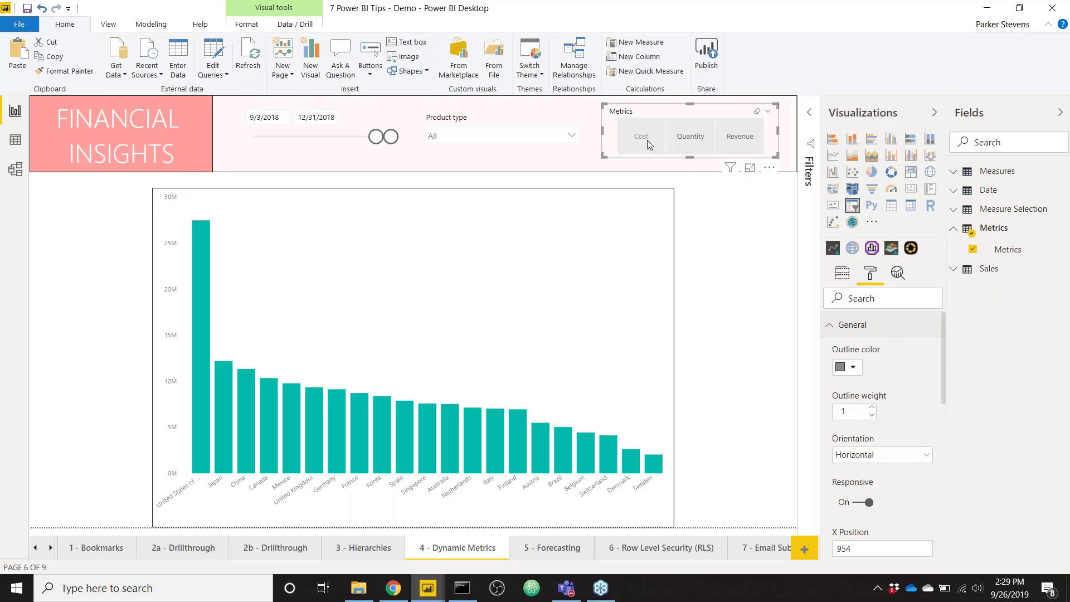
# - Try the Cost and Quantity options of the Metrics slicer and leave Revenue selected
pyautogui.click(646, 139)
pyautogui.click(684, 139)
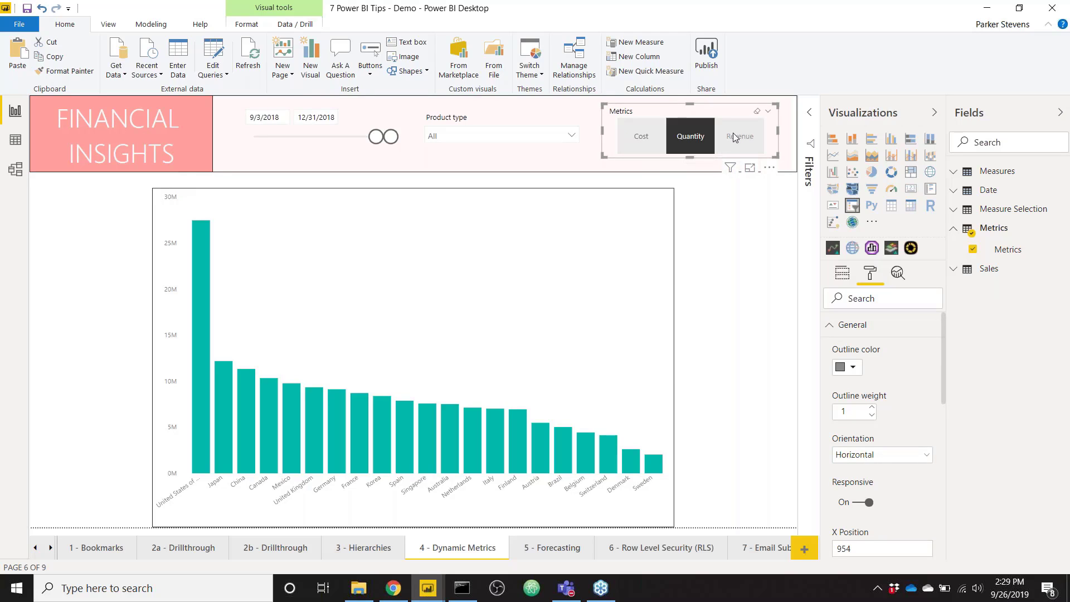
pyautogui.click(734, 132)
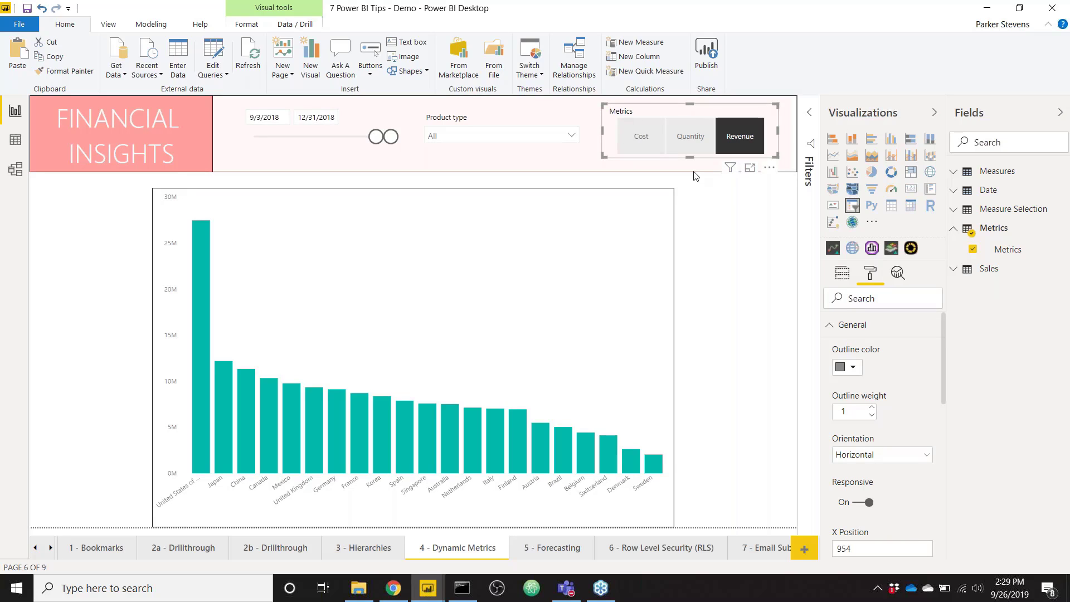
# - Open the SelectedMetric2 measure in the Sales table and replace its SUM expression with a SWITCH function that evaluates TRUE()
pyautogui.click(990, 270)
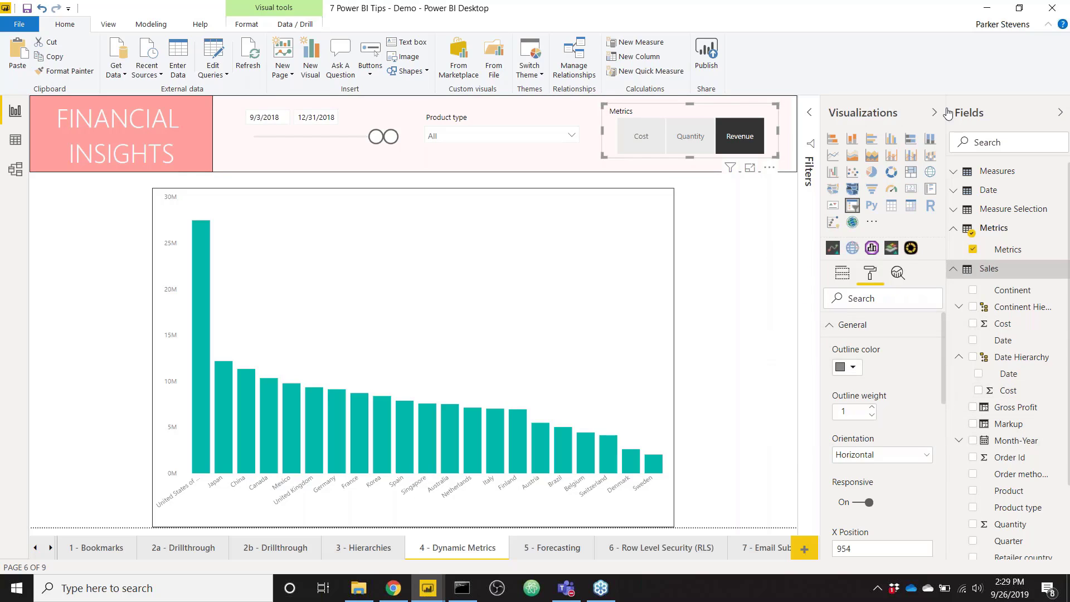
pyautogui.scroll(-3, 976, 356)
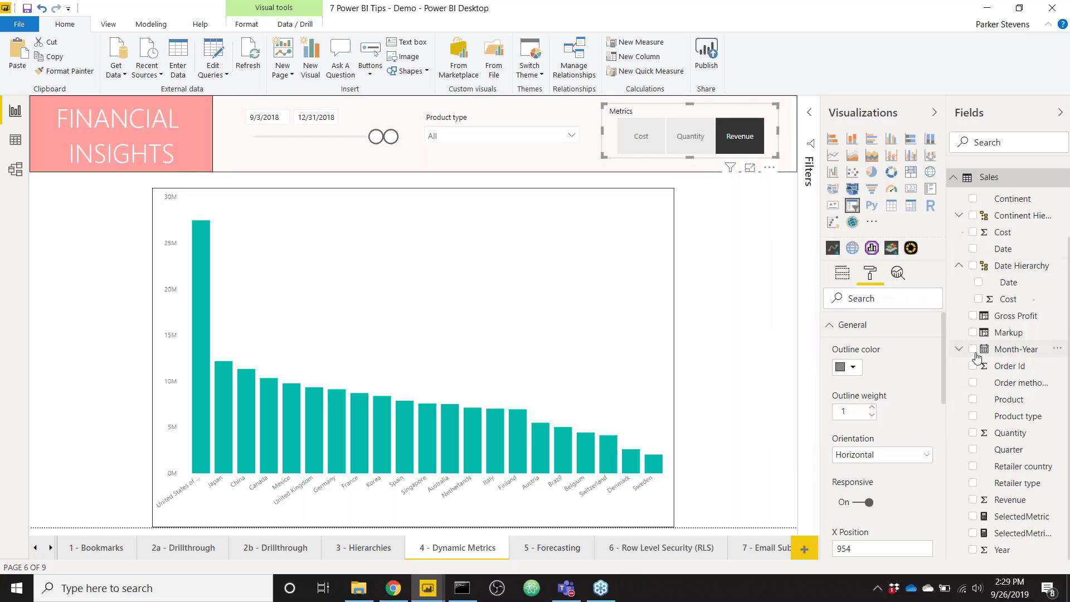
pyautogui.click(1032, 536)
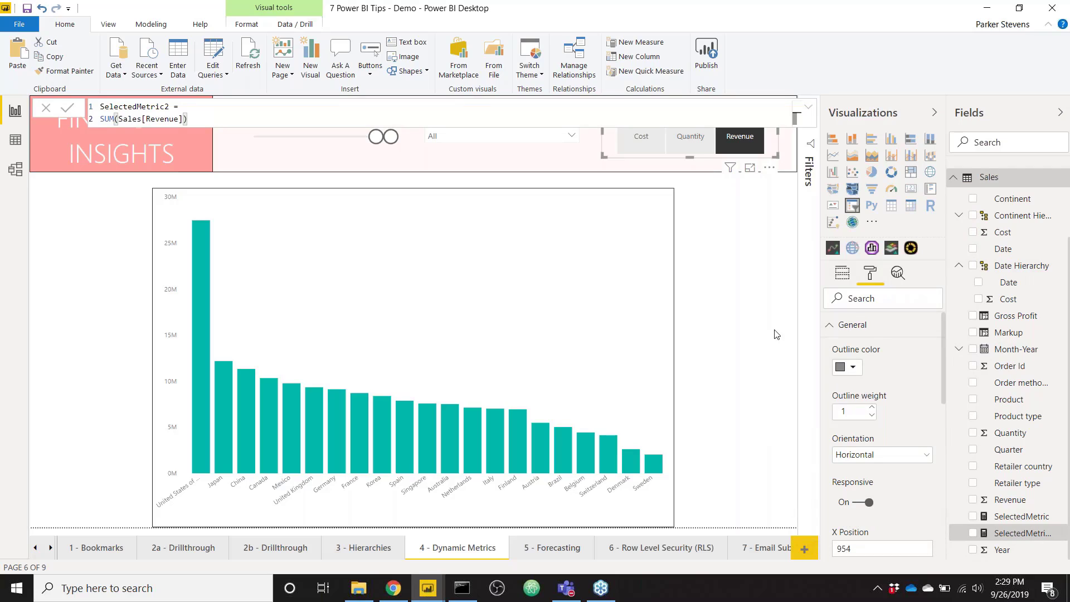
pyautogui.click(733, 139)
pyautogui.moveTo(188, 119); pyautogui.dragTo(102, 119)
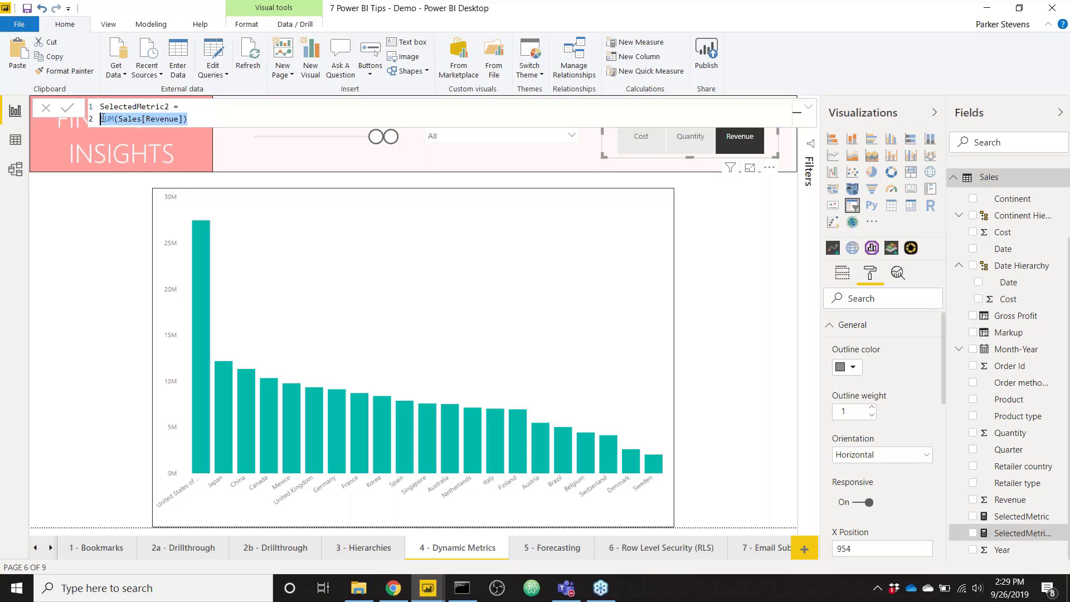
pyautogui.write('SWITCH(')
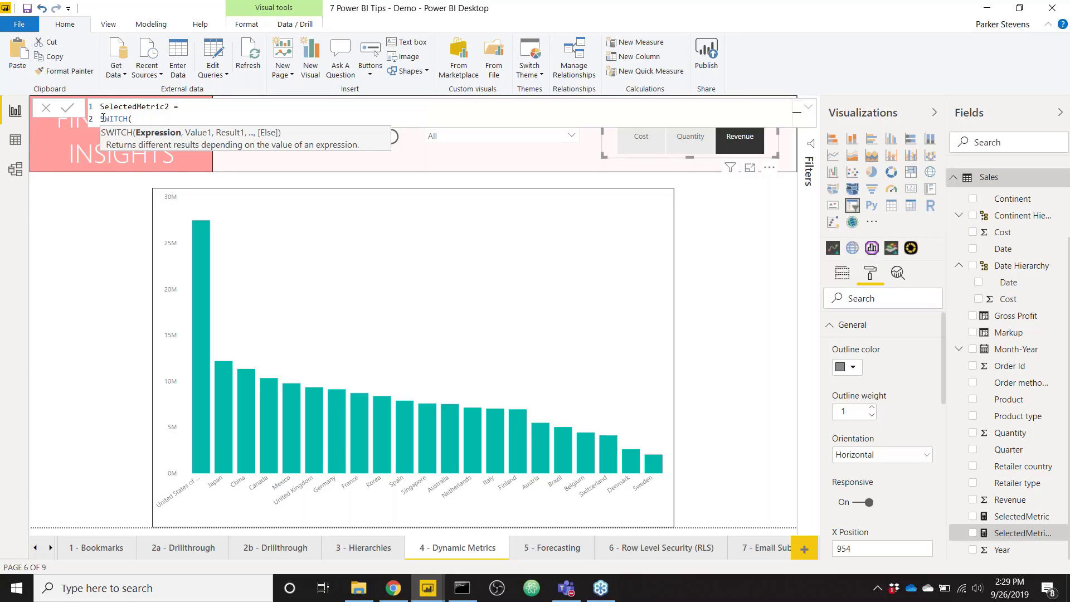
pyautogui.hotkey('shift', 'Return')
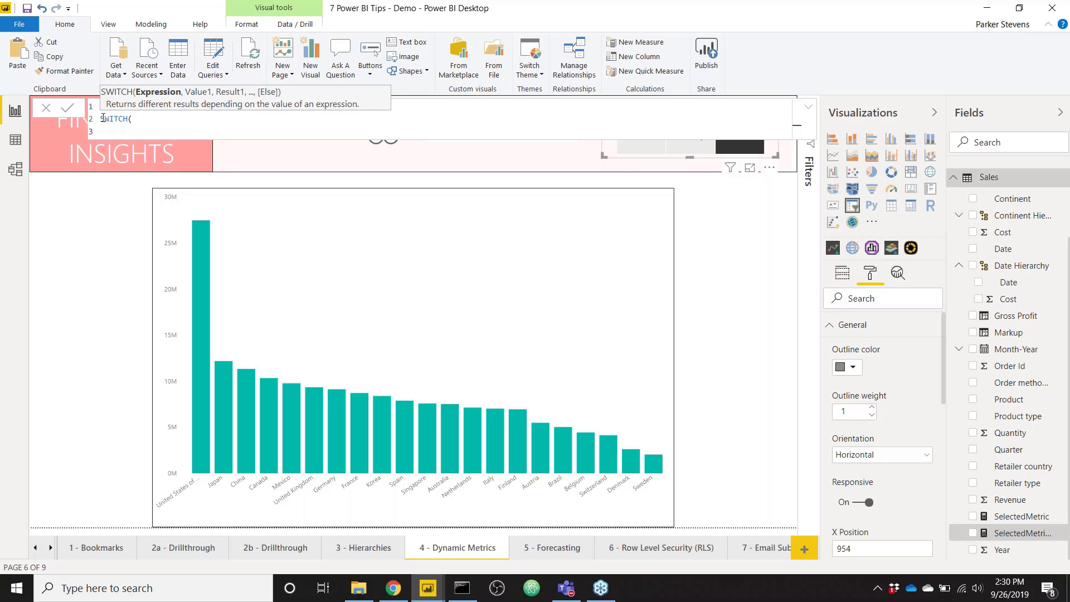
pyautogui.write('TRUE(),')
pyautogui.press('Return')
# - Add the first SWITCH condition, "Cost" IN ALLSELECTED(Metrics[Metrics]), with SUM(Sales[Cost]) as its result
pyautogui.write('"')
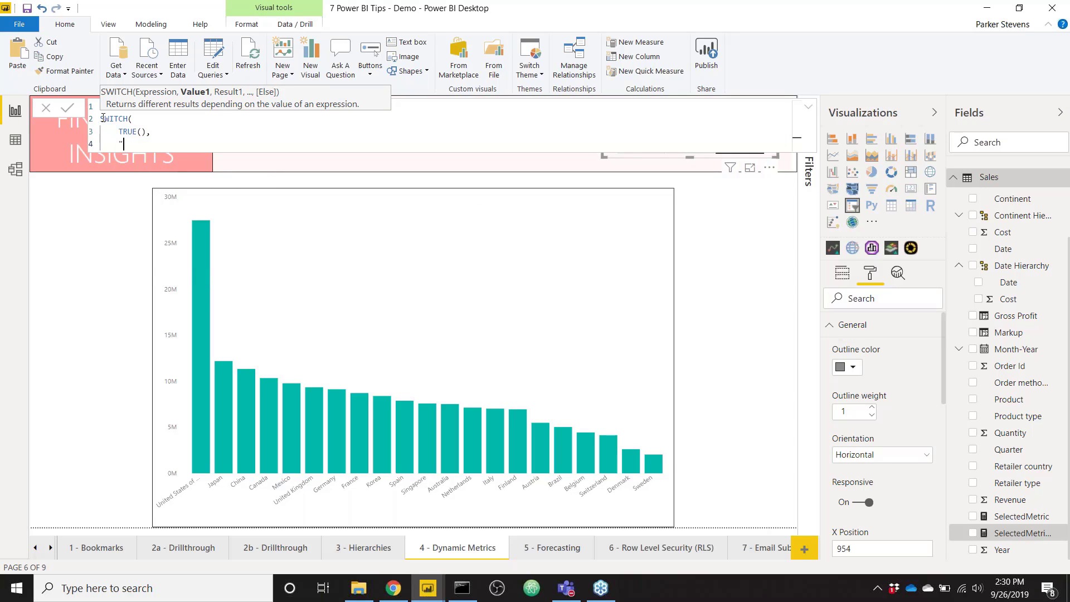
pyautogui.write('Cost" IN A')
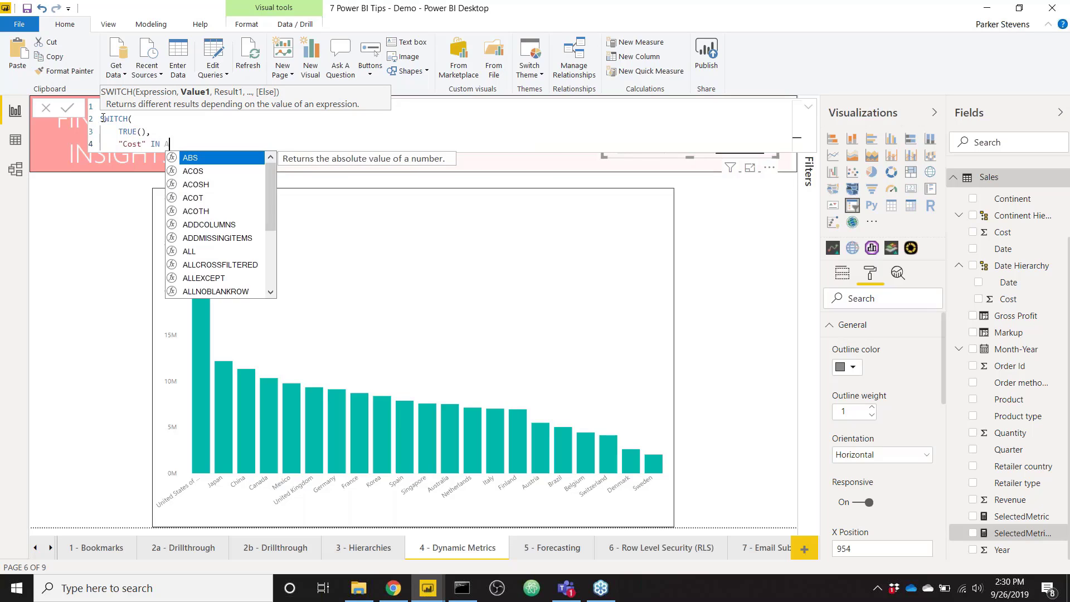
pyautogui.write('LLSELECTED(Metrics[Metrics]')
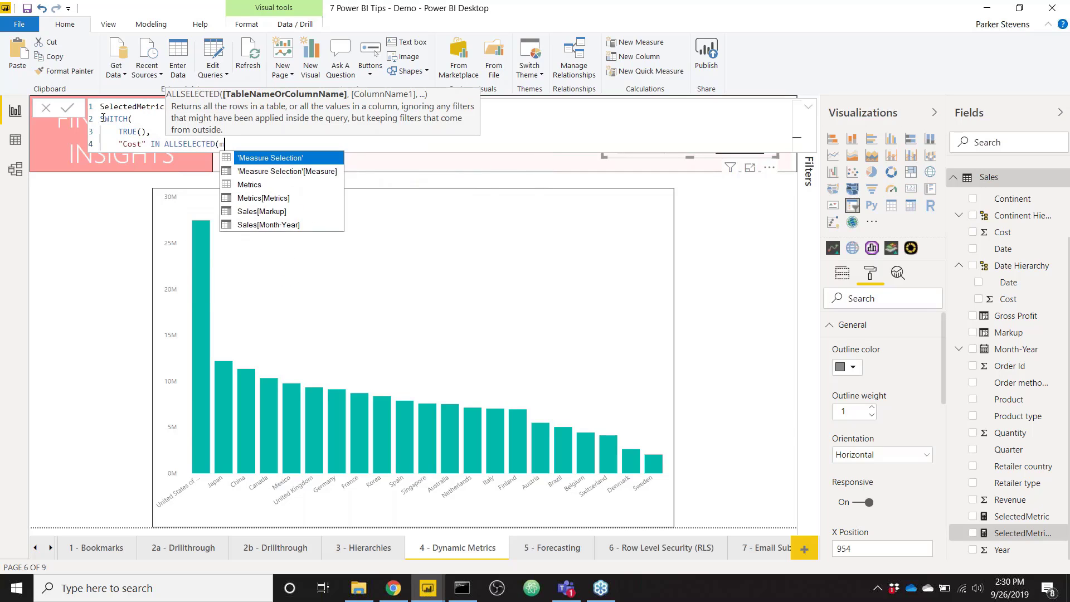
pyautogui.write('),')
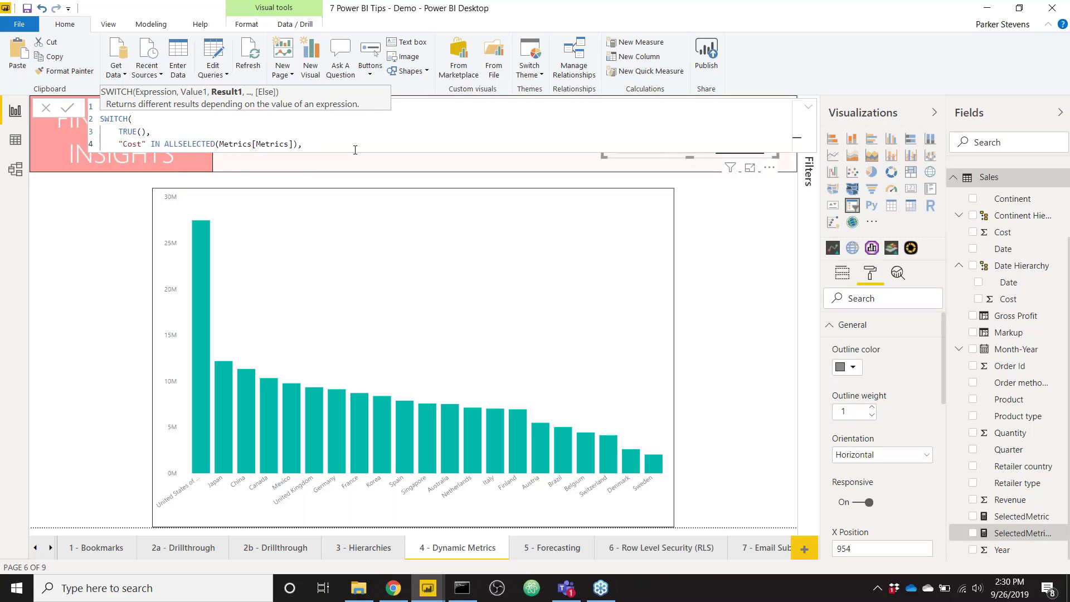
pyautogui.write('SUM(Sales[Cost]')
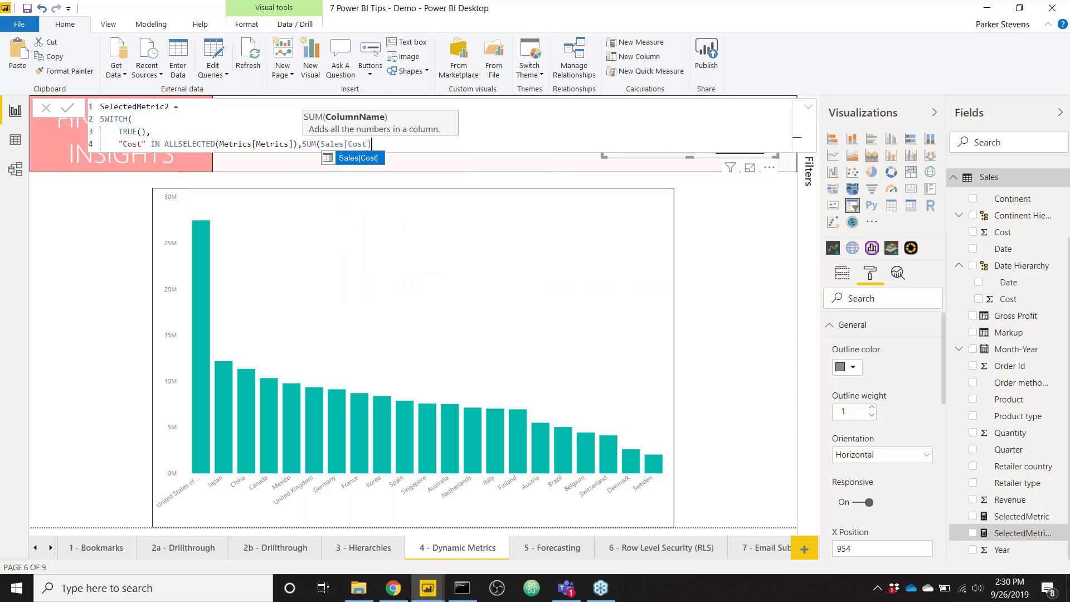
pyautogui.write('),')
pyautogui.hotkey('shift', 'Return')
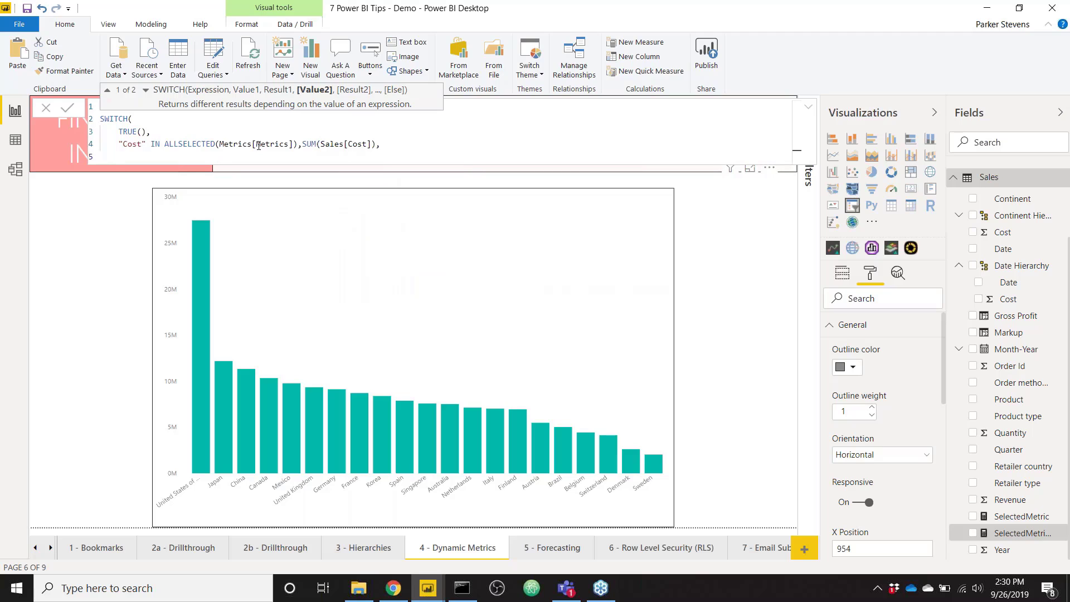
# - Duplicate the Cost line and adapt it to test for "Revenue" and return SUM(Sales[Revenue])
pyautogui.moveTo(115, 144); pyautogui.dragTo(387, 149)
pyautogui.hotkey('ctrl', 'c')
pyautogui.click(136, 156)
pyautogui.hotkey('ctrl', 'v')
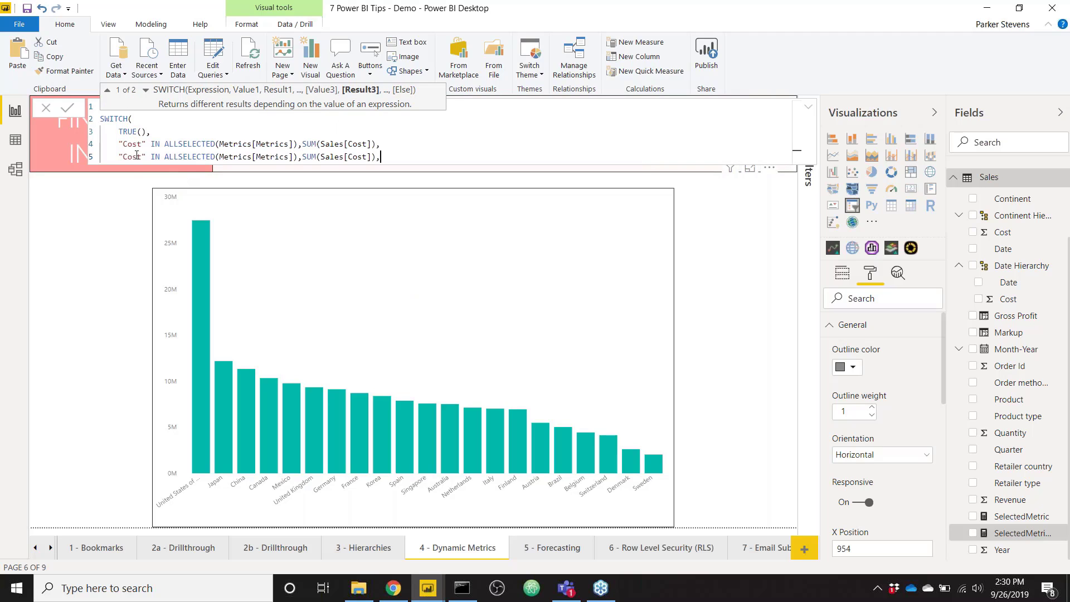
pyautogui.doubleClick(133, 156)
pyautogui.write('Revenue')
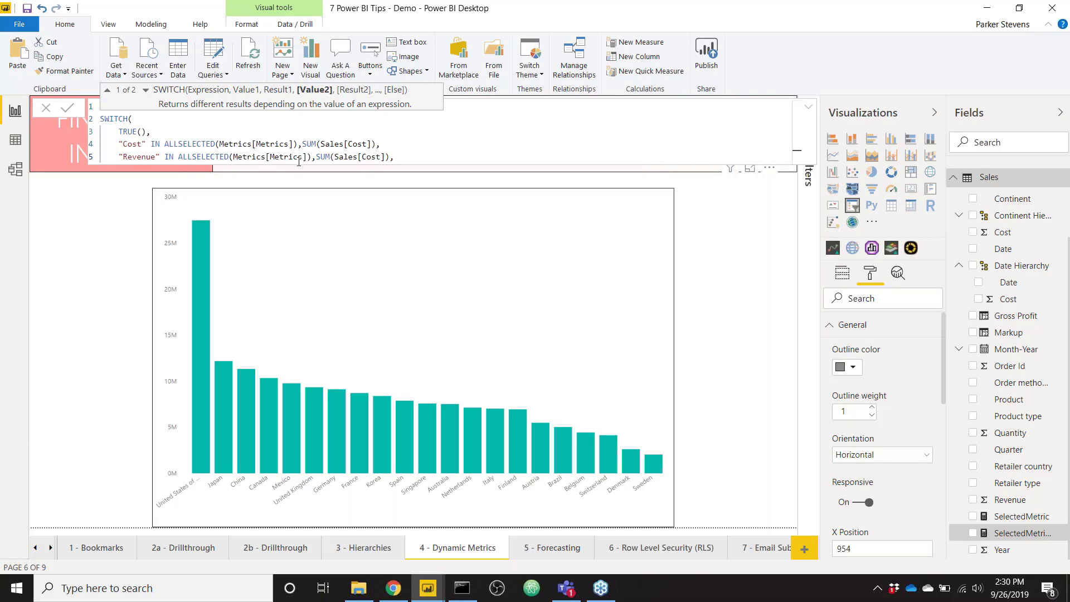
pyautogui.doubleClick(378, 156)
pyautogui.write('Re')
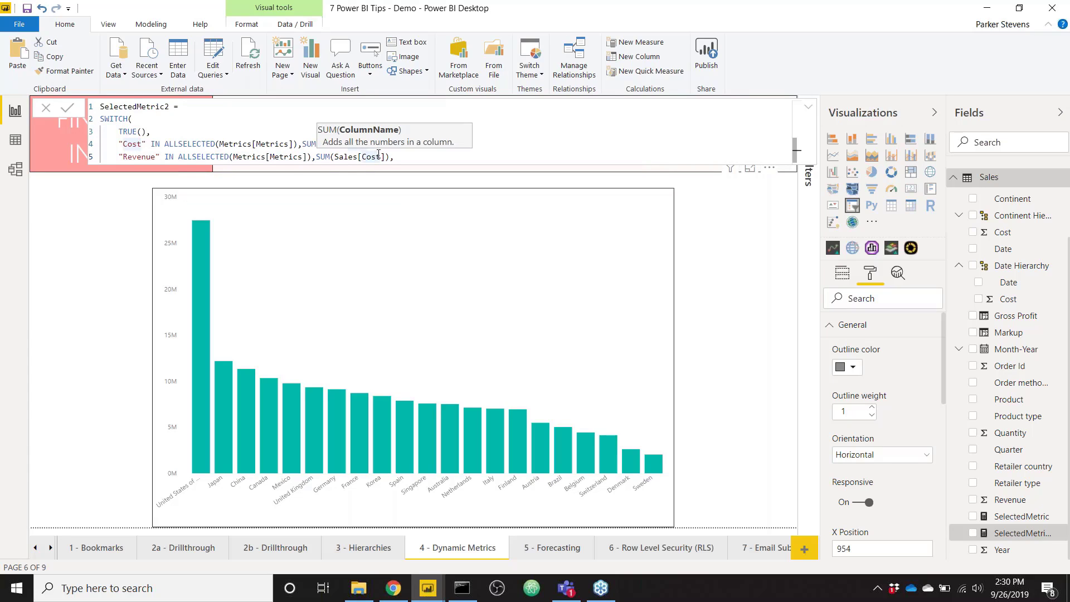
pyautogui.write('venue')
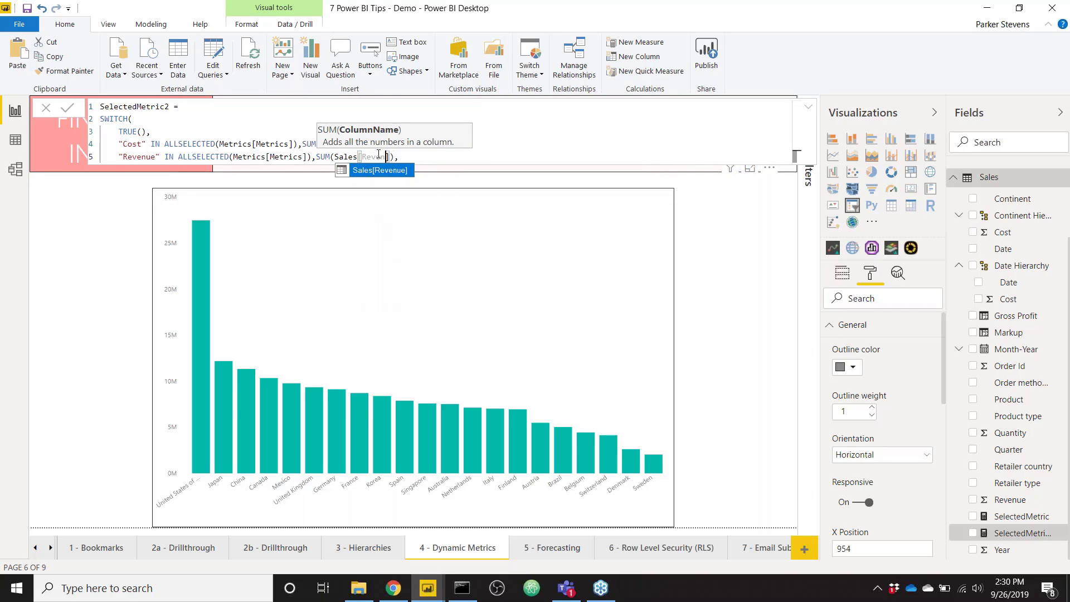
# - Add another copy of the Cost line below the Revenue line and remove its ALLSELECTED condition, keeping only the SUM expression
pyautogui.click(421, 160)
pyautogui.press('Return')
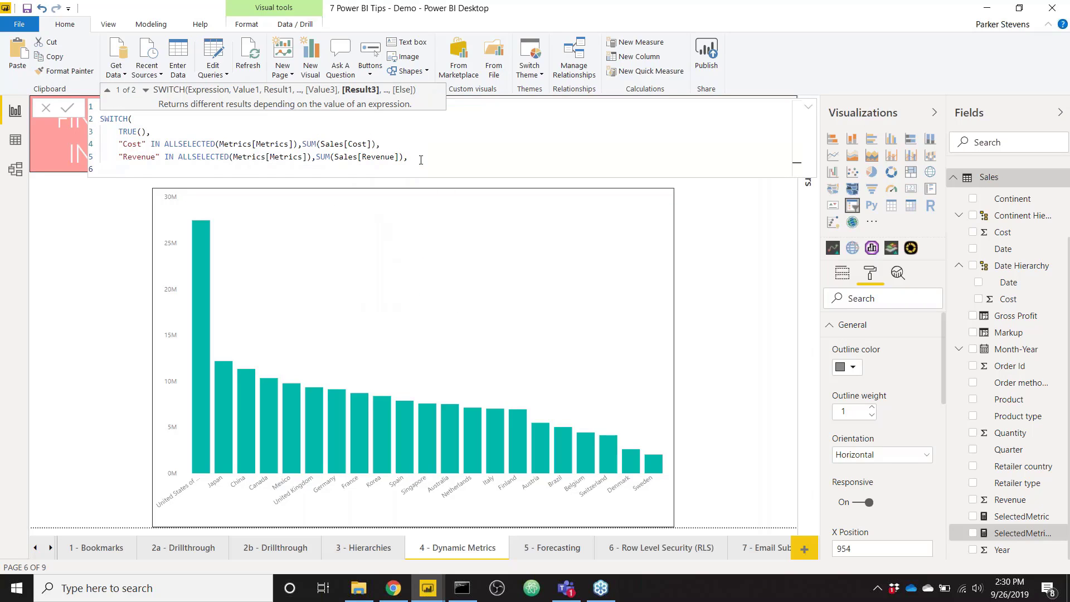
pyautogui.hotkey('ctrl', 'v')
pyautogui.doubleClick(131, 170)
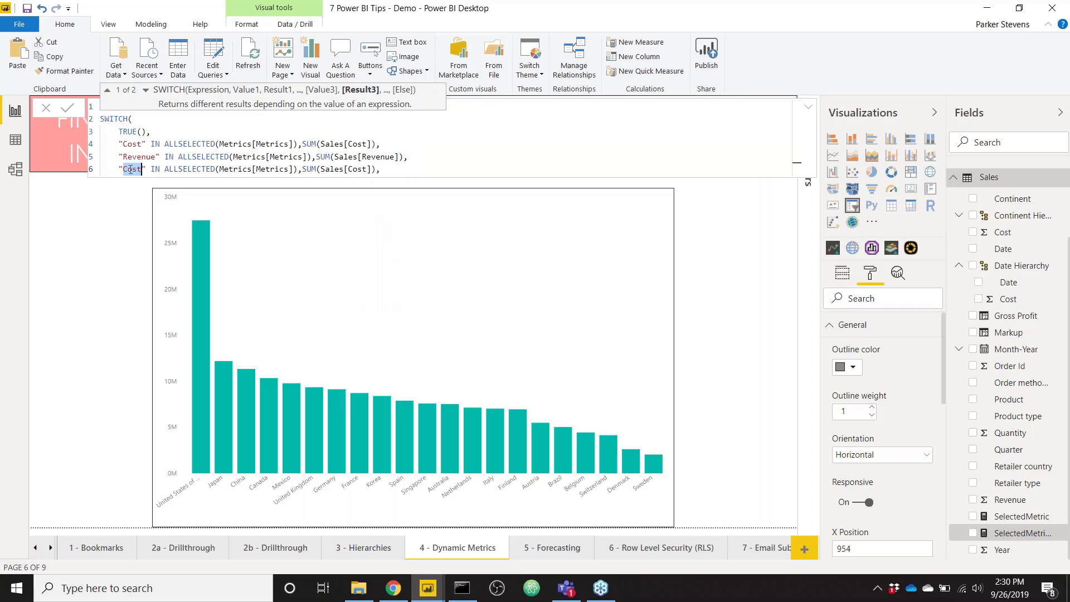
pyautogui.moveTo(302, 169); pyautogui.dragTo(121, 168)
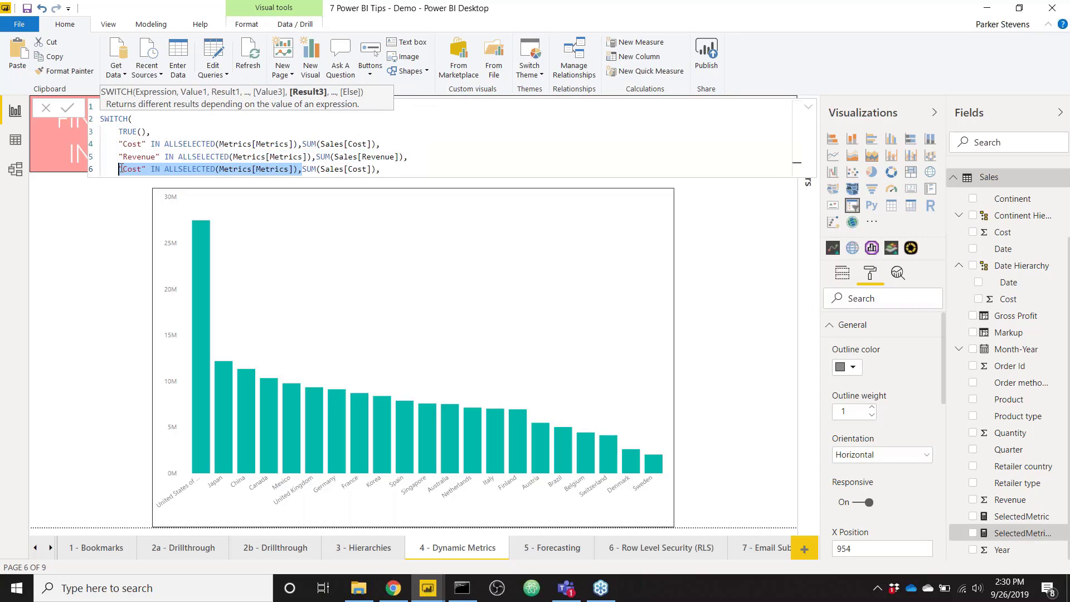
pyautogui.press('Delete')
# - Change the last line to SUM(Sales[Quantity]) without a trailing comma, close the SWITCH function and collapse the formula editor
pyautogui.doubleClick(179, 170)
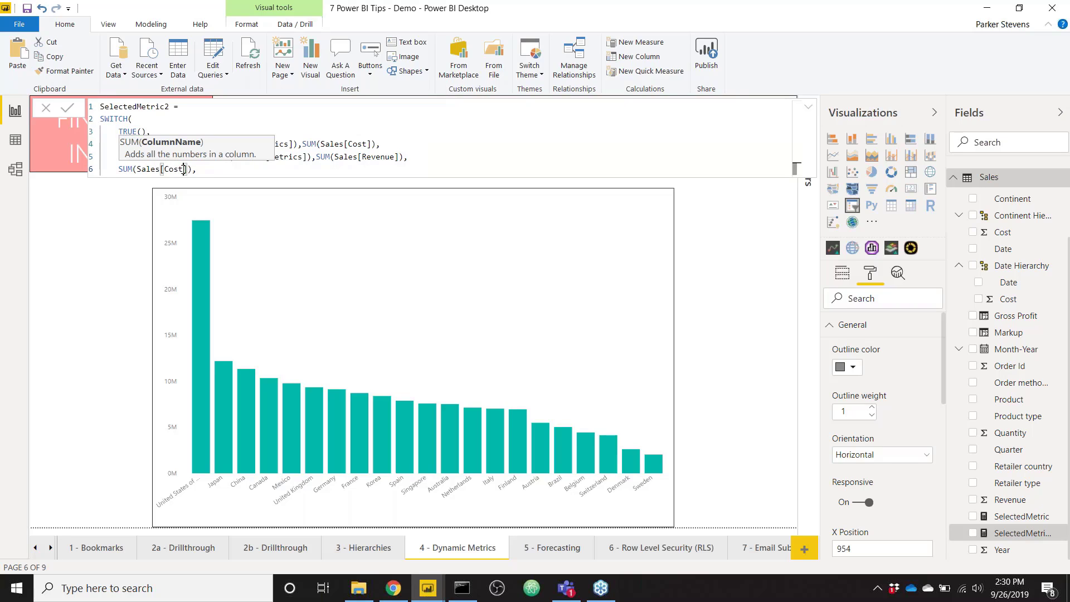
pyautogui.press('Delete')
pyautogui.write('Quantity')
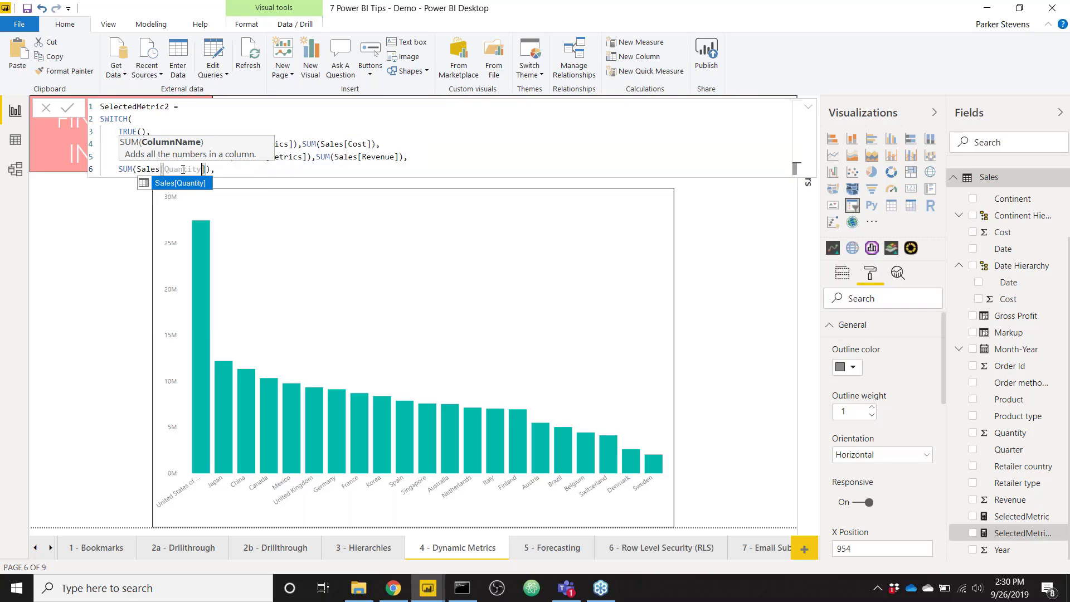
pyautogui.press('Tab')
pyautogui.press('End')
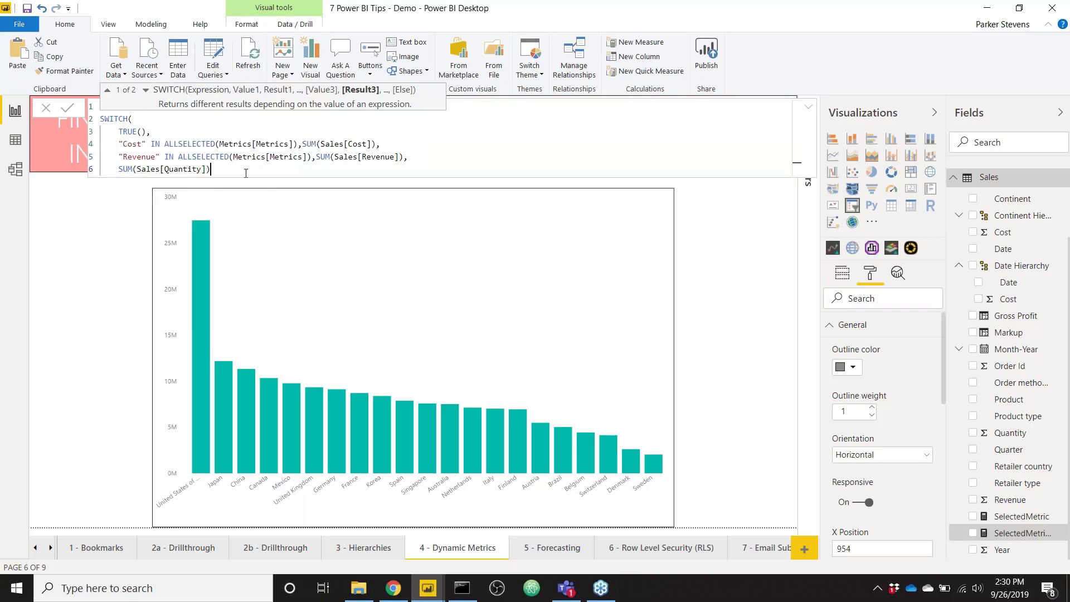
pyautogui.press('BackSpace')
pyautogui.press('Return')
pyautogui.write(')')
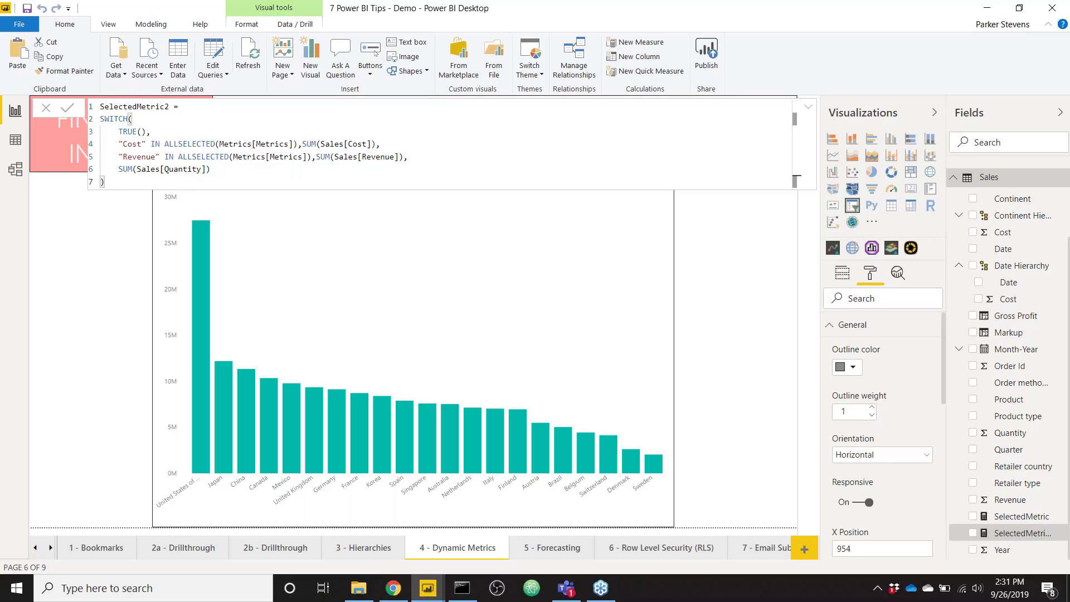
pyautogui.click(808, 108)
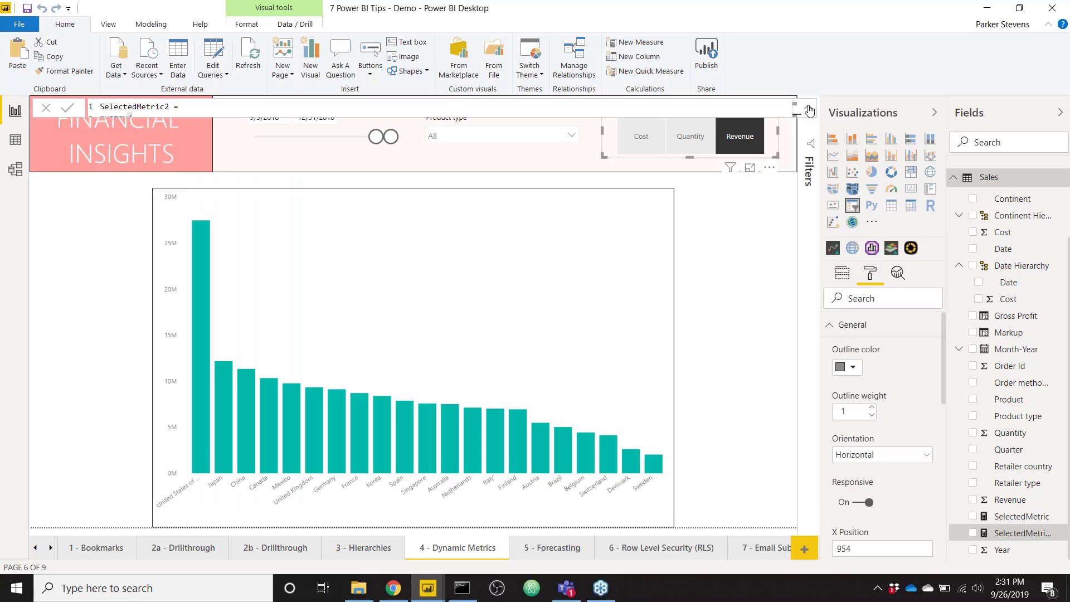
# - Check the column chart's fields, and test the Cost, Quantity and Revenue options of the Metrics slicer, ending on Revenue
pyautogui.click(554, 249)
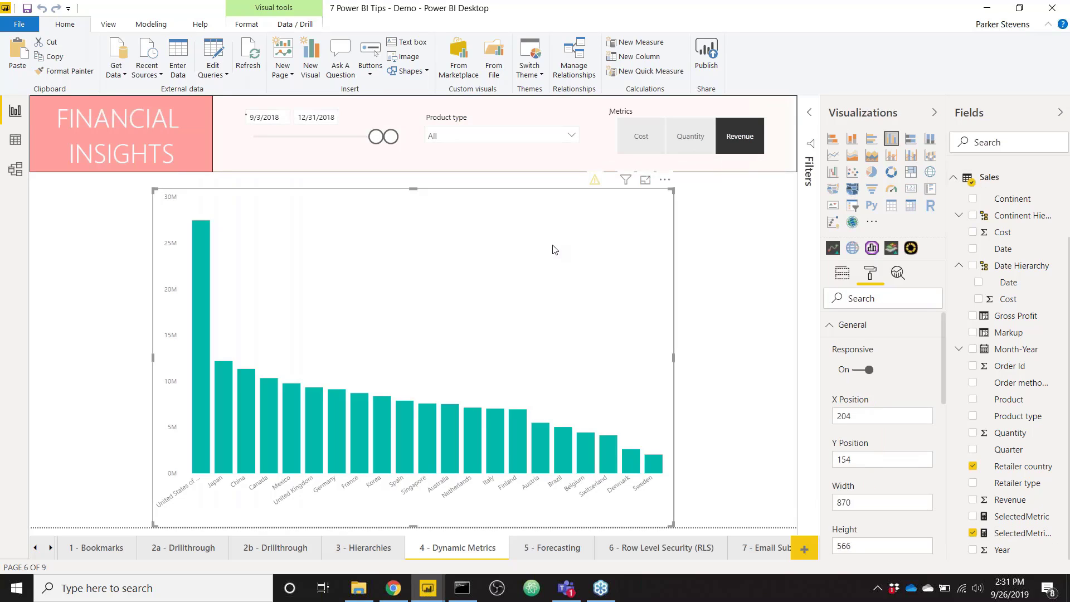
pyautogui.click(842, 273)
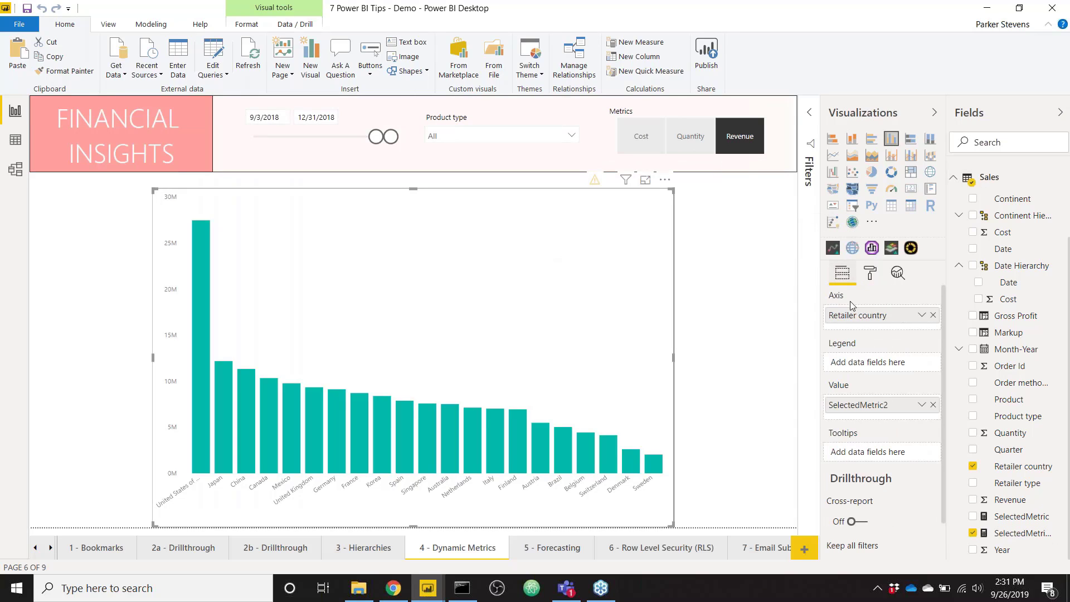
pyautogui.click(650, 129)
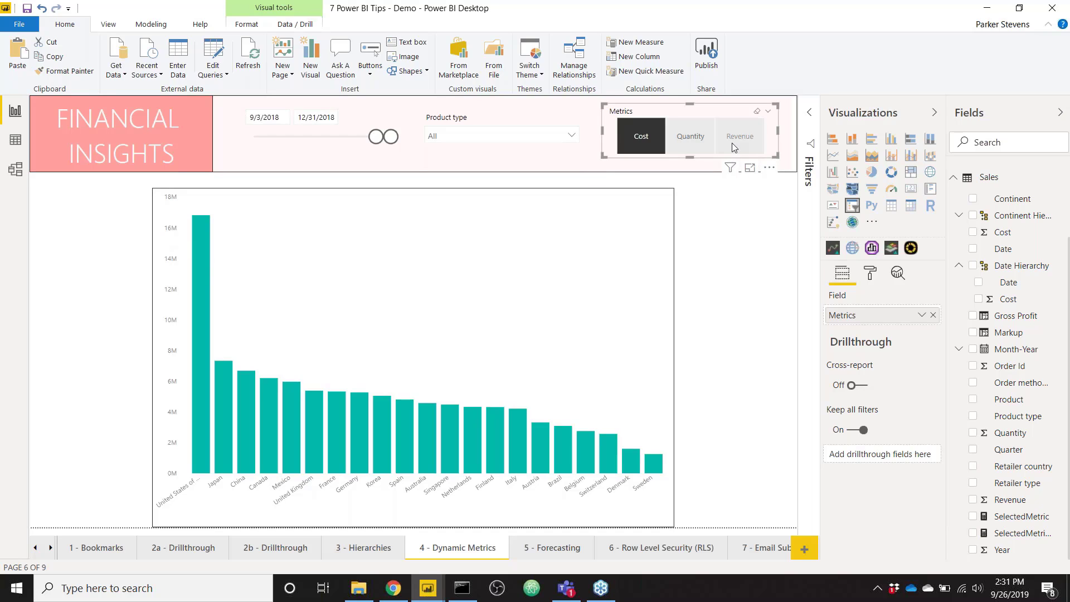
pyautogui.click(697, 139)
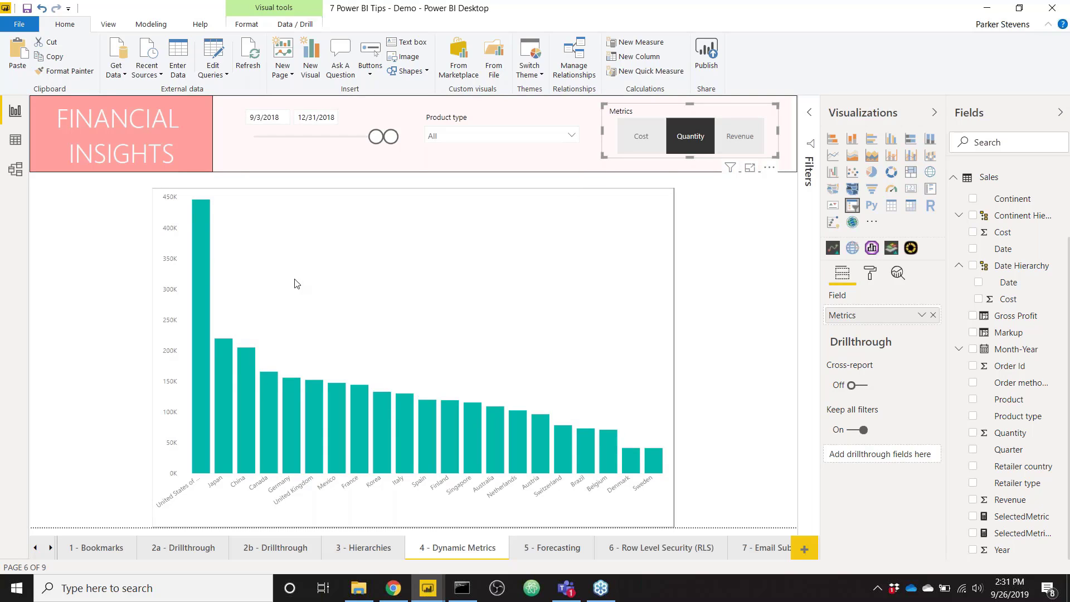
pyautogui.click(740, 136)
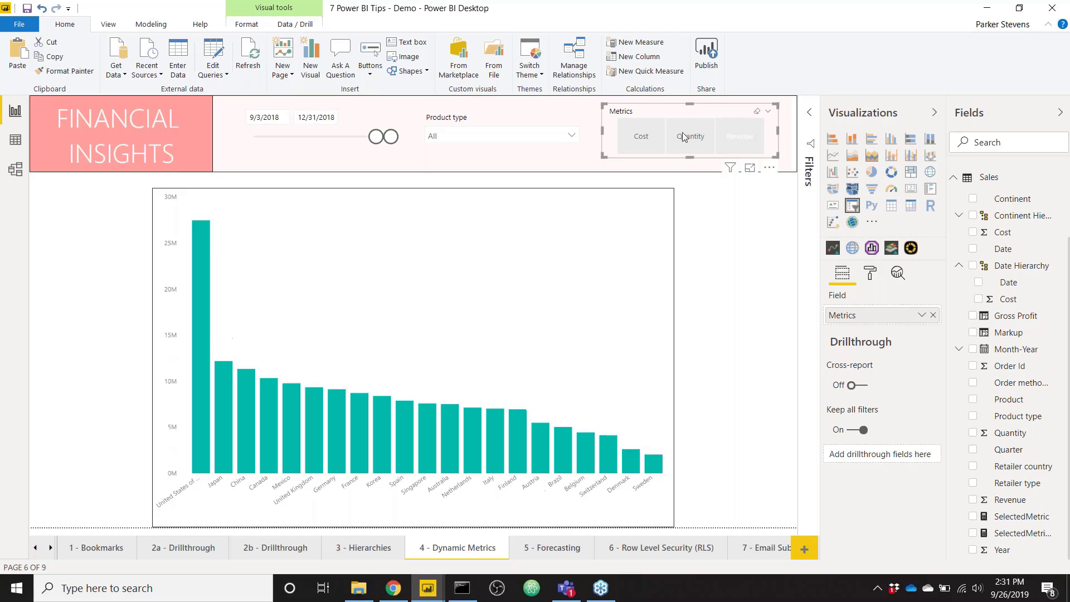
pyautogui.click(649, 136)
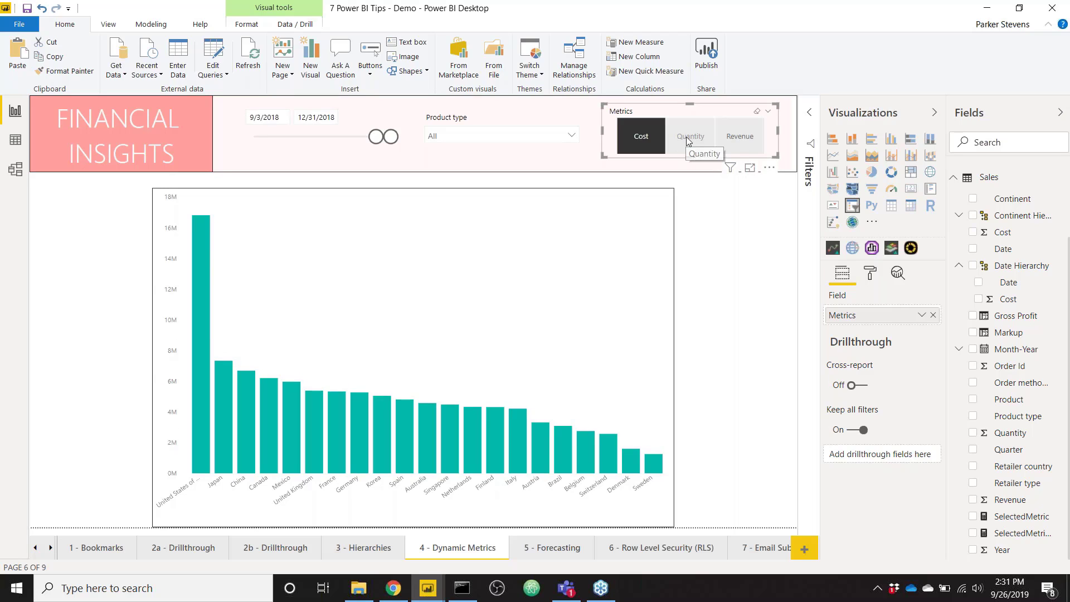
pyautogui.click(689, 136)
pyautogui.click(741, 138)
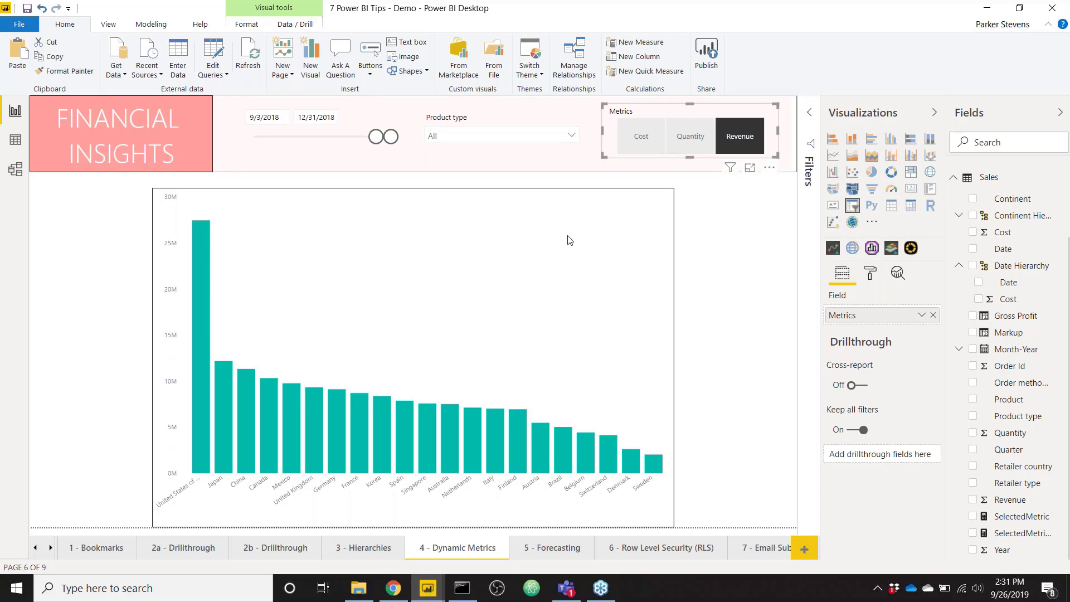
# - Turn on the column chart's title and expand the title settings
pyautogui.click(528, 266)
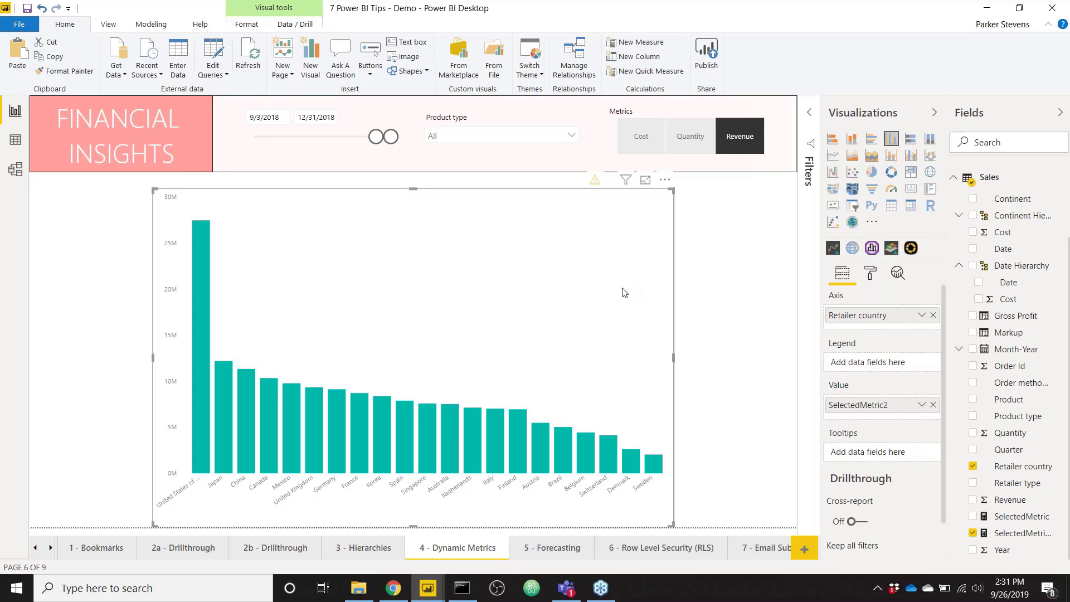
pyautogui.click(871, 276)
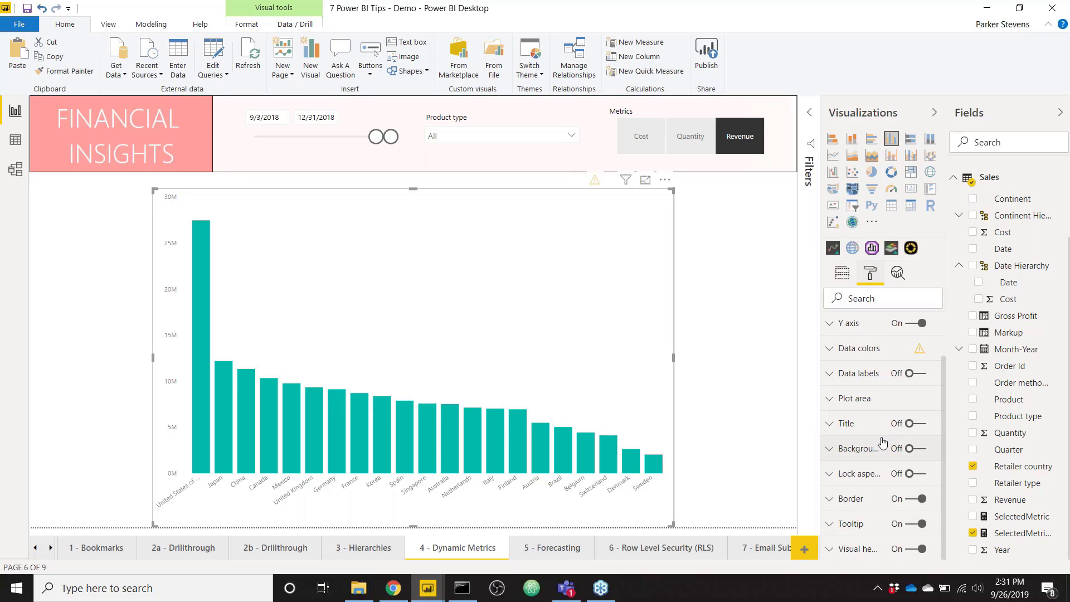
pyautogui.click(908, 425)
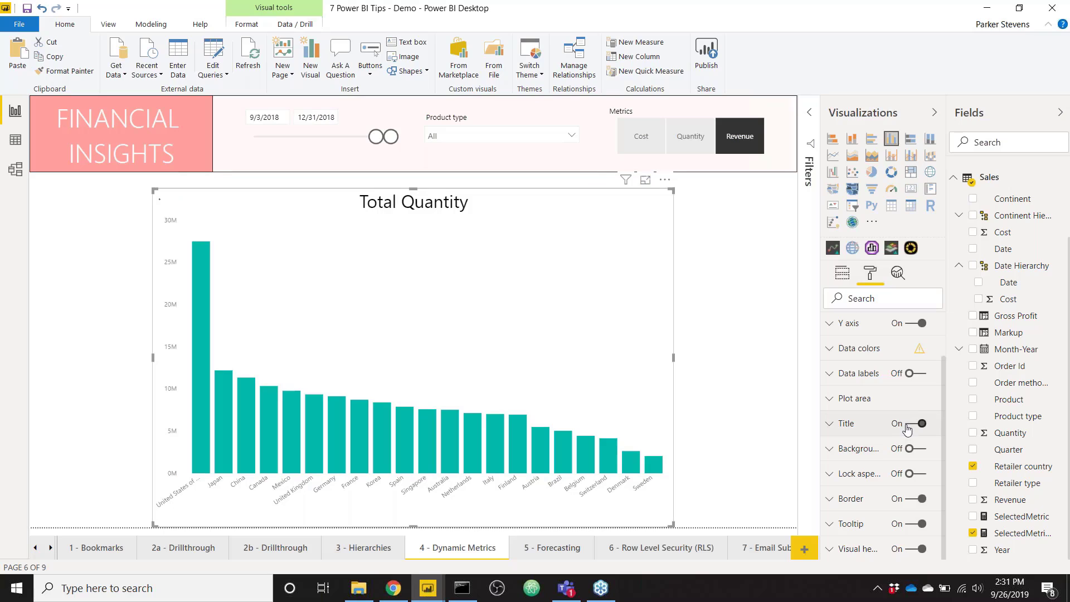
pyautogui.click(863, 427)
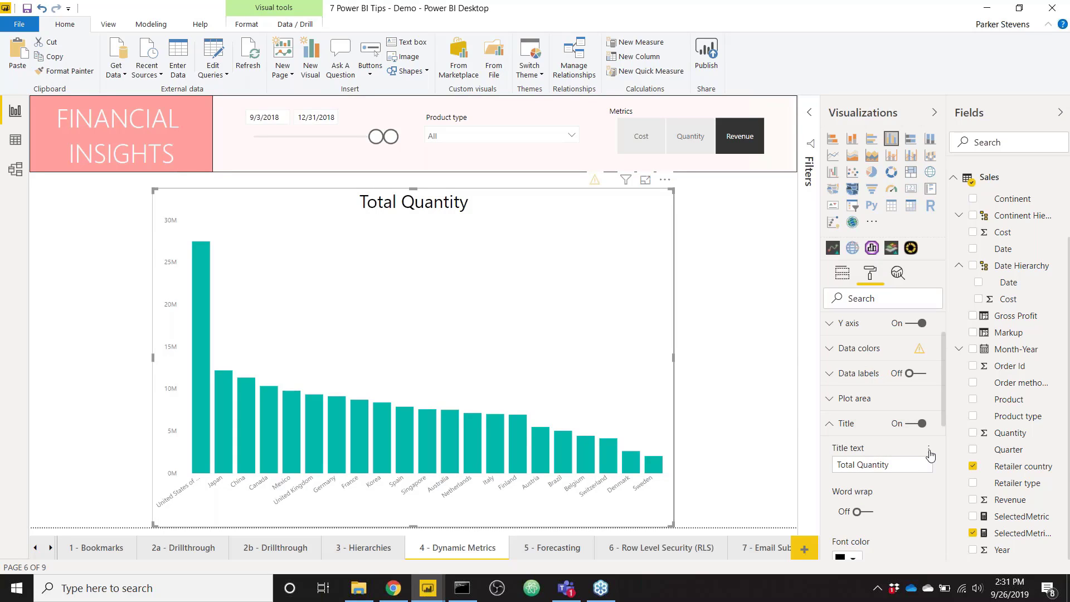
# - Base the column chart's title text on the Title measure from the Measures table, formatted by field value
pyautogui.click(929, 453)
pyautogui.click(962, 462)
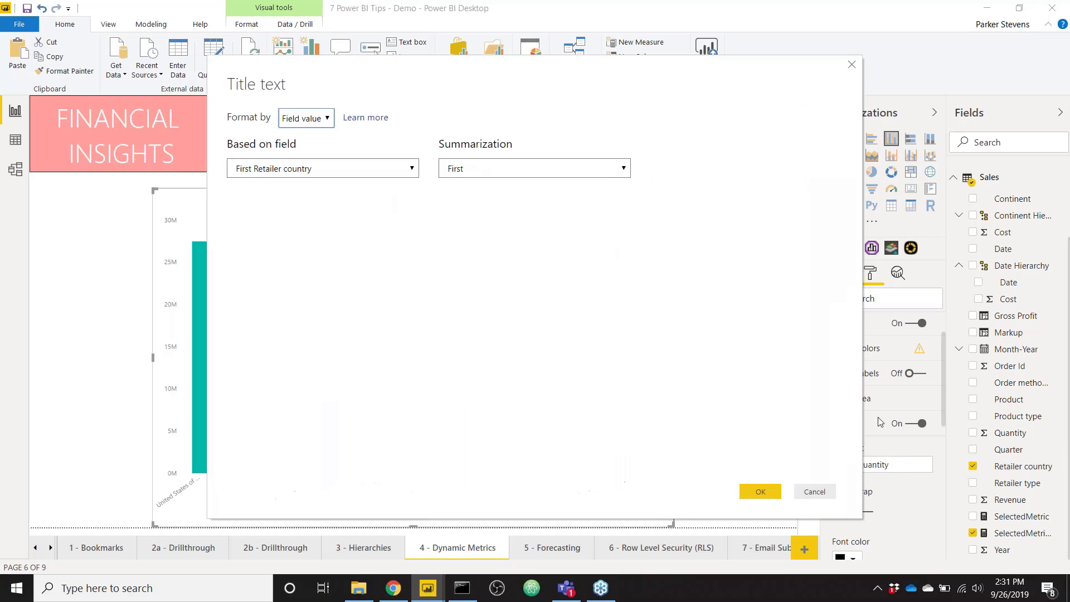
pyautogui.click(304, 167)
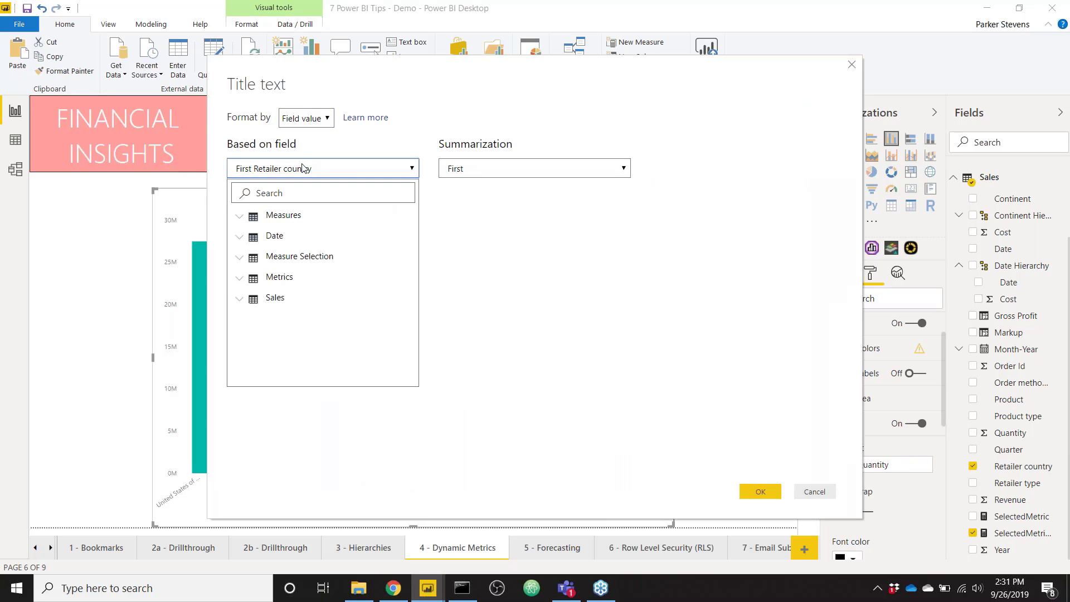
pyautogui.click(293, 217)
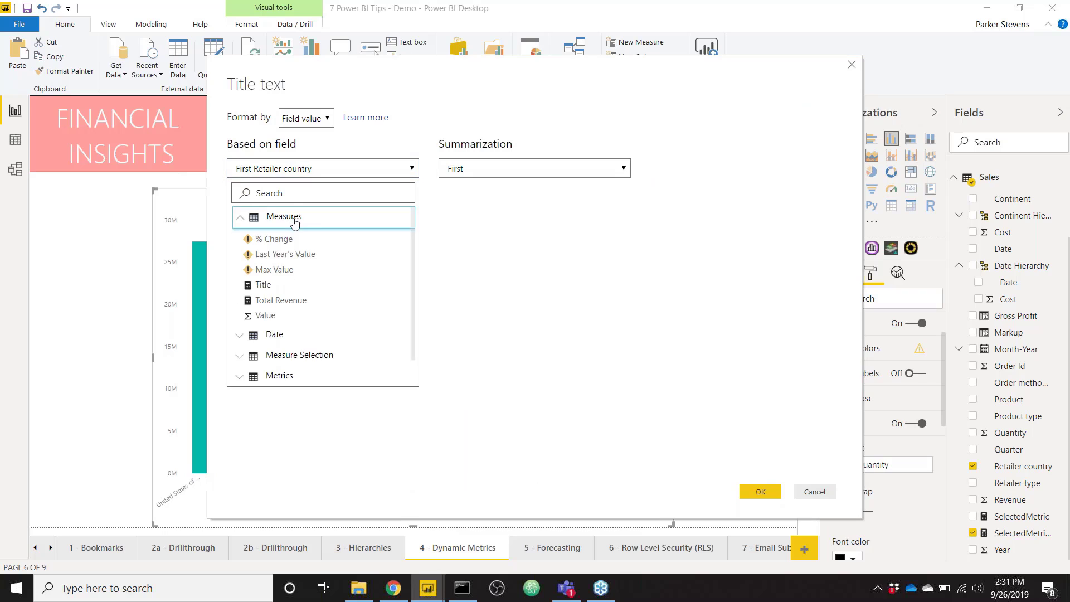
pyautogui.click(285, 285)
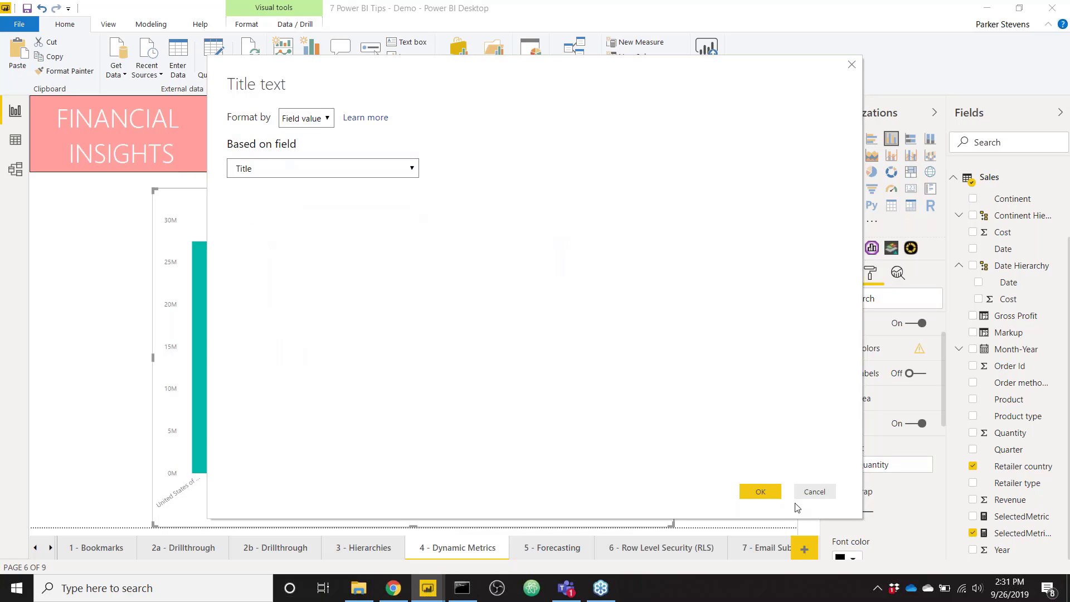
pyautogui.click(760, 491)
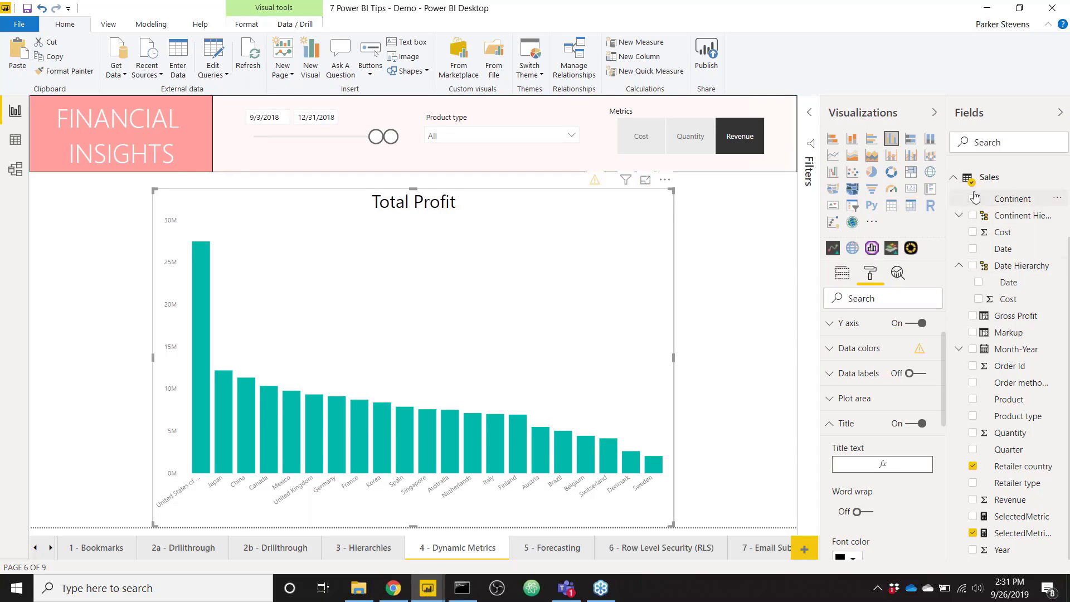
# - Open the Title measure's formula and replace the column in SELECTEDVALUE with Metrics[Metrics]
pyautogui.click(953, 177)
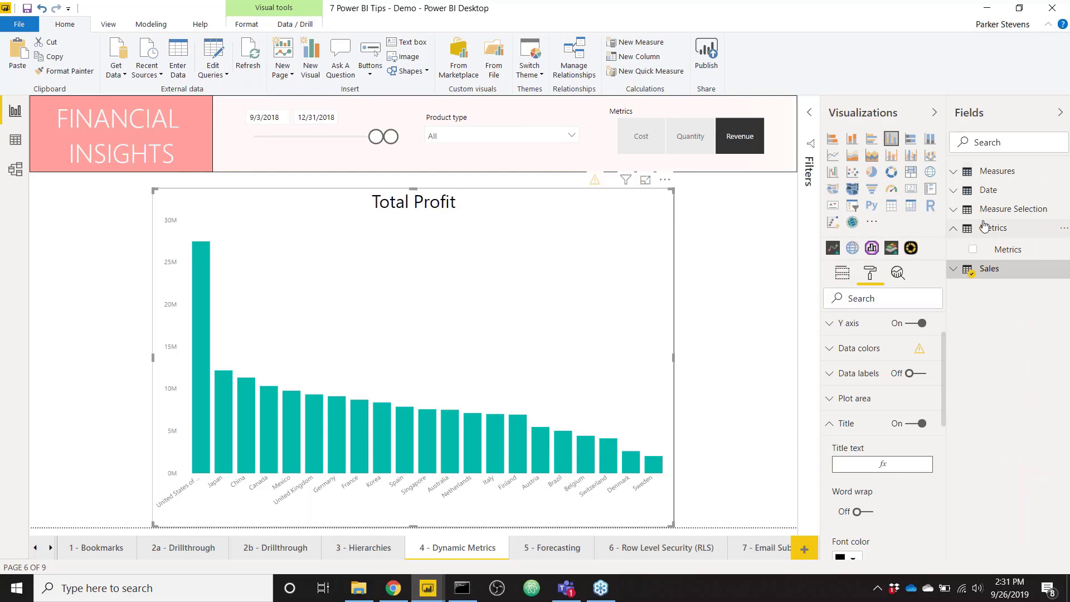
pyautogui.click(955, 171)
pyautogui.click(990, 242)
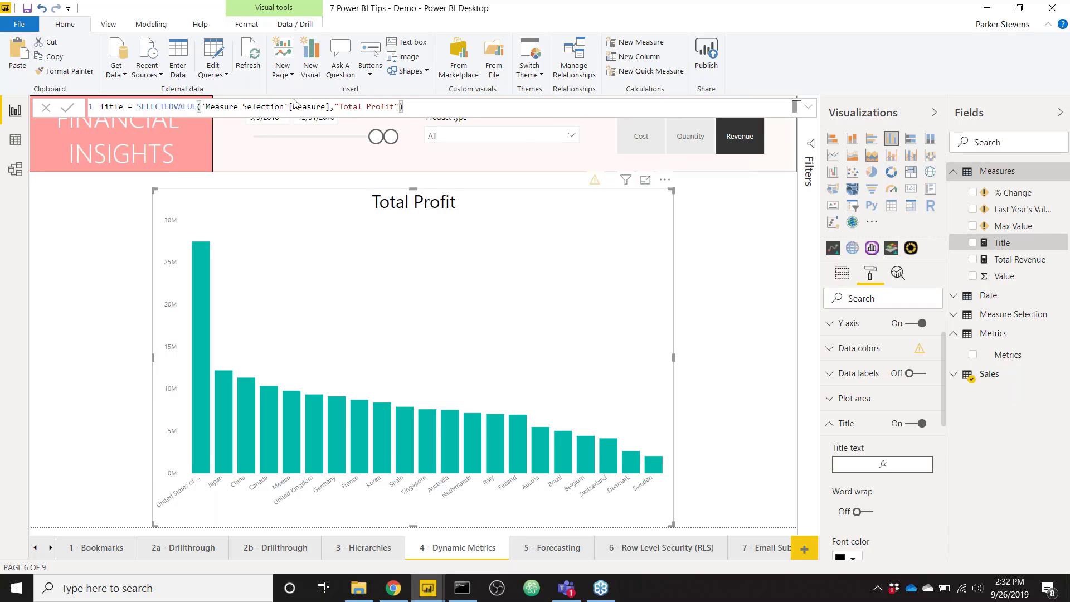
pyautogui.moveTo(331, 106); pyautogui.dragTo(203, 106)
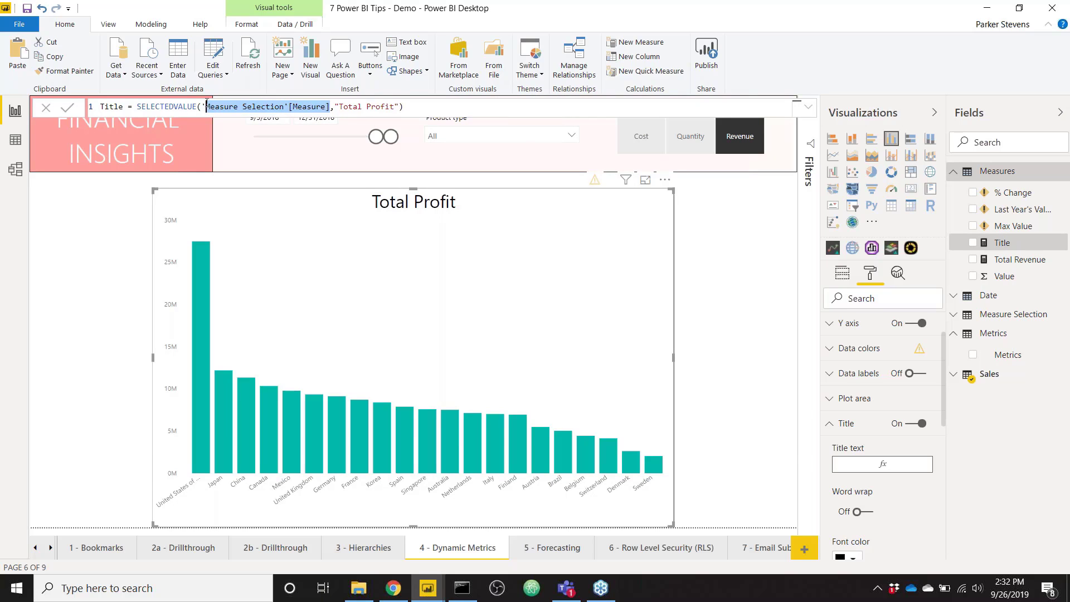
pyautogui.write('metri')
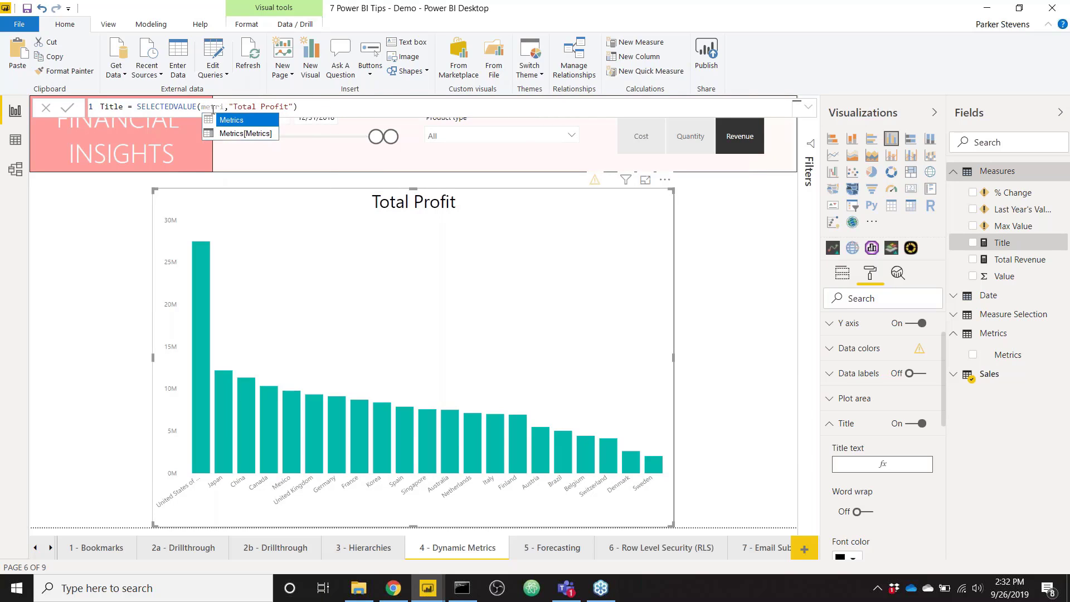
pyautogui.click(244, 133)
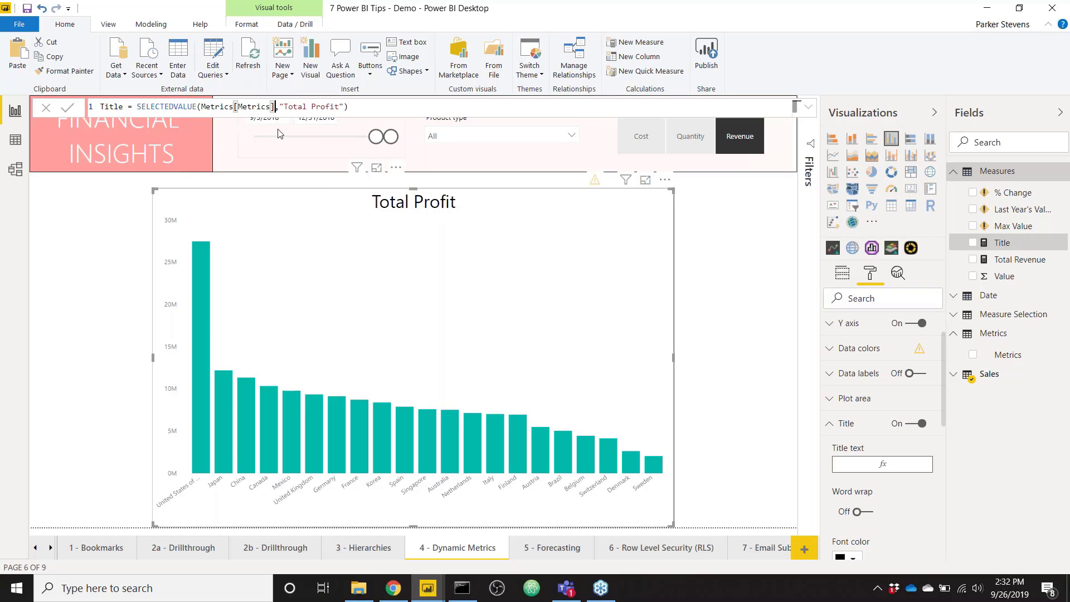
# - Set the alternate result in the Title measure to "Cost" and commit the formula
pyautogui.moveTo(339, 106); pyautogui.dragTo(285, 106)
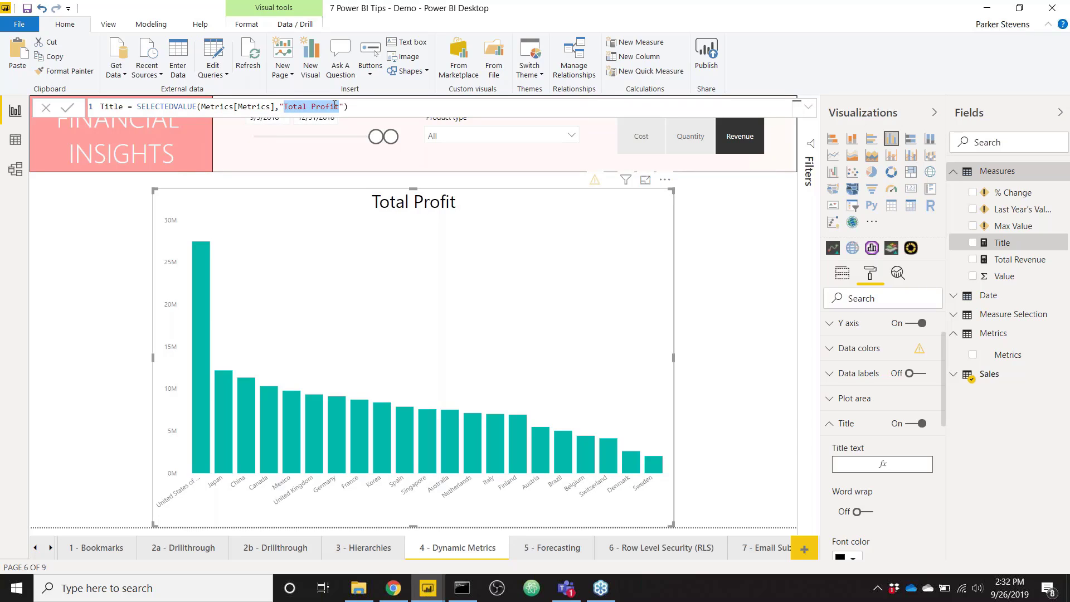
pyautogui.press('BackSpace')
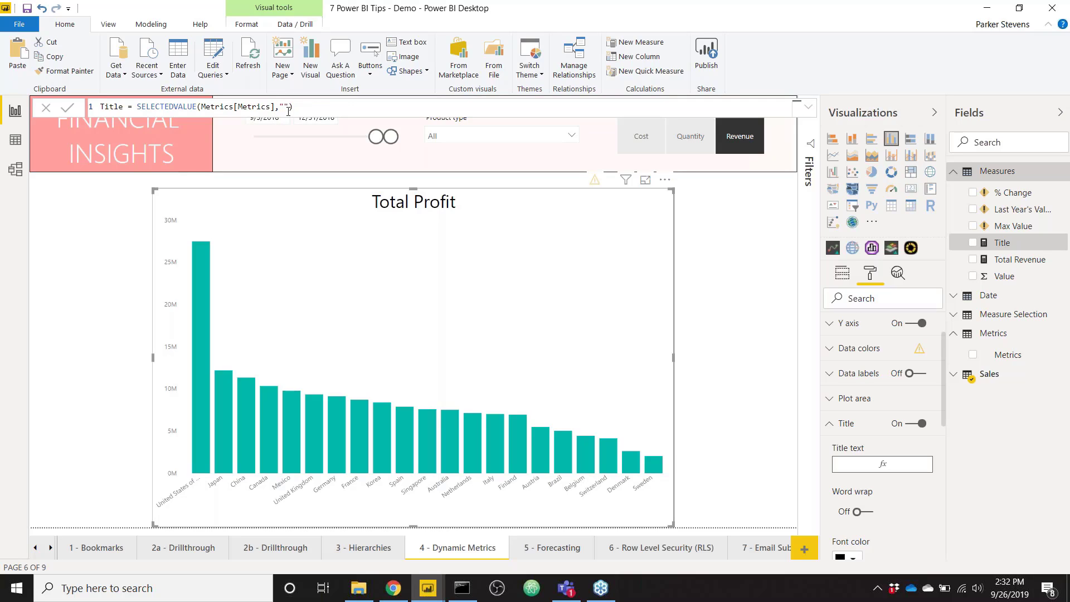
pyautogui.write('Cost')
pyautogui.press('Return')
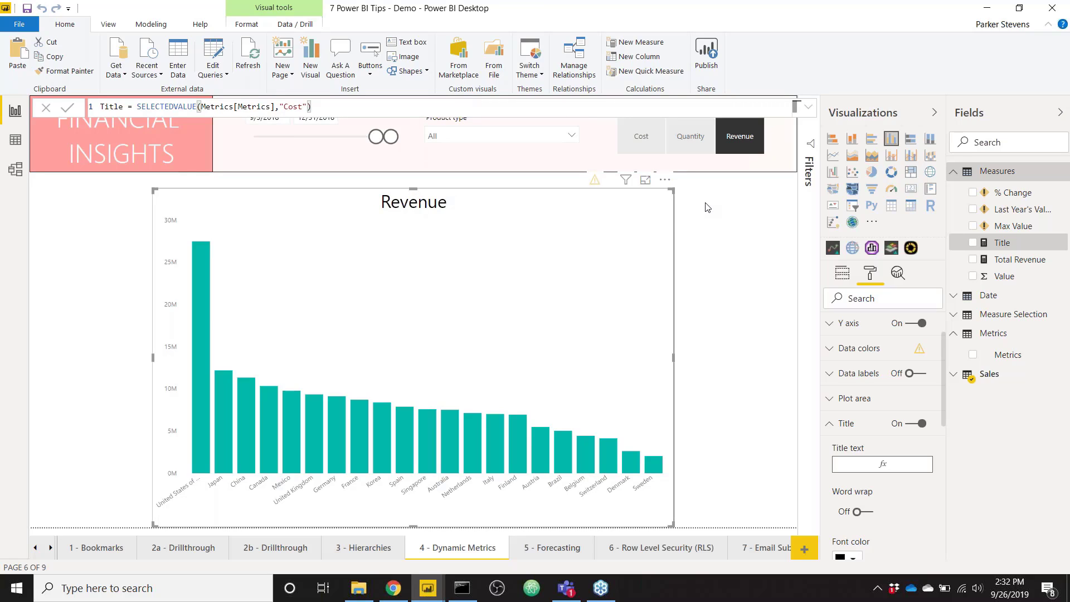
# - Test the chart's dynamic title with the Cost, Quantity and Revenue options of the Metrics slicer
pyautogui.click(705, 206)
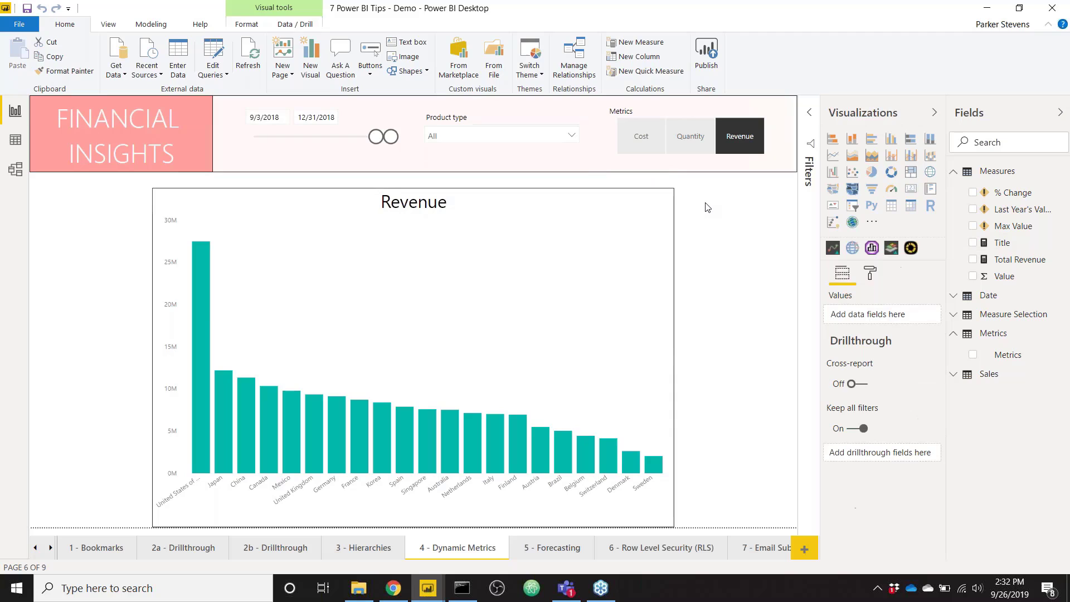
pyautogui.click(647, 135)
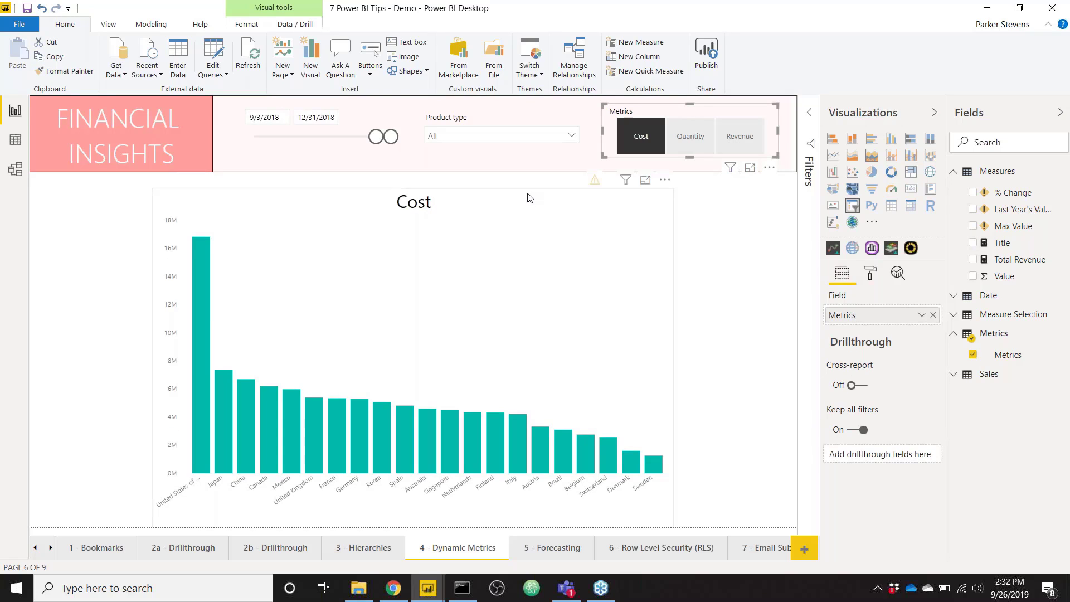
pyautogui.click(680, 144)
pyautogui.click(751, 146)
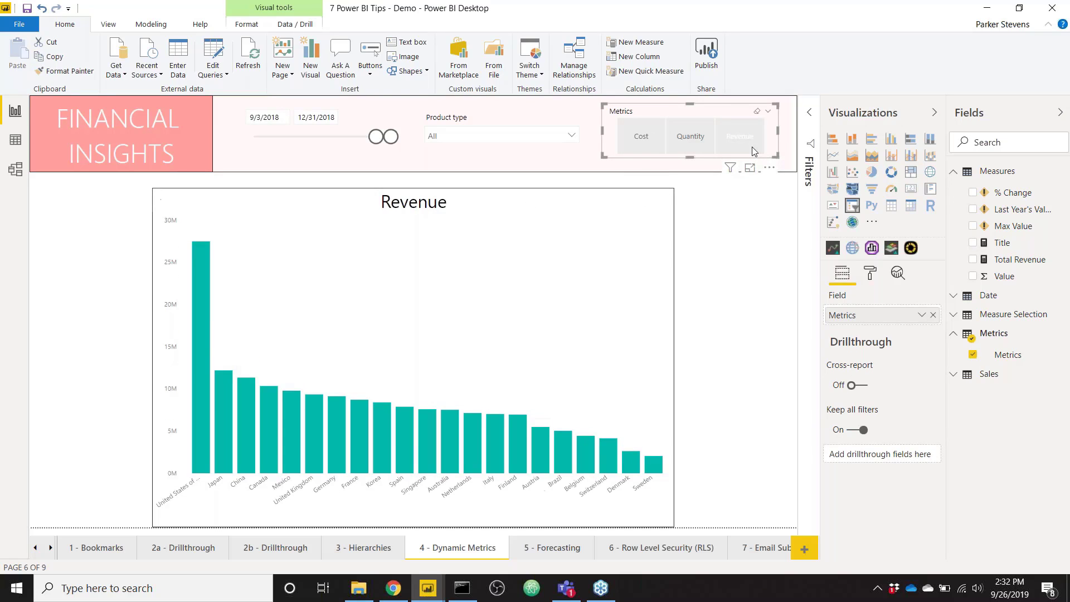
pyautogui.click(751, 146)
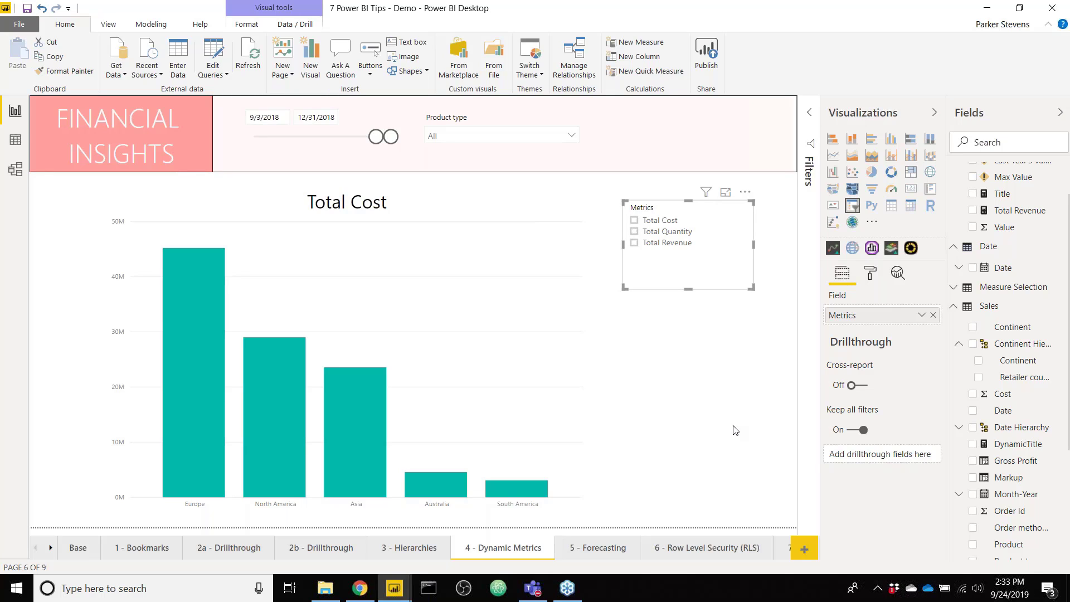
# - Switch to the 7 Power BI Tips report and open its 5 - Forecasting page
pyautogui.click(498, 234)
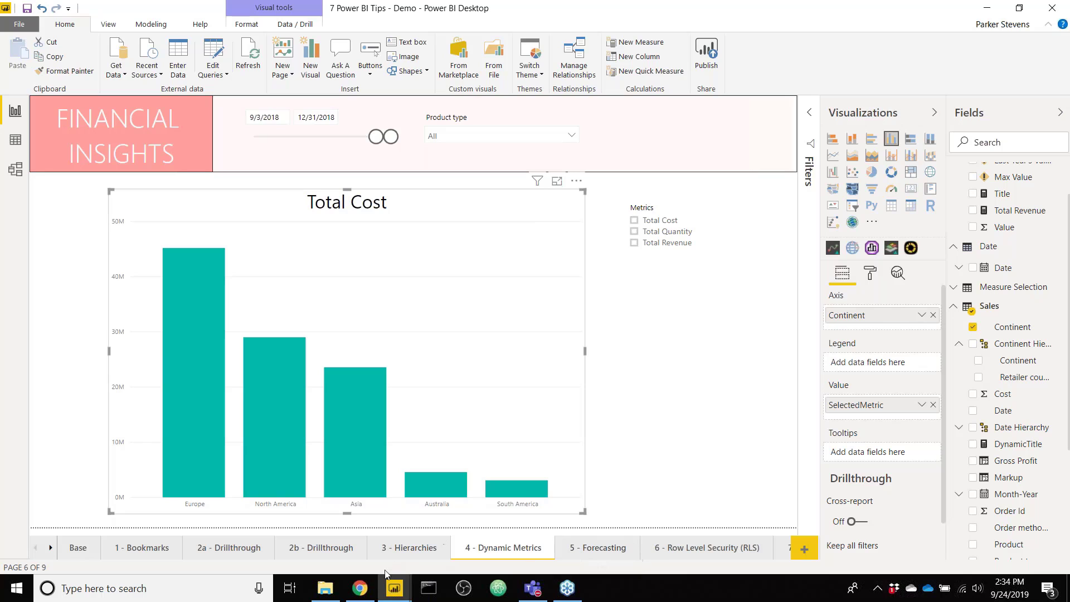
pyautogui.moveTo(393, 585)
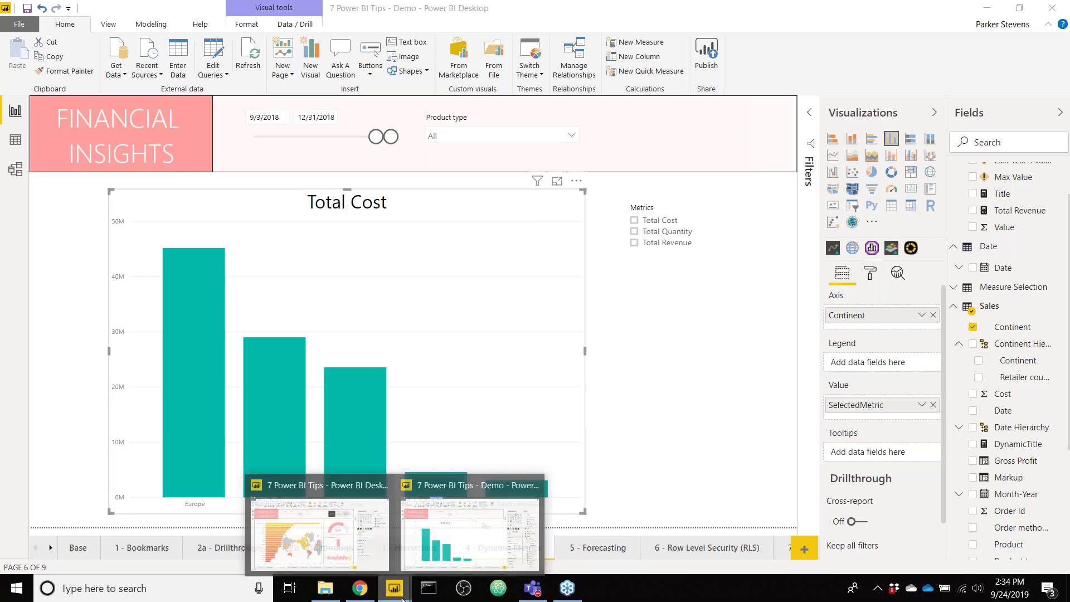
pyautogui.click(338, 526)
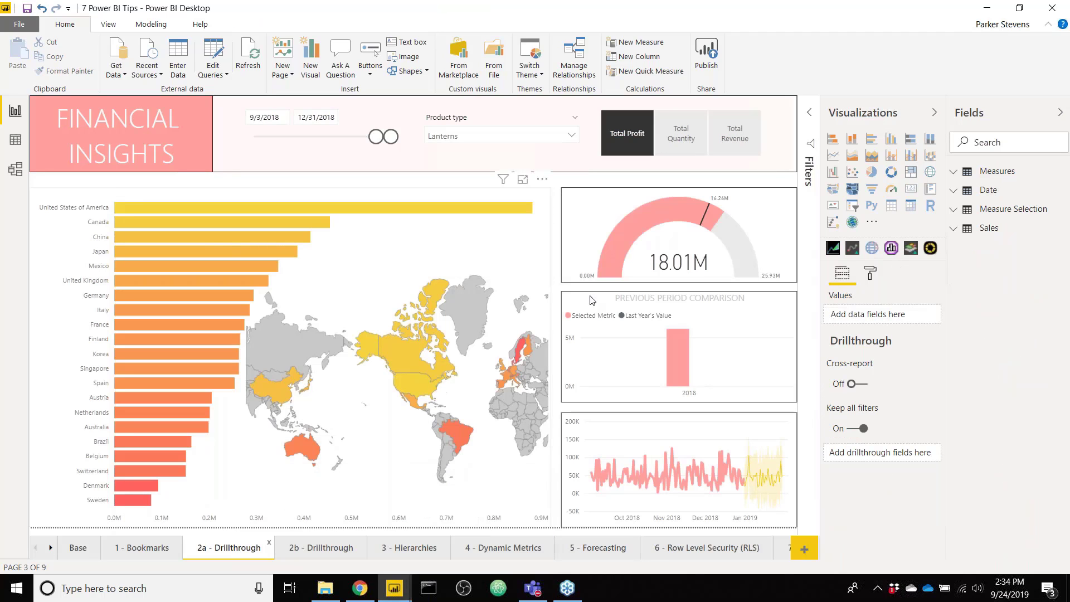
pyautogui.click(581, 550)
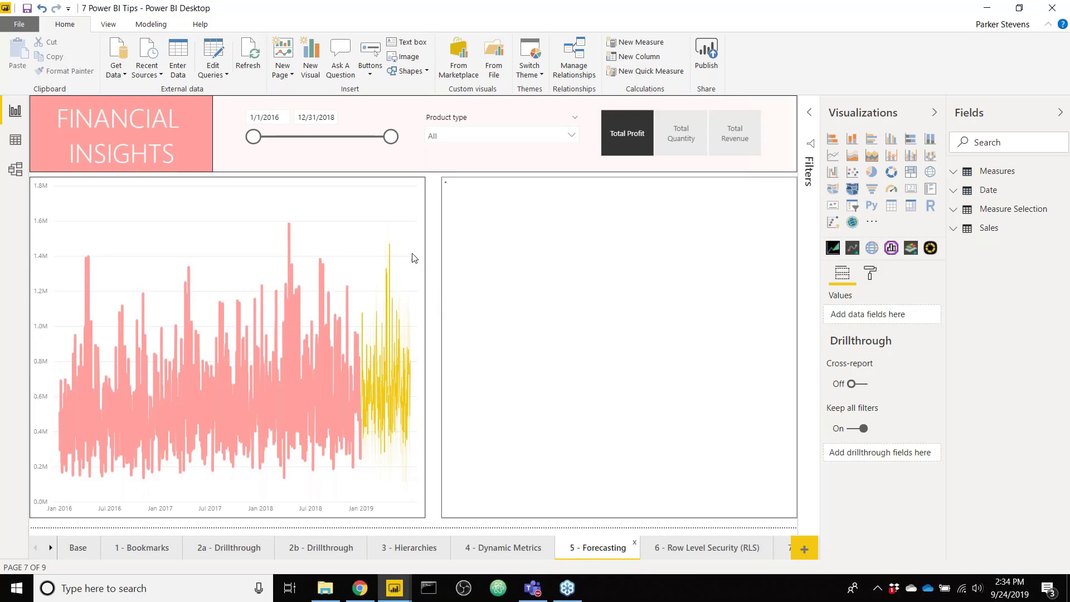
# - Compare the line chart's forecast with the date range starting at 10/16/2017, and restore the start date to 1/1/2016
pyautogui.click(362, 235)
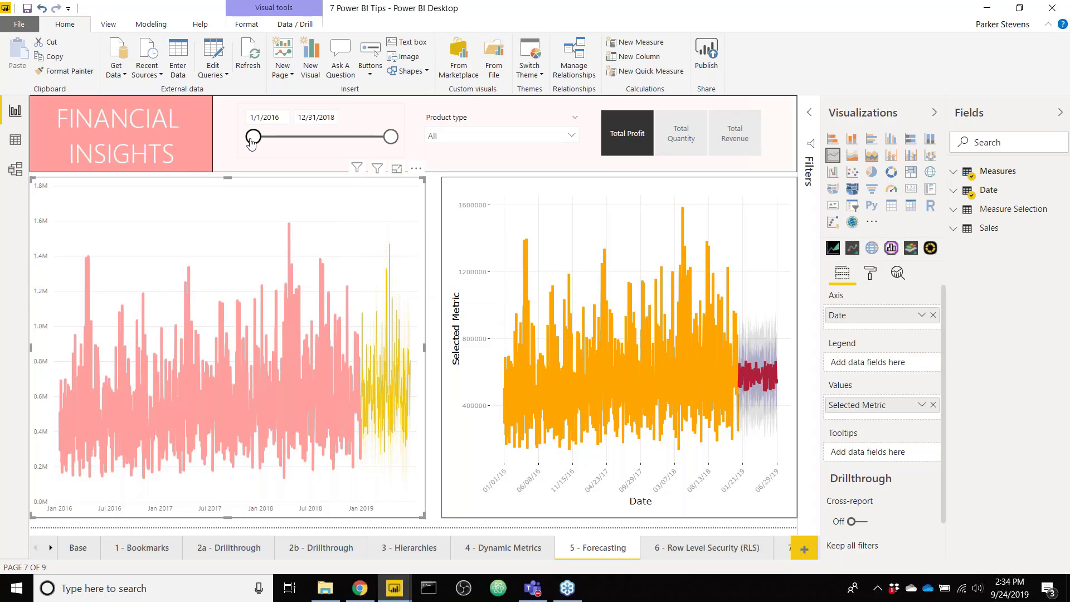
pyautogui.moveTo(249, 138); pyautogui.dragTo(325, 141)
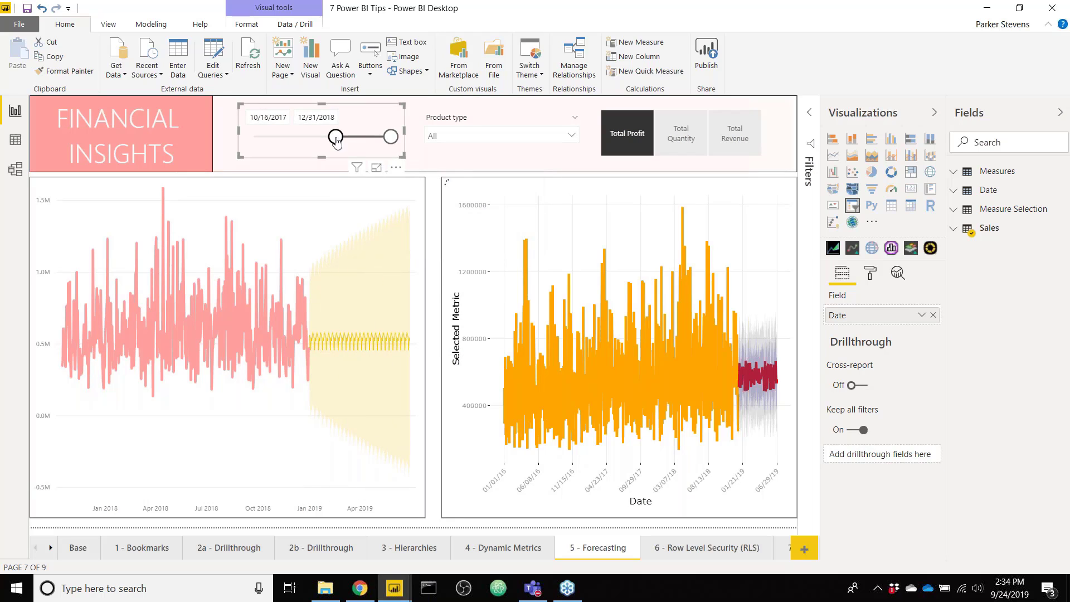
pyautogui.moveTo(335, 137); pyautogui.dragTo(254, 139)
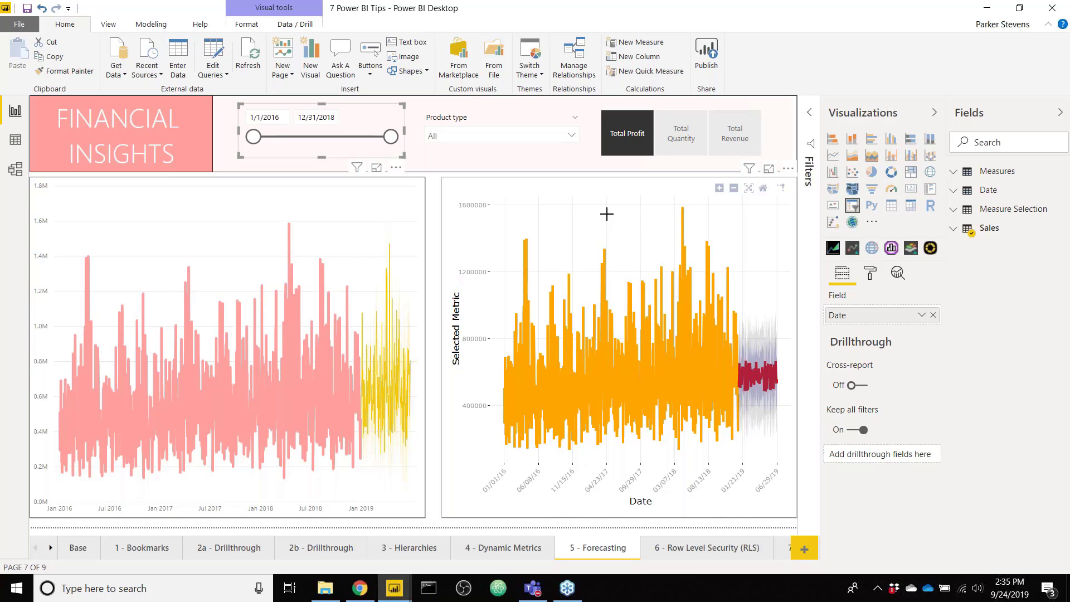
# - Zoom progressively into the forecast part of the orange Selected Metric chart, reset its axes and select the pink line chart
pyautogui.moveTo(606, 213); pyautogui.dragTo(785, 445)
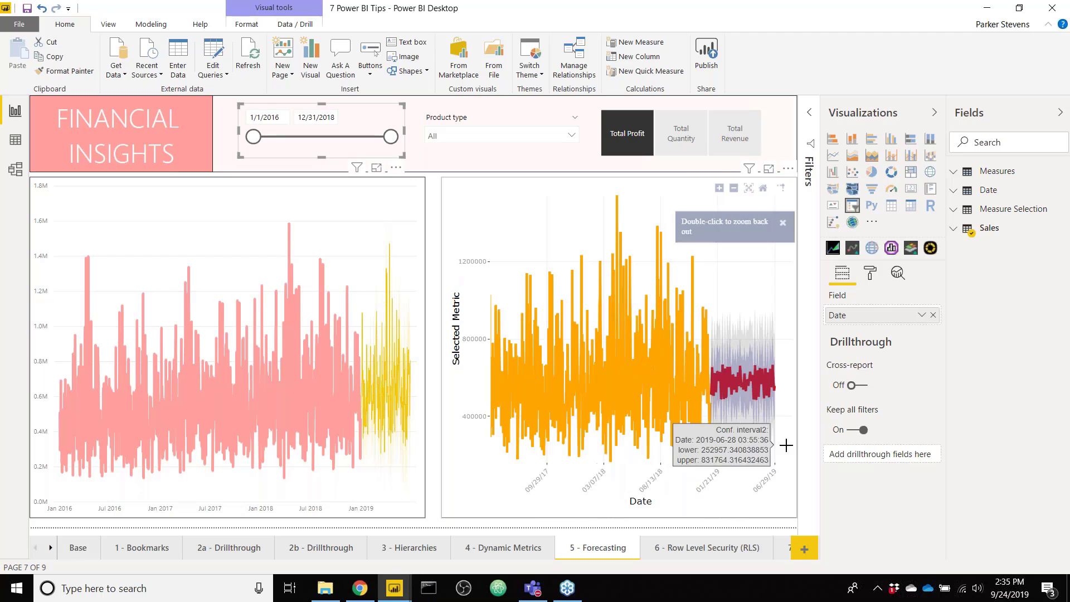
pyautogui.moveTo(619, 232); pyautogui.dragTo(790, 449)
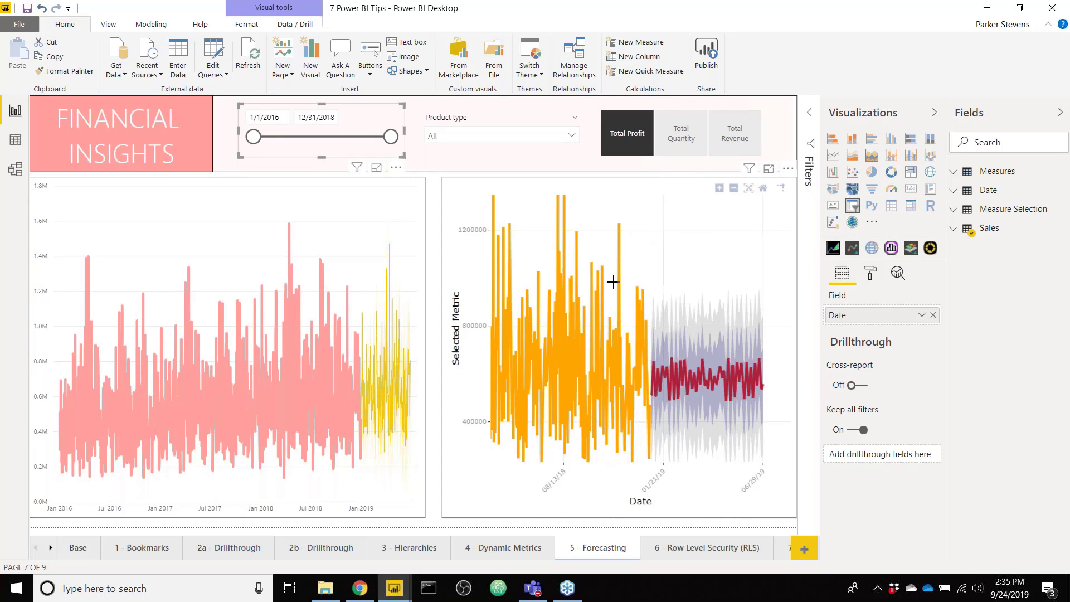
pyautogui.moveTo(617, 284); pyautogui.dragTo(784, 429)
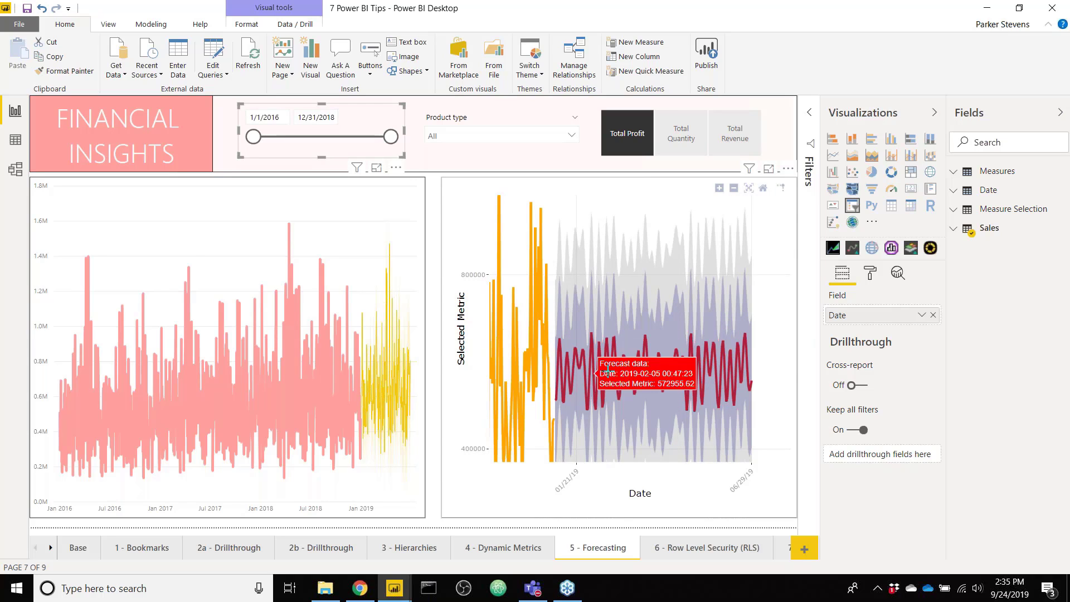
pyautogui.click(749, 188)
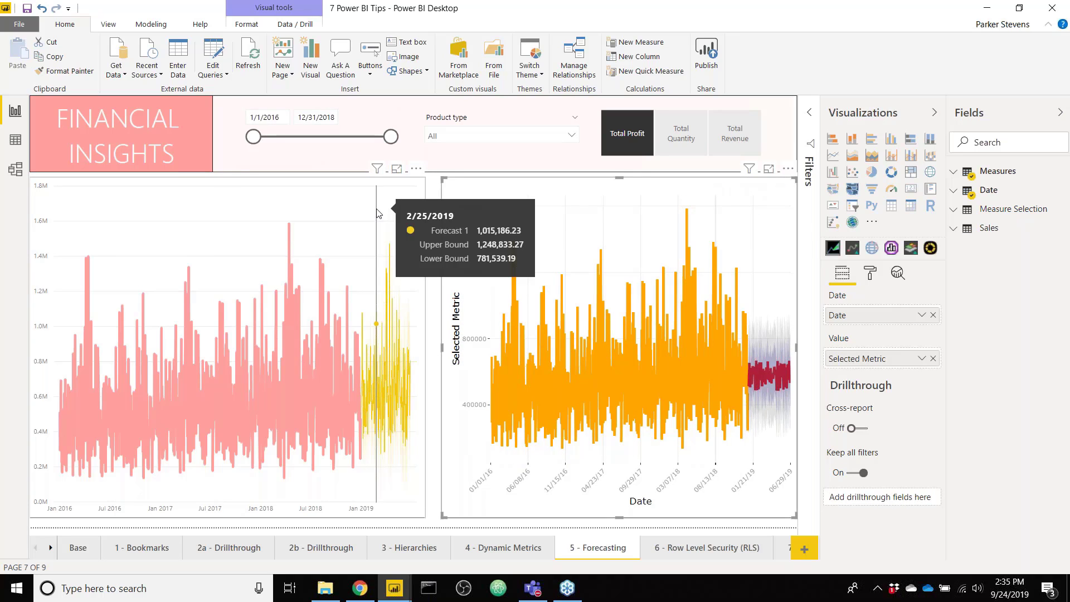
pyautogui.click(390, 251)
# - Switch to the 7 Power BI Tips - Demo report and open its 5 - Forecasting page
pyautogui.moveTo(394, 588)
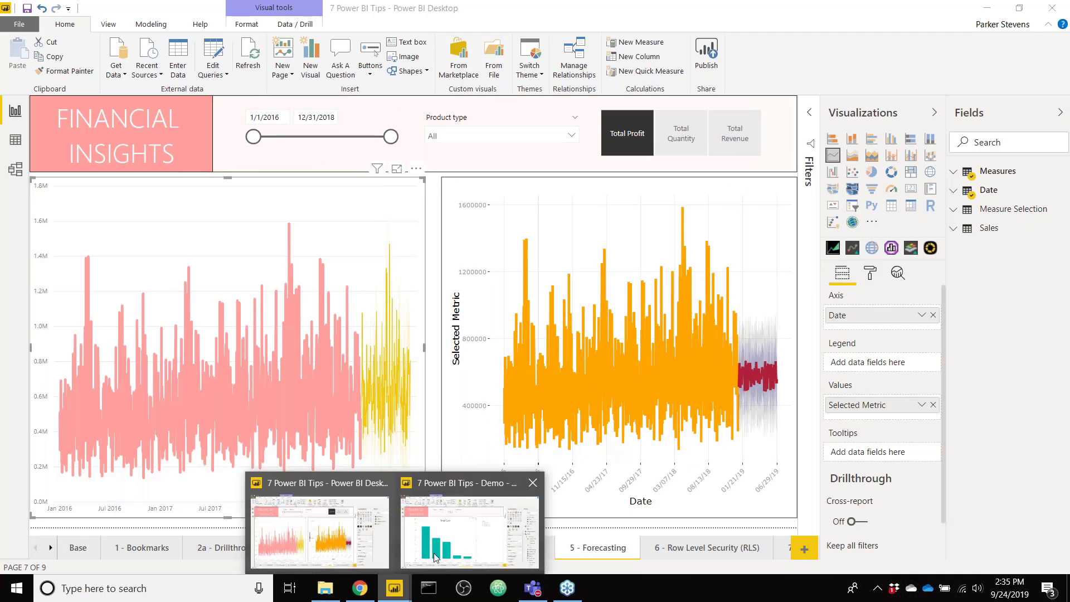
pyautogui.click(435, 558)
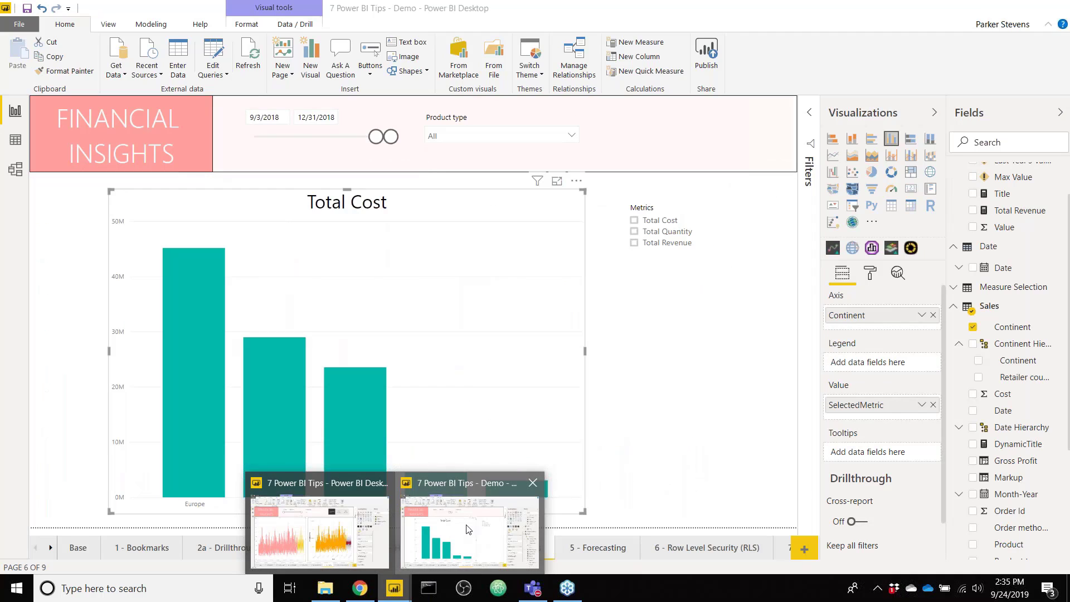
pyautogui.click(599, 548)
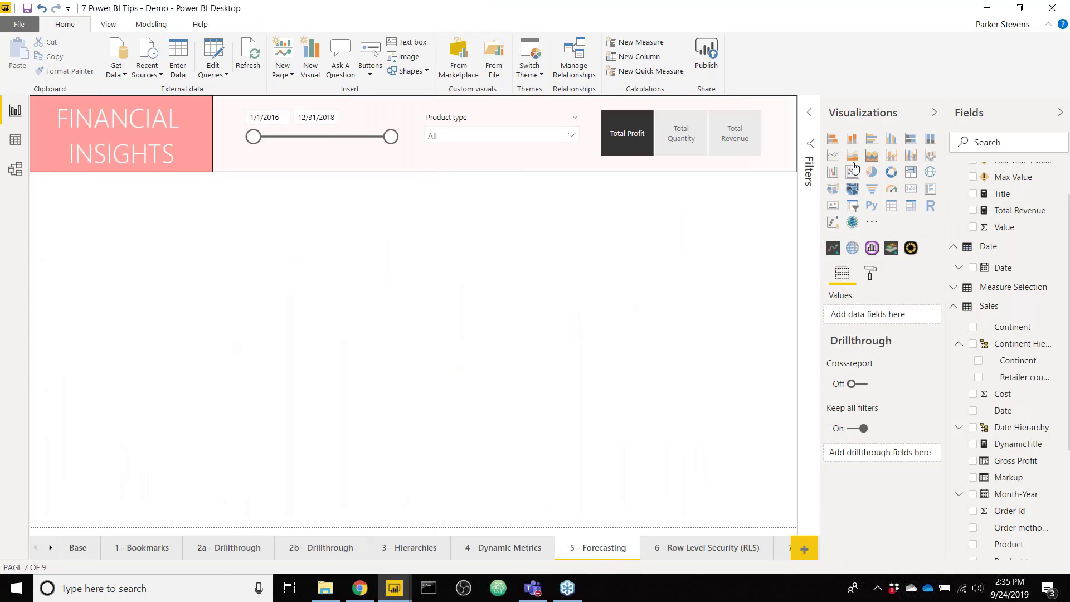
# - Insert a line chart, enlarge it and put Date from the Date table on its axis
pyautogui.click(833, 154)
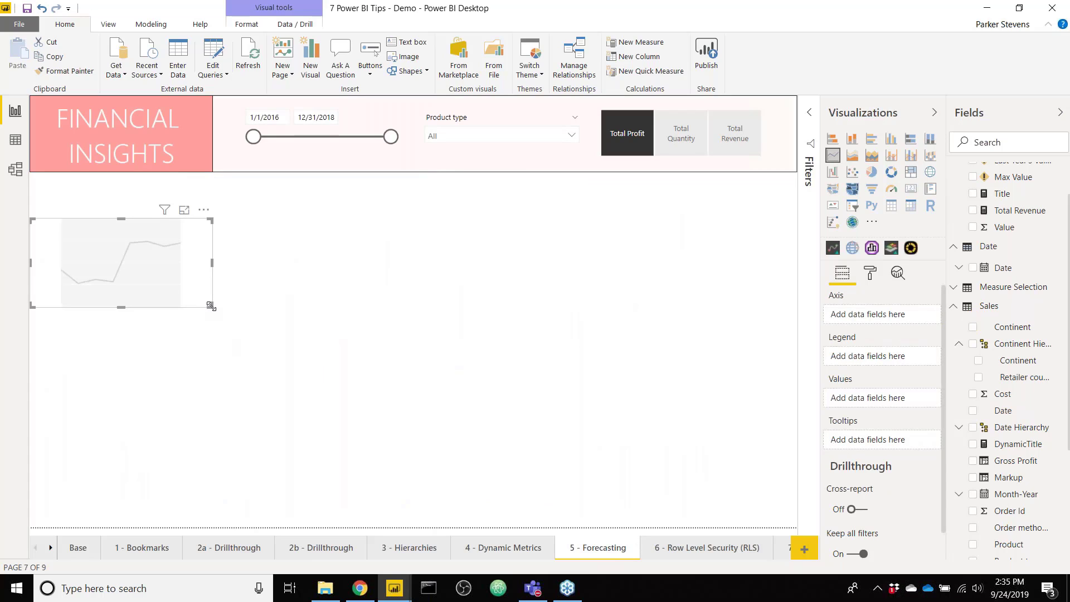
pyautogui.moveTo(211, 305); pyautogui.dragTo(347, 462)
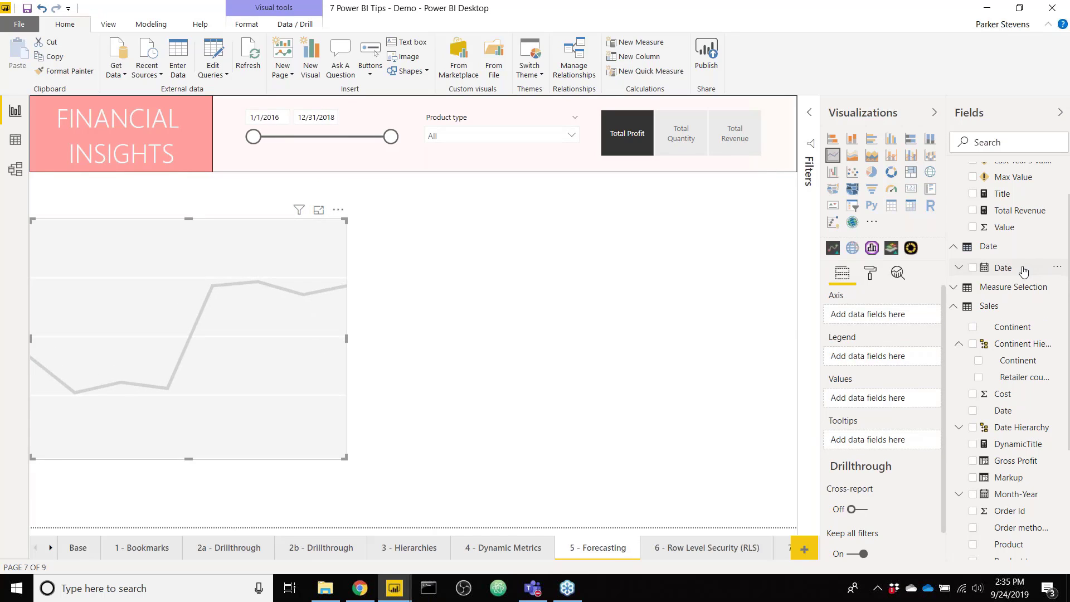
pyautogui.moveTo(1023, 269); pyautogui.dragTo(862, 316)
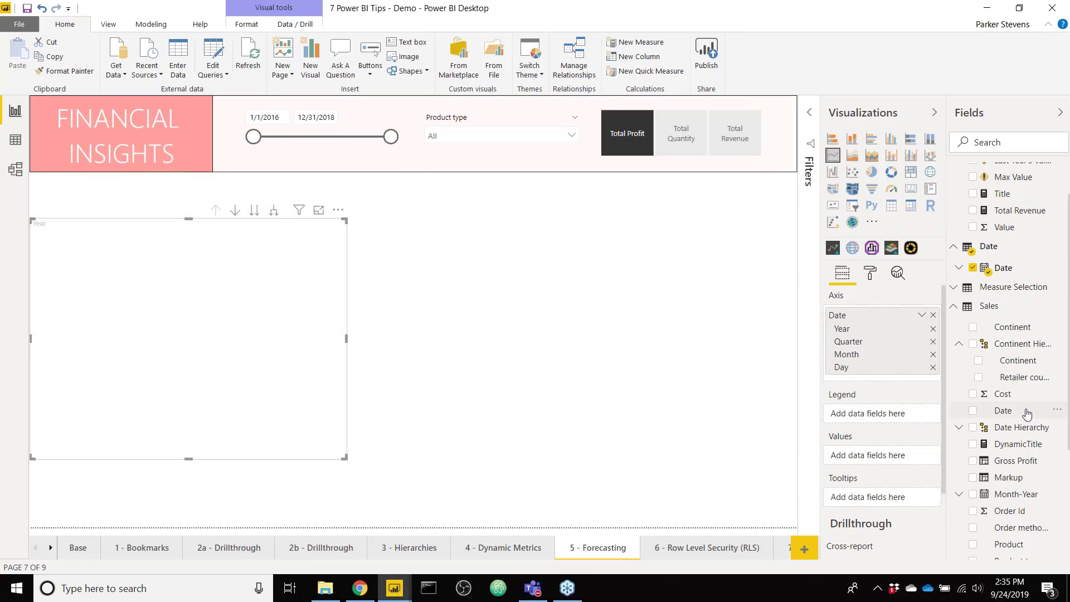
# - Add SelectedMetric from the Sales table as the line chart's values
pyautogui.scroll(-1, 1027, 411)
pyautogui.scroll(1, 1027, 414)
pyautogui.scroll(-4, 1027, 412)
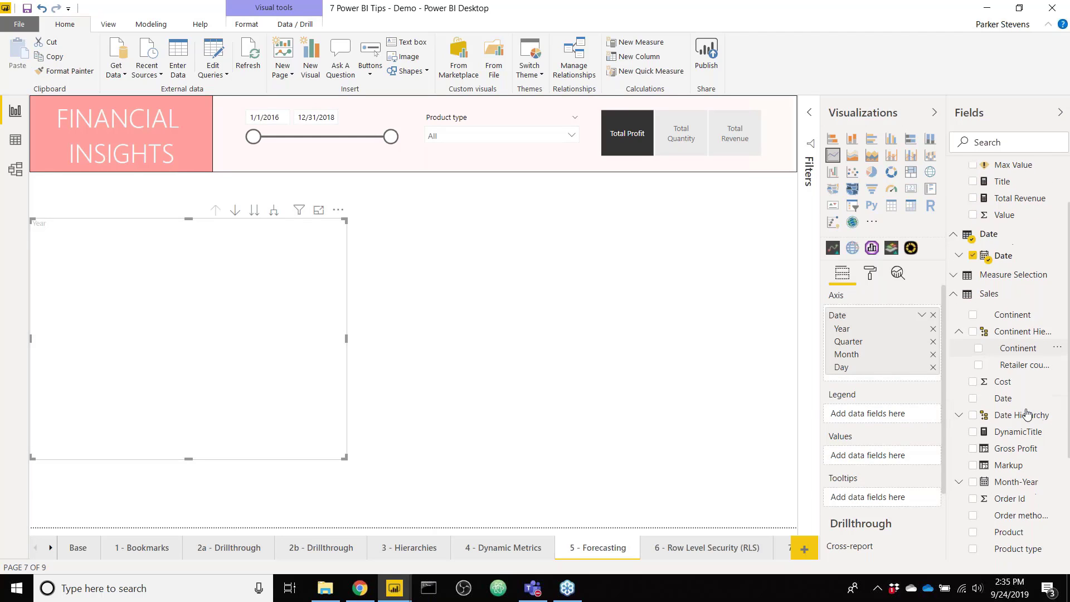
pyautogui.scroll(-1, 1034, 338)
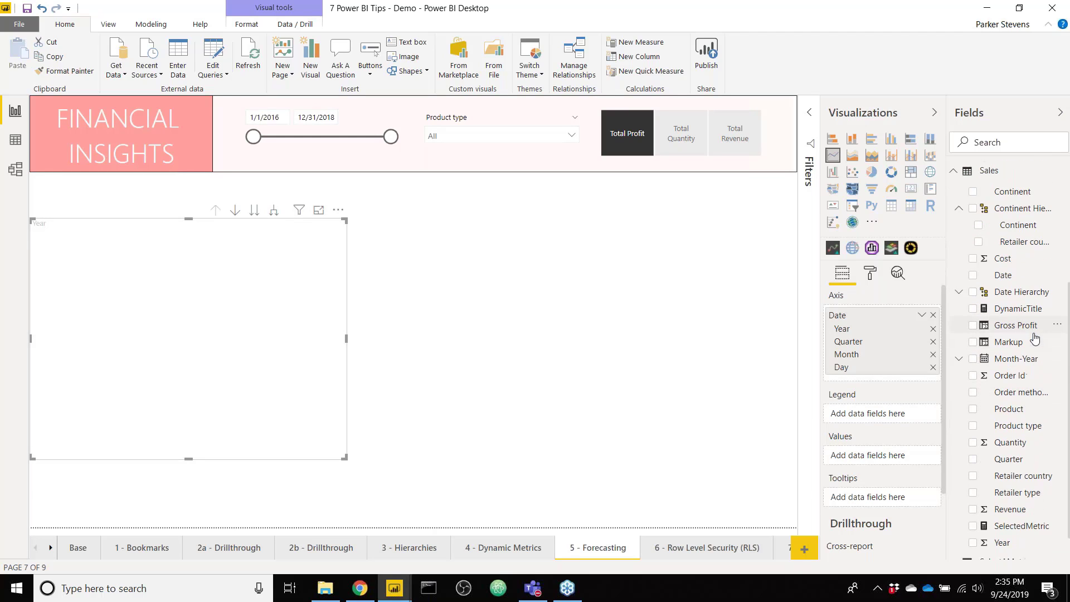
pyautogui.moveTo(1032, 492); pyautogui.dragTo(917, 458)
pyautogui.click(535, 393)
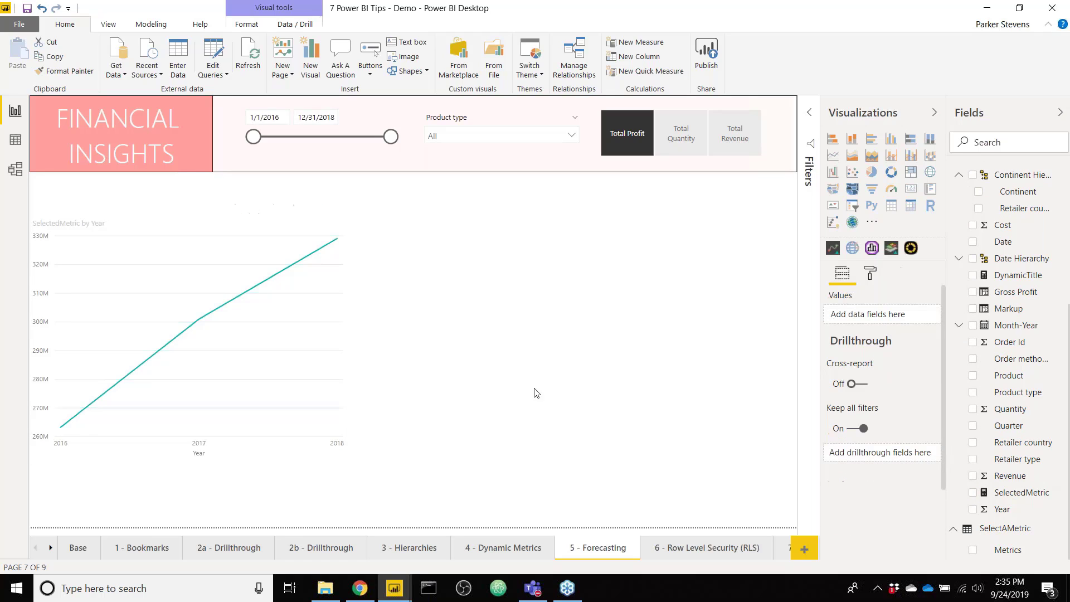
# - Set the line chart's axis to Date instead of Date Hierarchy, and test the date slicer, returning its start to 1/1/2016
pyautogui.click(292, 299)
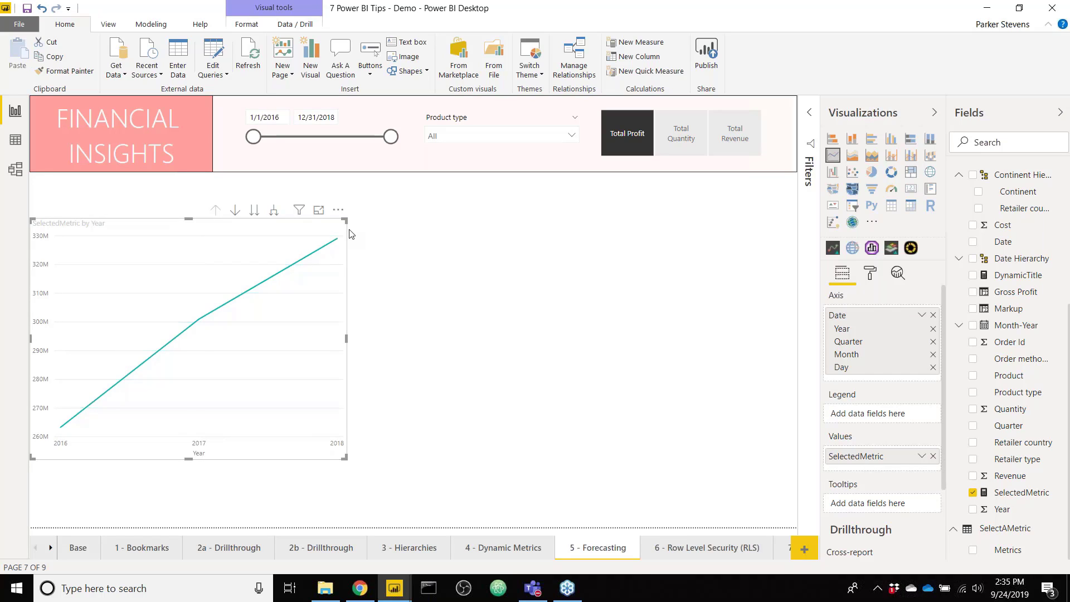
pyautogui.click(922, 315)
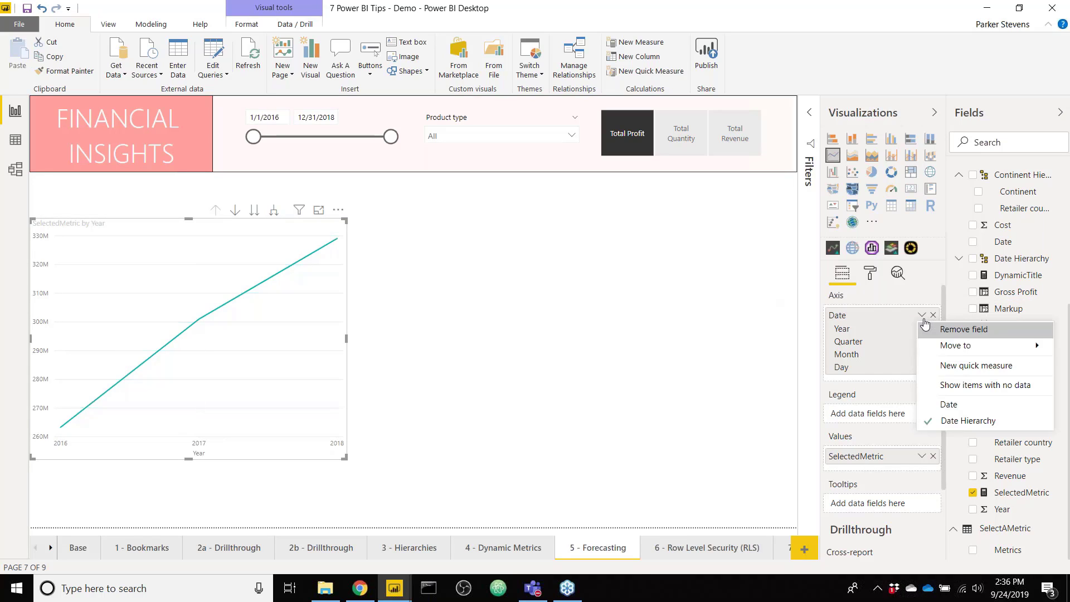
pyautogui.click(973, 403)
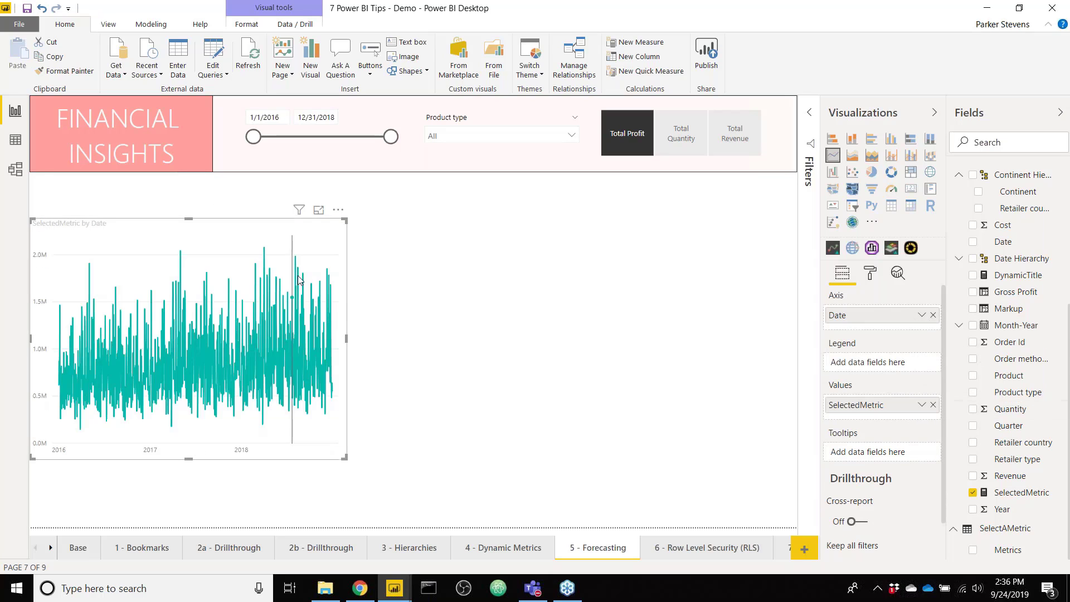
pyautogui.moveTo(254, 137); pyautogui.dragTo(160, 146)
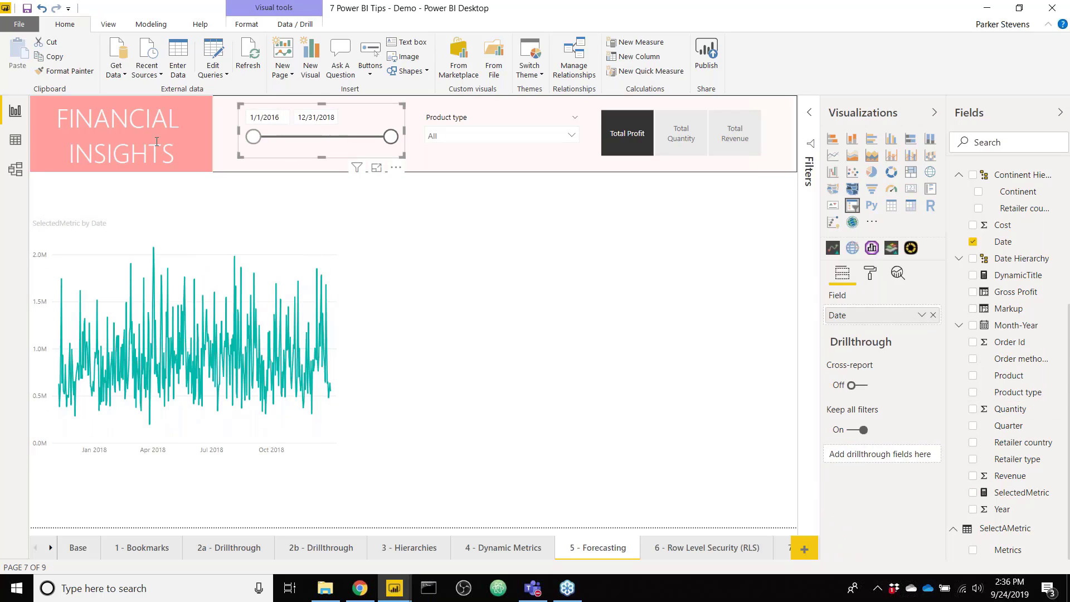
# - Add a forecast to the SelectedMetric line chart
pyautogui.click(274, 250)
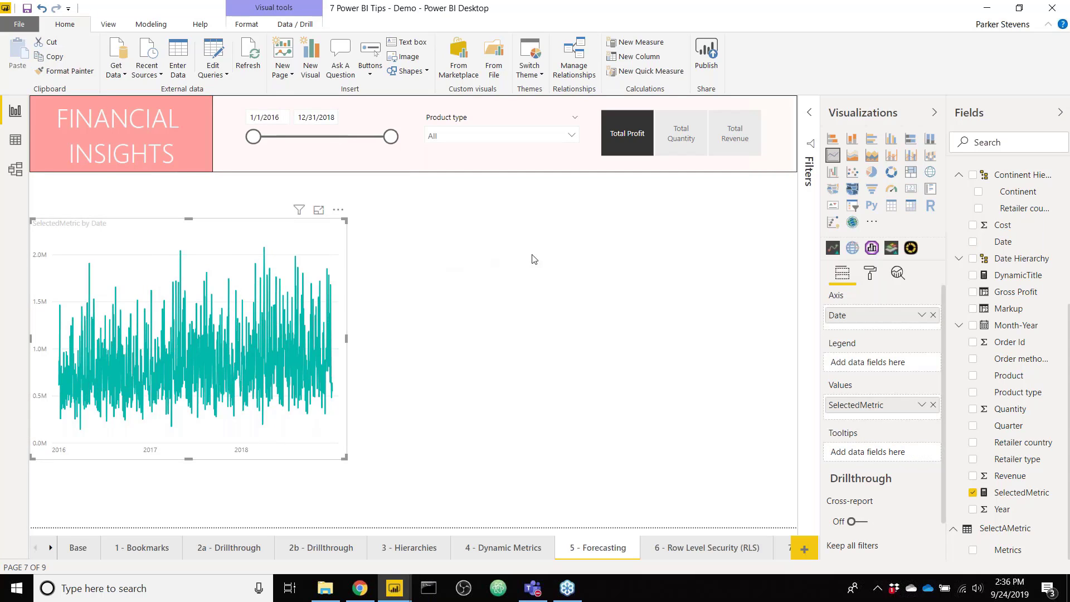
pyautogui.click(898, 274)
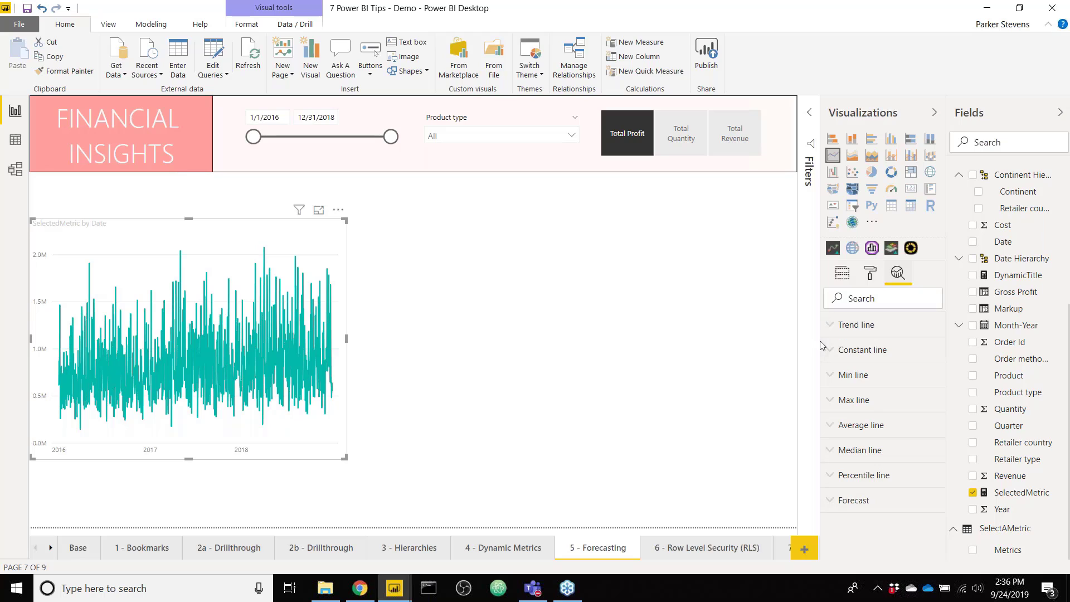
pyautogui.click(876, 500)
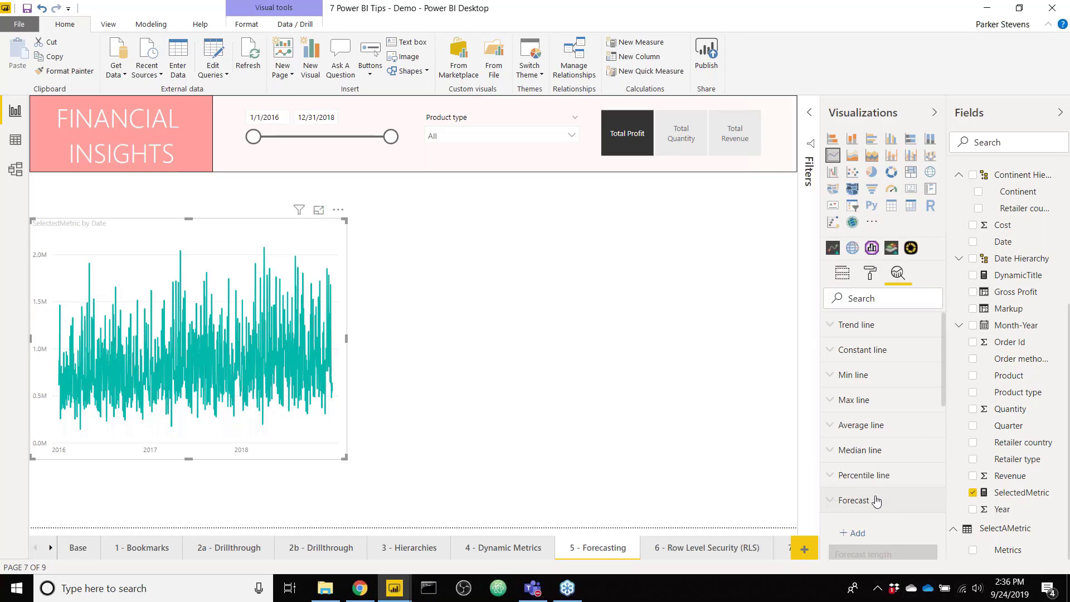
pyautogui.click(862, 526)
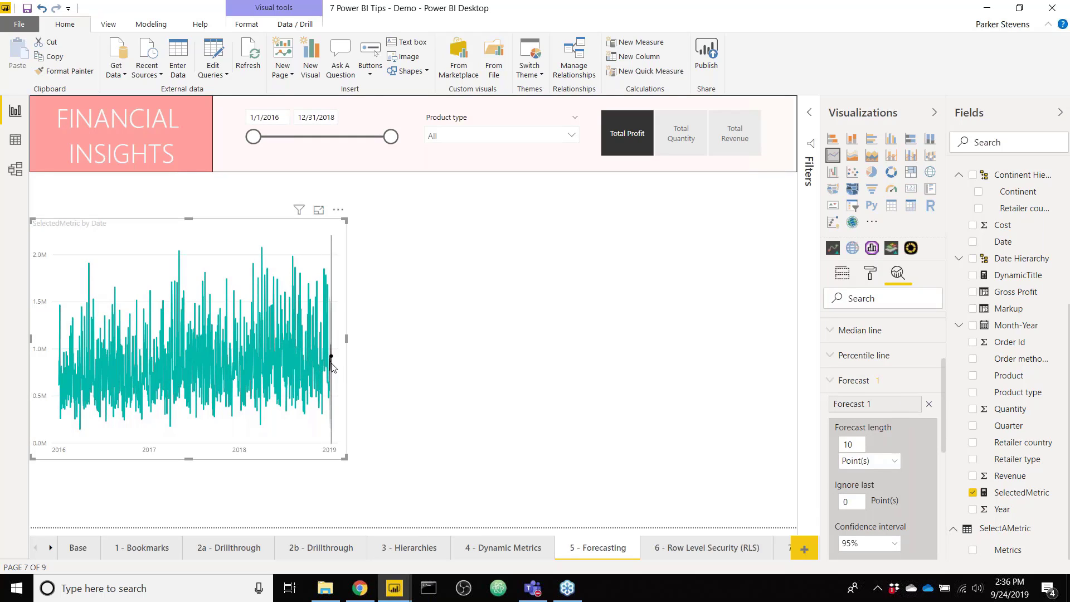
# - Set the forecast length to 6 months and apply it to the line chart
pyautogui.moveTo(853, 441); pyautogui.dragTo(840, 441)
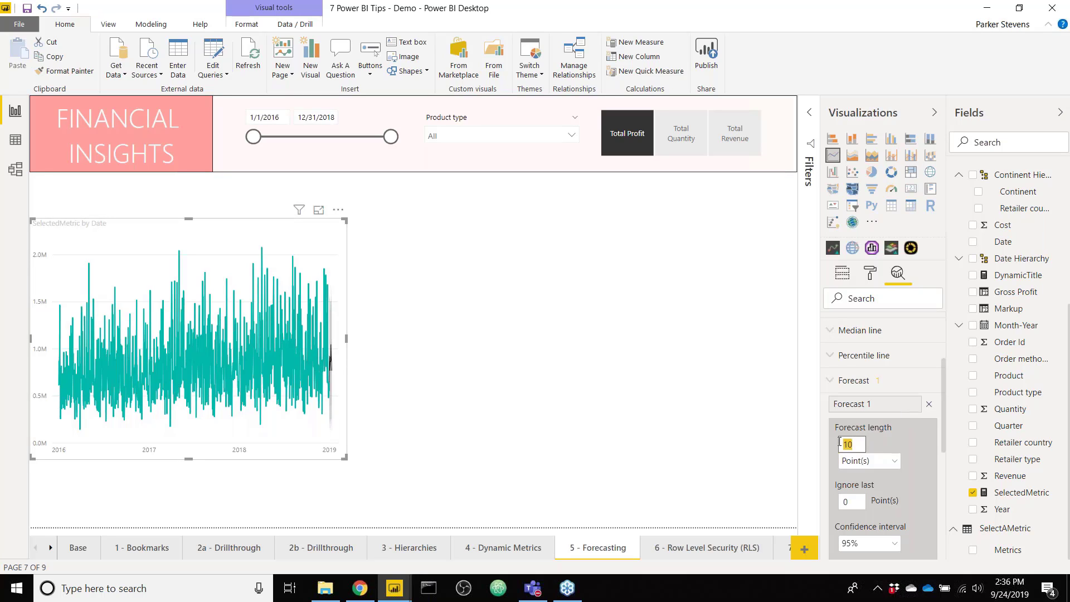
pyautogui.click(870, 462)
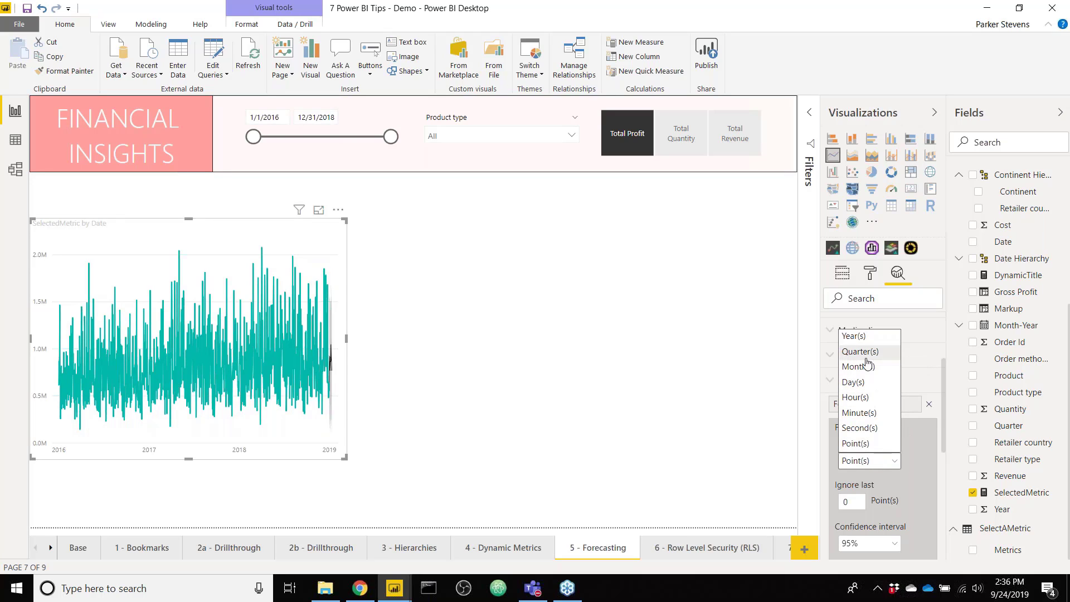
pyautogui.click(911, 425)
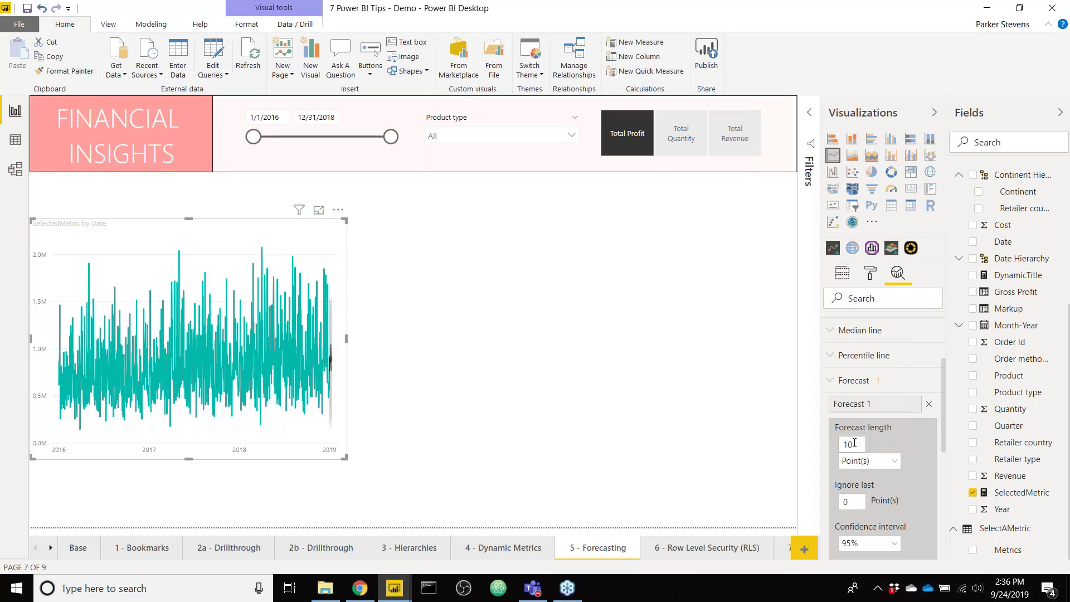
pyautogui.moveTo(861, 444); pyautogui.dragTo(797, 444)
pyautogui.write('5')
pyautogui.press('BackSpace')
pyautogui.write('6')
pyautogui.click(868, 460)
pyautogui.click(877, 376)
pyautogui.scroll(-3, 898, 449)
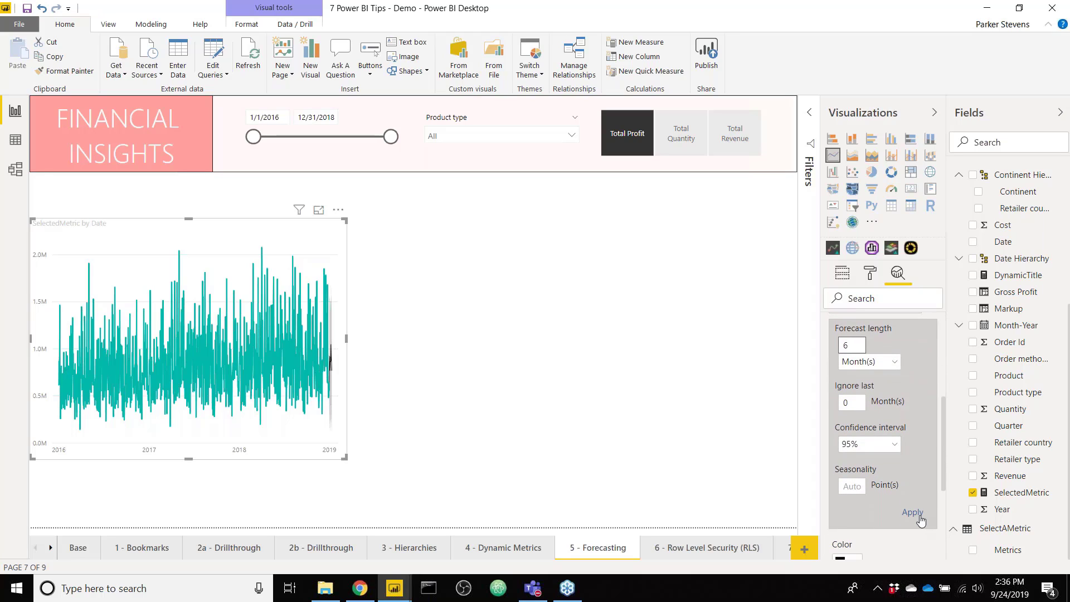
pyautogui.click(919, 516)
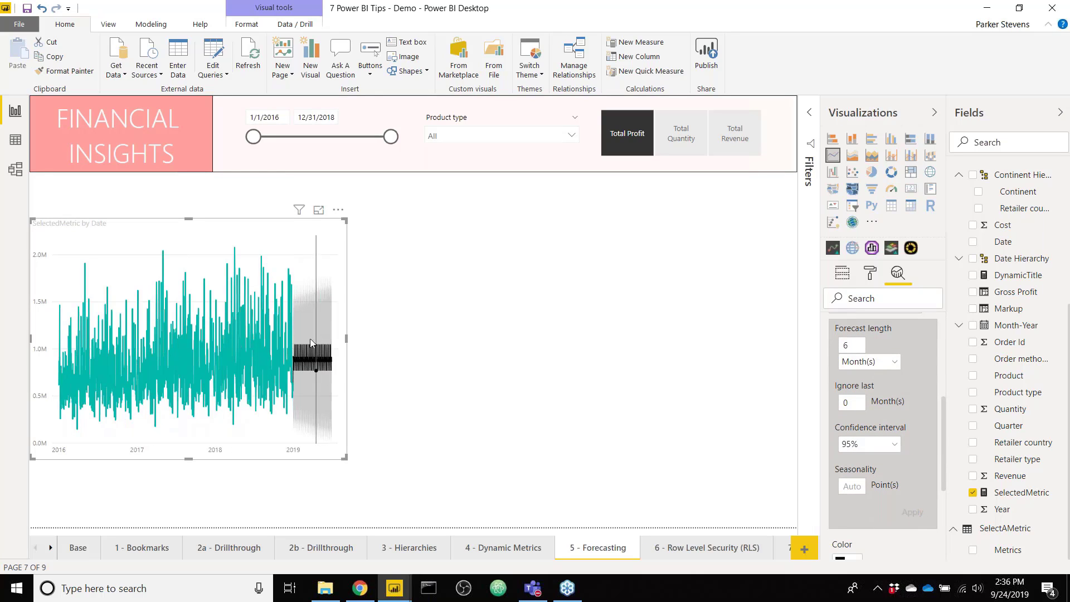
pyautogui.moveTo(300, 348)
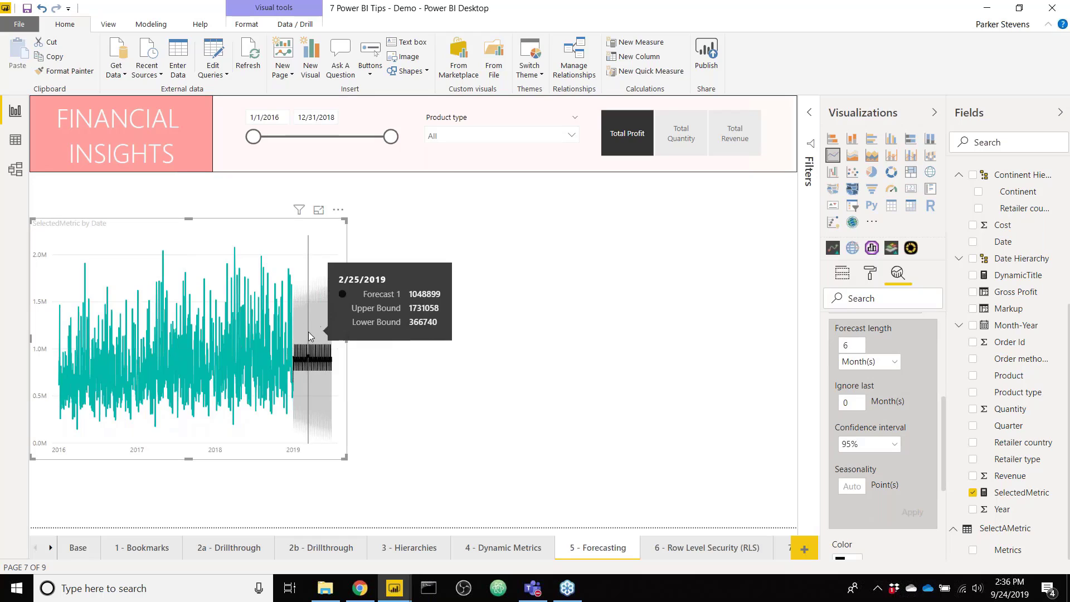
# - Set the forecast's confidence interval to 99% and apply it
pyautogui.click(848, 403)
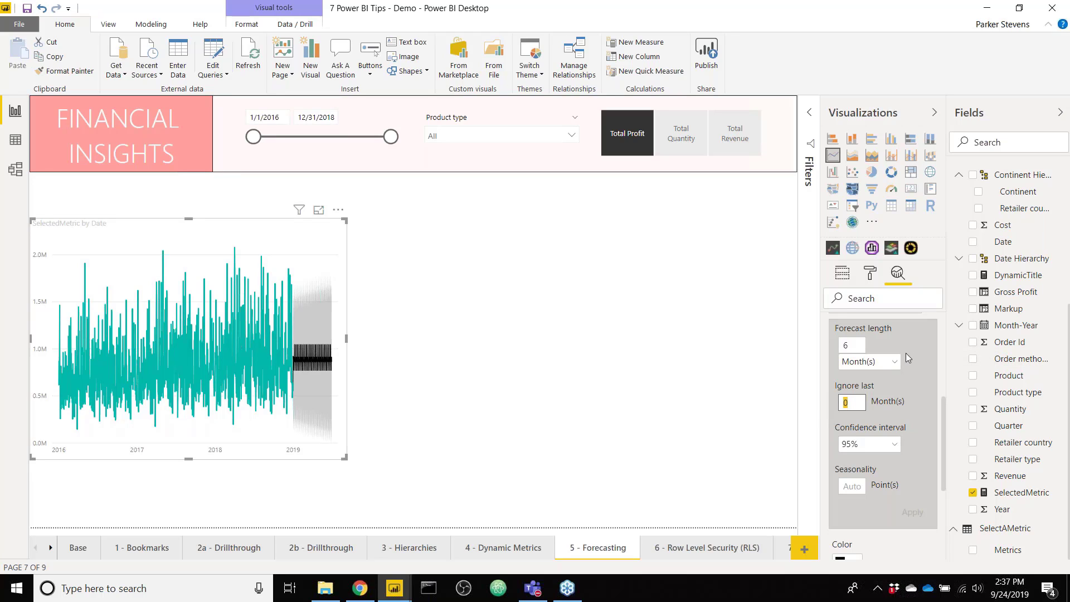
pyautogui.click(873, 448)
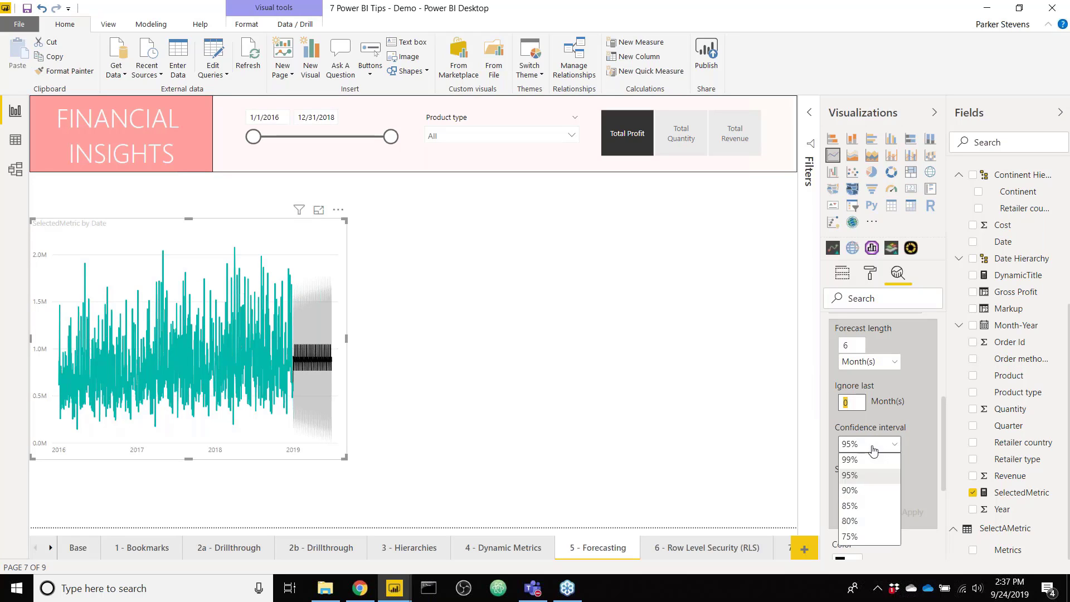
pyautogui.click(866, 461)
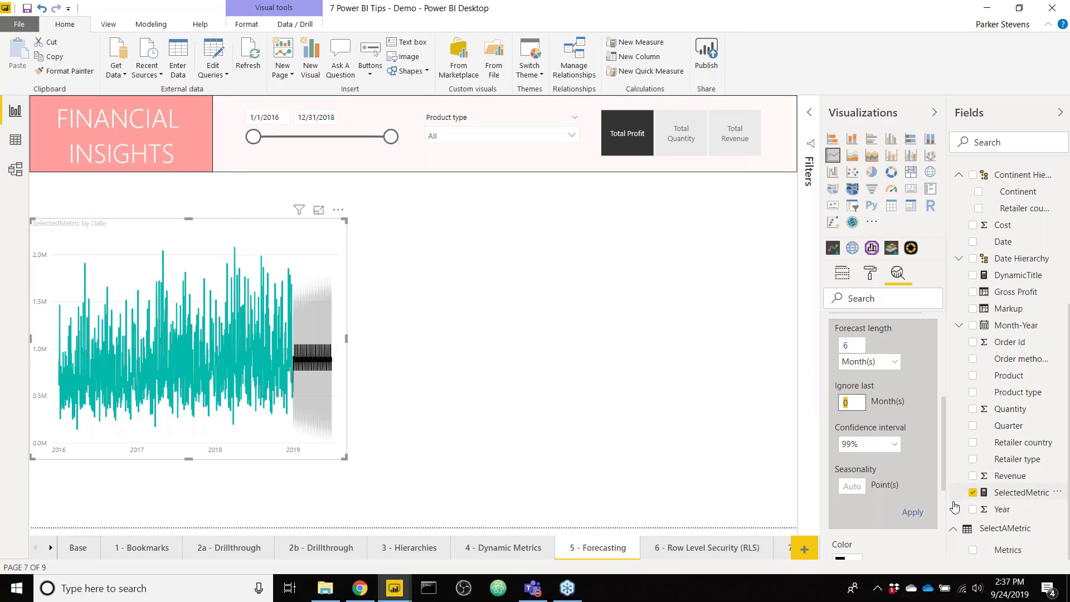
pyautogui.click(905, 515)
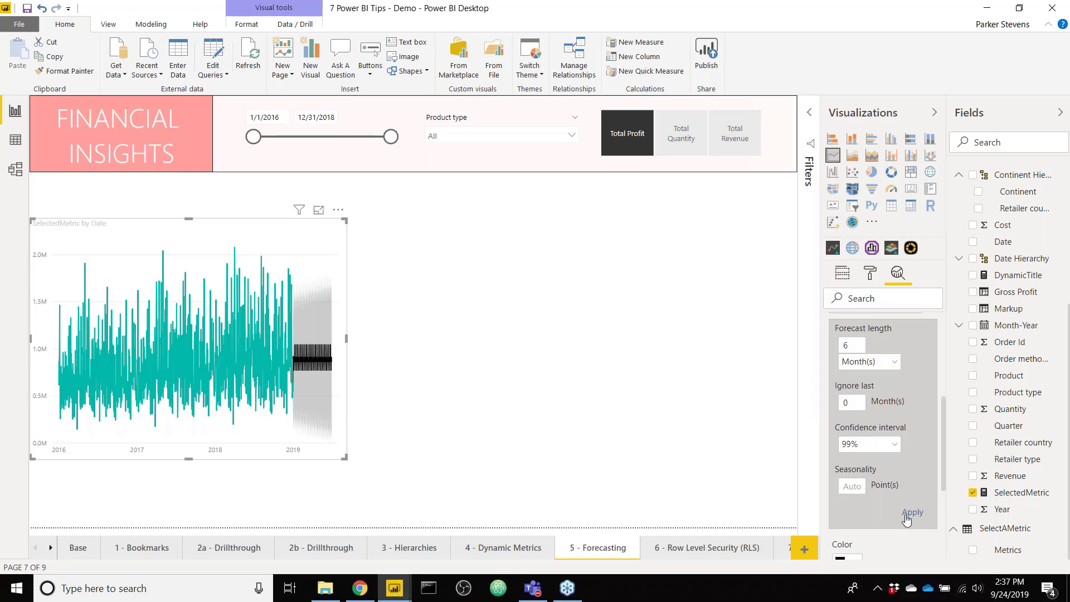
# - Set the forecast's confidence interval to 95% and its seasonality to 30 points, and apply both
pyautogui.click(887, 449)
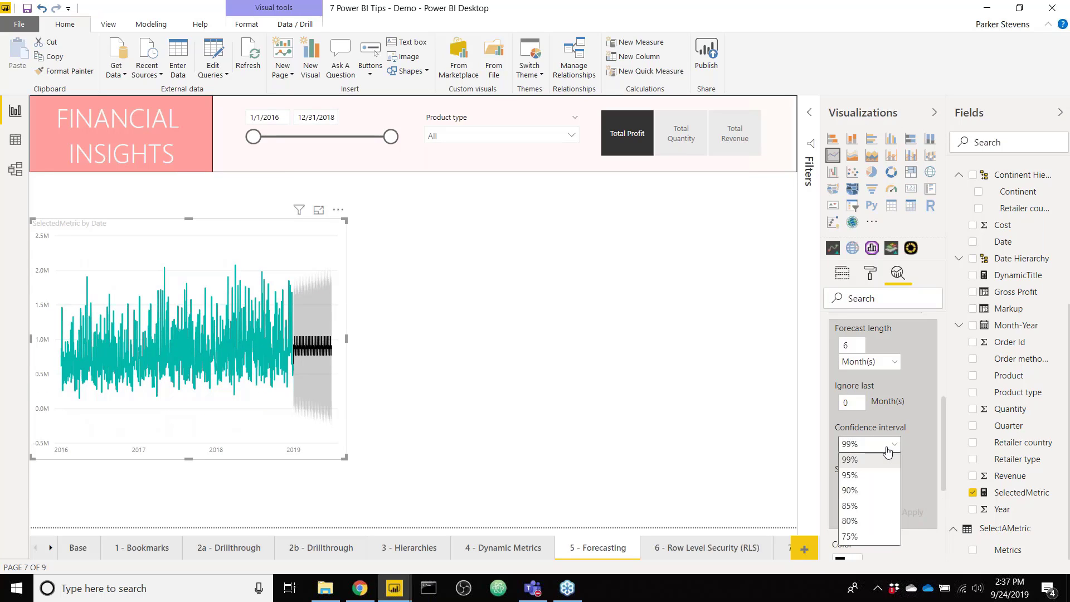
pyautogui.click(865, 476)
pyautogui.click(859, 485)
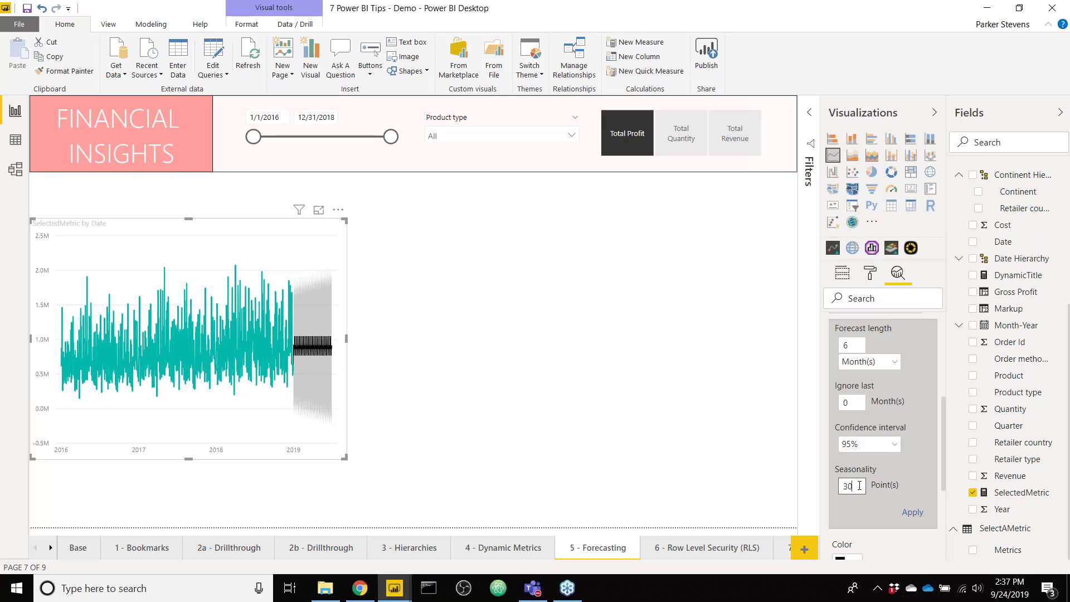
pyautogui.click(917, 513)
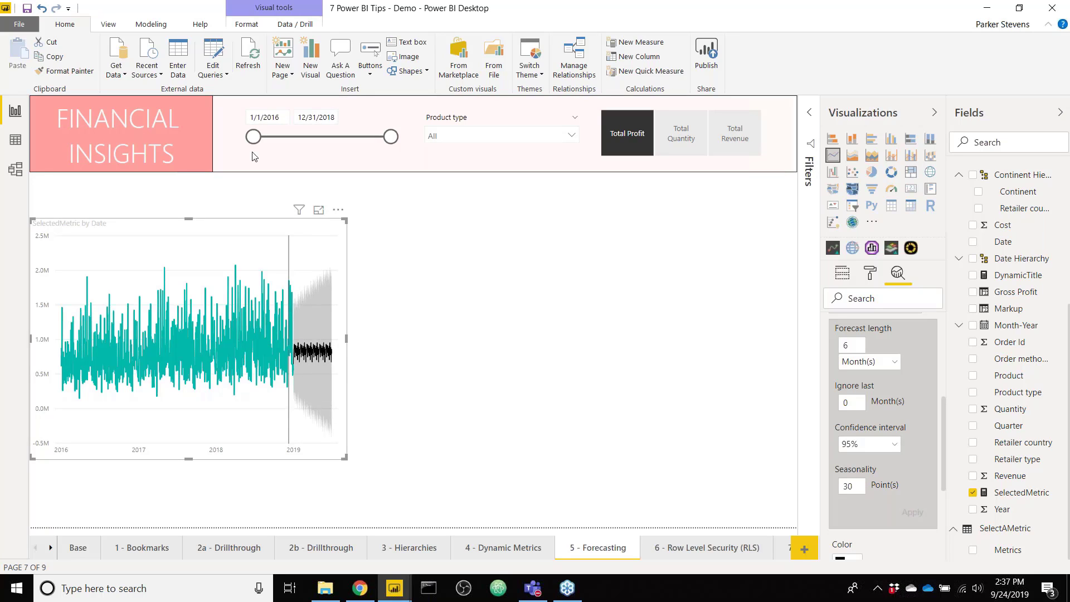
# - Narrow the date range to start at 12/22/2017 and apply a forecast seasonality of 7 points
pyautogui.moveTo(253, 144); pyautogui.dragTo(340, 145)
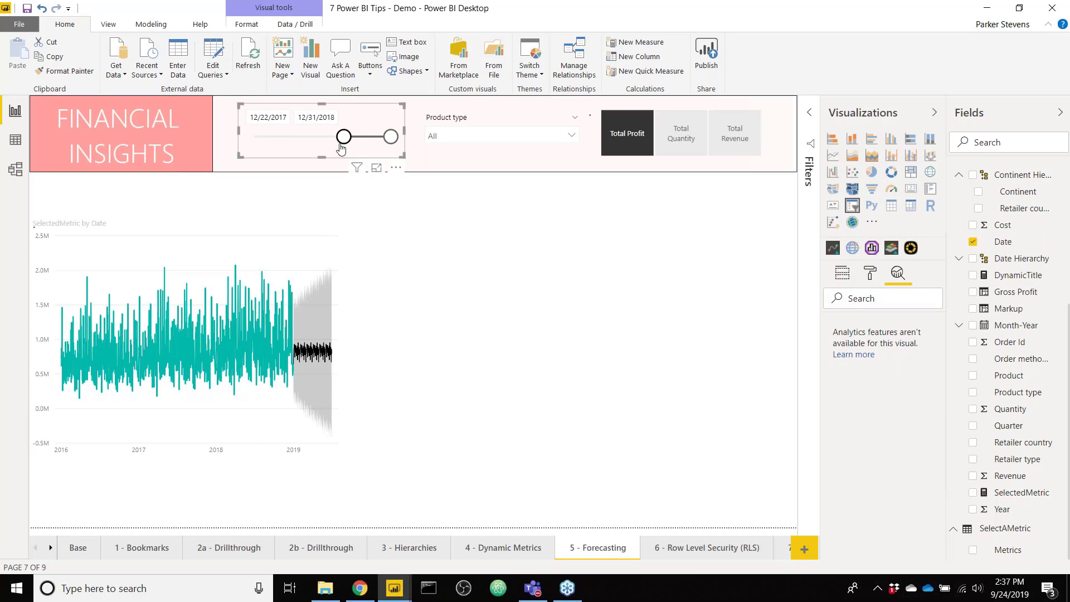
pyautogui.click(270, 229)
pyautogui.scroll(-5, 844, 432)
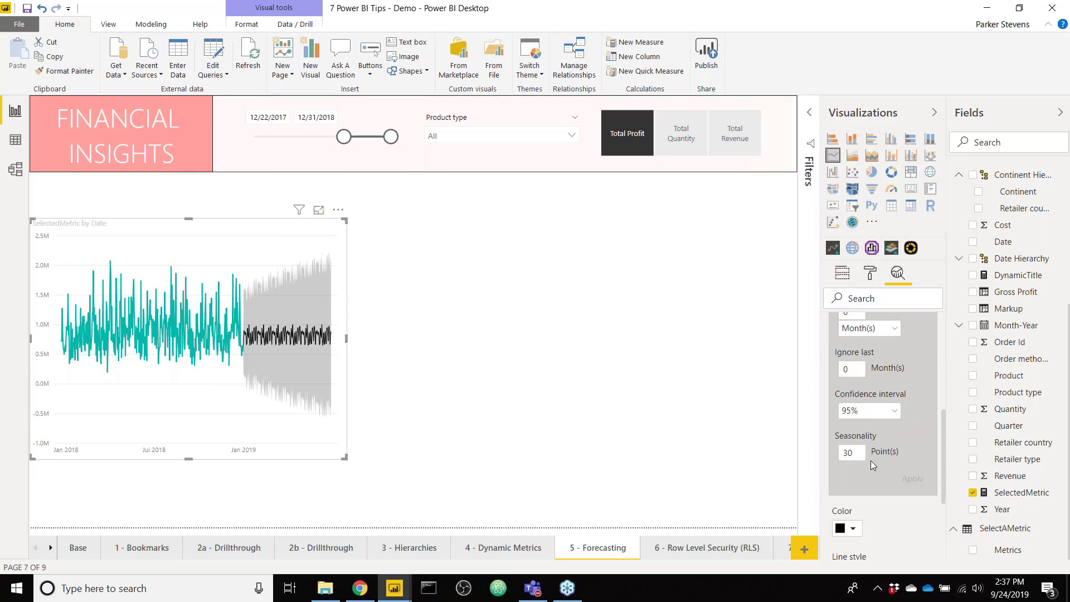
pyautogui.moveTo(861, 458); pyautogui.dragTo(826, 462)
pyautogui.write('7')
pyautogui.click(917, 475)
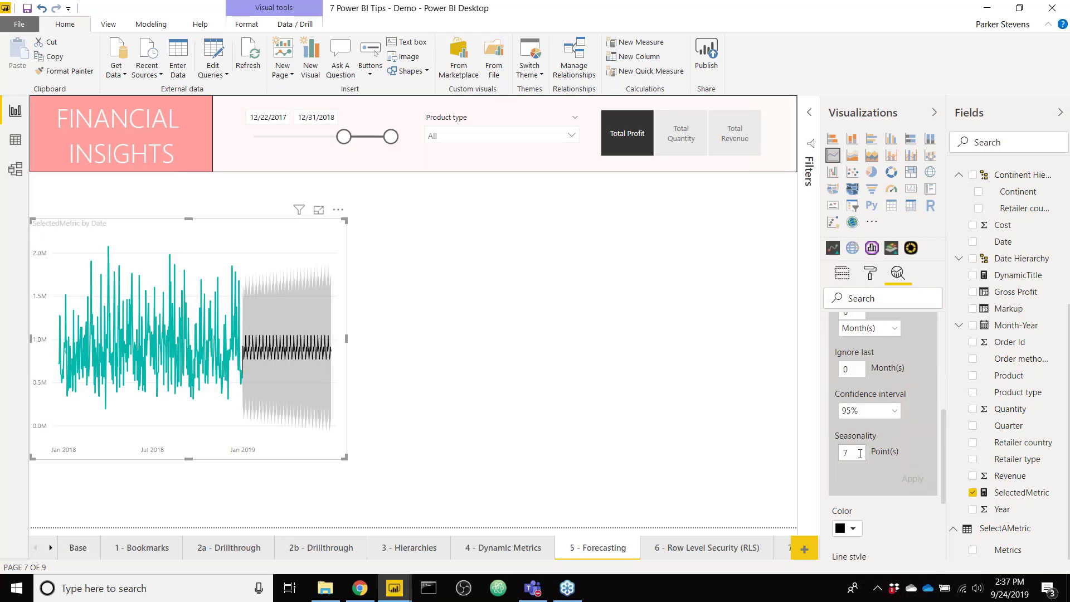
# - Restore the forecast's previous seasonality and extend the date range to start at 6/22/2017
pyautogui.scroll(1, 859, 453)
pyautogui.moveTo(857, 496); pyautogui.dragTo(793, 504)
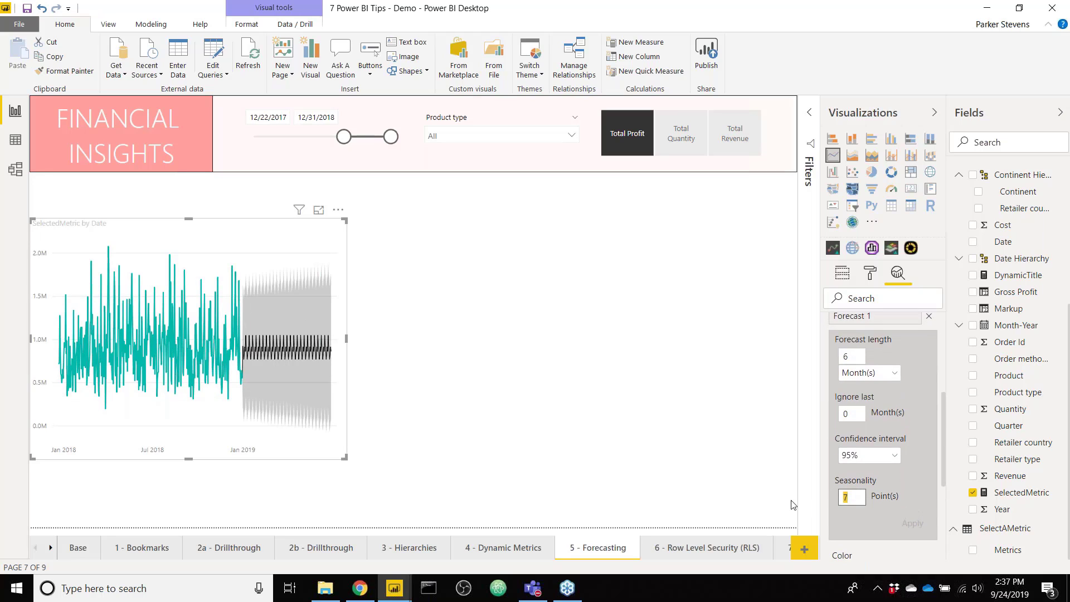
pyautogui.click(912, 524)
pyautogui.moveTo(343, 137); pyautogui.dragTo(321, 137)
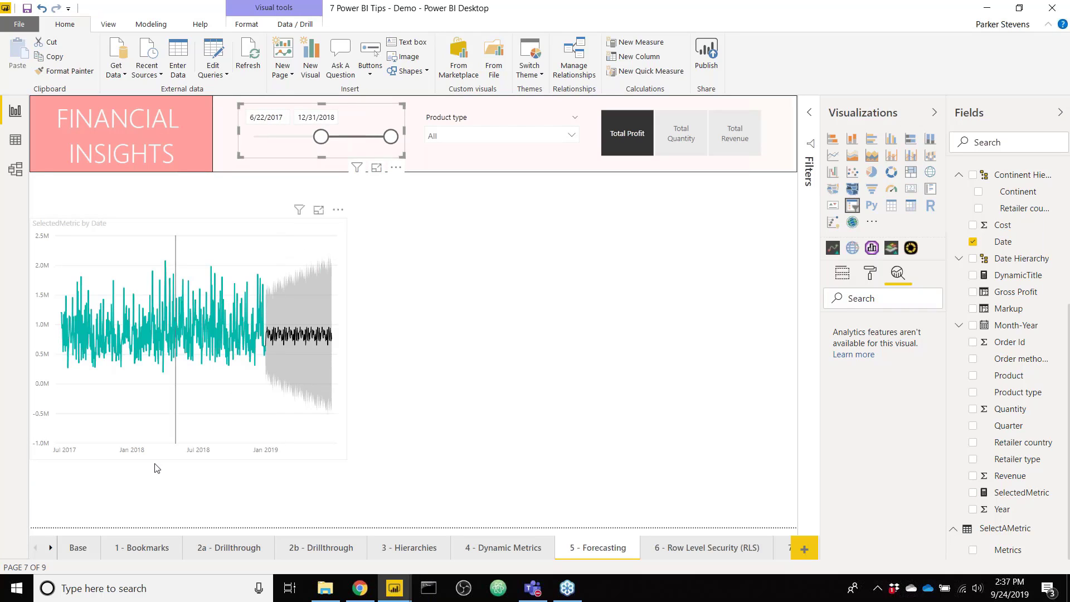
# - Switch to the 7 Power BI Tips report to view the forecast charts on its 5 - Forecasting page
pyautogui.click(78, 548)
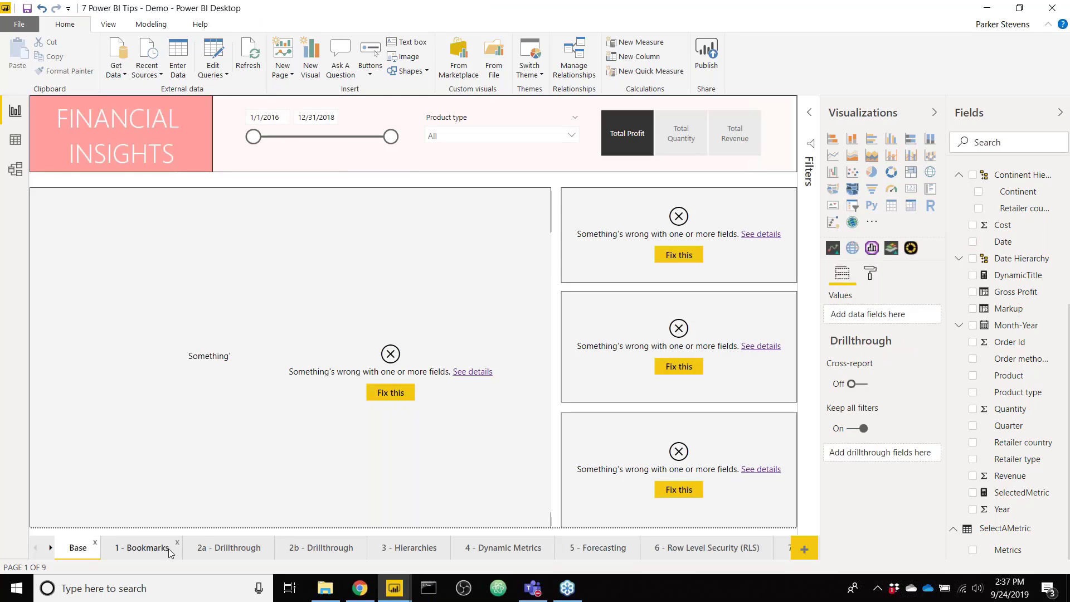
pyautogui.click(574, 548)
pyautogui.click(394, 588)
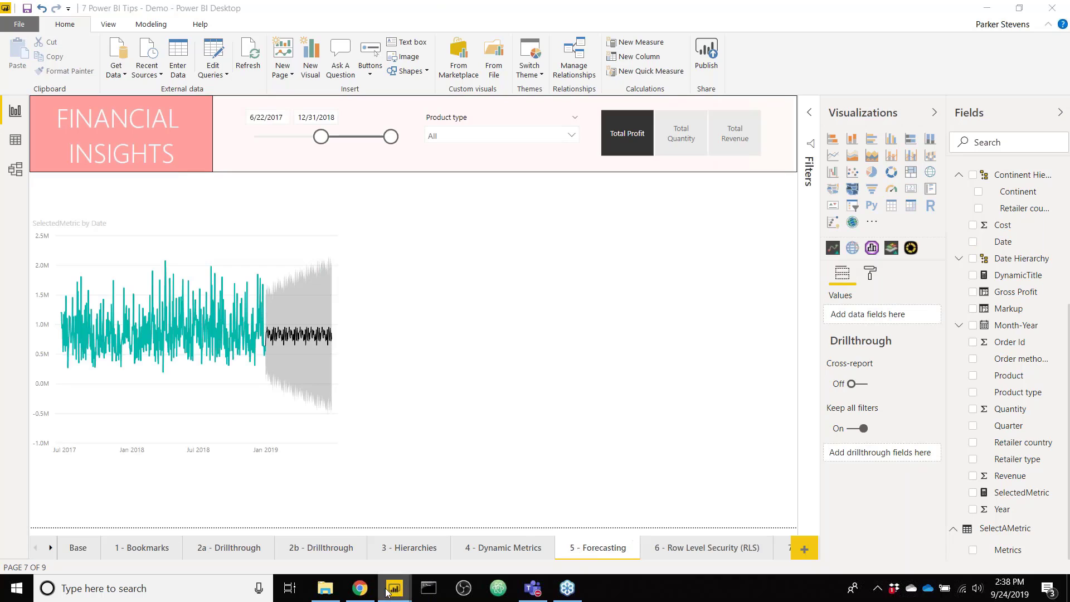
pyautogui.click(337, 551)
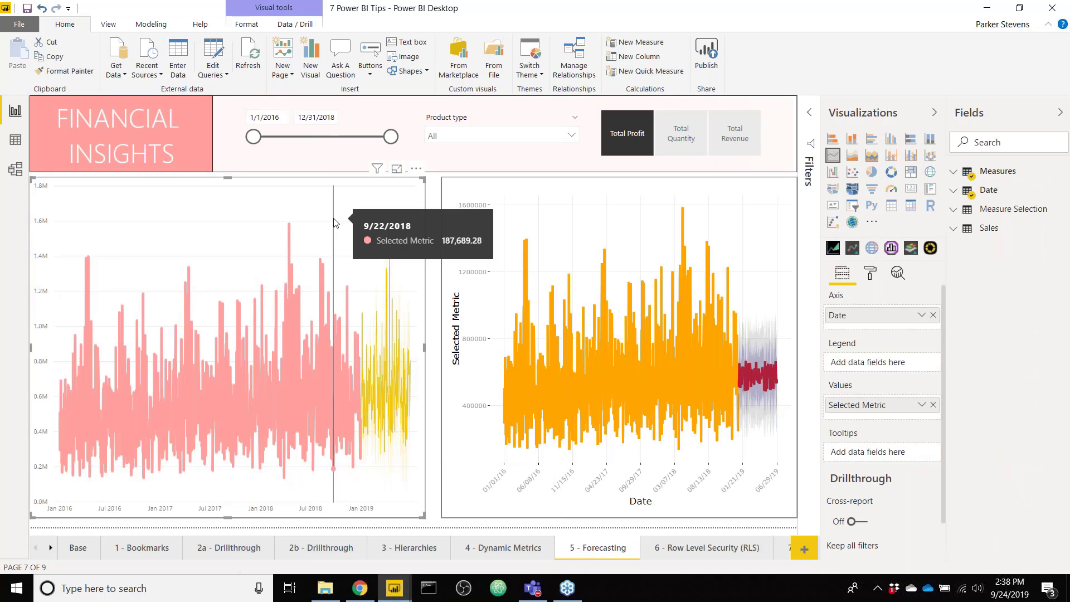
# - Examine the finished line chart's forecast settings and try the date range slicer's start while keeping the 1/1/2016 start
pyautogui.click(897, 273)
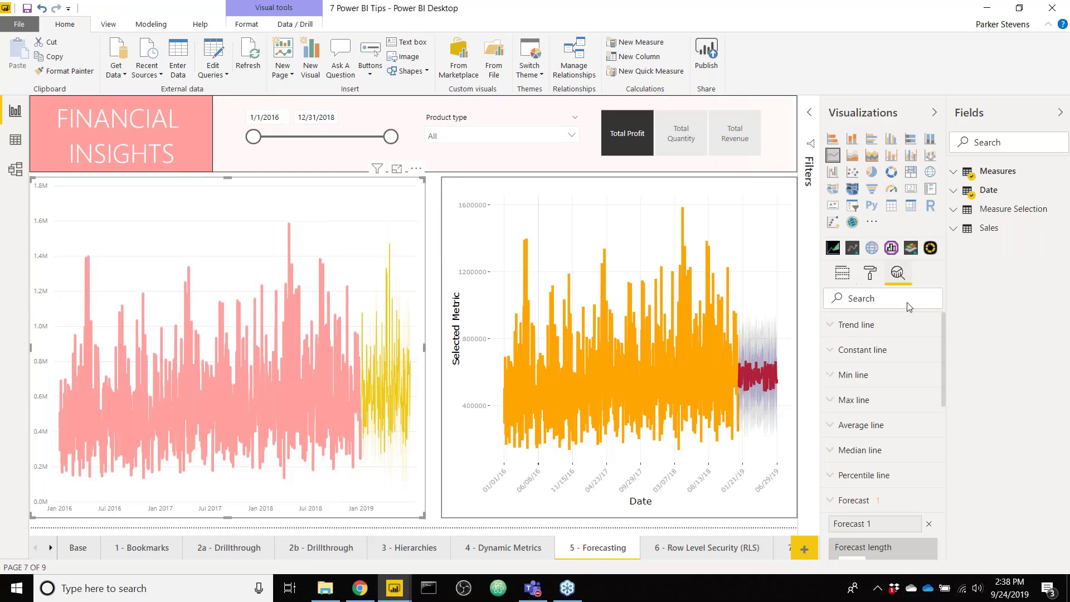
pyautogui.scroll(-5, 914, 457)
pyautogui.scroll(1, 915, 459)
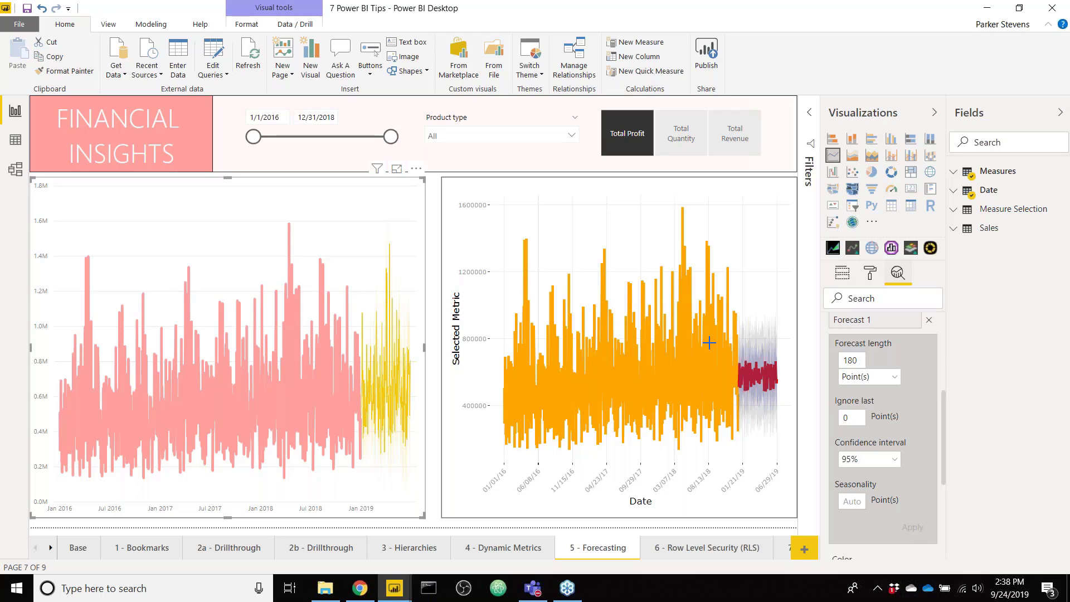
pyautogui.moveTo(254, 136)
pyautogui.mouseDown()
pyautogui.moveTo(348, 139)
pyautogui.moveTo(253, 136)
pyautogui.mouseUp()
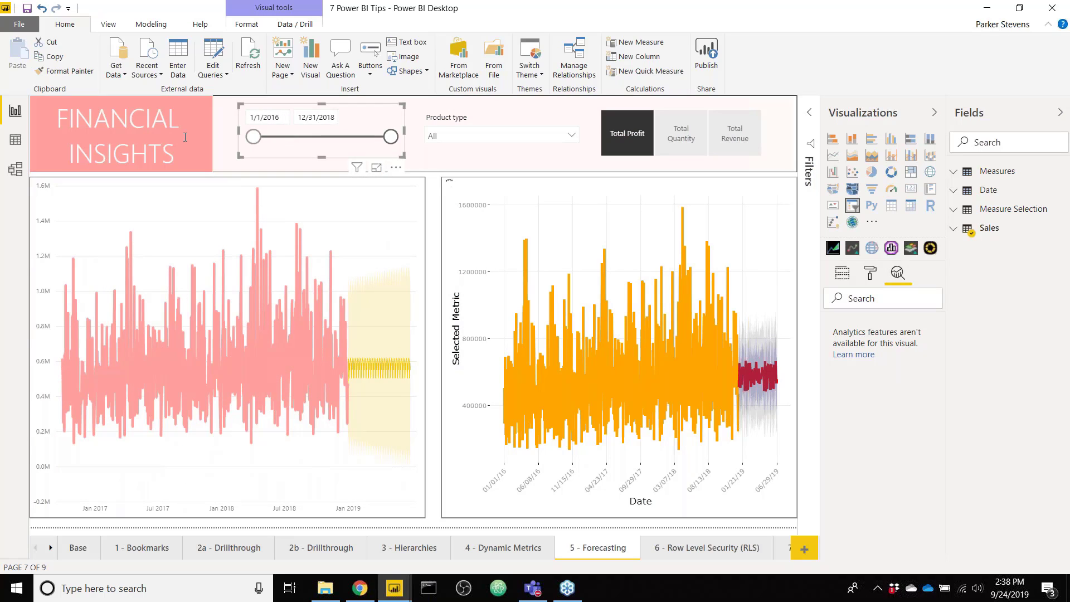
pyautogui.moveTo(185, 137); pyautogui.dragTo(185, 137)
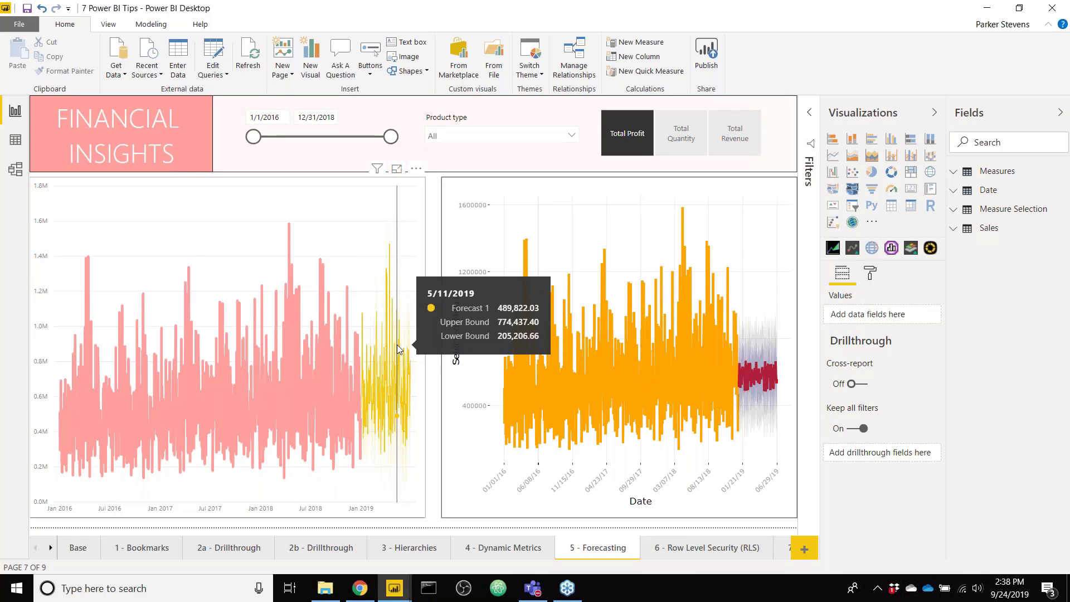
# - Switch to the 7 Power BI Tips - Demo report and search the visuals marketplace for "forecast"
pyautogui.moveTo(385, 587)
pyautogui.click(450, 533)
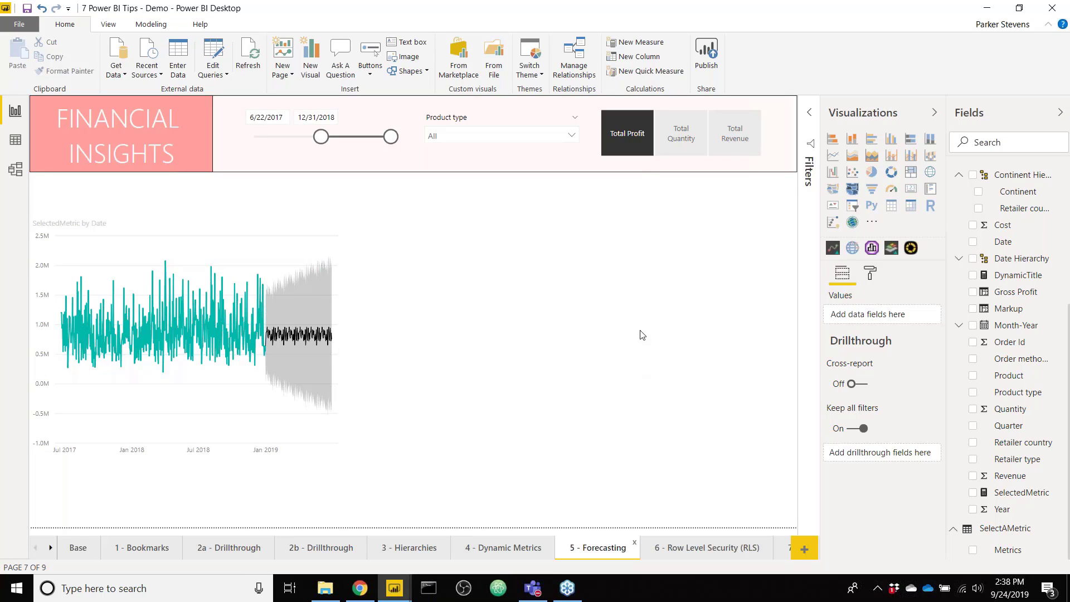
pyautogui.click(871, 223)
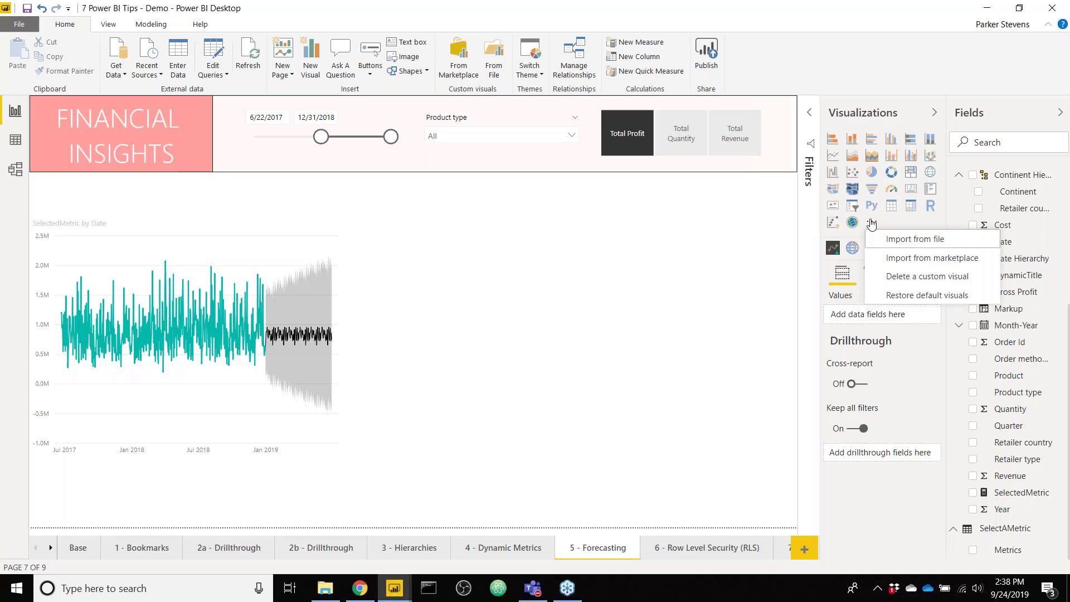
pyautogui.click(906, 259)
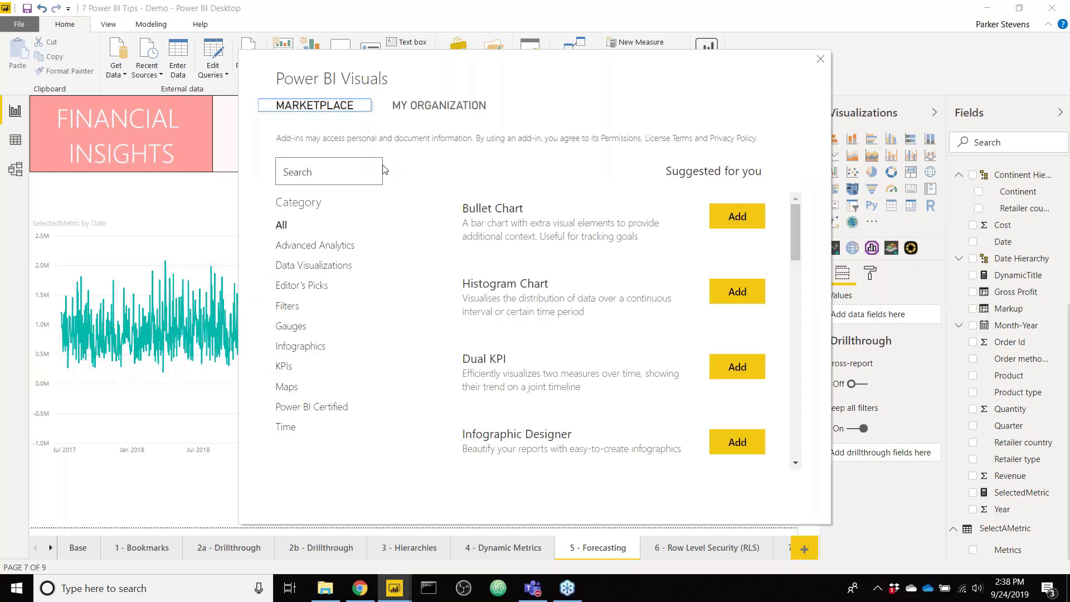
pyautogui.click(351, 173)
pyautogui.write('forecast')
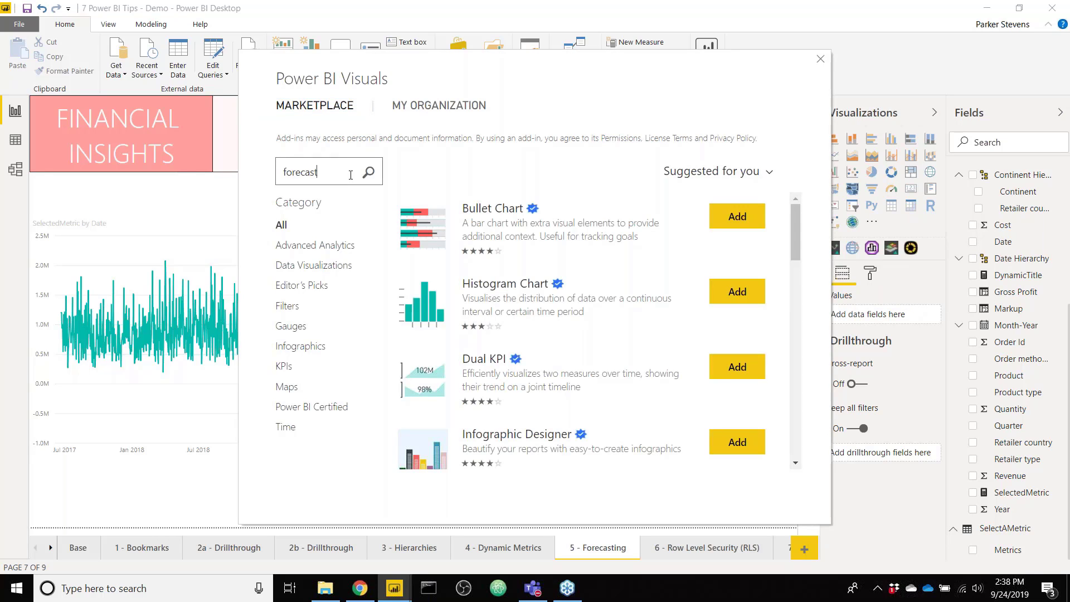
pyautogui.click(369, 172)
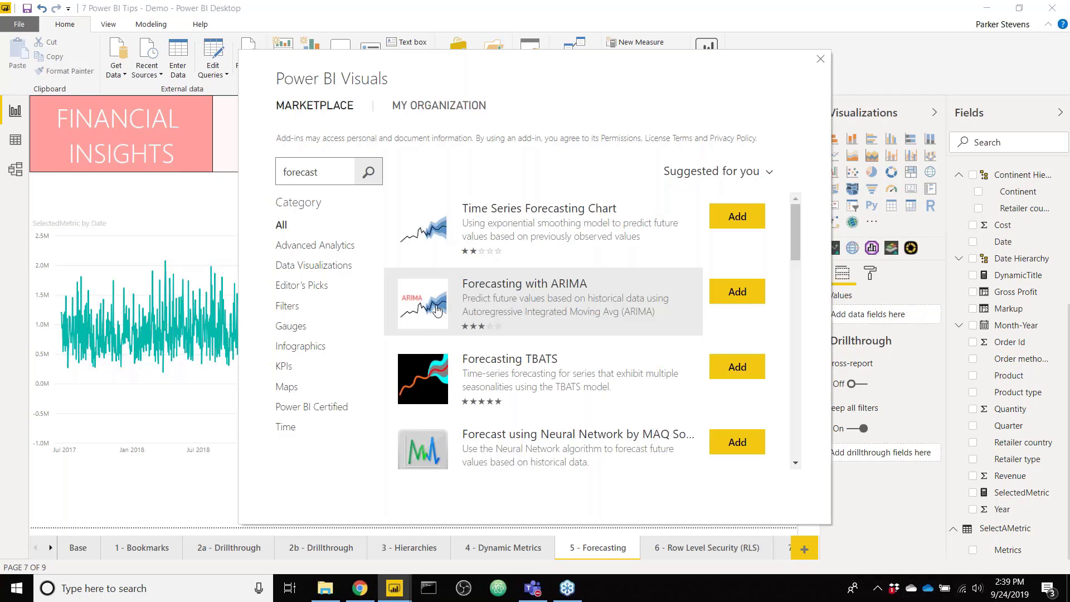
# - Add the Forecasting TBATS visual from the marketplace, updating the copy already in the report
pyautogui.scroll(-3, 555, 302)
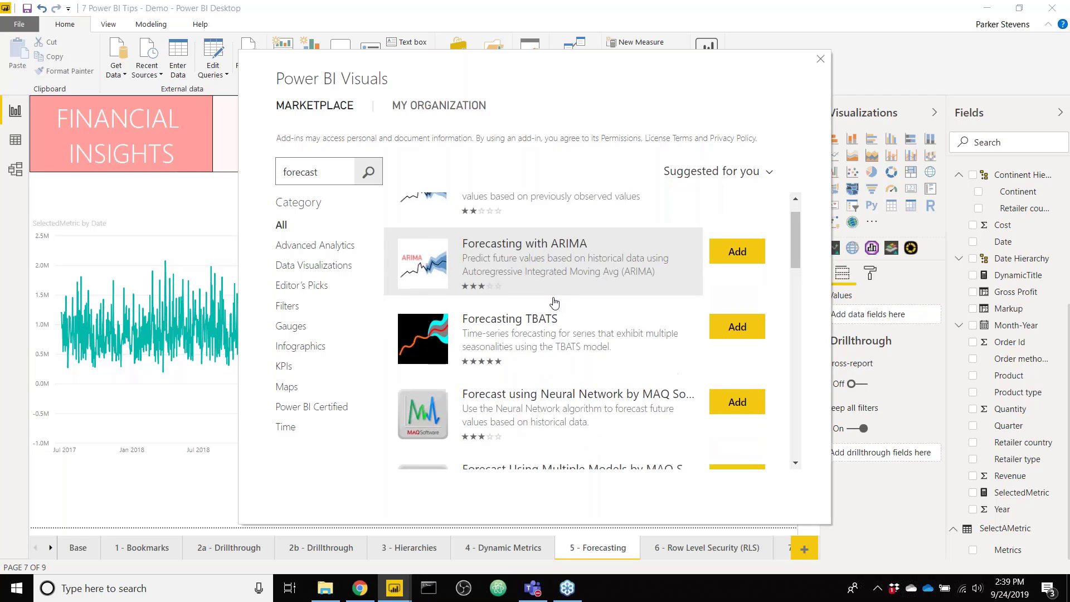
pyautogui.click(554, 303)
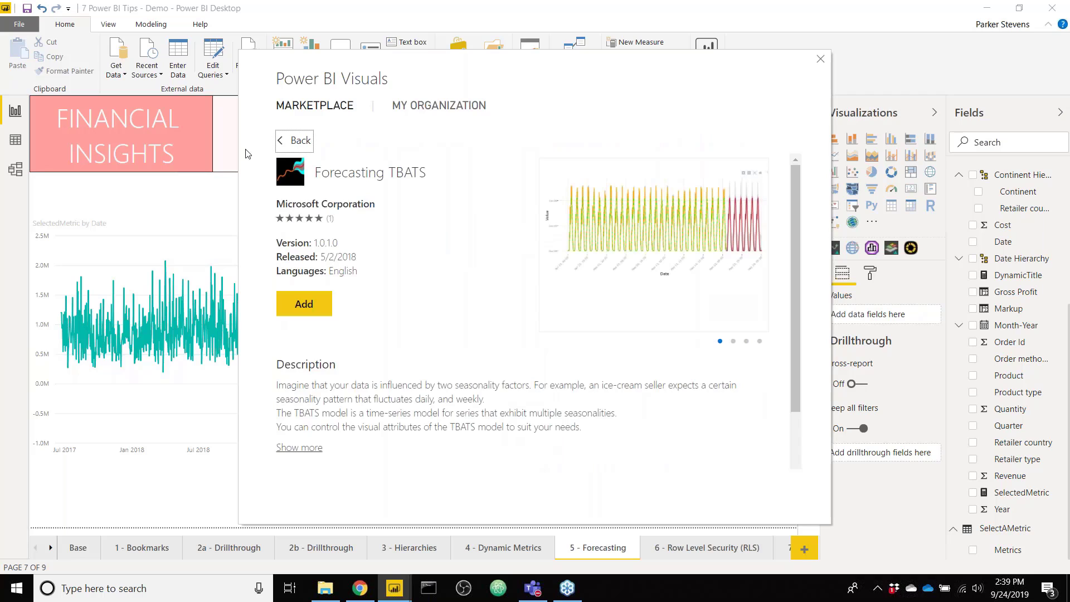
pyautogui.click(299, 311)
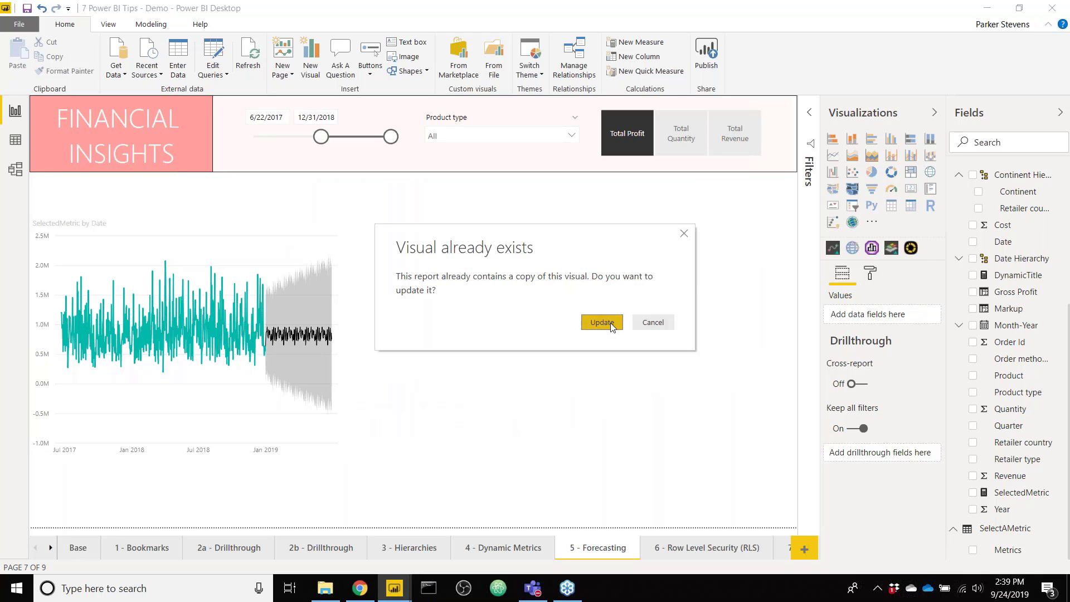
pyautogui.click(602, 326)
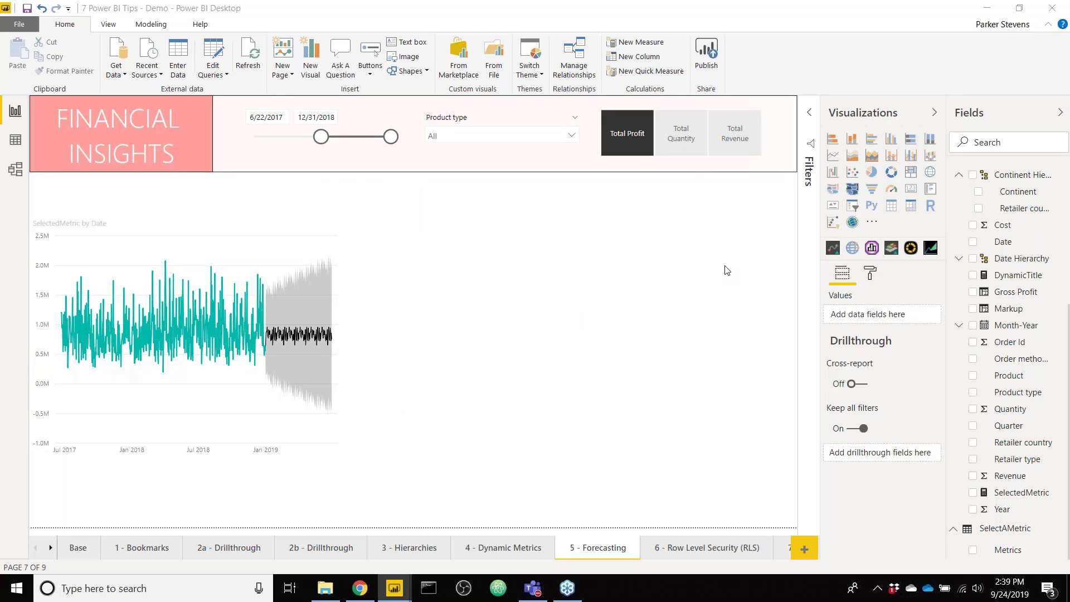
# - Decline the caTools R package installation and finish importing the custom visual
pyautogui.click(931, 249)
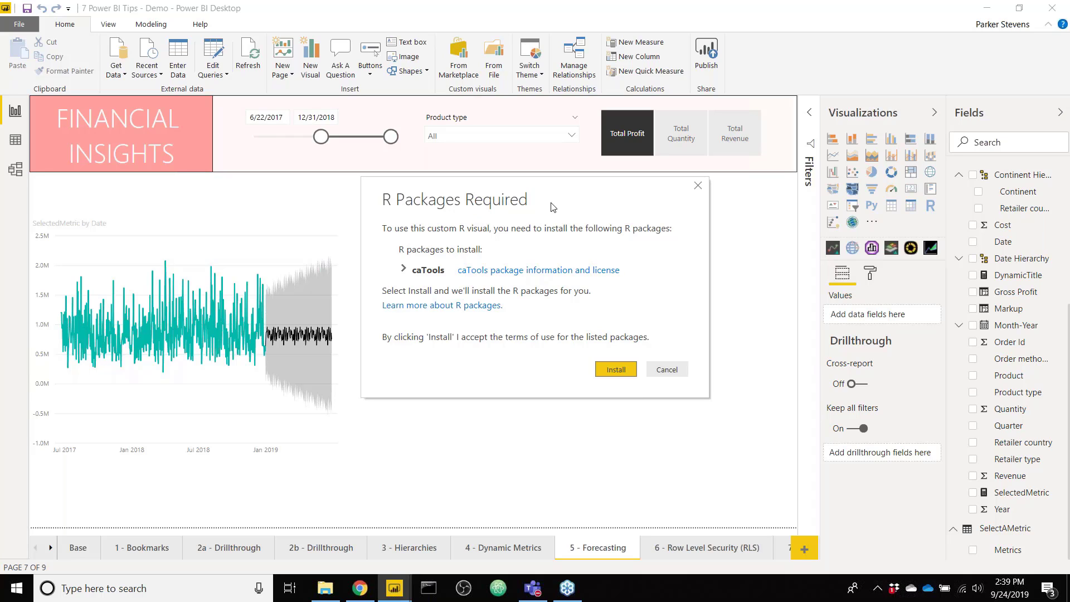
pyautogui.moveTo(553, 202); pyautogui.dragTo(555, 210)
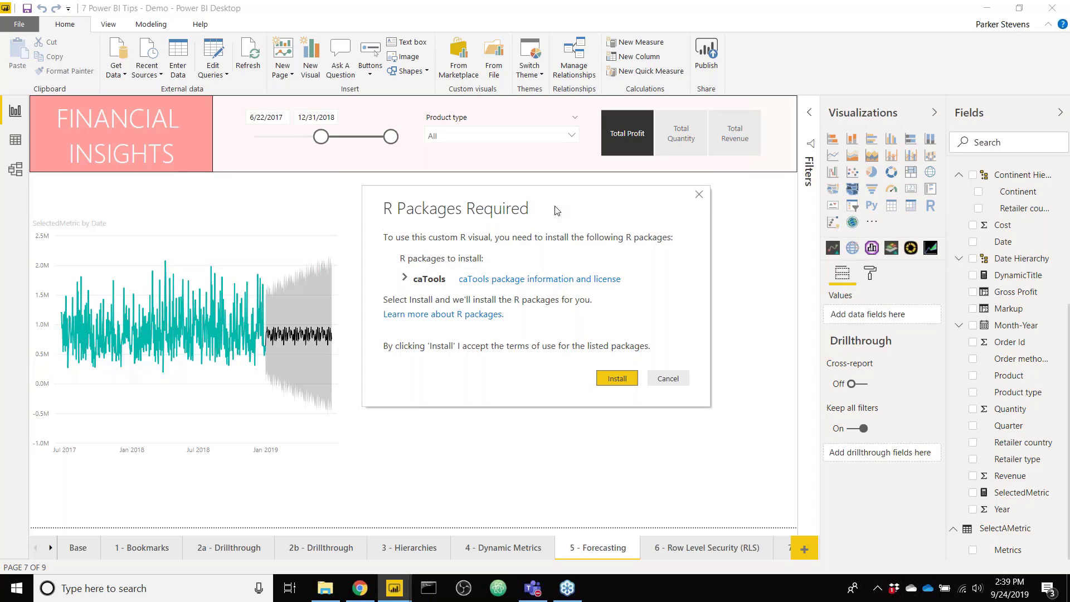
pyautogui.click(672, 378)
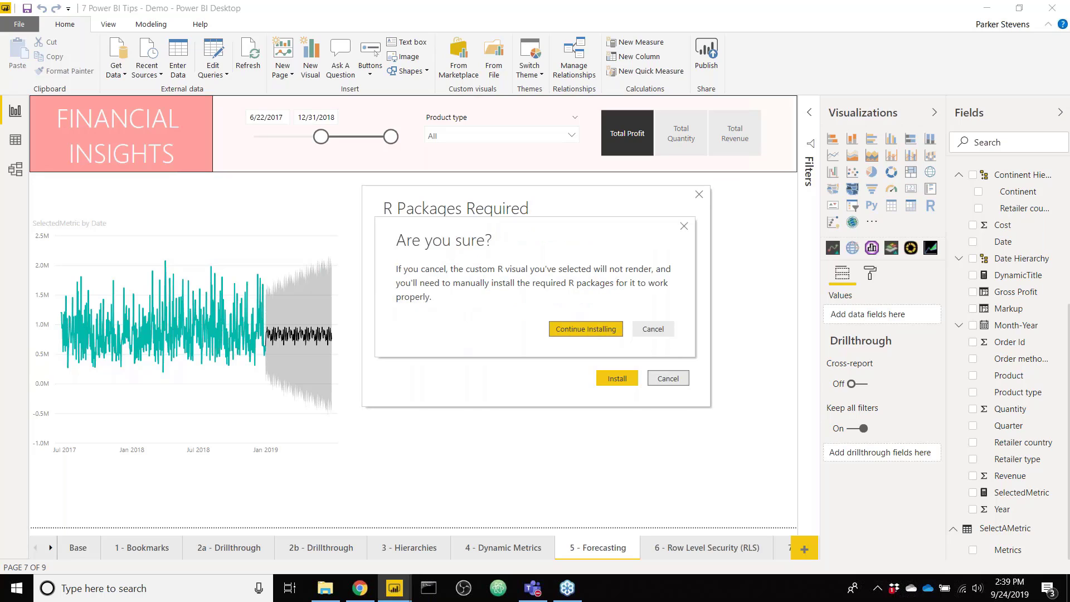
pyautogui.click(667, 328)
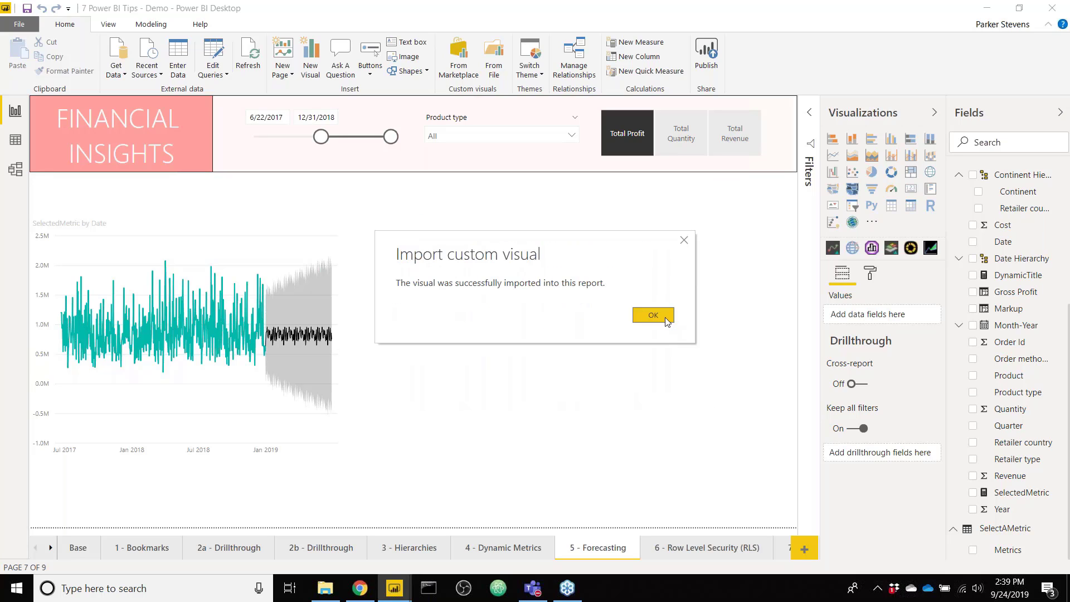
pyautogui.click(665, 319)
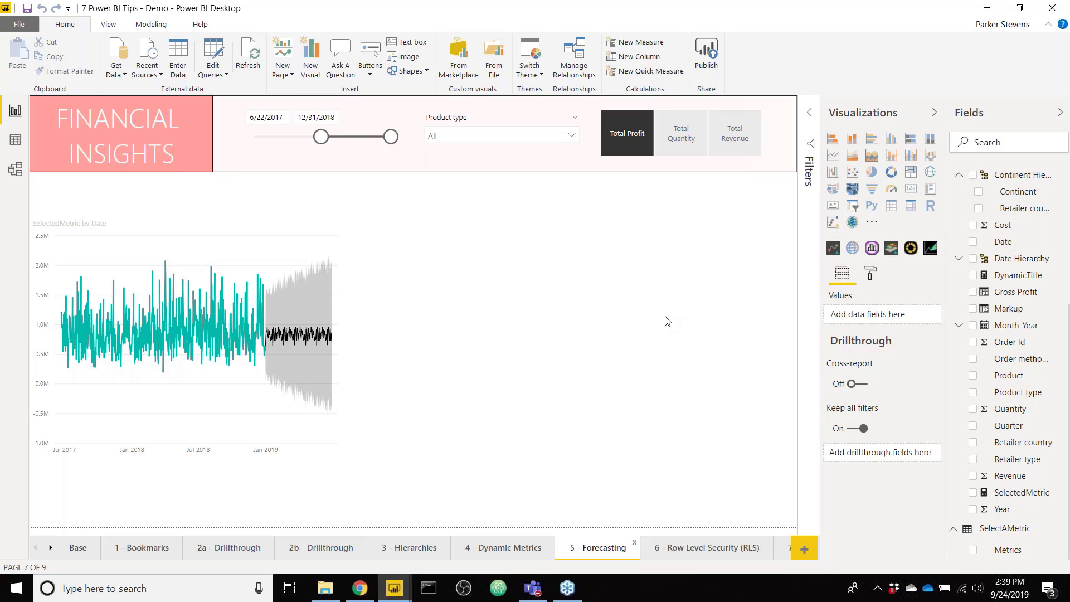
# - Place an empty Forecasting TBATS visual beside the SelectedMetric line chart, deleting the R script visual inserted first
pyautogui.click(935, 211)
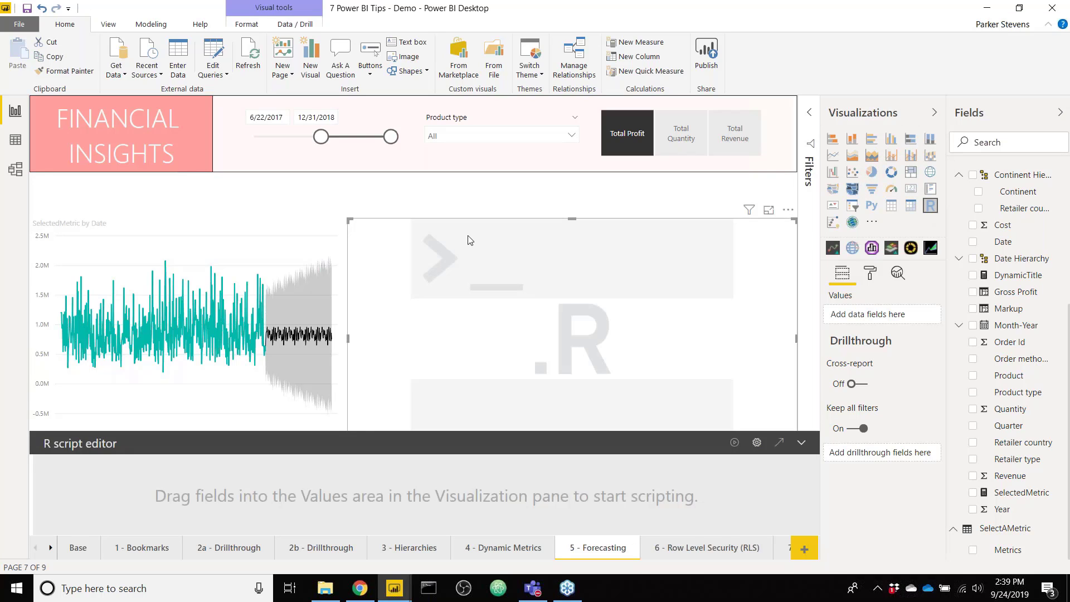
pyautogui.press('Delete')
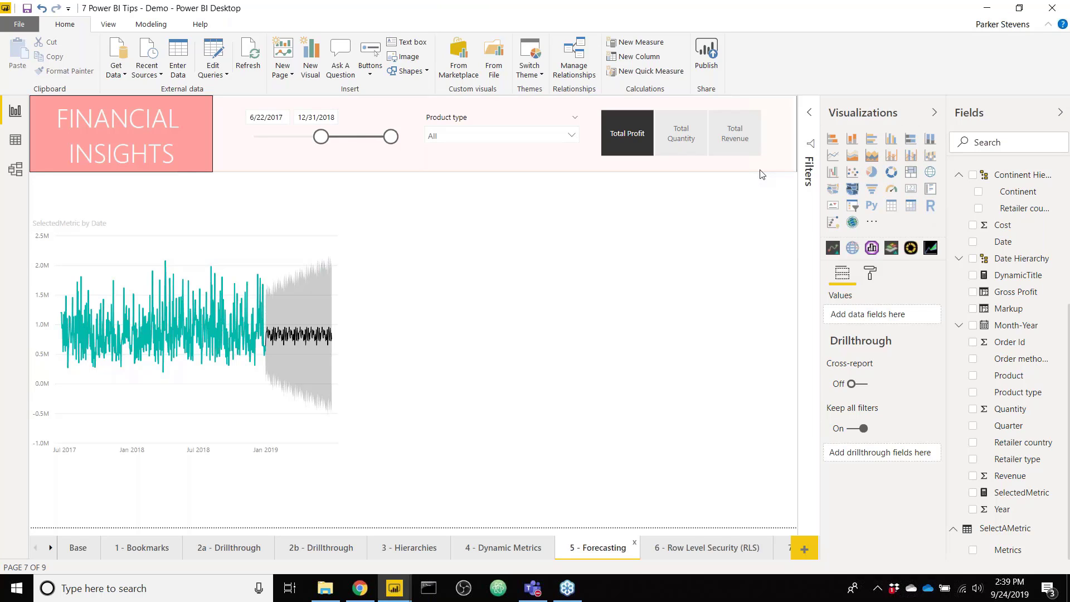
pyautogui.click(931, 248)
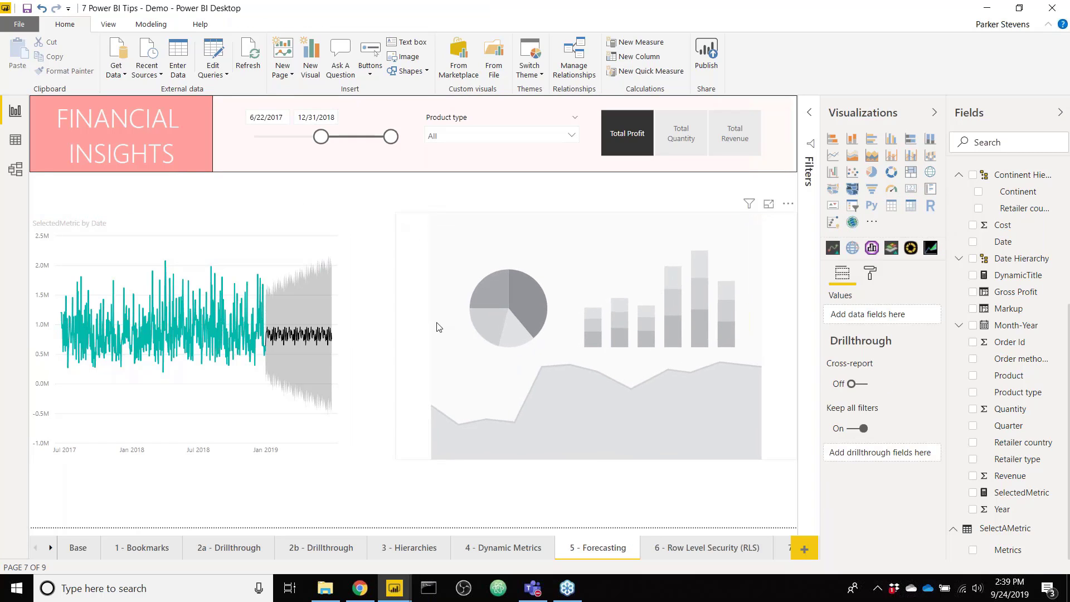
pyautogui.click(437, 327)
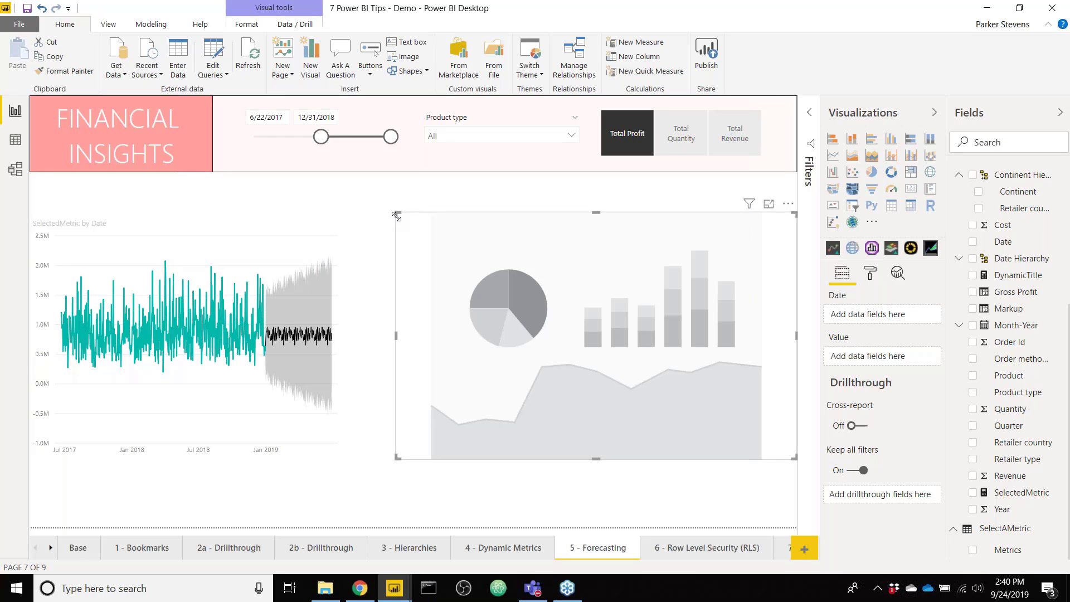
pyautogui.moveTo(459, 246); pyautogui.dragTo(447, 246)
pyautogui.scroll(1, 989, 248)
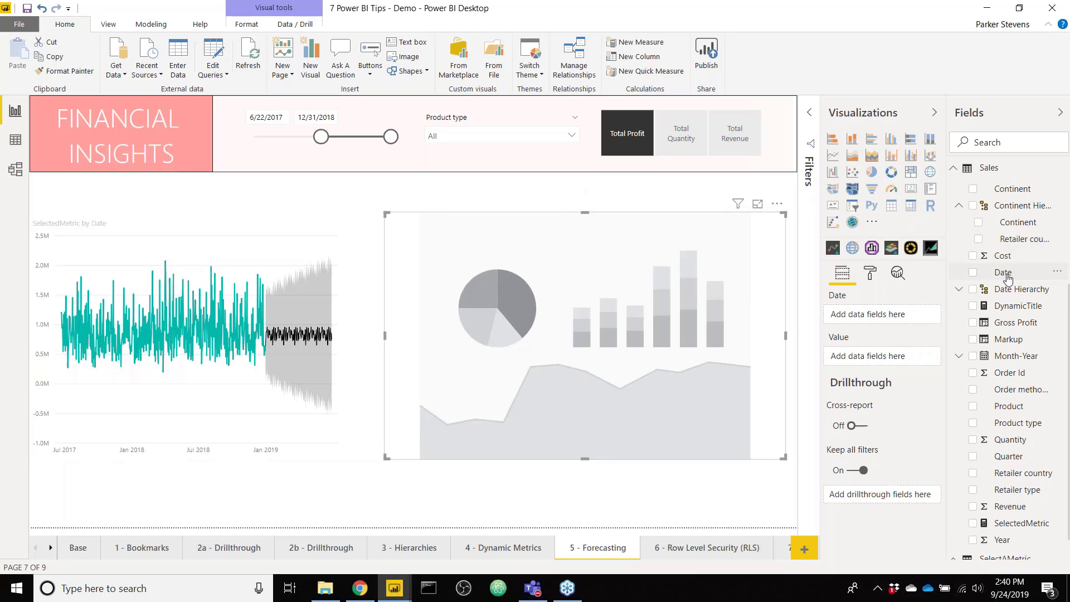
# - Plot SelectedMetric by Date in the TBATS visual and extend the date range to start at 1/1/2016
pyautogui.moveTo(1000, 273); pyautogui.dragTo(874, 313)
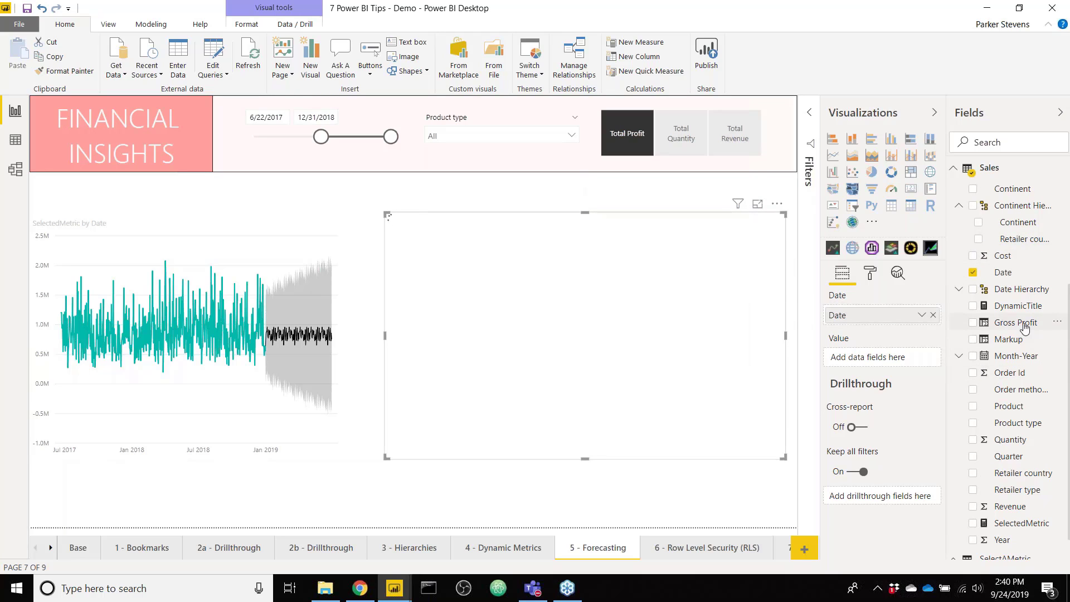
pyautogui.scroll(-1, 1025, 330)
pyautogui.moveTo(1022, 492); pyautogui.dragTo(881, 358)
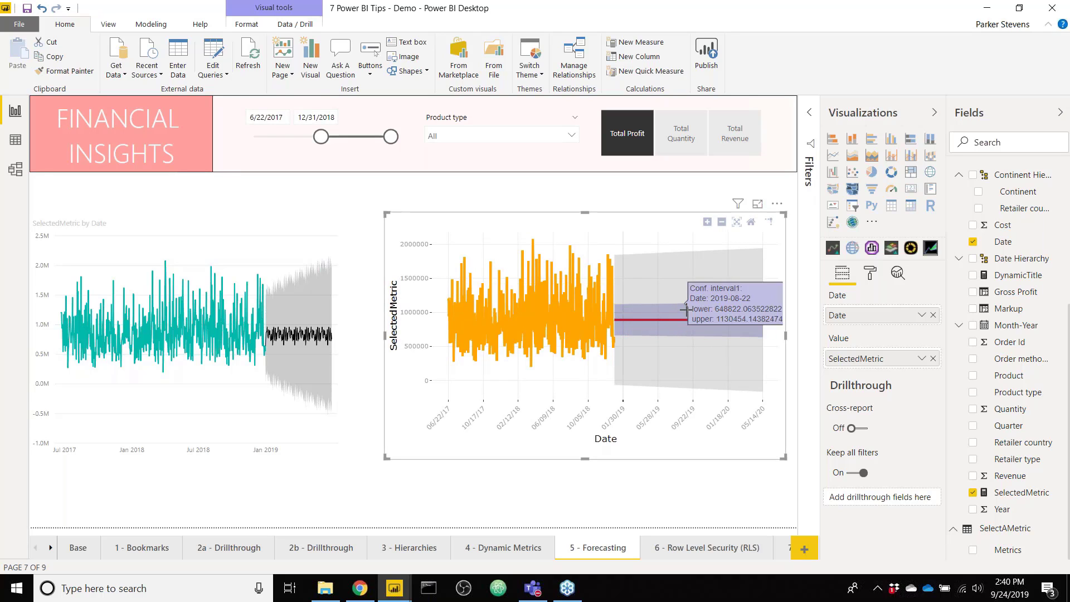
pyautogui.moveTo(321, 138); pyautogui.dragTo(248, 142)
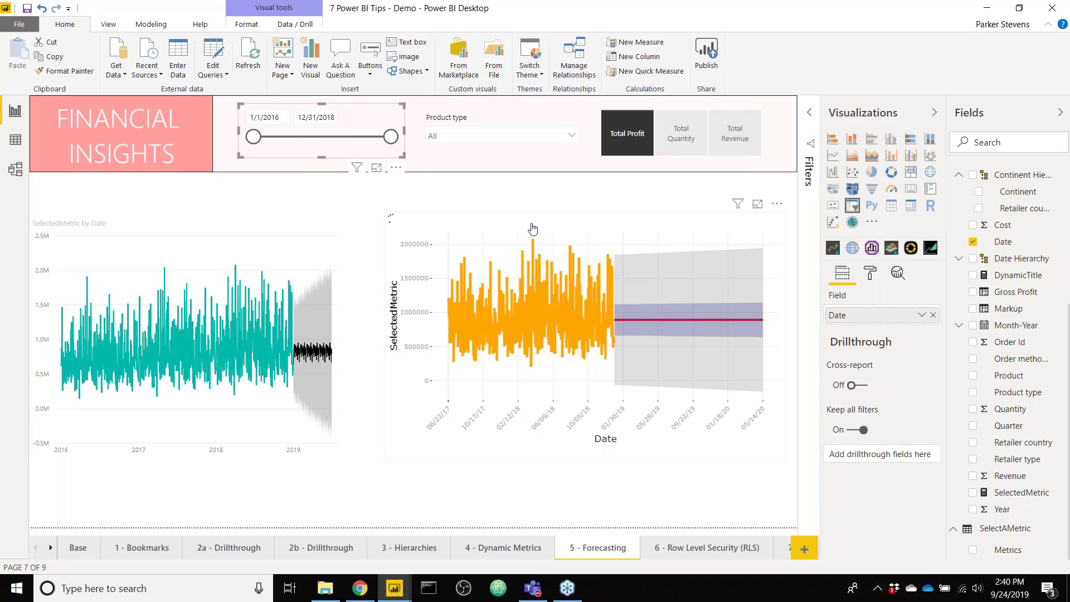
# - Set the TBATS visual's forecast length to 90
pyautogui.click(549, 227)
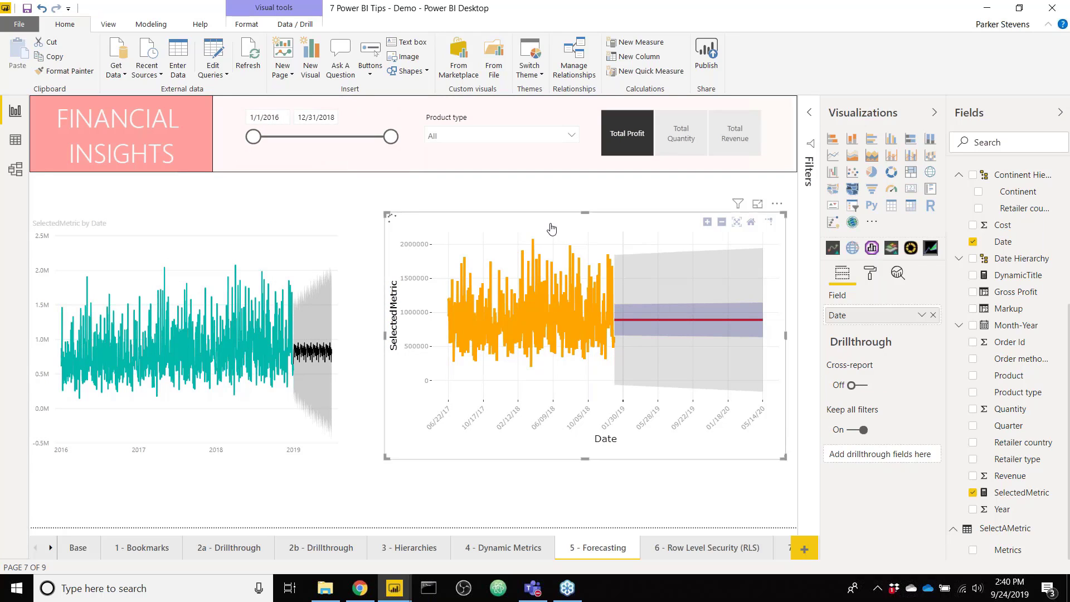
pyautogui.click(869, 274)
pyautogui.click(872, 328)
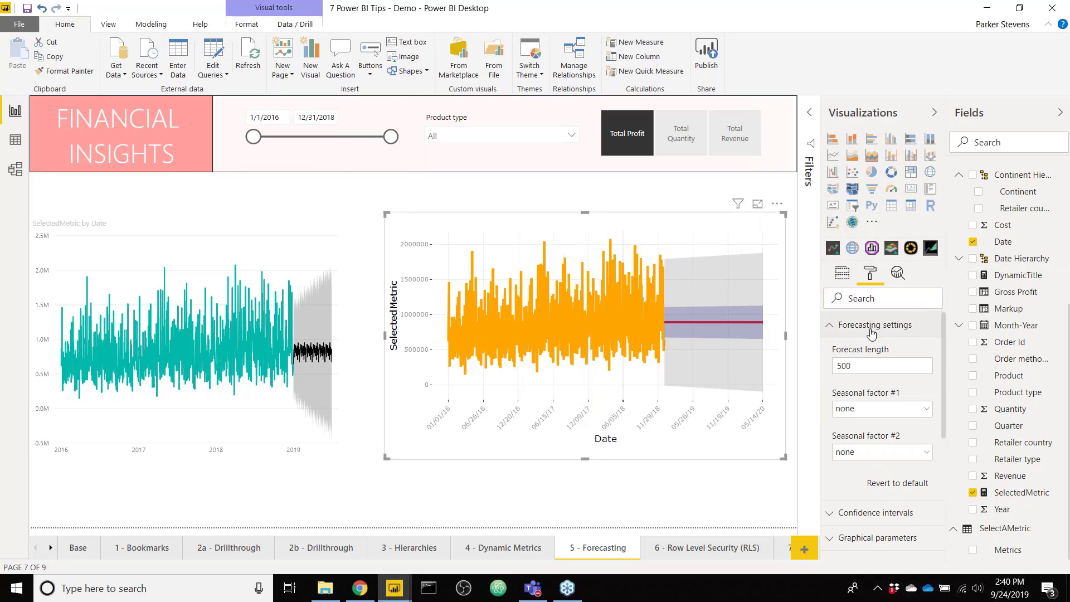
pyautogui.click(864, 365)
pyautogui.doubleClick(860, 364)
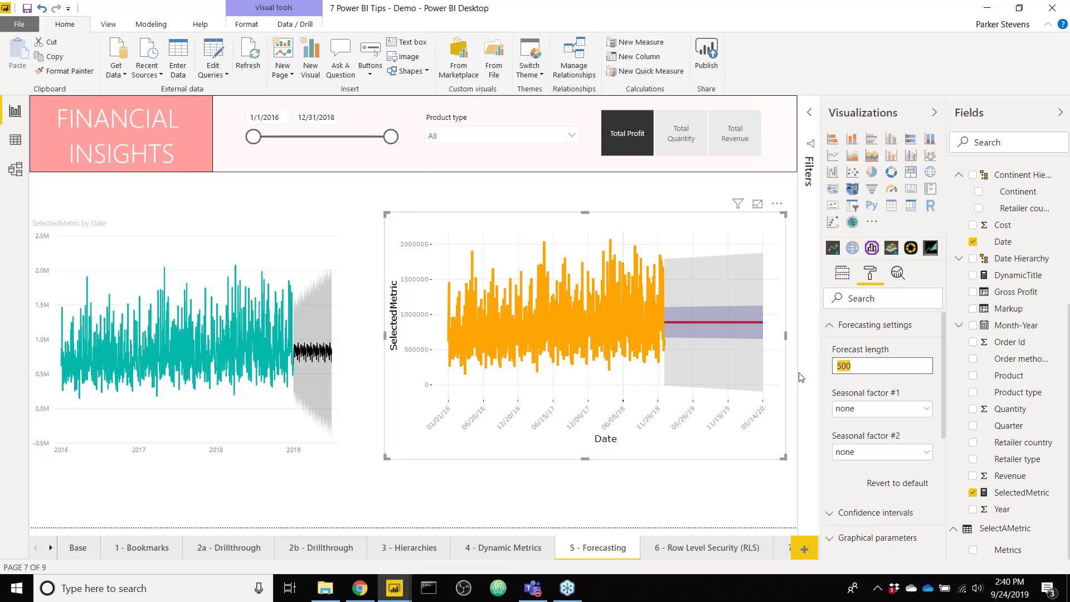
pyautogui.write('90')
# - Set the TBATS forecast's seasonal factor #1 to month and #2 to week, and zoom the plot in on its forecast end
pyautogui.click(864, 409)
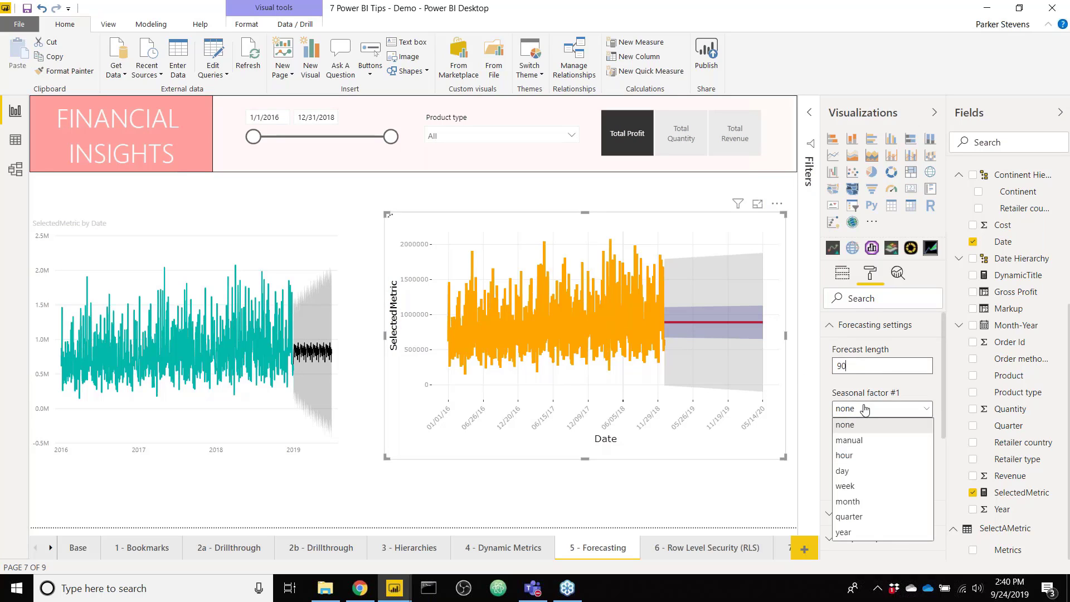
pyautogui.click(889, 402)
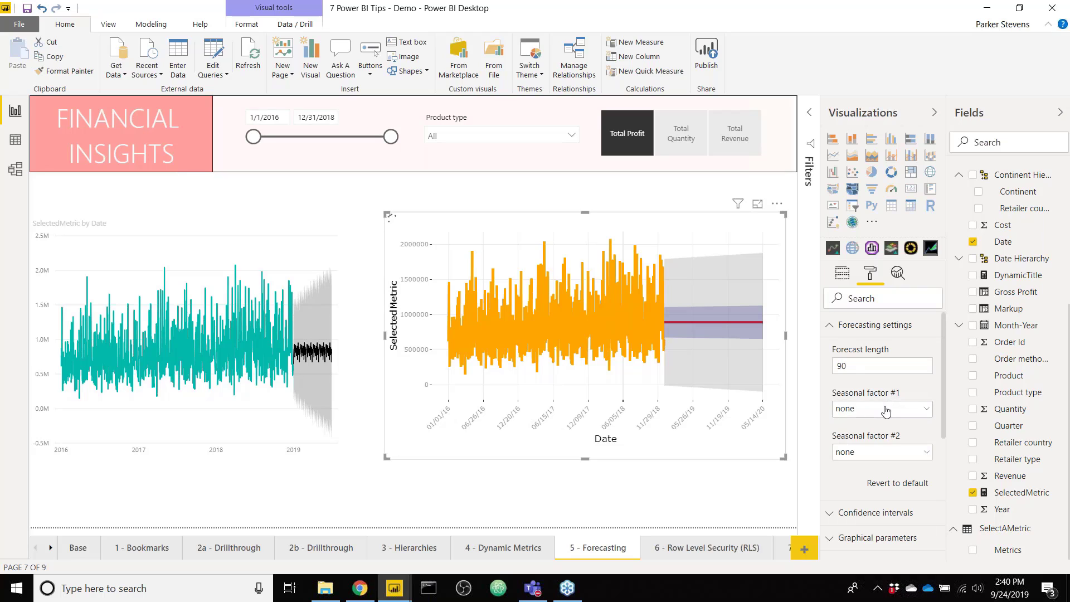
pyautogui.click(886, 412)
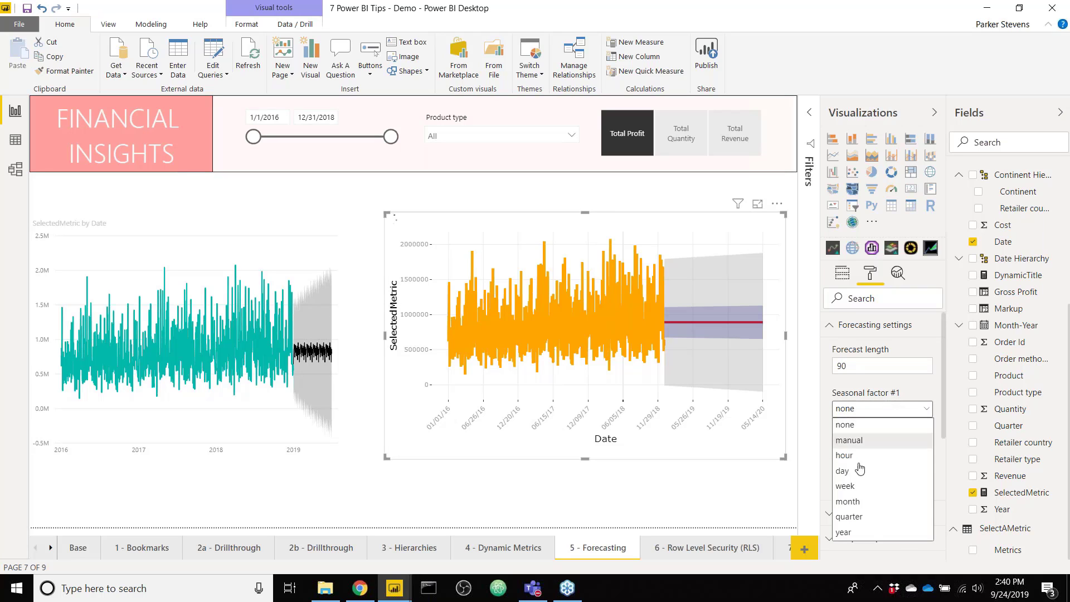
pyautogui.click(850, 503)
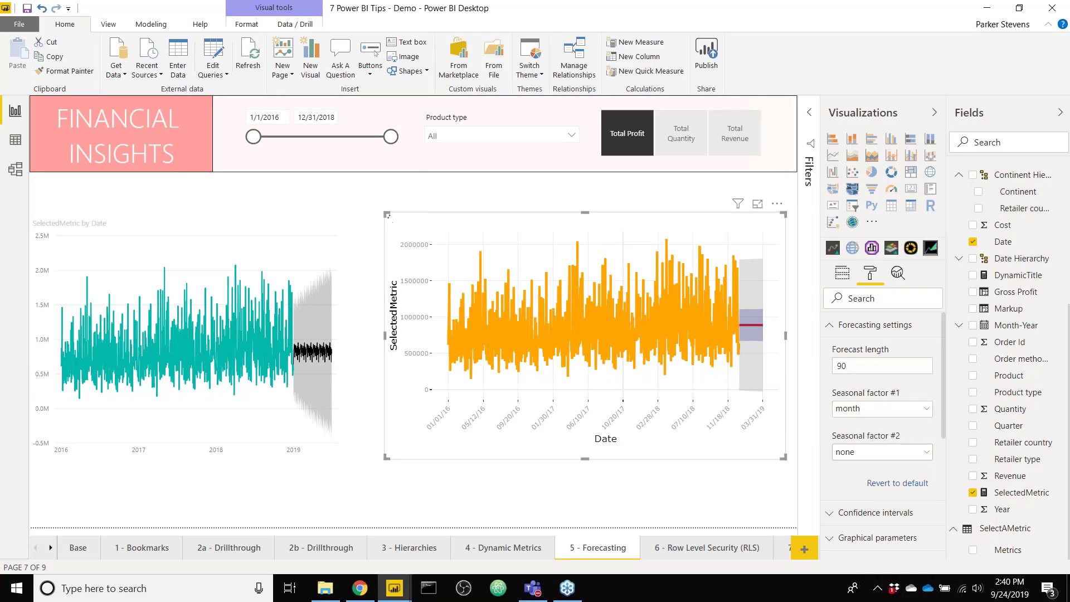
pyautogui.click(861, 455)
pyautogui.click(869, 394)
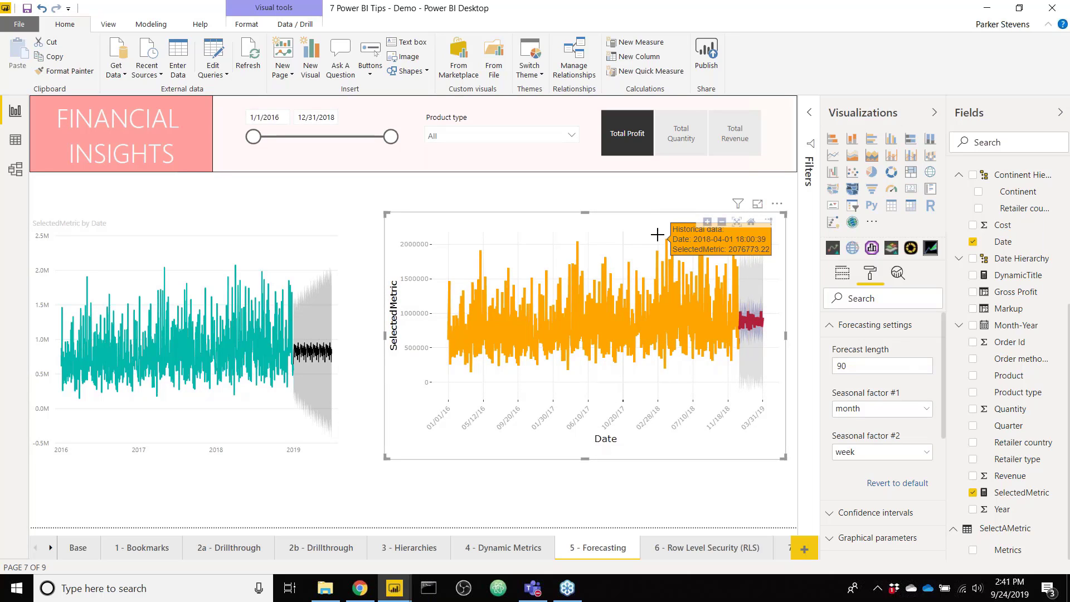
pyautogui.moveTo(657, 234); pyautogui.dragTo(779, 380)
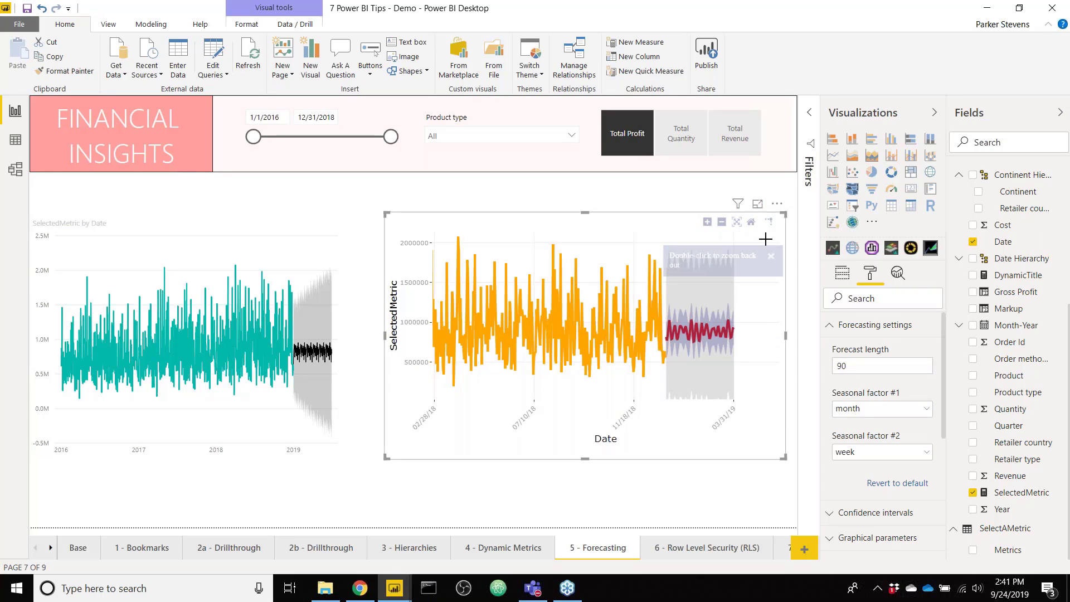
# - Inspect the TBATS visual's confidence interval settings and deselect the visual
pyautogui.scroll(-2, 880, 423)
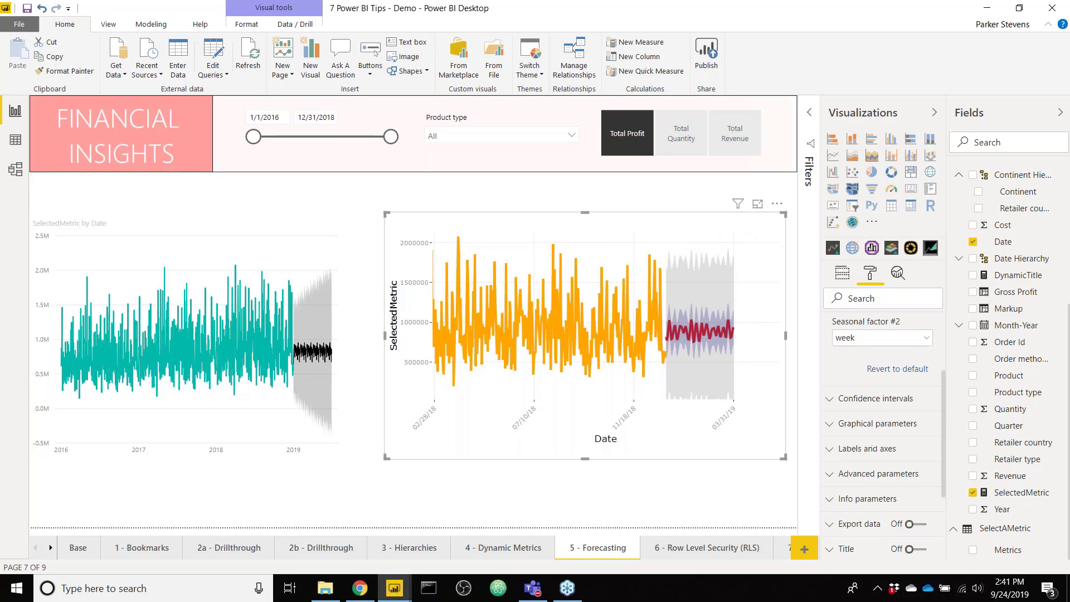
pyautogui.click(884, 400)
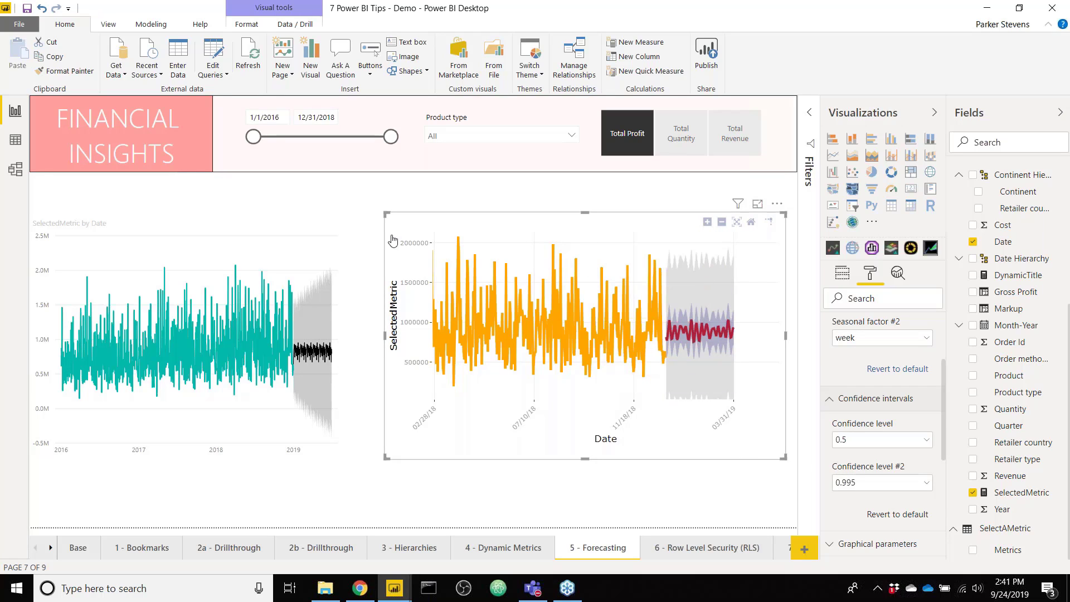
pyautogui.click(343, 215)
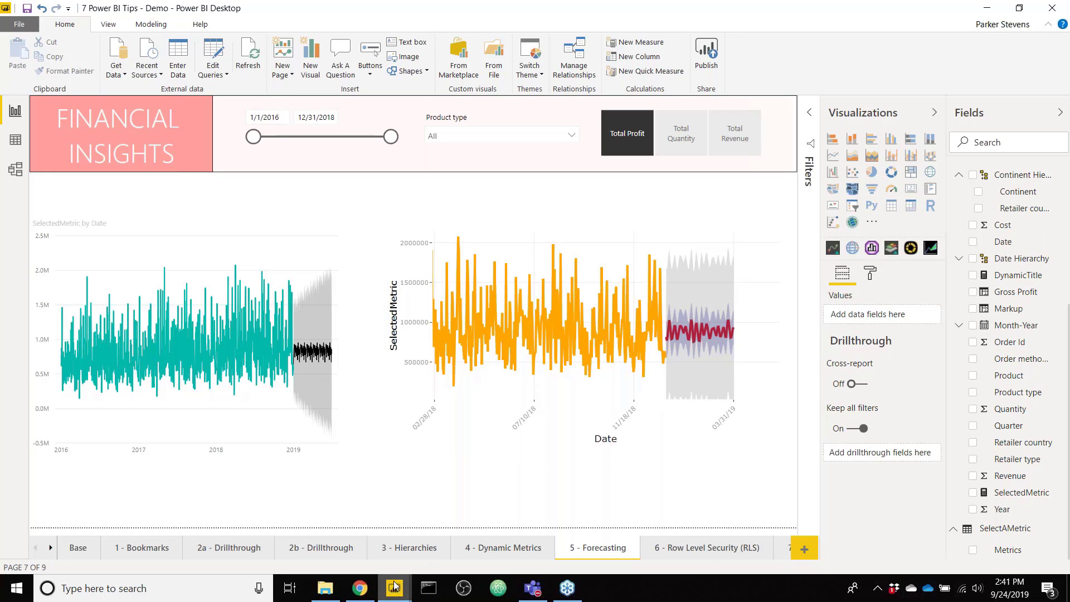
# - Switch to the 7 Power BI Tips report and open its 6 - Row Level Security (RLS) page
pyautogui.moveTo(394, 586)
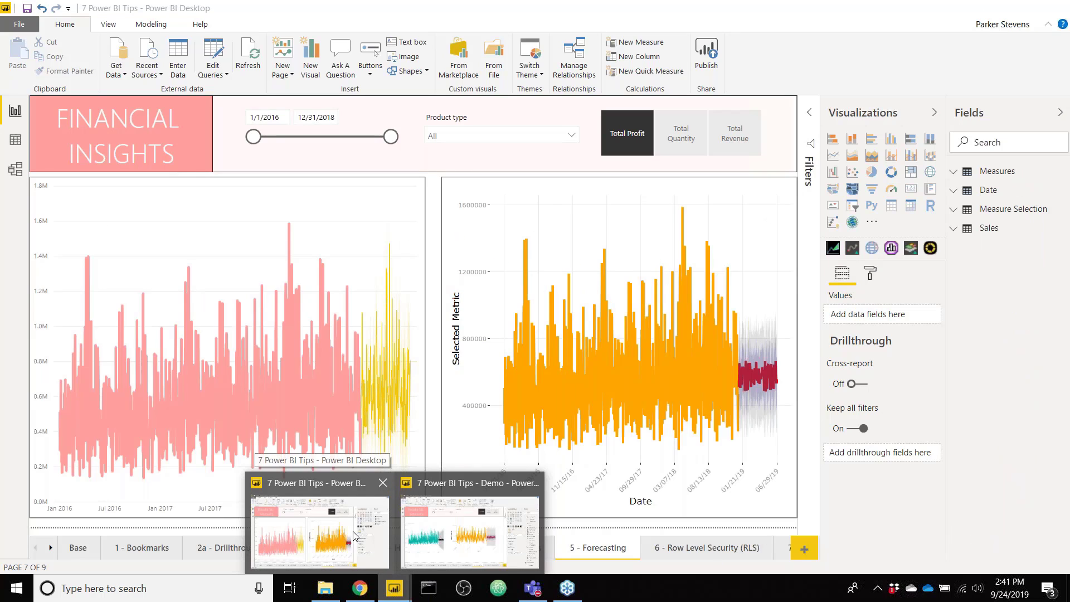
pyautogui.click(354, 535)
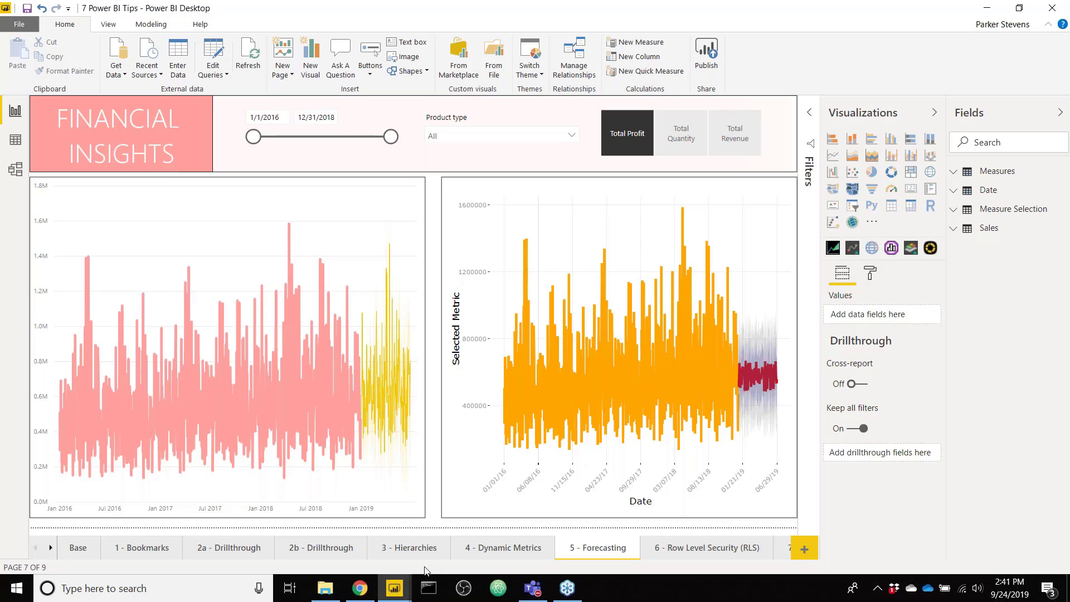
pyautogui.click(686, 554)
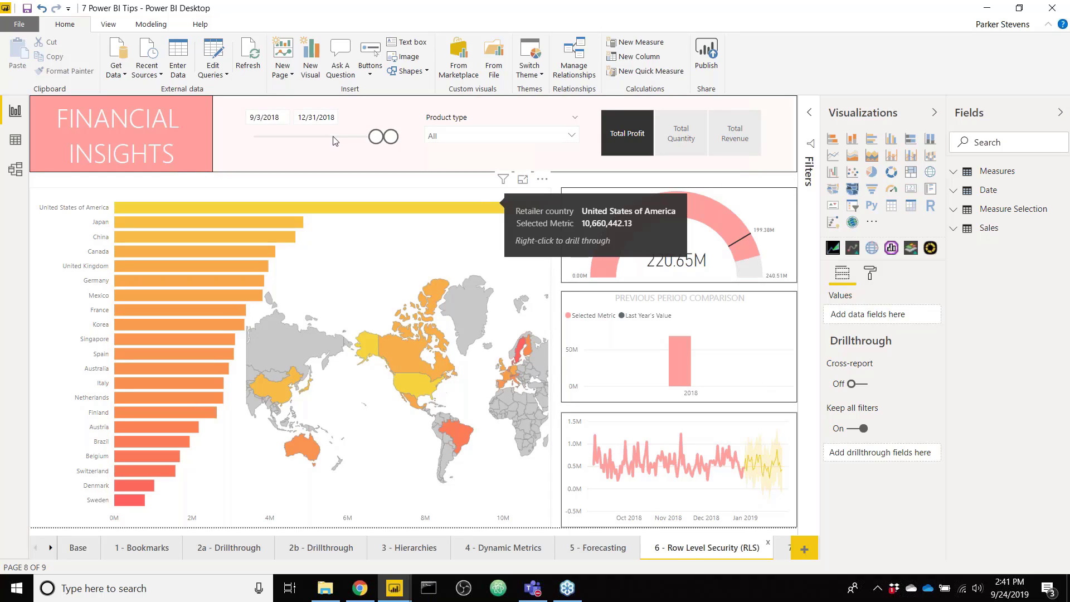
# - Review the report's existing security roles: Cooking Gear Analyst, Manager - Europe and Manager - North America
pyautogui.click(155, 29)
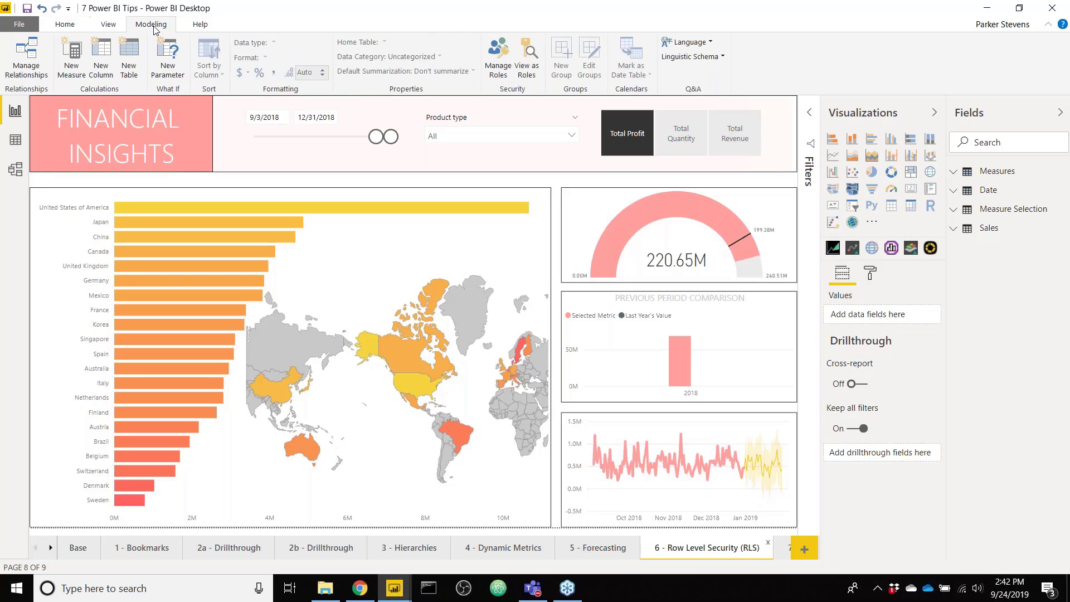
pyautogui.click(499, 70)
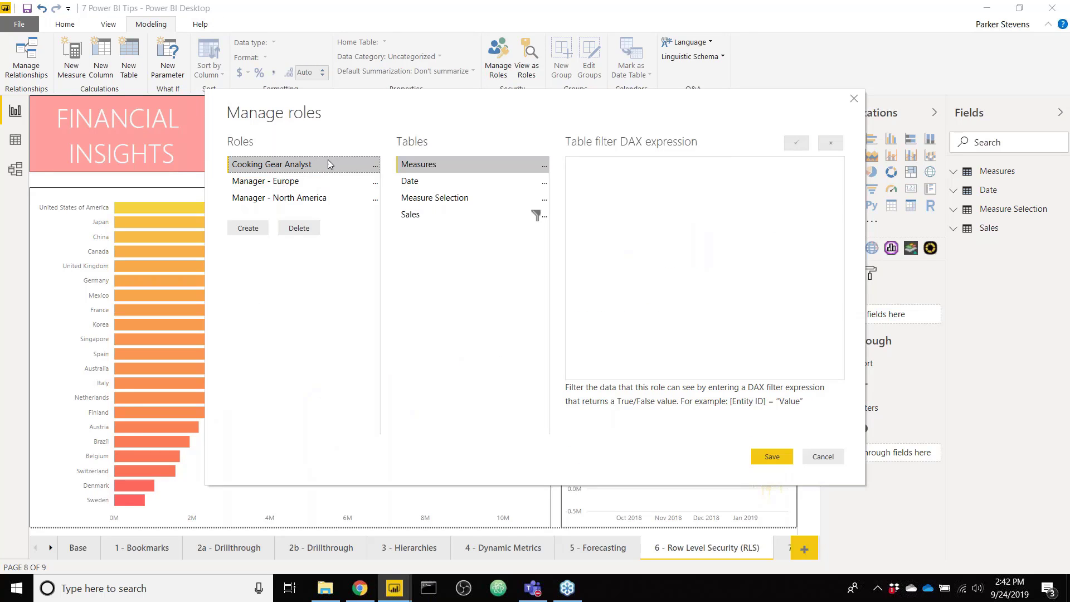
pyautogui.click(309, 187)
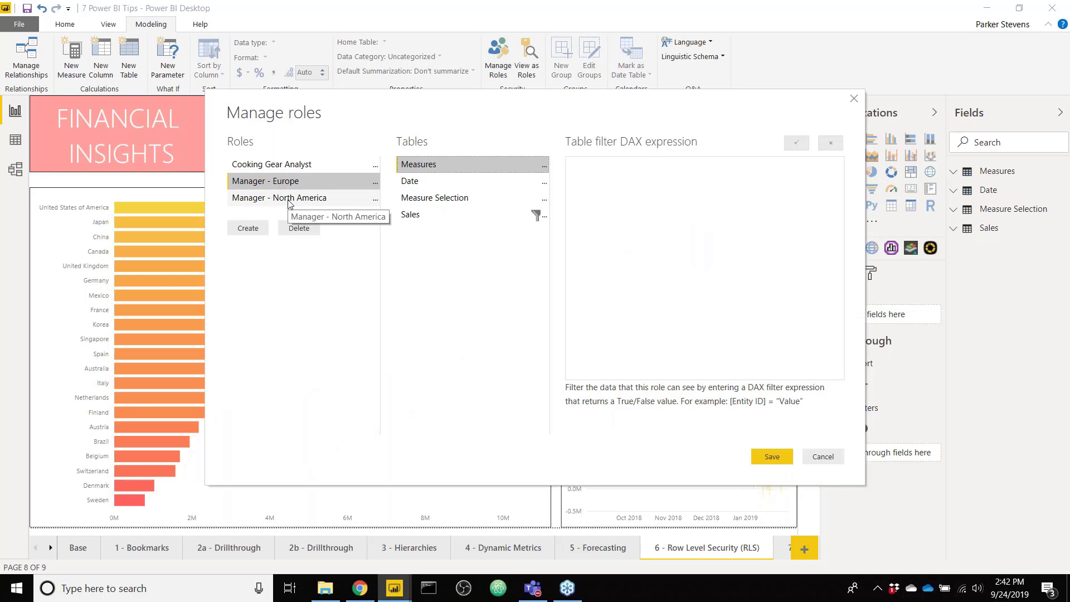
pyautogui.click(289, 200)
pyautogui.click(290, 170)
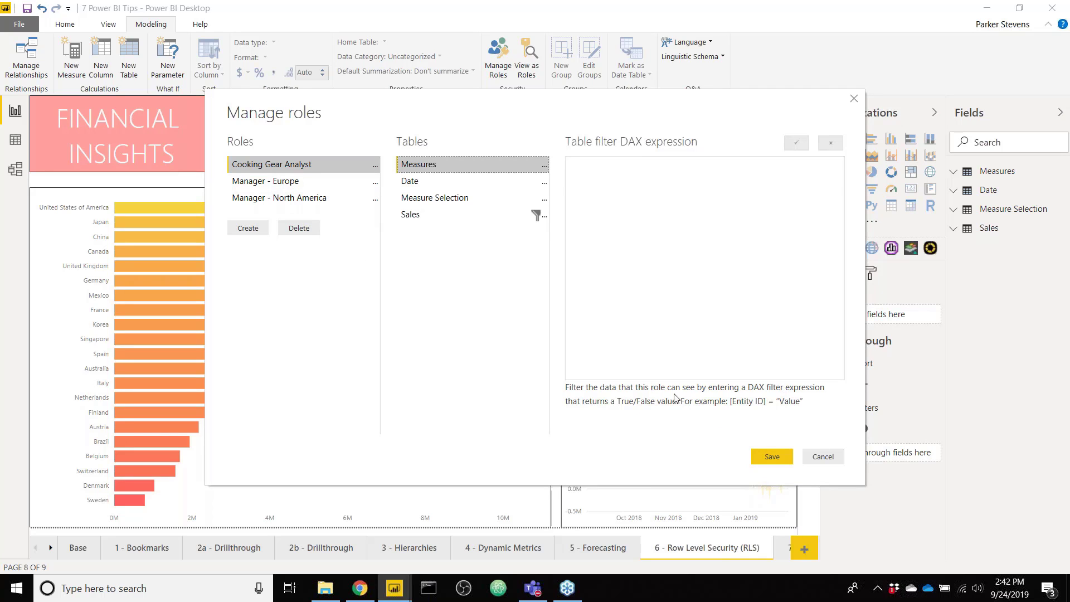
pyautogui.click(770, 458)
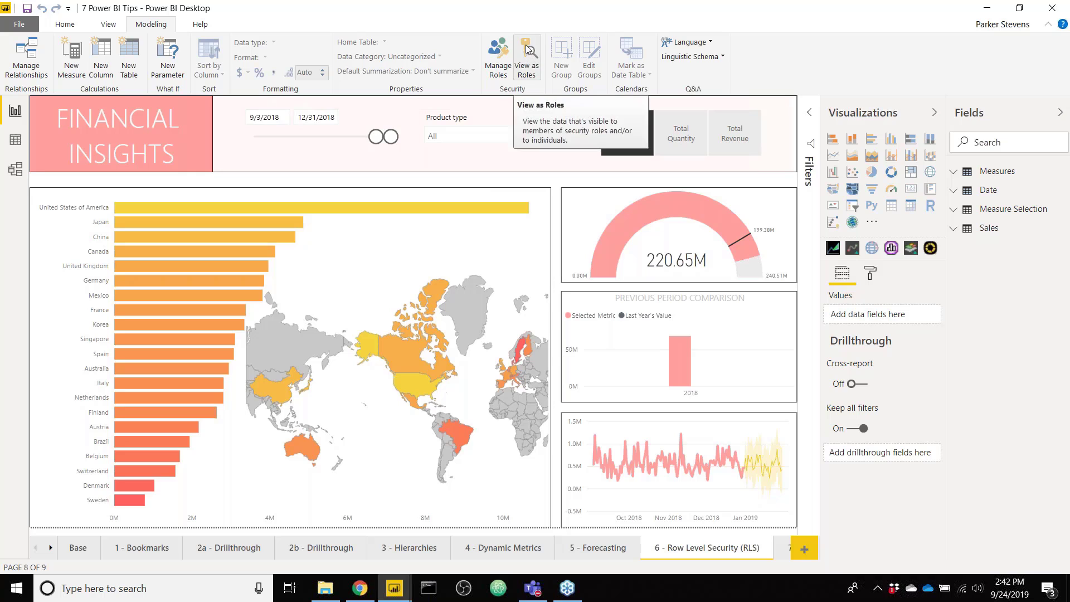
# - View the report as the Manager - North America role
pyautogui.click(529, 63)
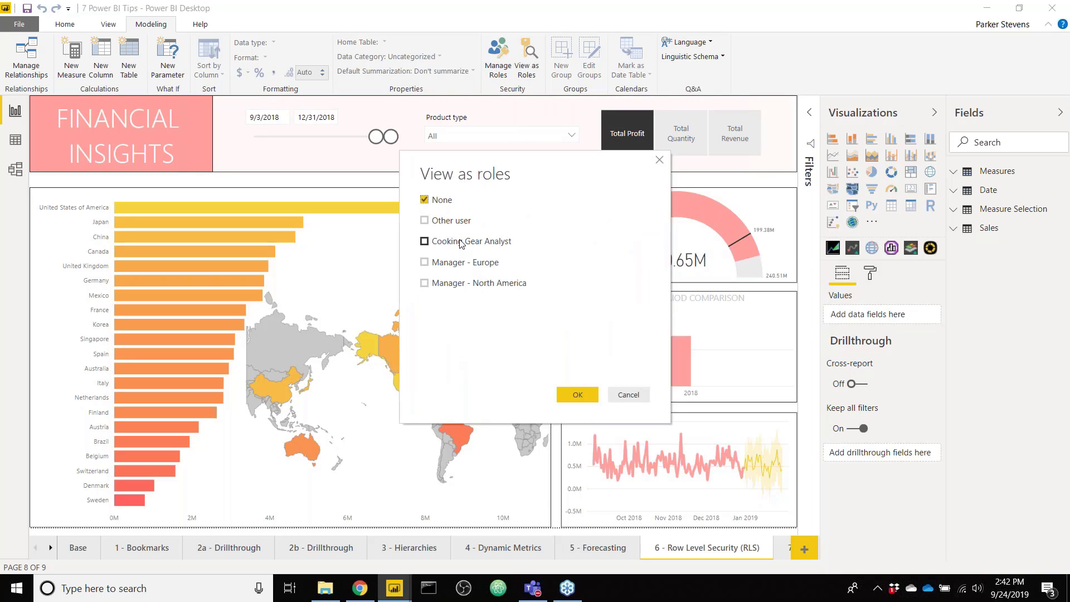
pyautogui.click(458, 287)
pyautogui.click(569, 393)
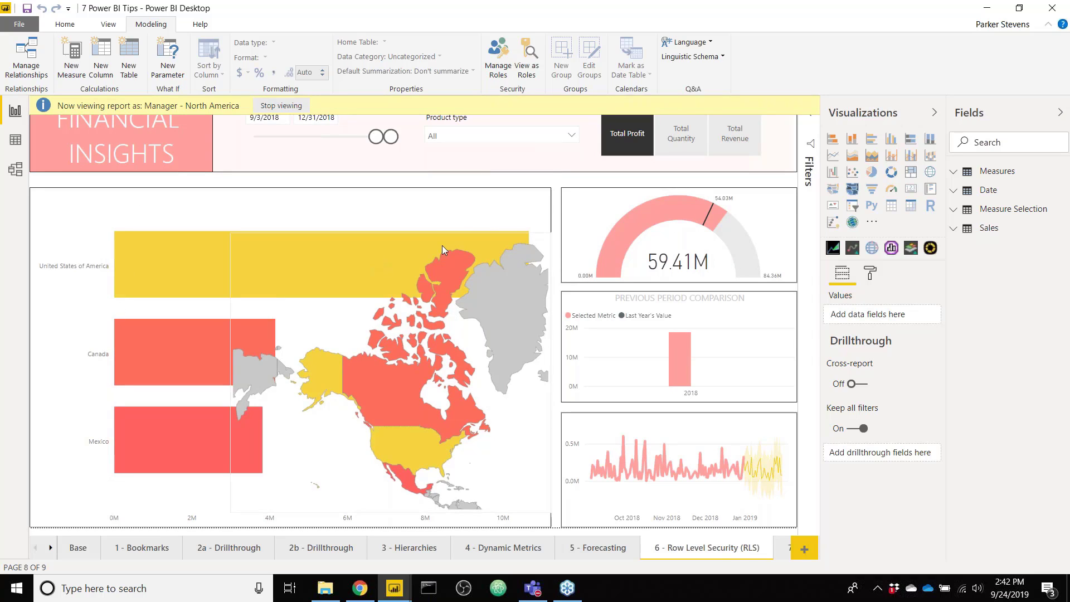
# - Change the viewed role to Manager - Europe only, leaving out Manager - North America, and inspect the report
pyautogui.click(527, 63)
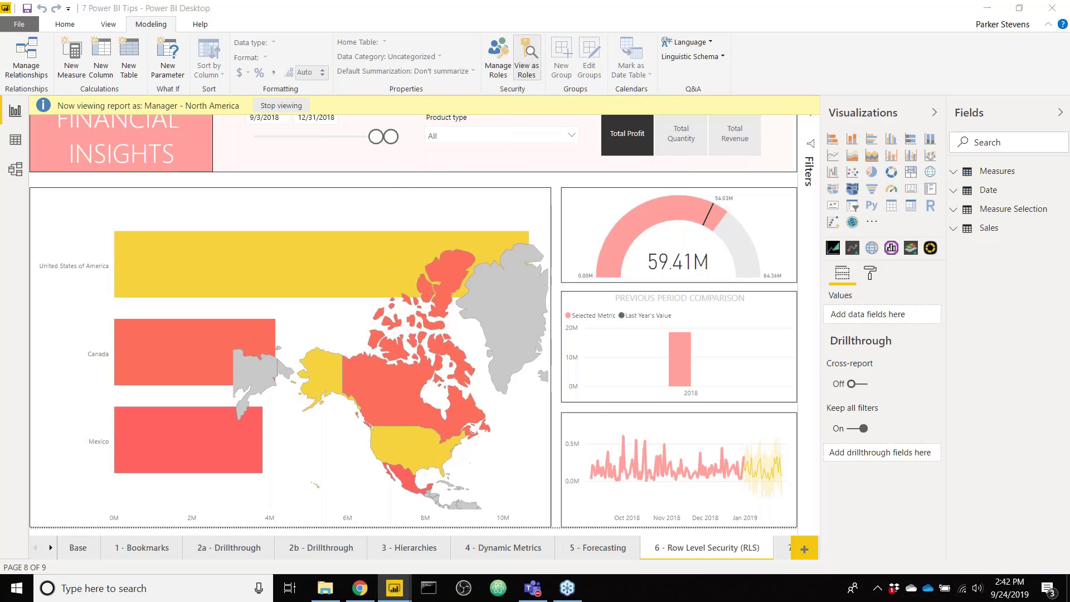
pyautogui.click(483, 266)
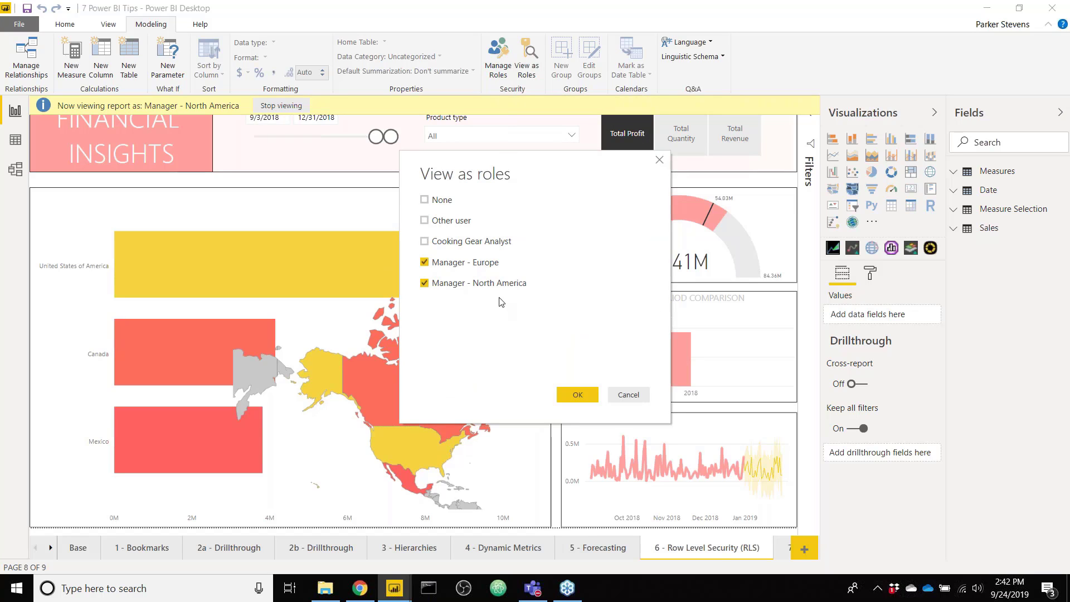
pyautogui.click(499, 283)
pyautogui.click(581, 388)
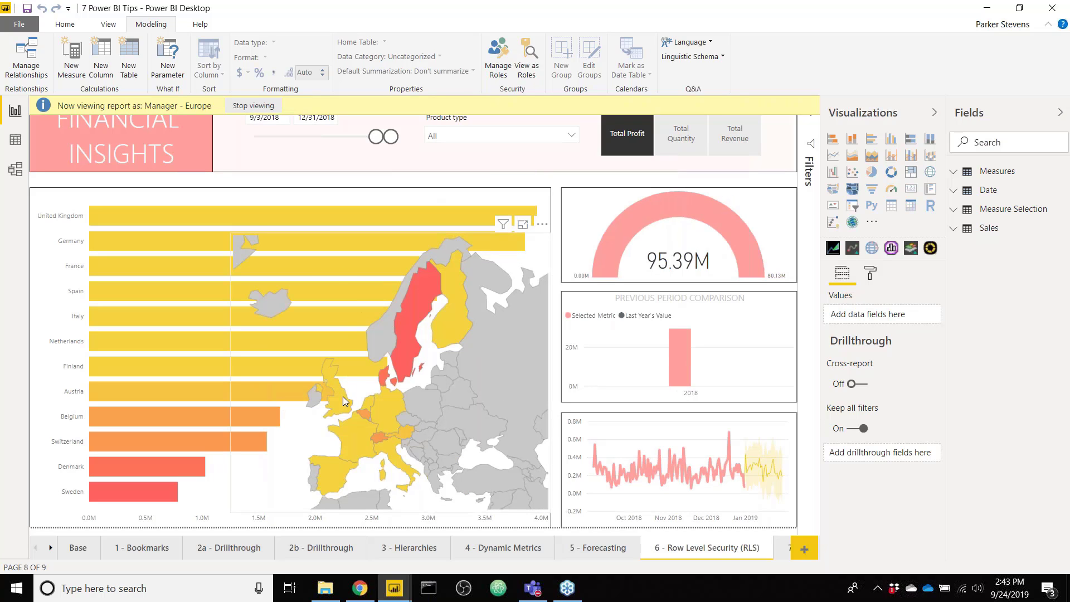
pyautogui.moveTo(377, 216)
# - Check the 6 - Row Level Security (RLS) page in the 7 Power BI Tips - Demo report and return to the 7 Power BI Tips report
pyautogui.moveTo(394, 588)
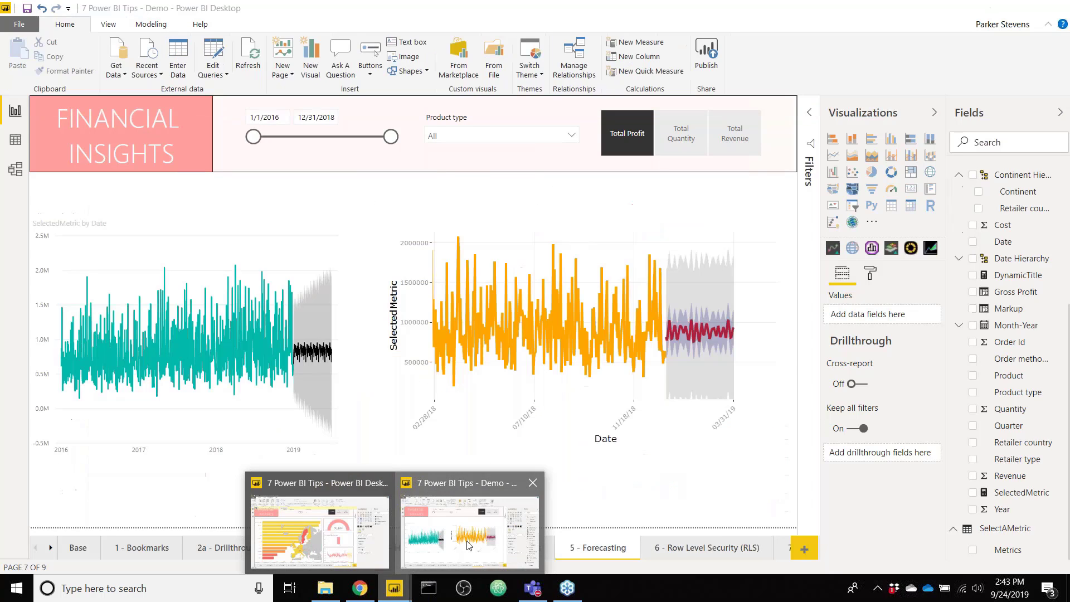
pyautogui.click(468, 545)
pyautogui.click(706, 547)
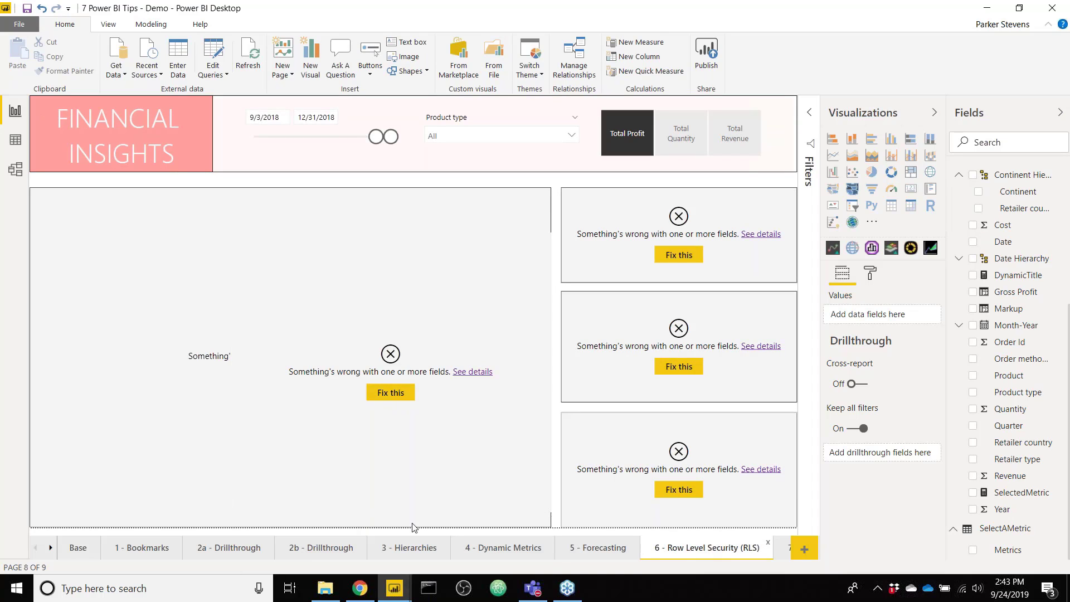
pyautogui.moveTo(393, 590)
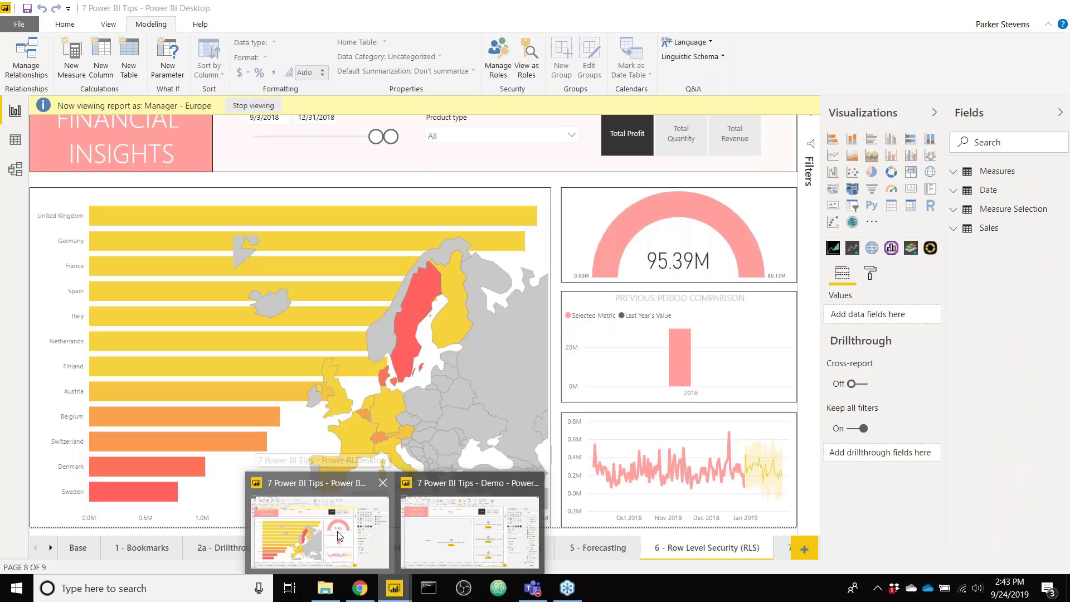
pyautogui.click(338, 536)
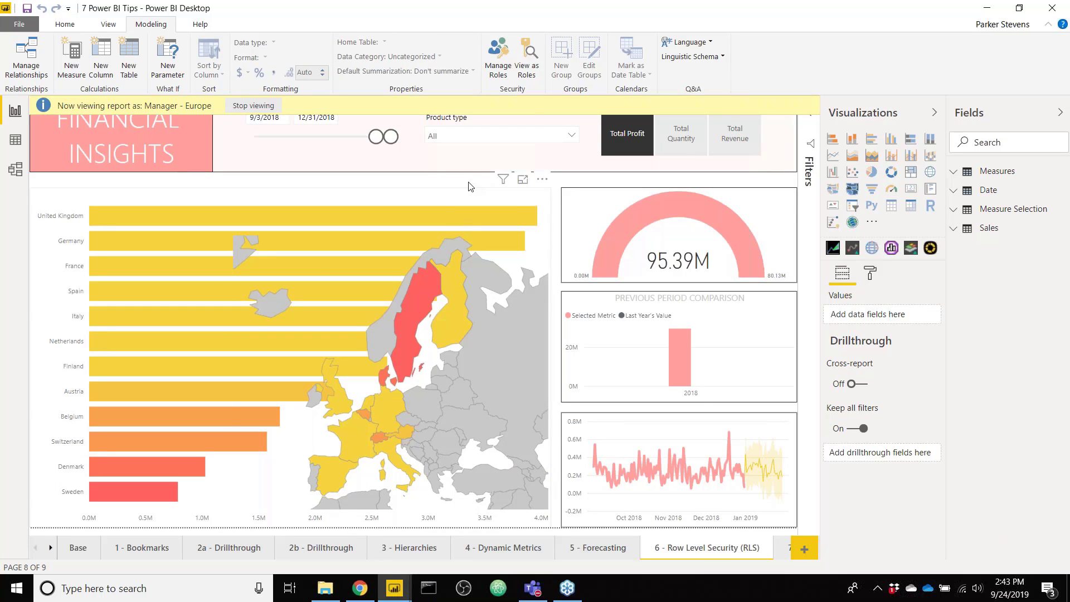
# - Delete the Cooking Gear Analyst, Manager - Europe and Manager - North America roles and save the role changes
pyautogui.click(498, 61)
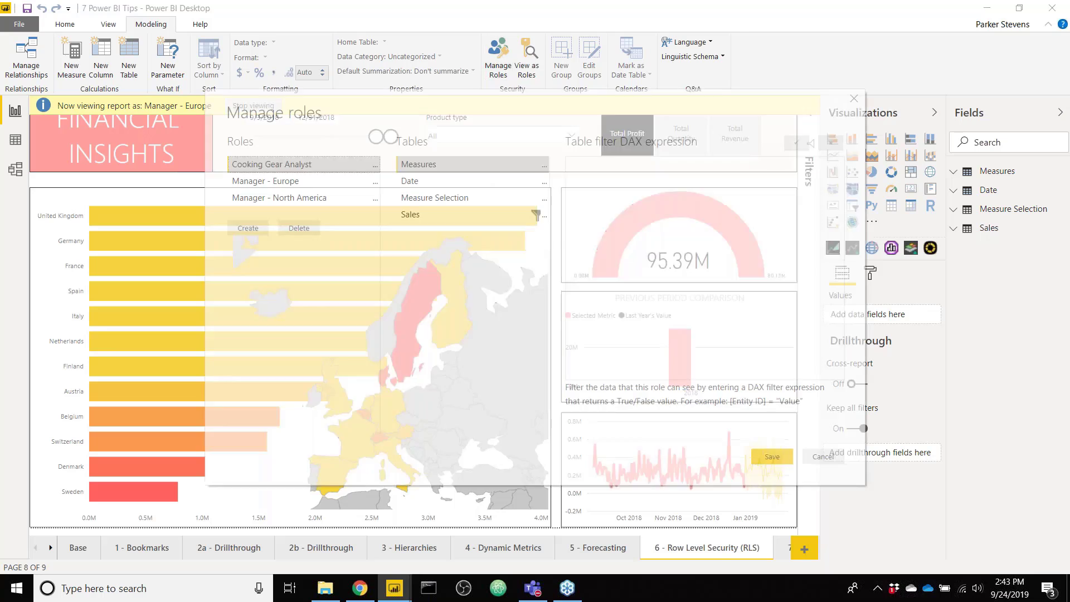
pyautogui.click(298, 227)
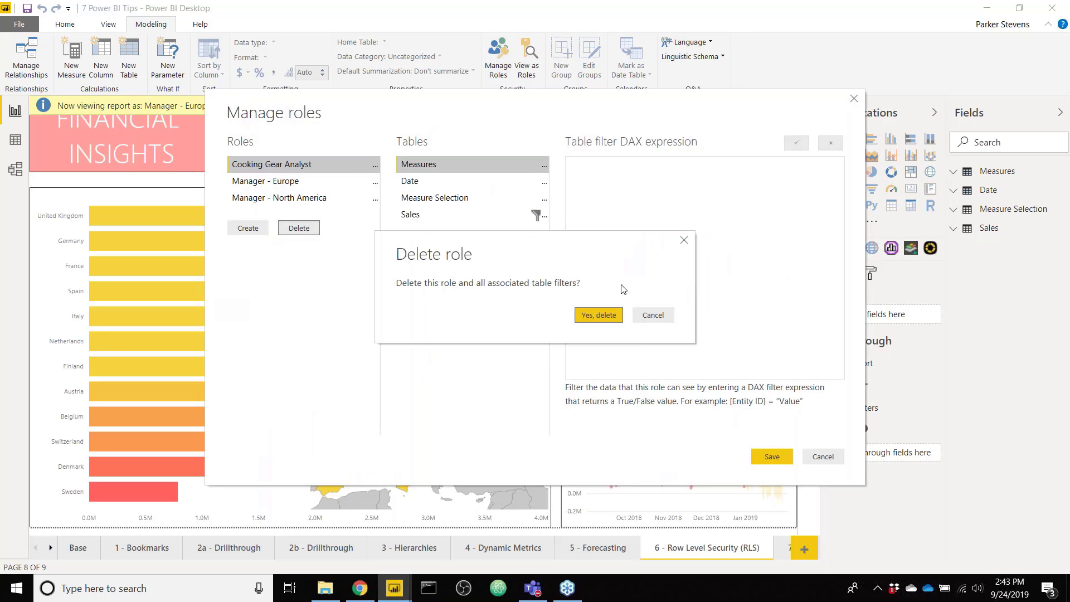
pyautogui.click(597, 316)
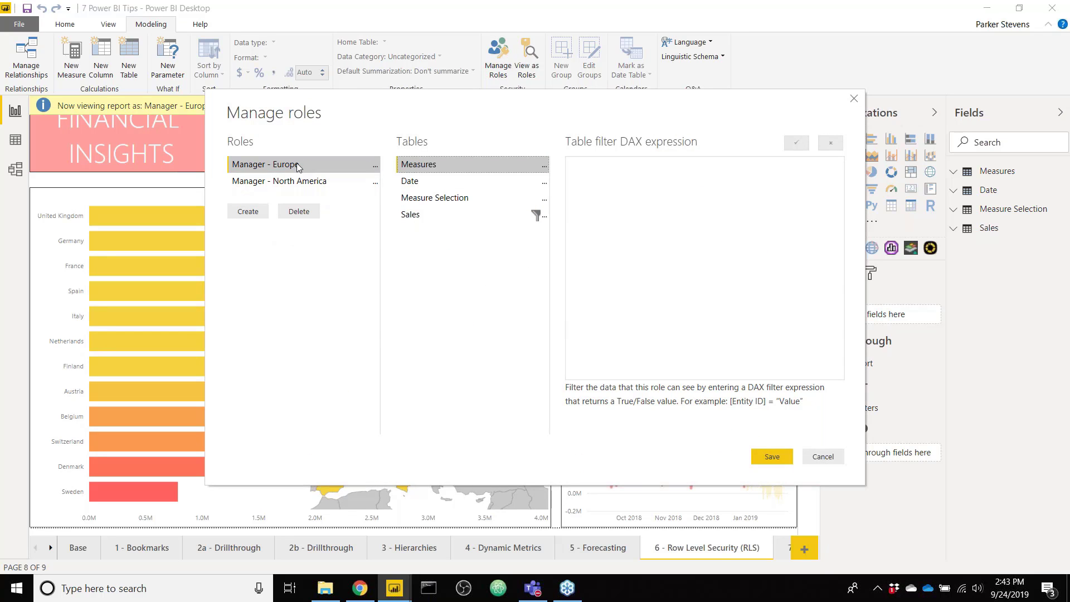
pyautogui.click(304, 211)
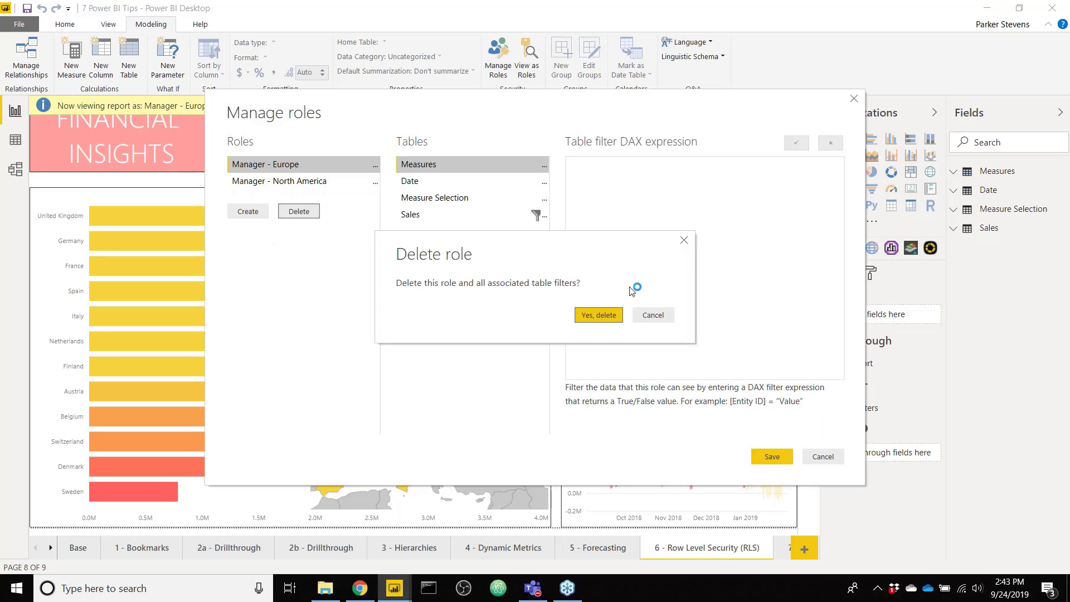
pyautogui.click(600, 316)
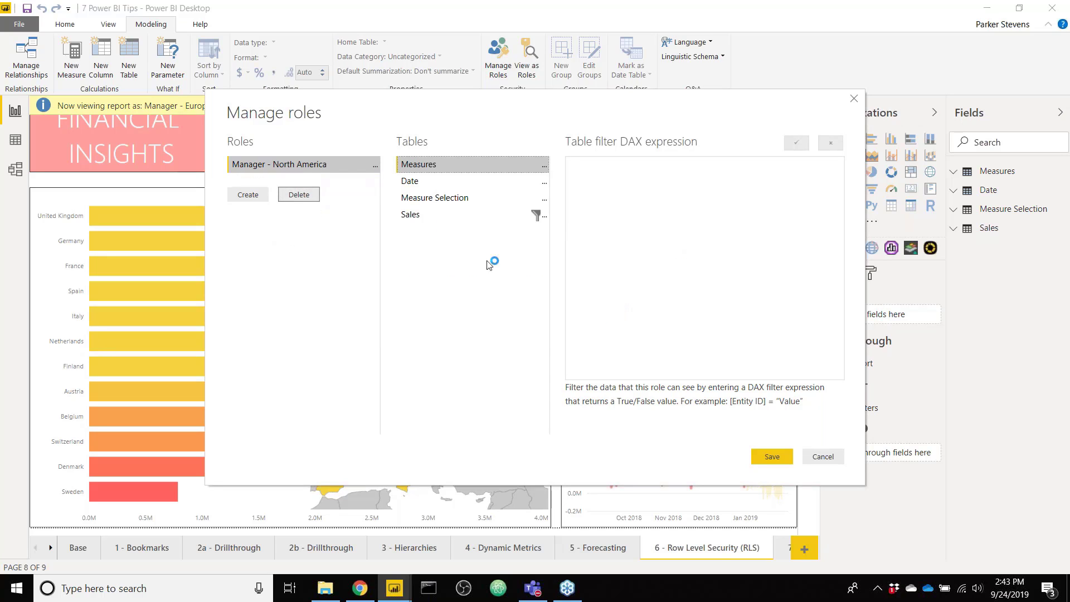
pyautogui.click(309, 195)
pyautogui.click(596, 317)
pyautogui.click(773, 457)
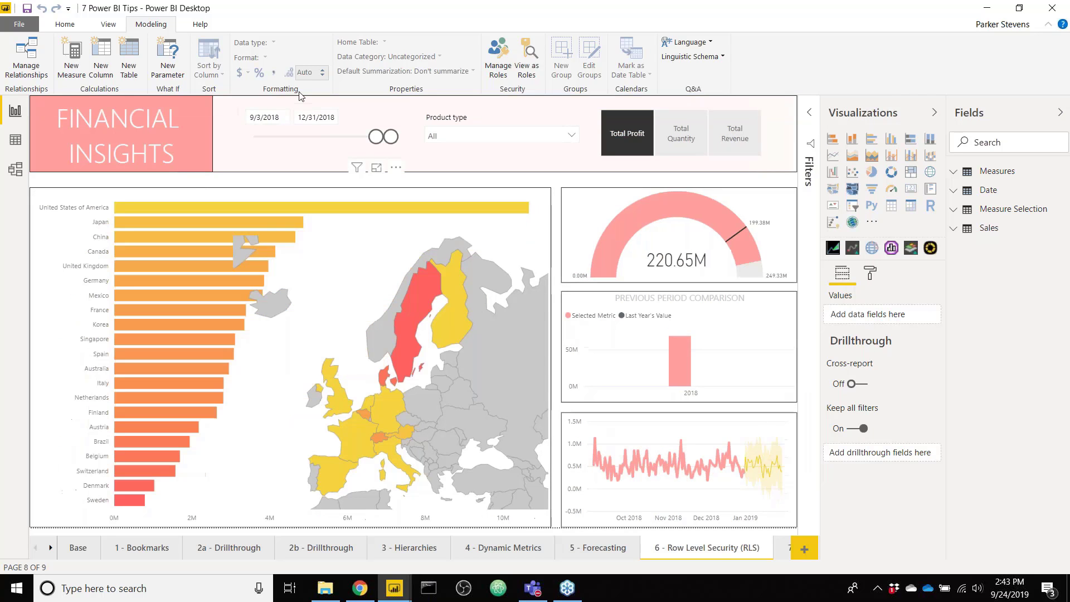
# - Create a new security role named Manager - Europe
pyautogui.click(507, 60)
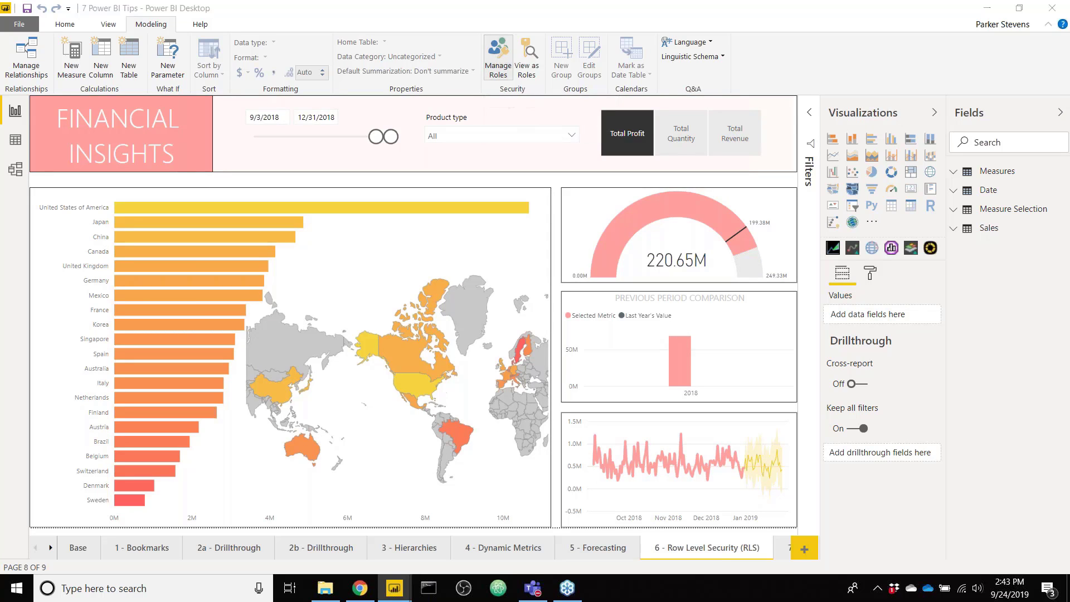
pyautogui.click(239, 184)
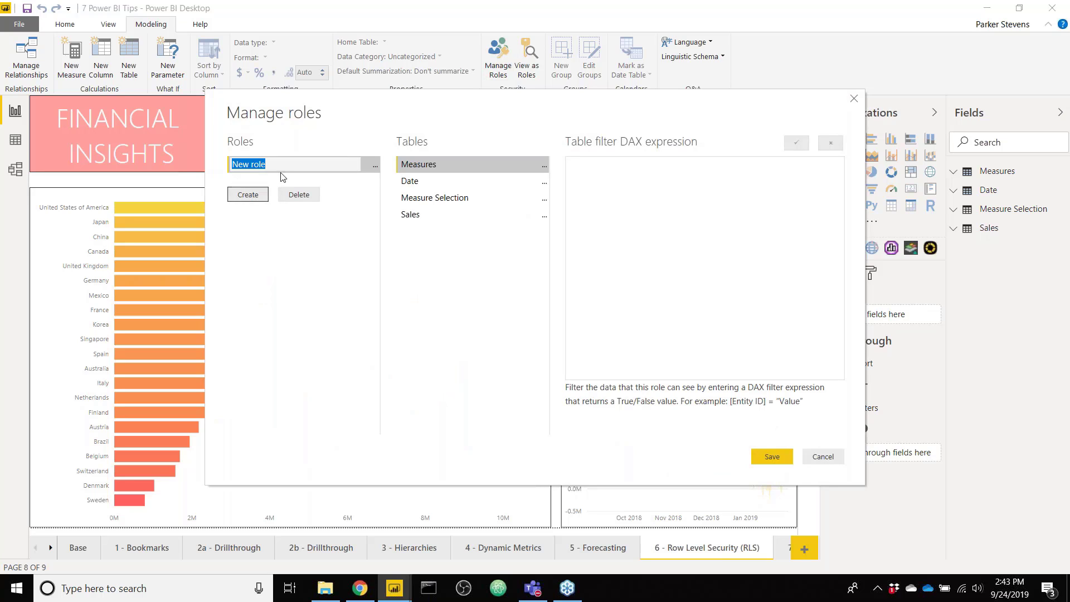
pyautogui.write('Manage')
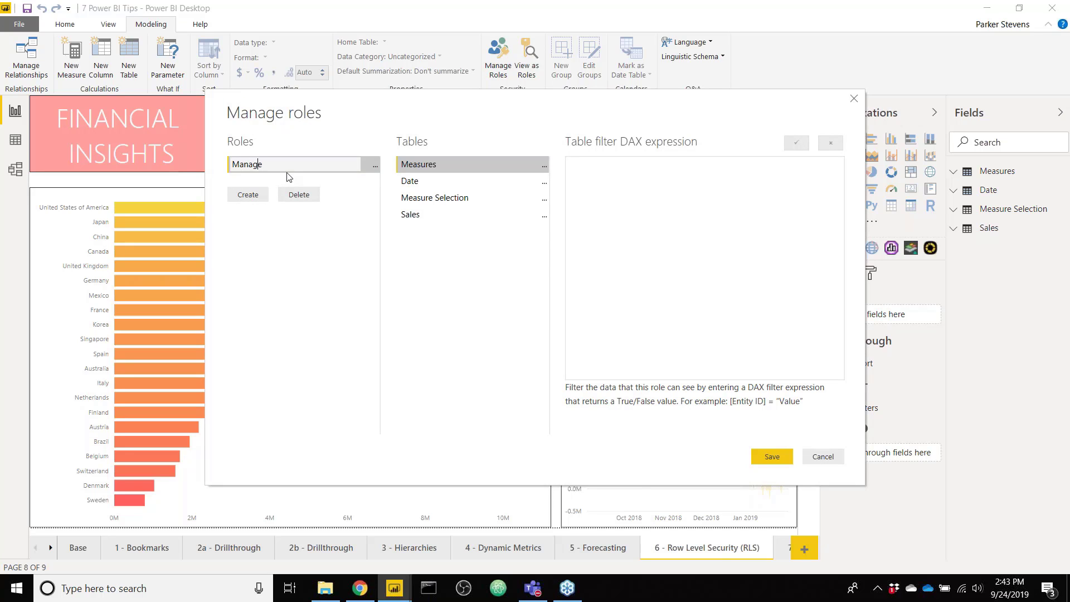
pyautogui.write('r - Europe')
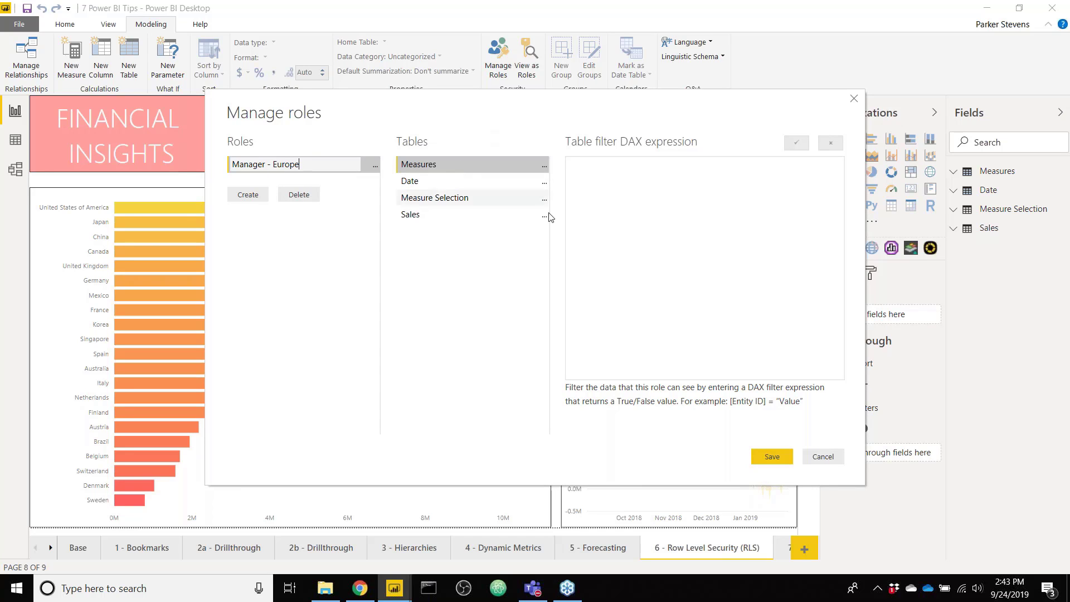
# - Filter the role's Sales table with the DAX expression [Continent] = "Europe" and save the role
pyautogui.click(438, 221)
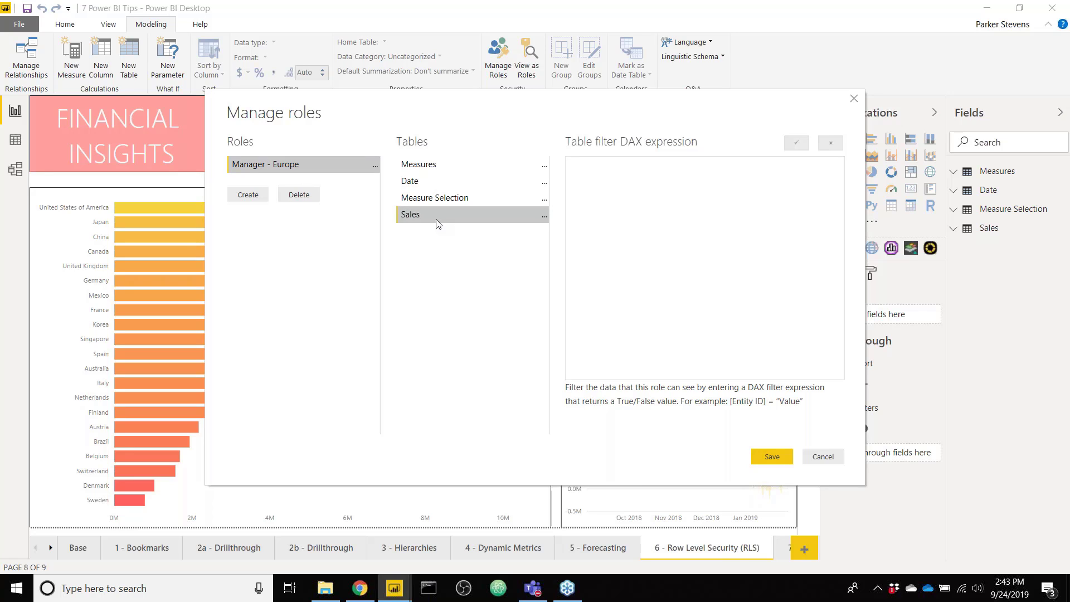
pyautogui.click(669, 191)
pyautogui.write('[continent] = "Euorpe')
pyautogui.press('BackSpace')
pyautogui.press('BackSpace')
pyautogui.press('BackSpace')
pyautogui.press('BackSpace')
pyautogui.write('rope"')
pyautogui.click(773, 458)
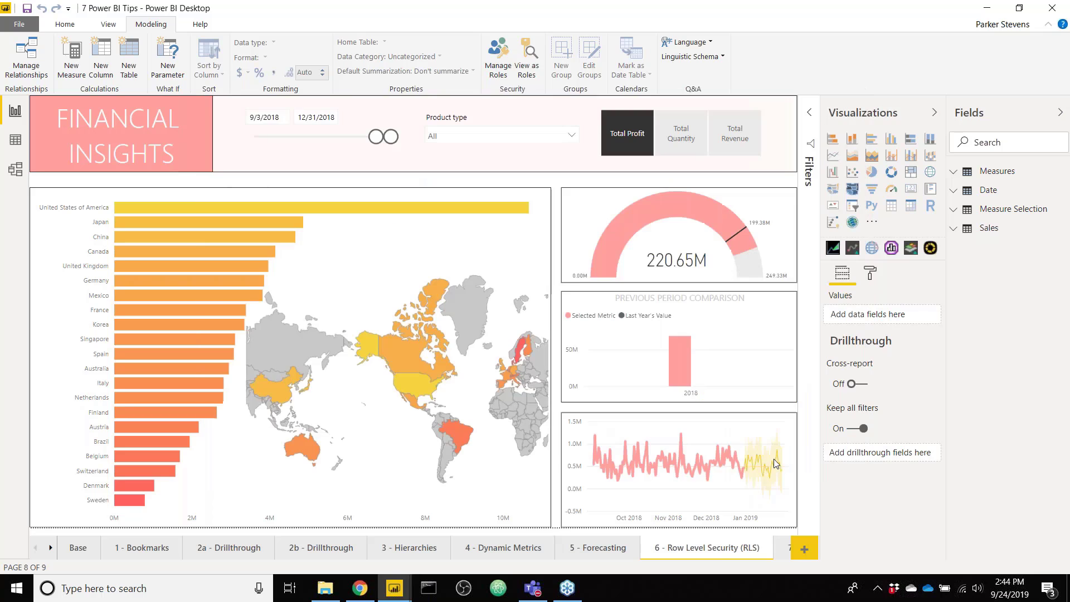
# - Test the new role by viewing the report as Manager - Europe
pyautogui.click(526, 62)
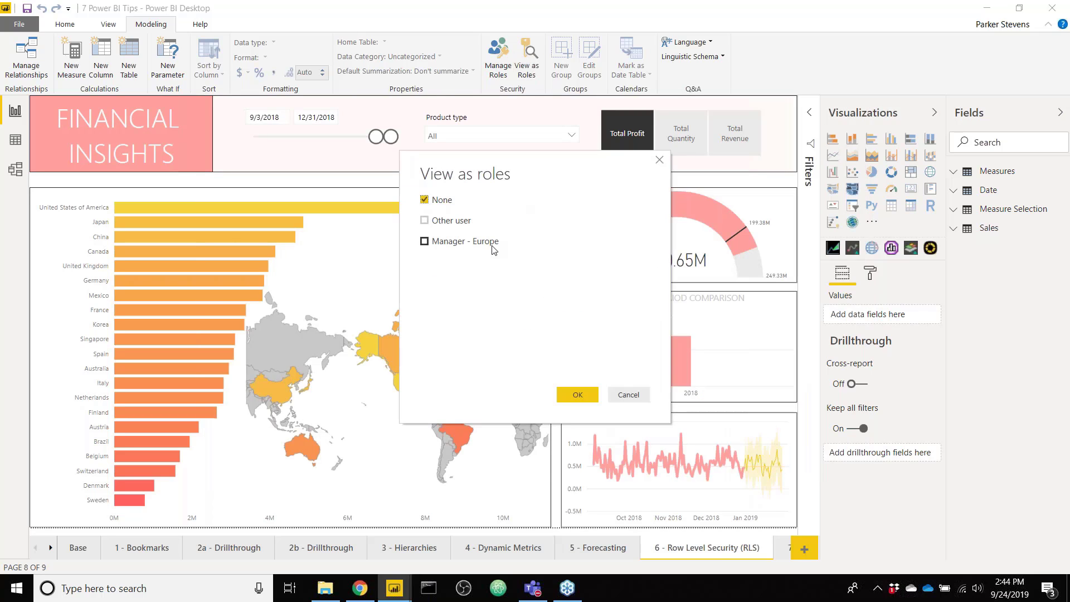
pyautogui.click(482, 242)
pyautogui.click(568, 396)
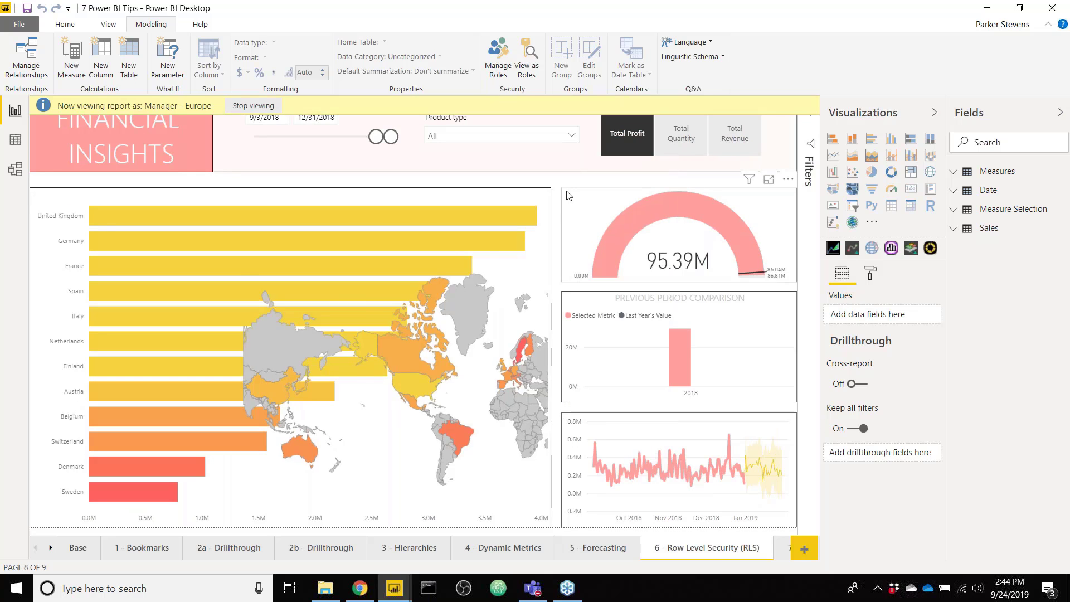
# - Create a new security role named Cooking Gear Analyst
pyautogui.click(498, 63)
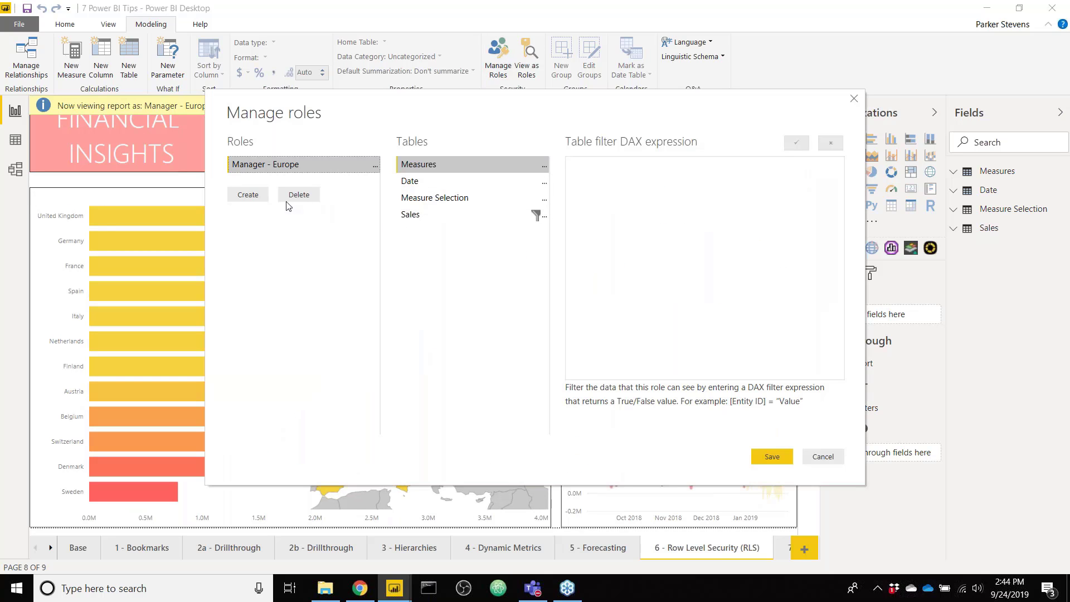
pyautogui.click(248, 196)
pyautogui.write('Coo')
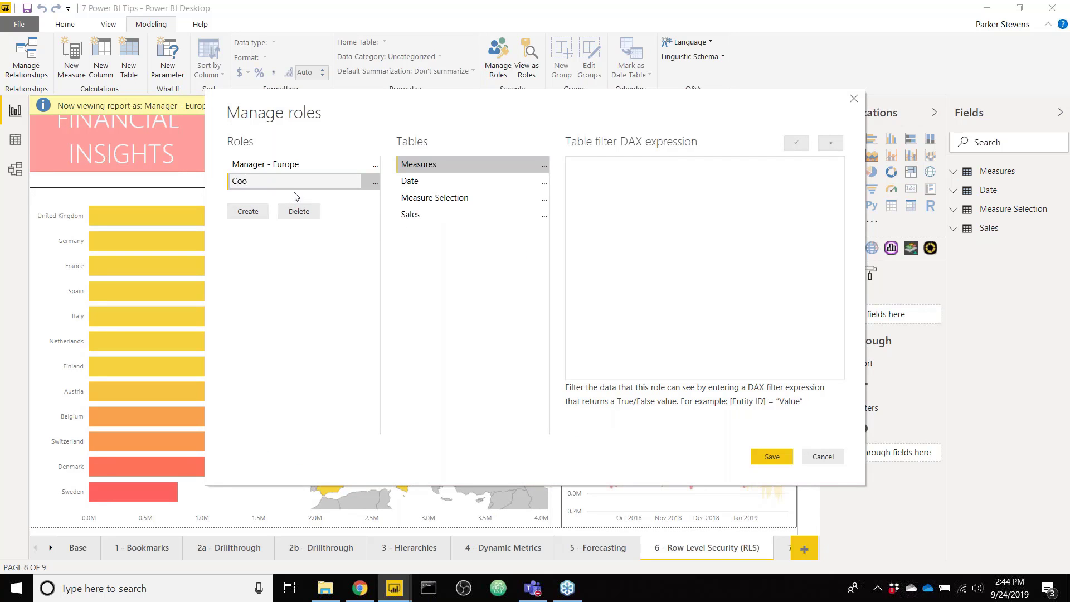
pyautogui.write('king Gear Analyst')
pyautogui.press('Return')
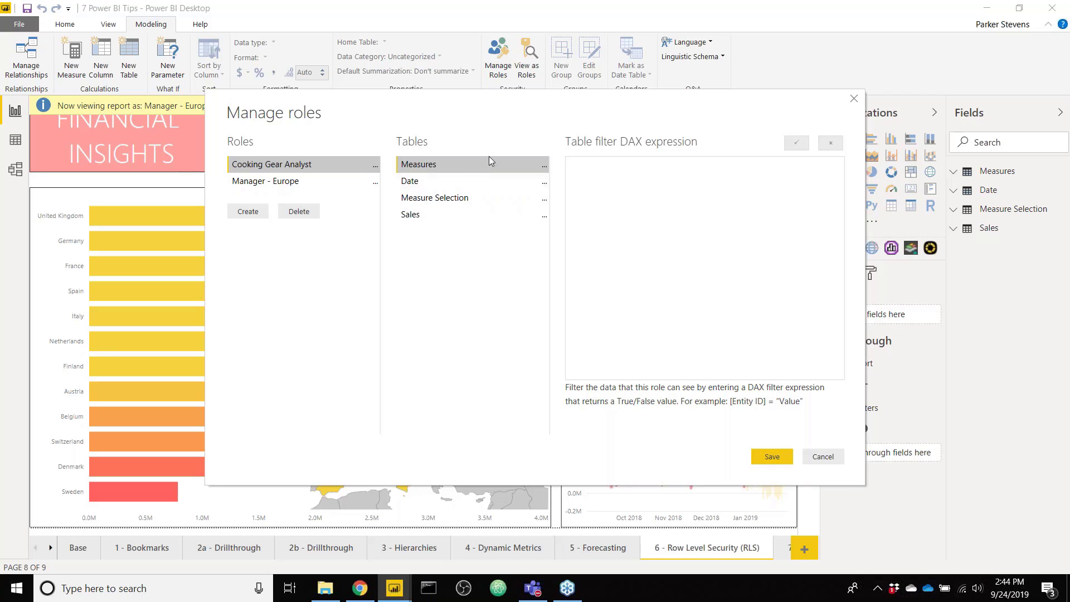
# - Filter the Cooking Gear Analyst role's Sales table with the DAX expression [product type] = "Cooking Gear" and save the role
pyautogui.click(457, 219)
pyautogui.click(618, 176)
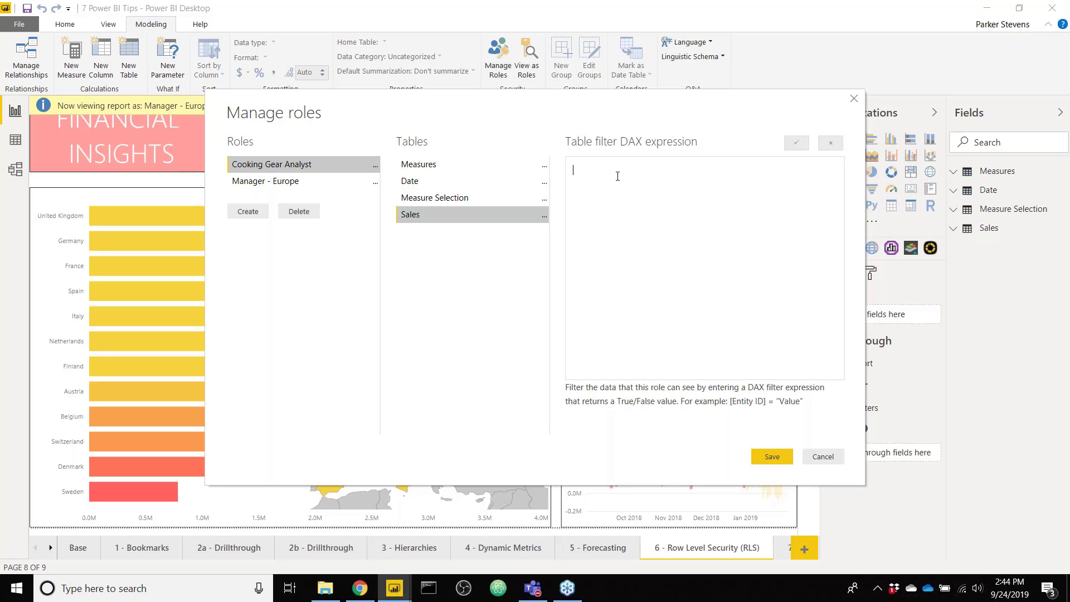
pyautogui.write('[product type] = "Cooking Gear')
pyautogui.click(776, 453)
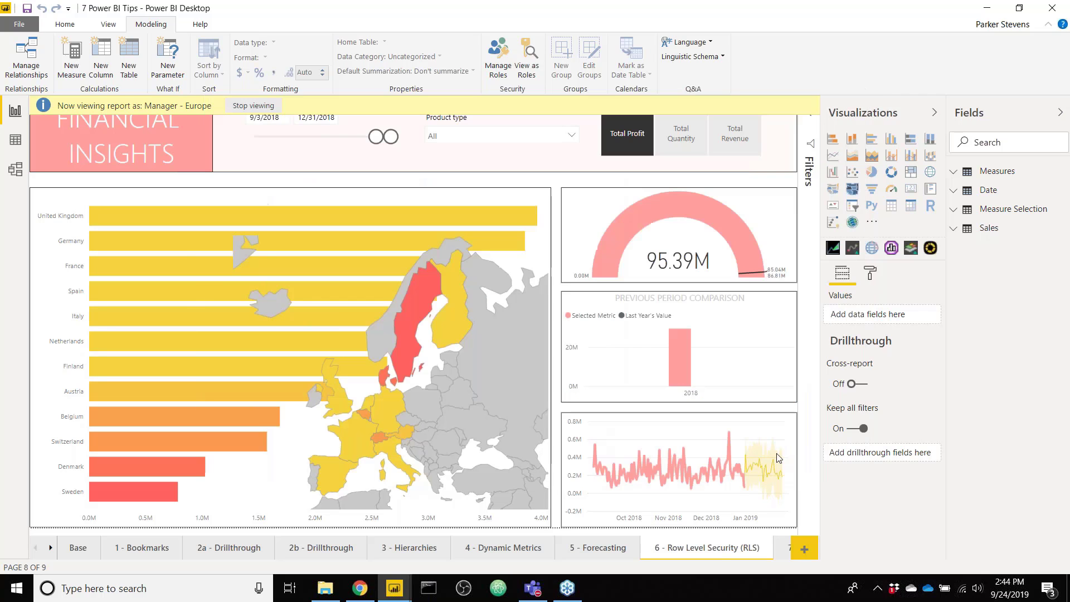
# - View the report as Cooking Gear Analyst only, without Manager - Europe, and check the choices in the Product type slicer
pyautogui.click(535, 53)
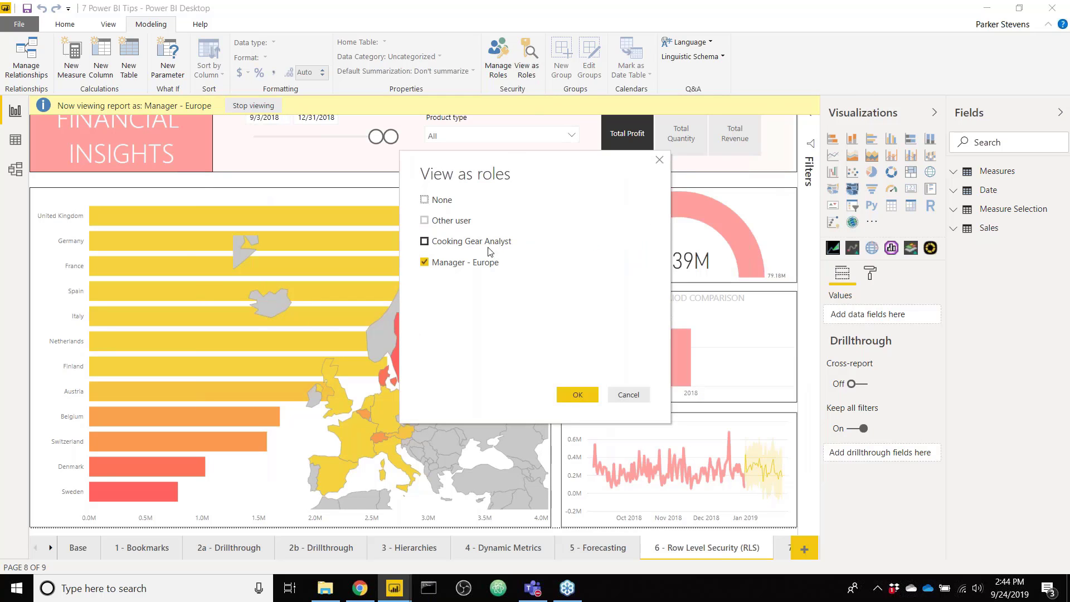
pyautogui.click(477, 244)
pyautogui.click(469, 263)
pyautogui.click(578, 396)
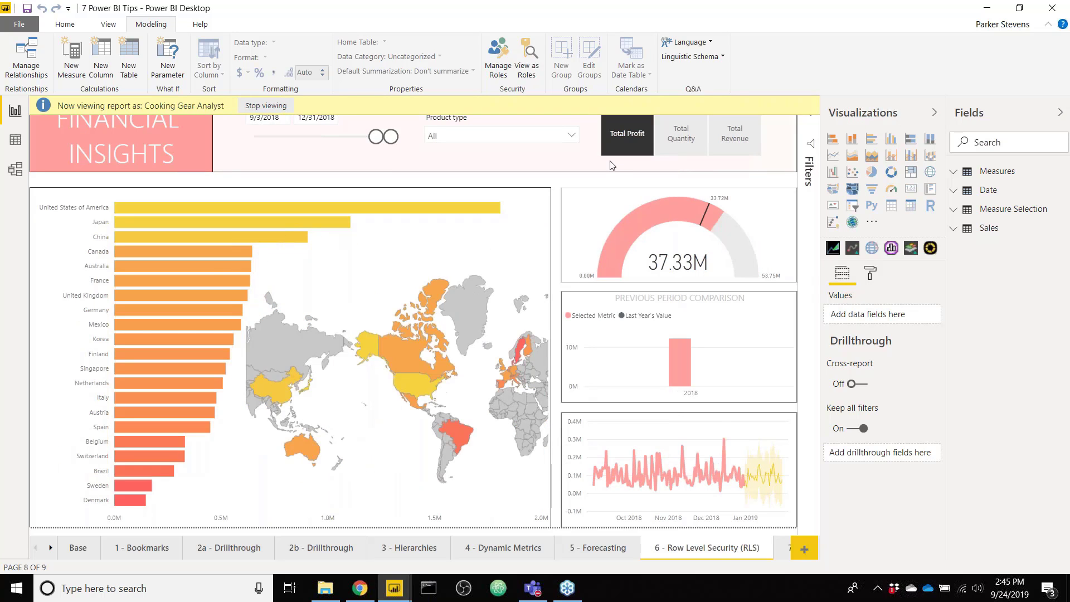
pyautogui.click(559, 141)
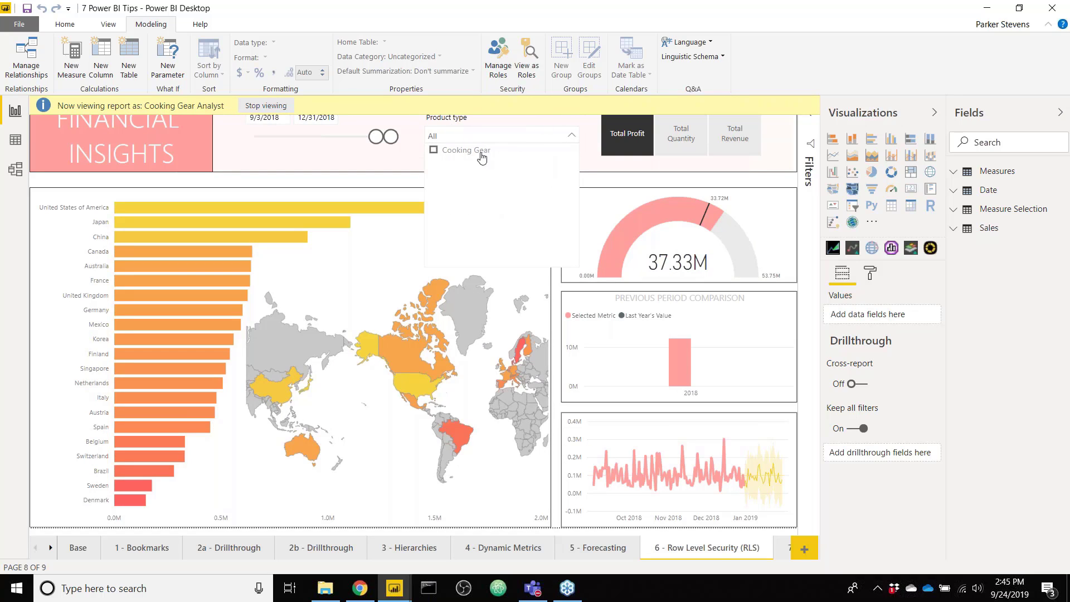
pyautogui.click(523, 141)
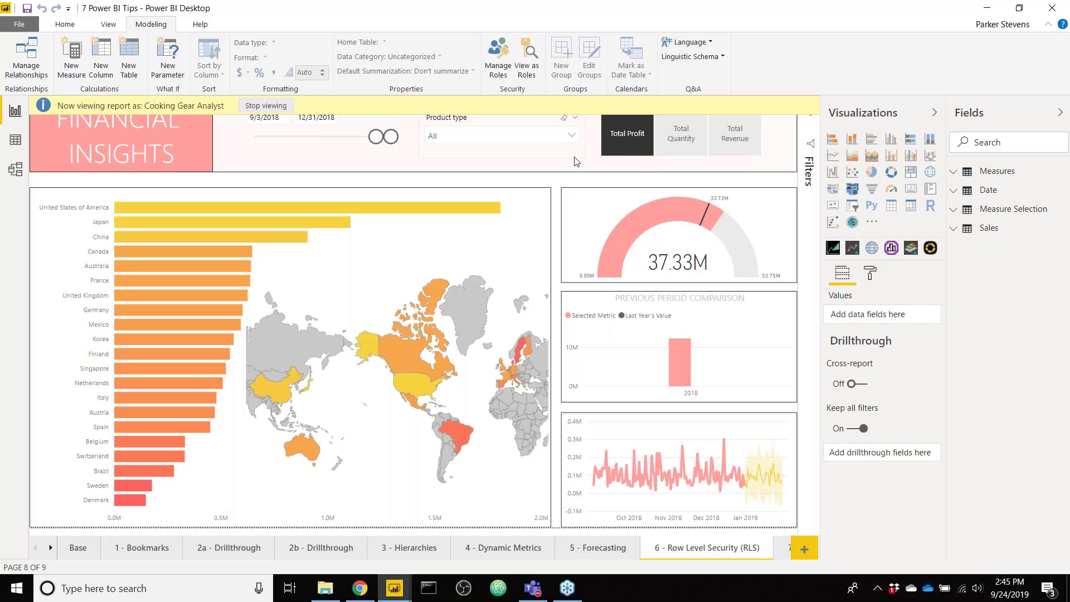
# - Show the 7 - Email Subscriptions page, switch to Power BI Service in Chrome and open the 7 Power BI Tips report from the Tangent-Everyone workspace
pyautogui.click(50, 548)
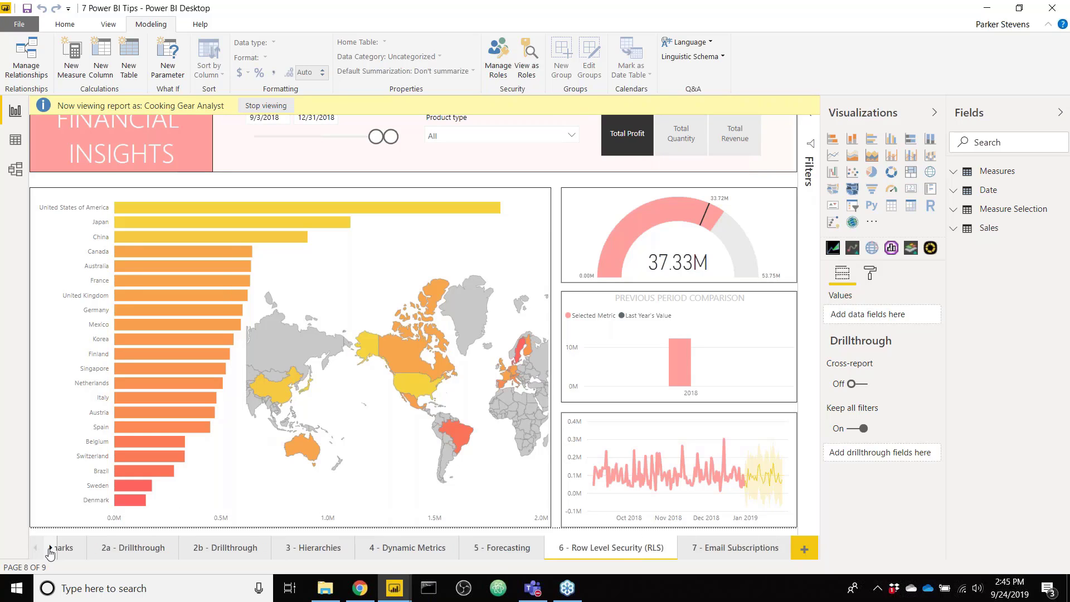
pyautogui.click(711, 549)
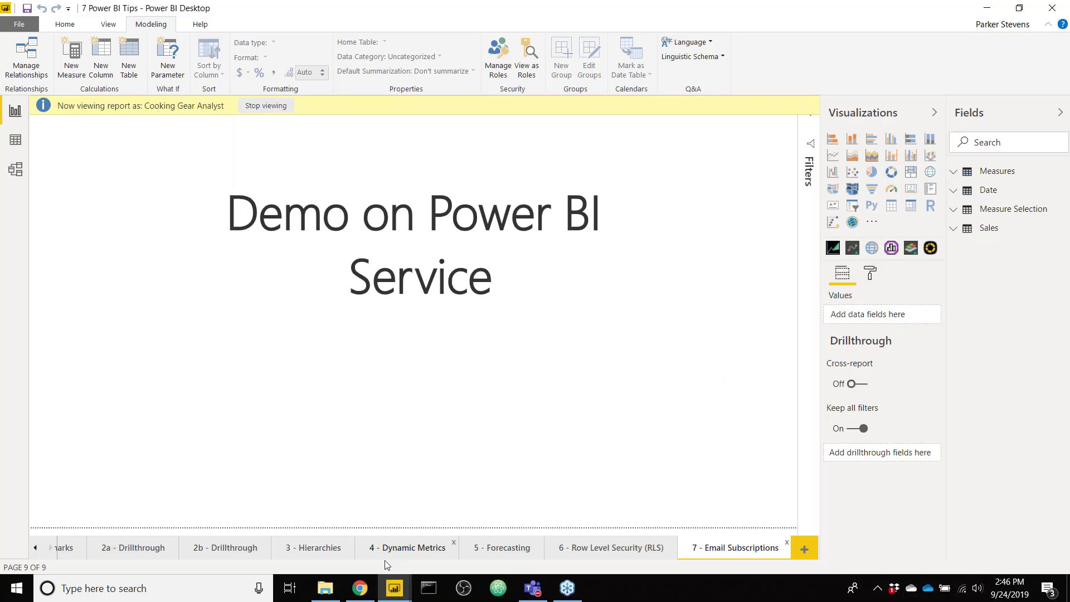
pyautogui.click(361, 588)
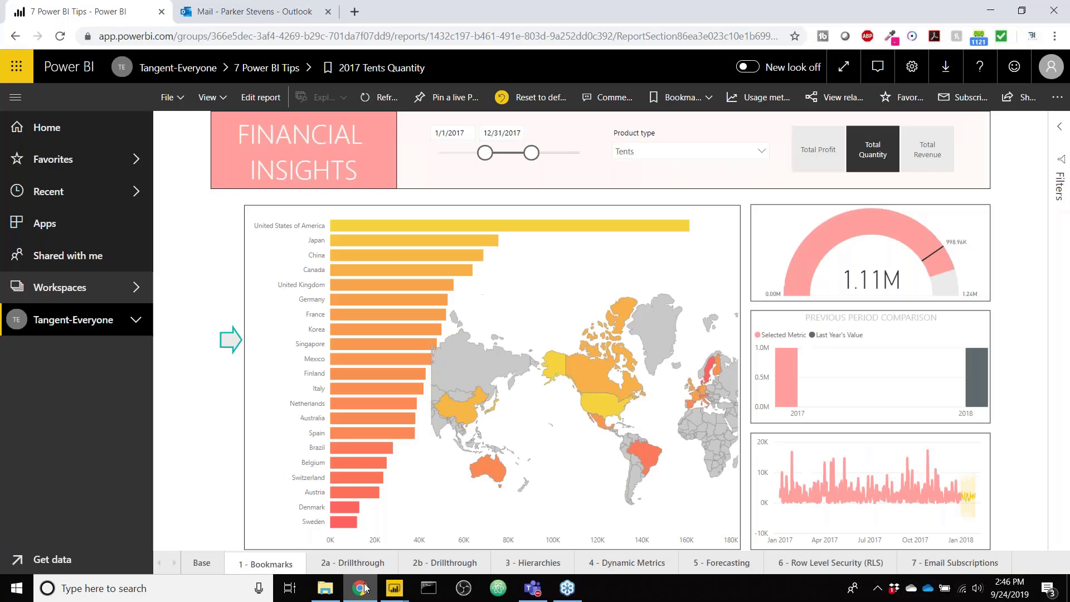
pyautogui.click(80, 329)
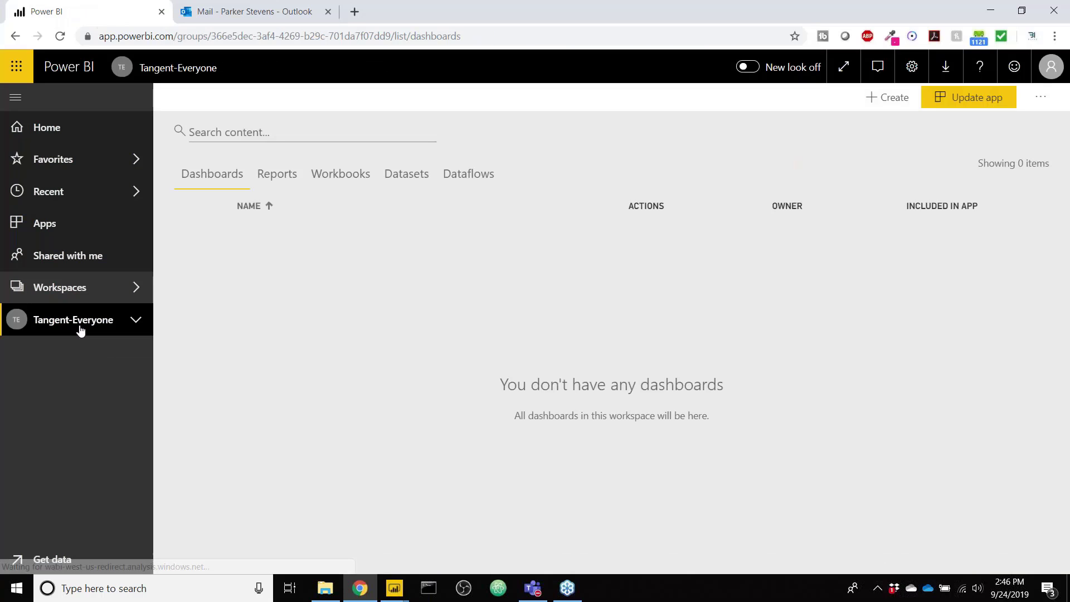
pyautogui.click(277, 174)
pyautogui.click(315, 240)
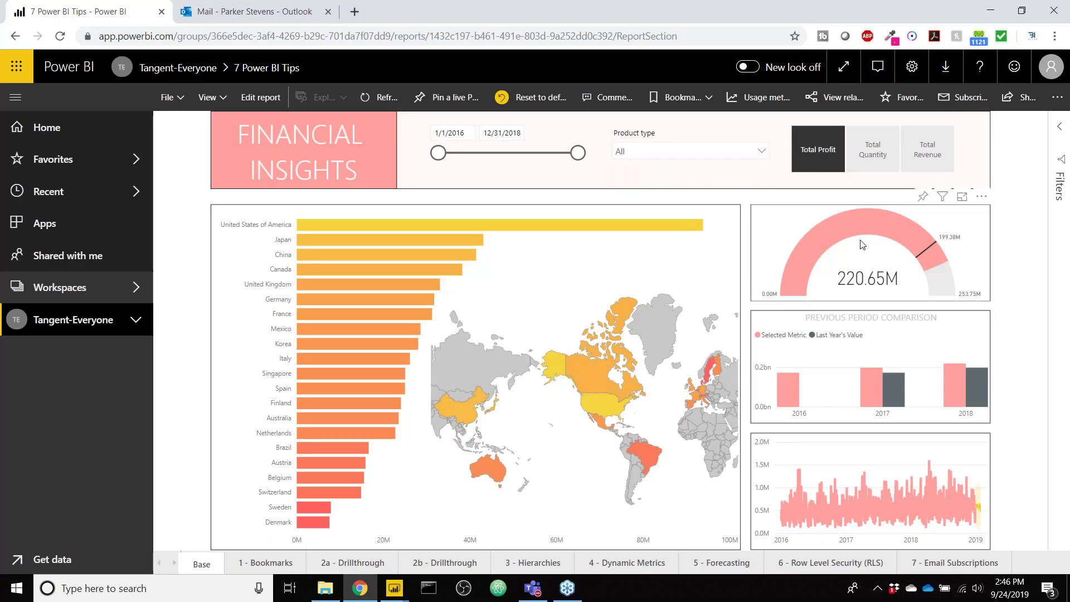
# - Delete the report's existing email subscription Subscription1 and save the change
pyautogui.click(967, 108)
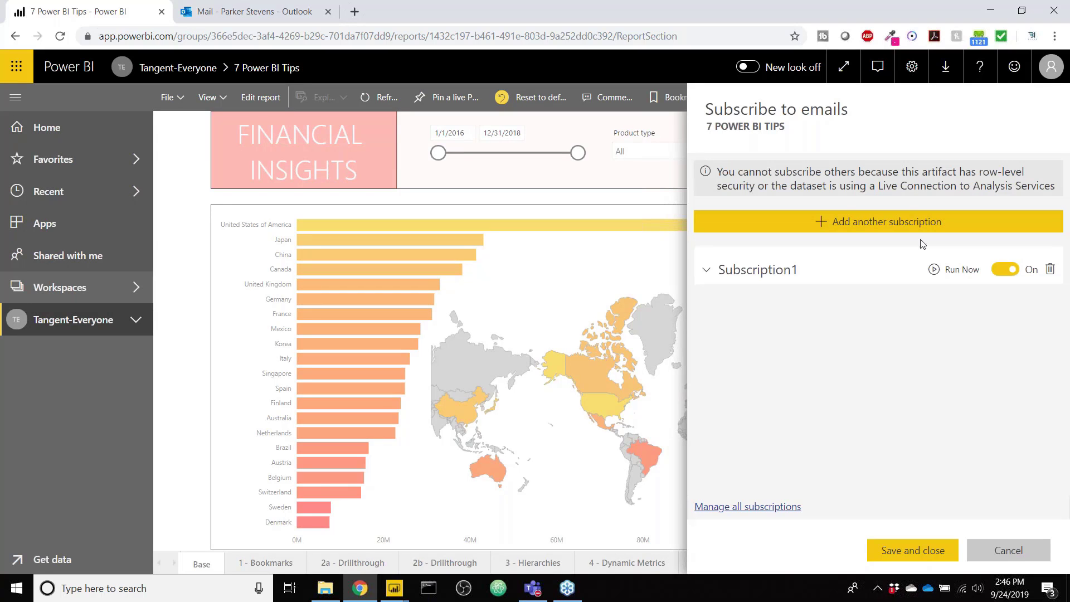
pyautogui.click(1049, 269)
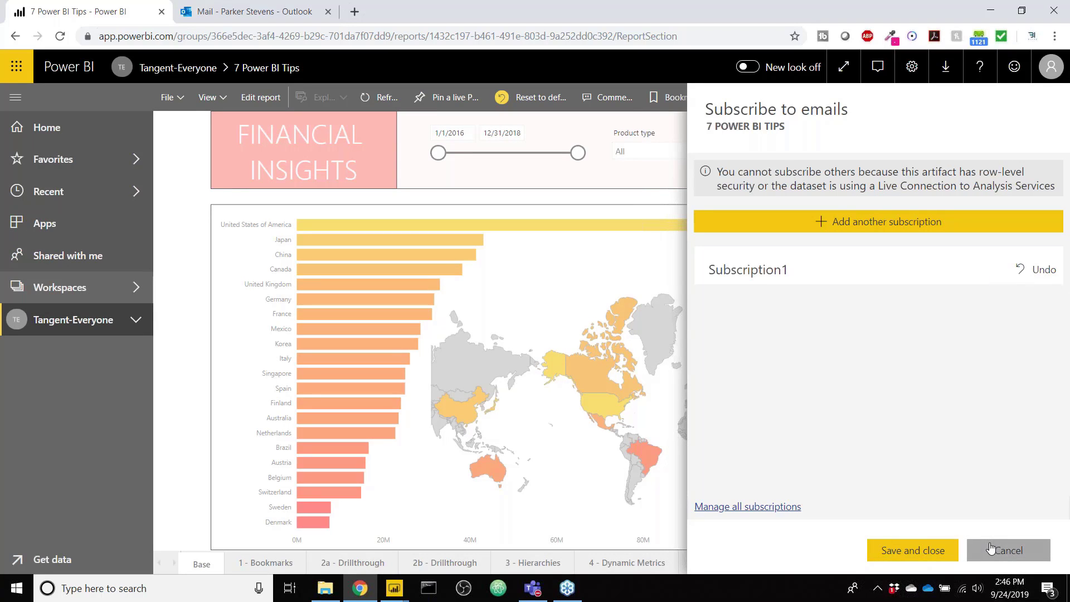
pyautogui.click(954, 556)
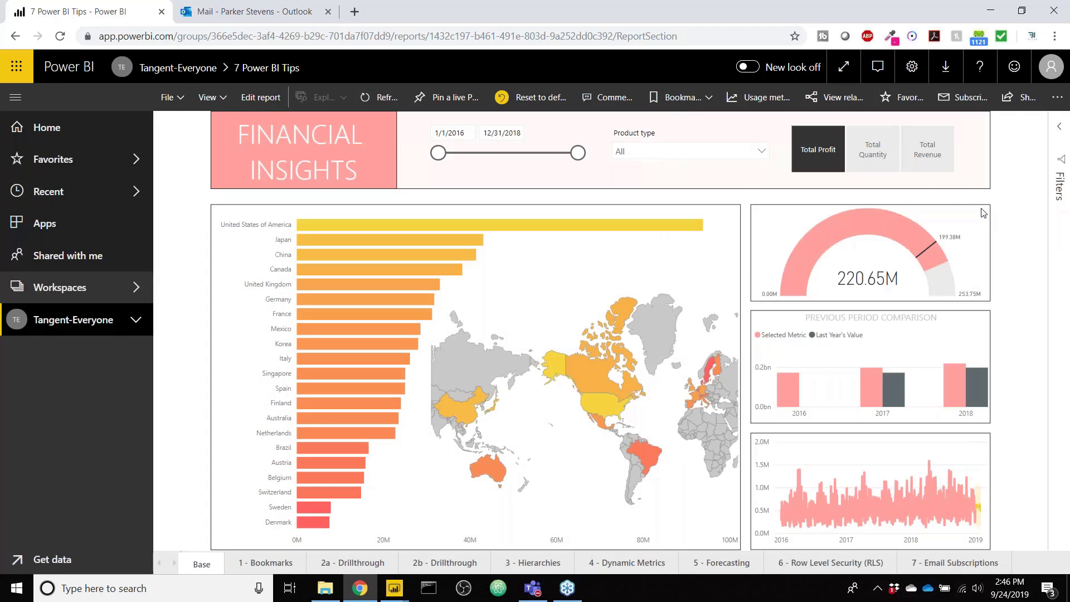
# - Start a new email subscription for the report with the subject "This is my Financial Insights Subscription"
pyautogui.click(972, 98)
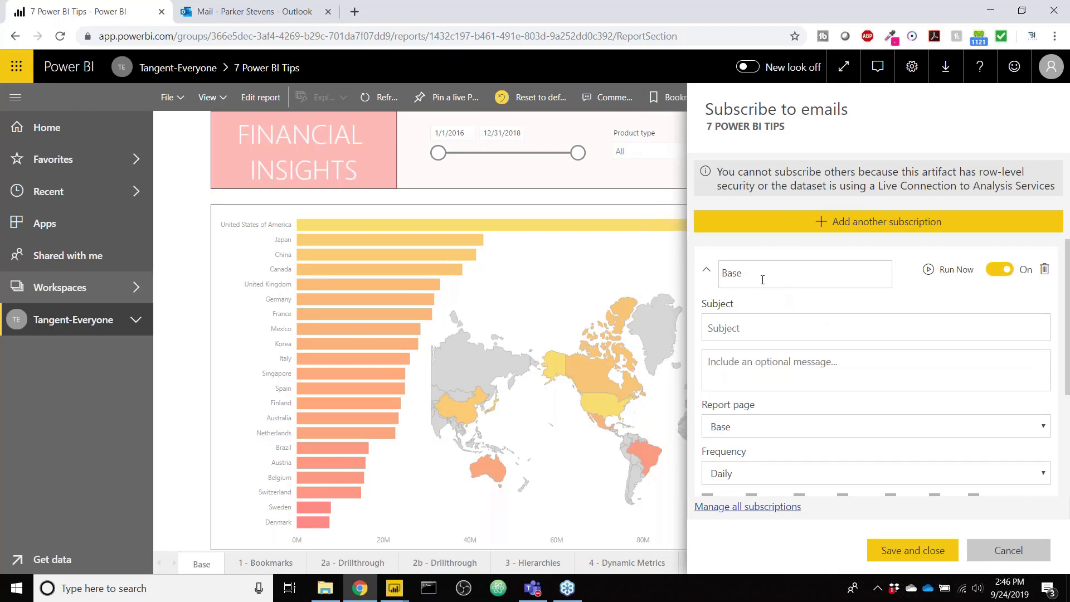
pyautogui.moveTo(760, 277); pyautogui.dragTo(691, 282)
pyautogui.click(787, 279)
pyautogui.click(772, 333)
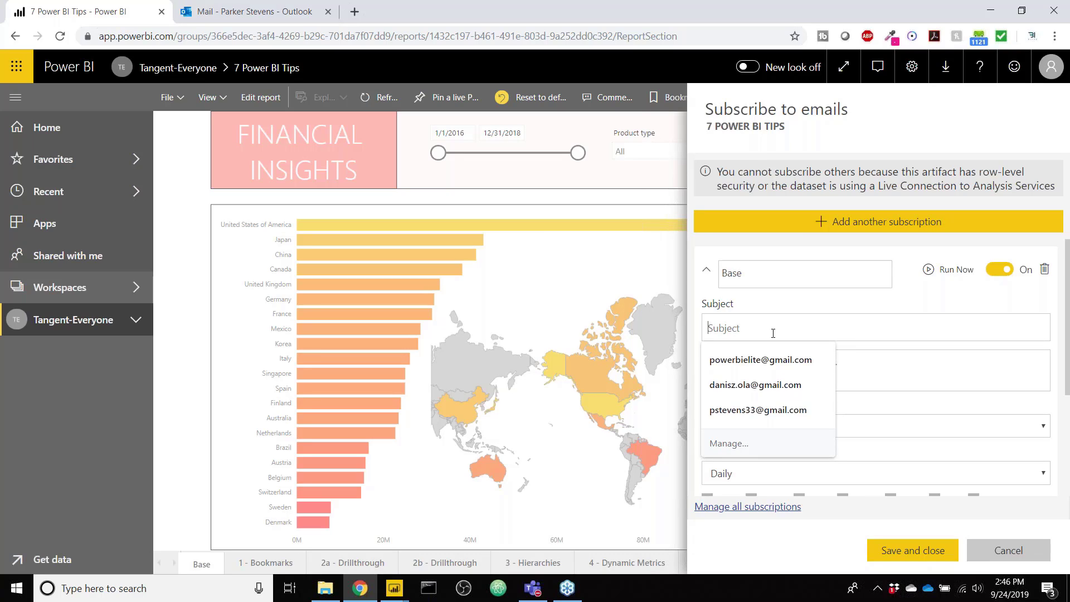
pyautogui.write('Thi')
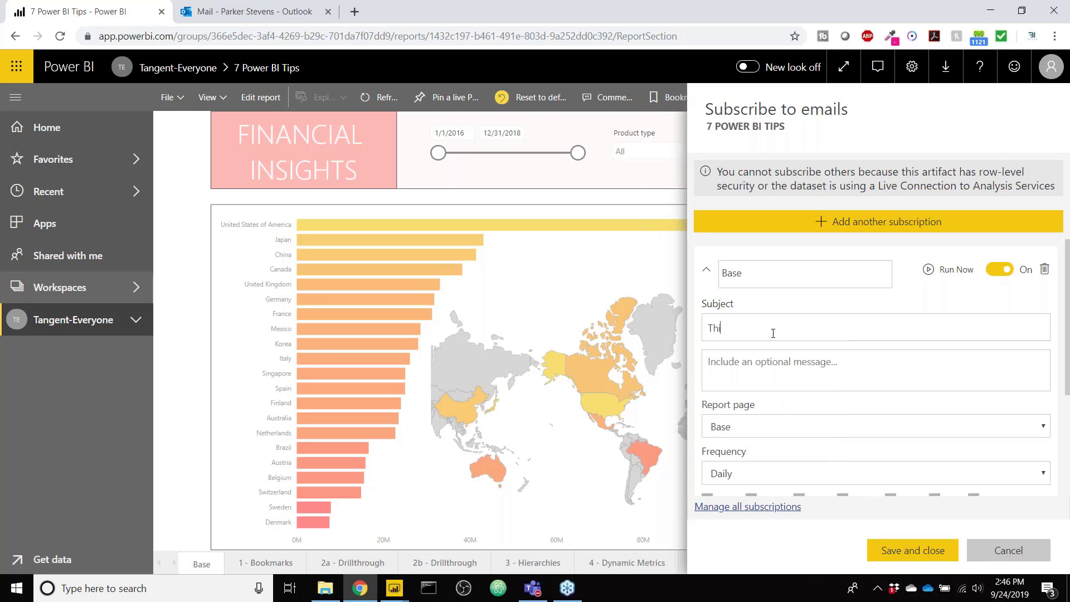
pyautogui.write('s is my Finana')
pyautogui.write('ial Insights Subscription')
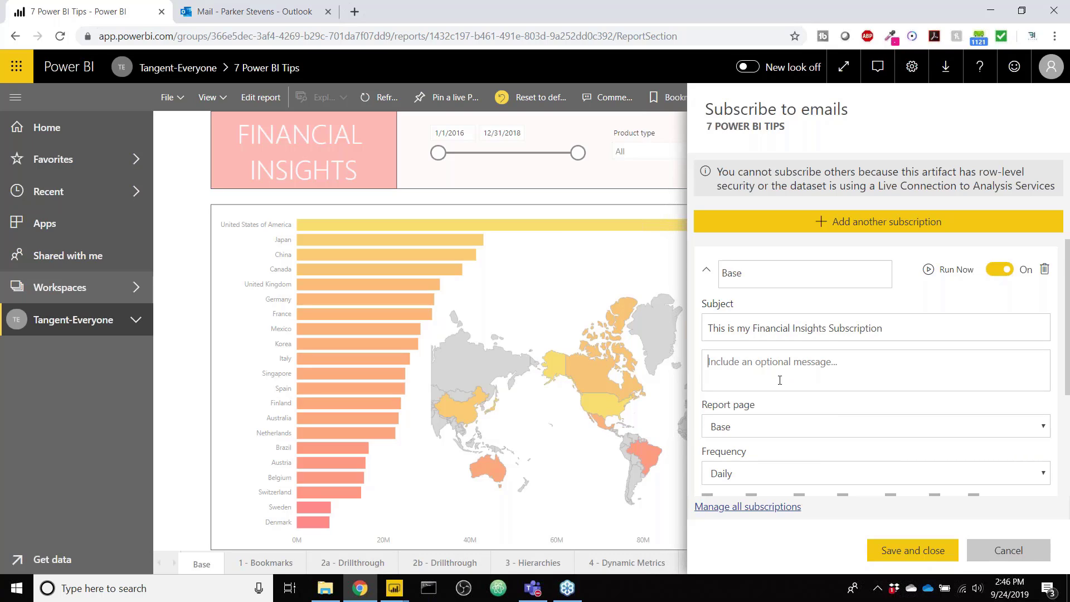
# - Look over the report page choices and rename the new subscription SubscriptionExample
pyautogui.scroll(-1, 783, 384)
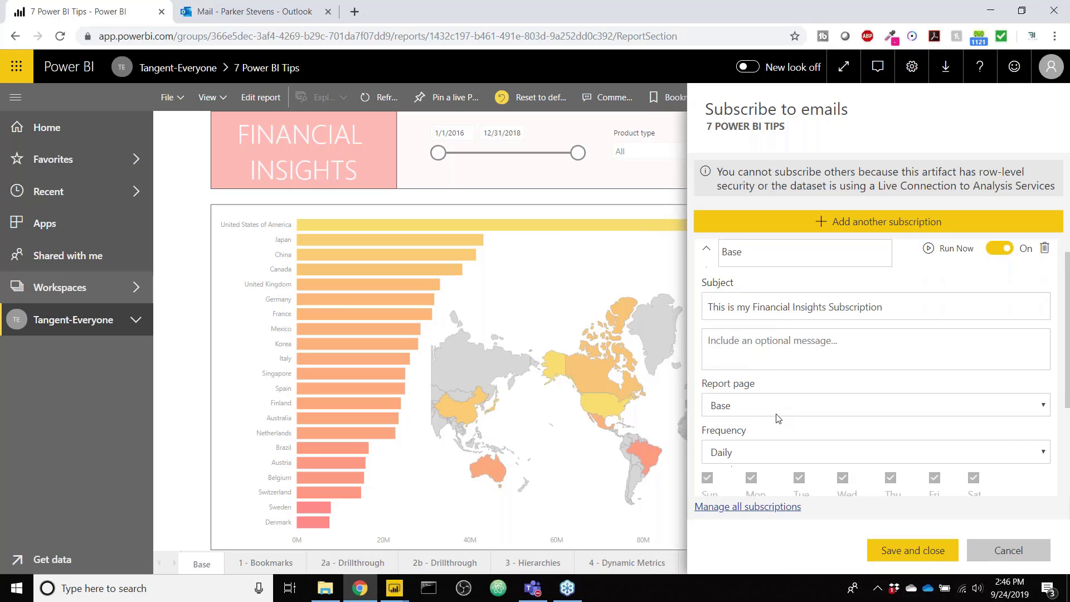
pyautogui.click(786, 391)
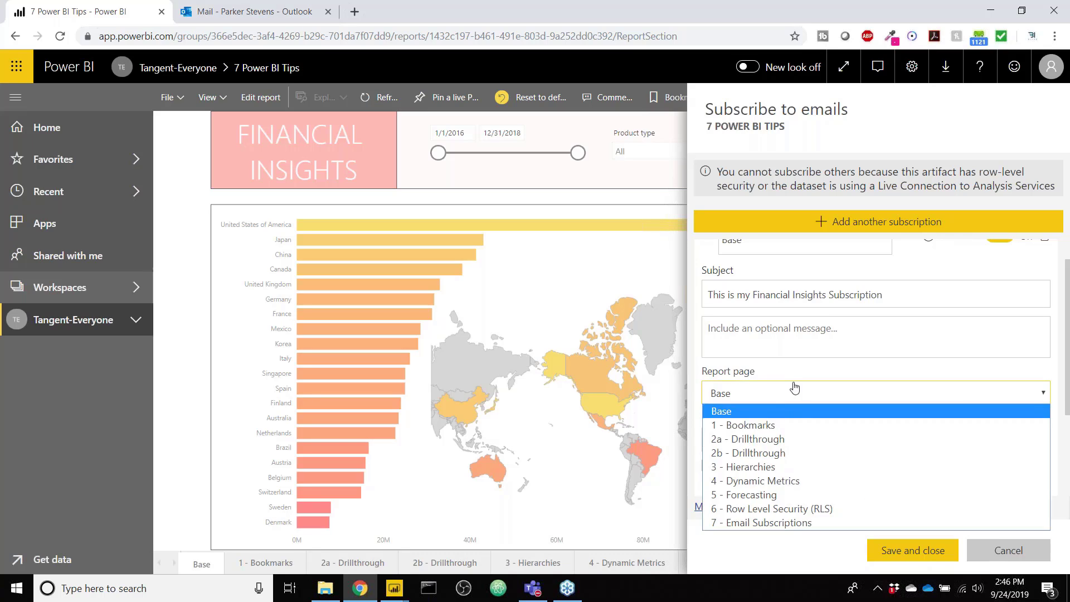
pyautogui.click(793, 388)
pyautogui.scroll(1, 794, 386)
pyautogui.moveTo(788, 269); pyautogui.dragTo(710, 283)
pyautogui.click(710, 283)
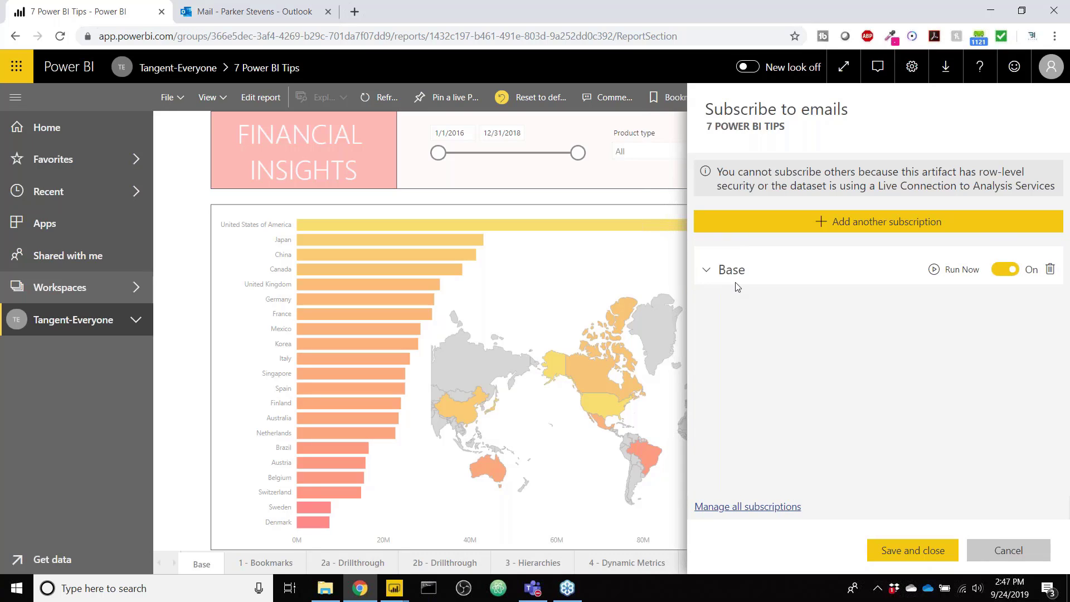
pyautogui.click(740, 274)
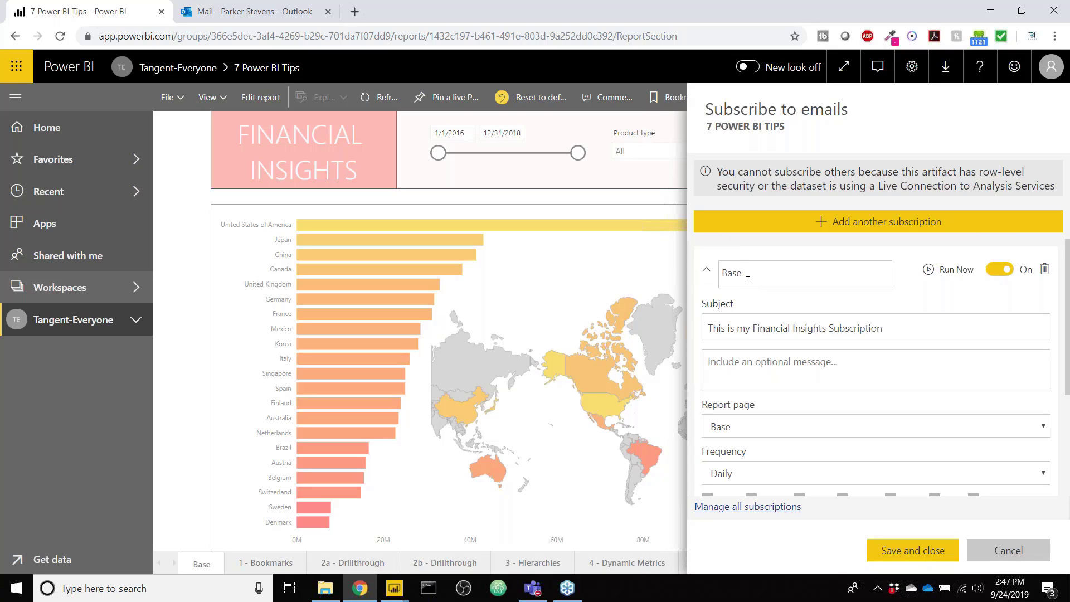
pyautogui.moveTo(745, 276); pyautogui.dragTo(659, 276)
pyautogui.write('SubscriptionExample')
# - Keep Base as the subscription's report page and set its frequency to Hourly
pyautogui.scroll(-2, 759, 385)
pyautogui.click(771, 355)
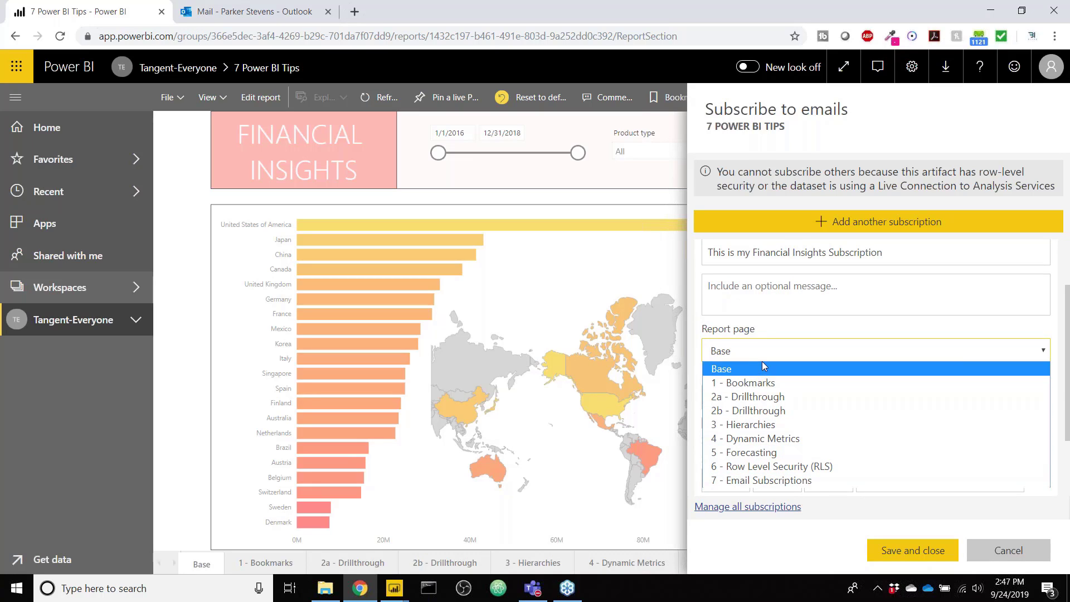
pyautogui.click(767, 350)
pyautogui.scroll(-1, 767, 349)
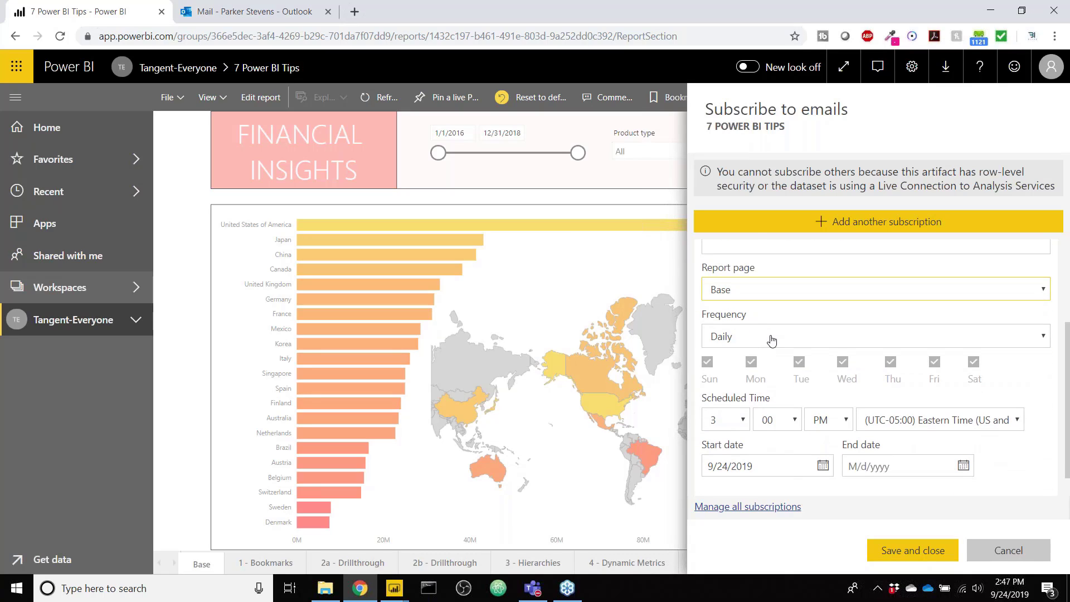
pyautogui.click(771, 339)
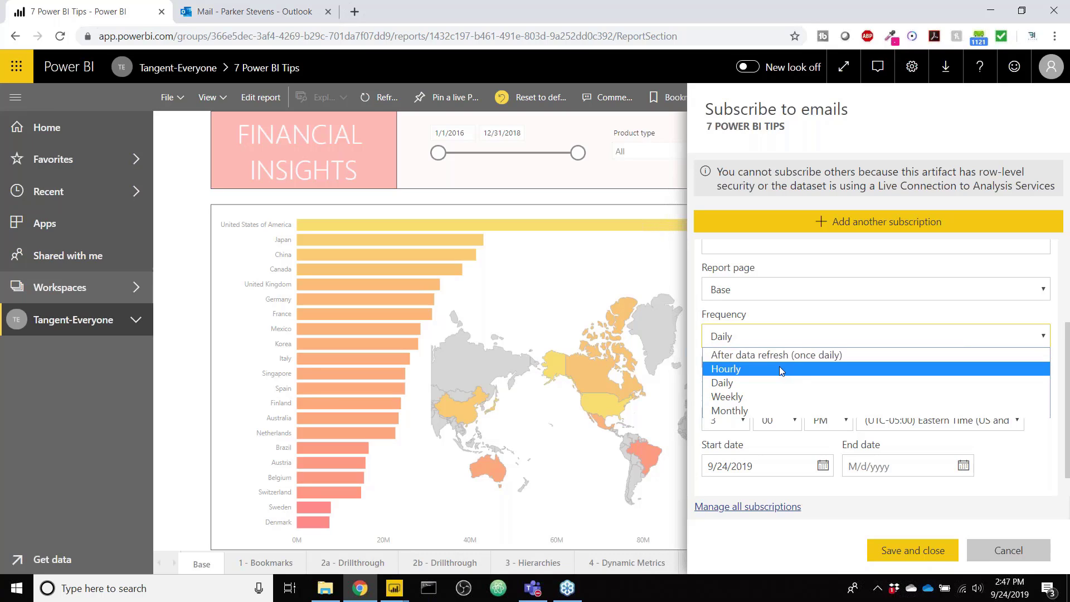
pyautogui.click(763, 382)
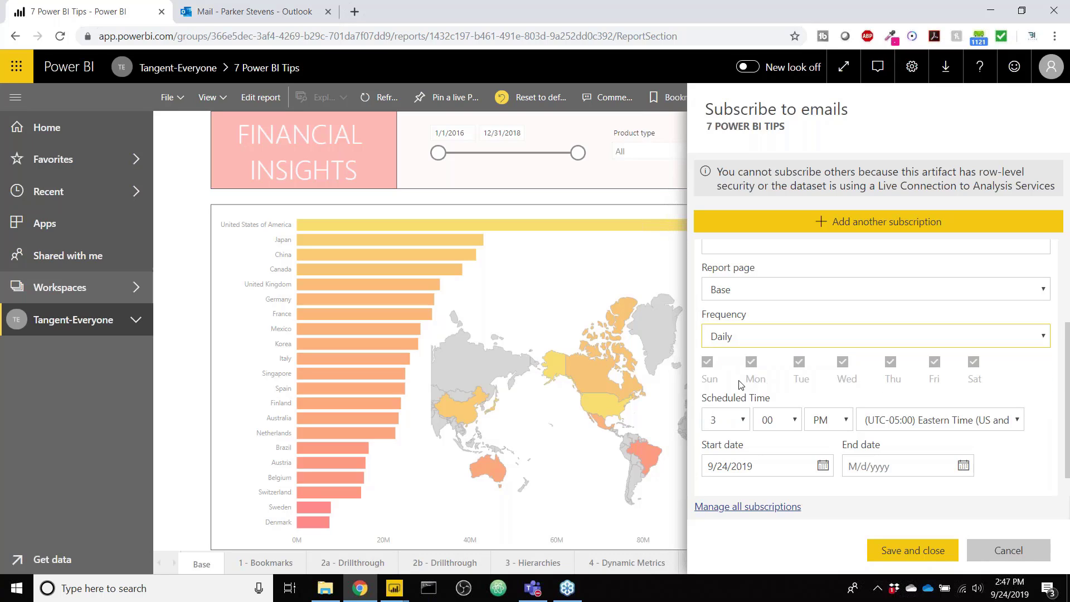
pyautogui.click(752, 344)
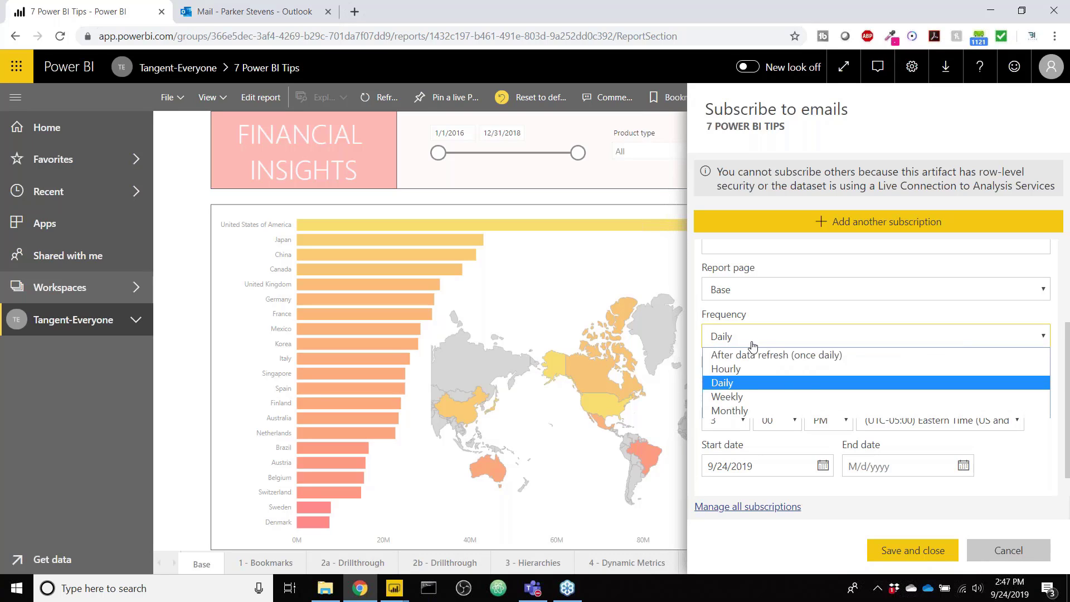
pyautogui.click(750, 373)
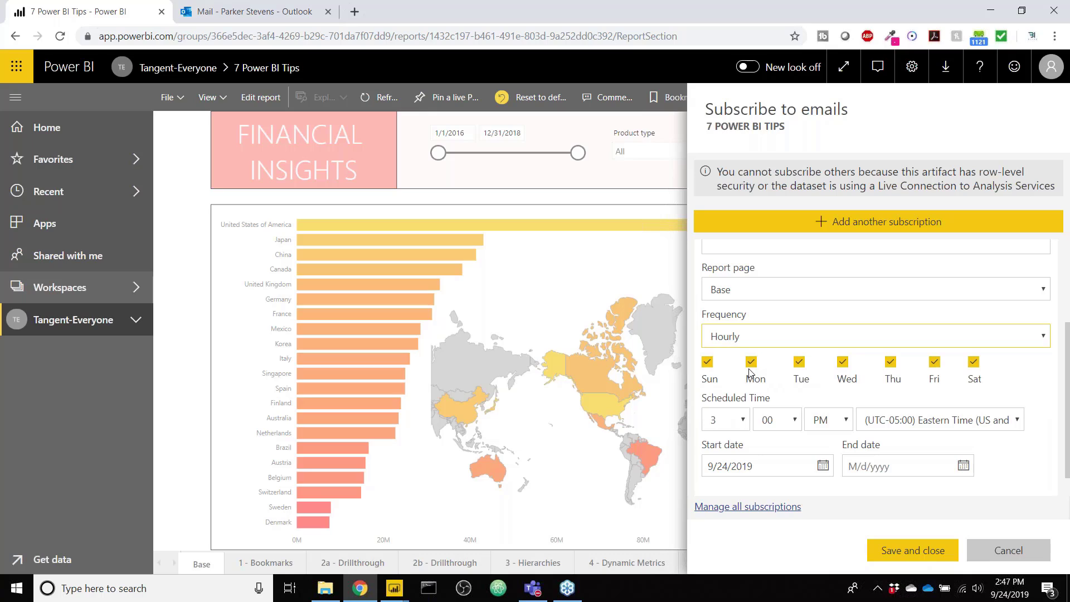
# - Exclude Sunday and Saturday from the hourly schedule and save the subscription
pyautogui.click(709, 364)
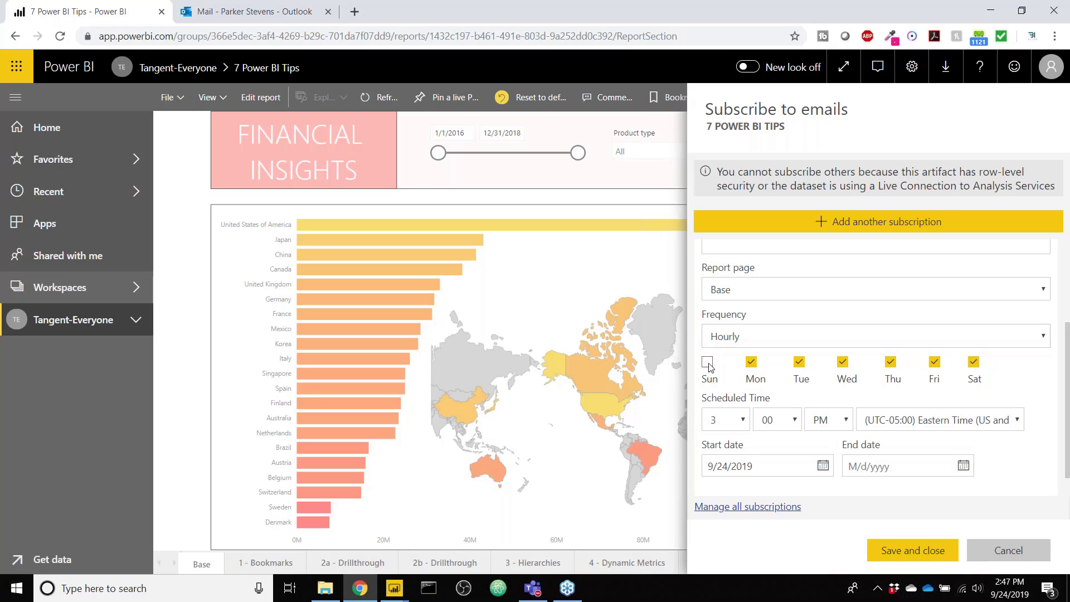
pyautogui.click(973, 364)
pyautogui.scroll(3, 836, 349)
pyautogui.scroll(-3, 837, 349)
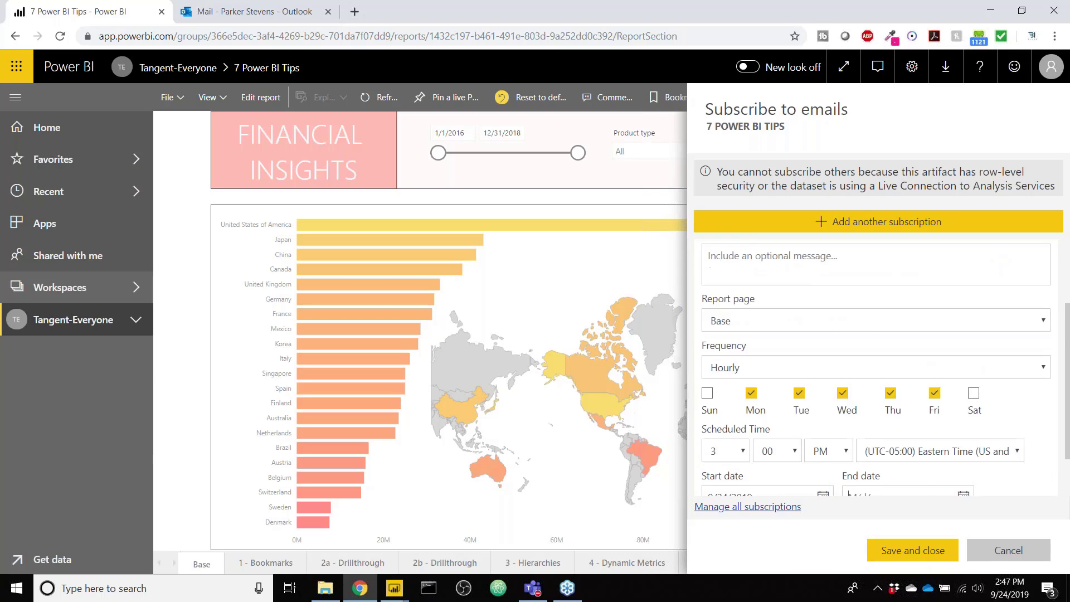
pyautogui.click(893, 549)
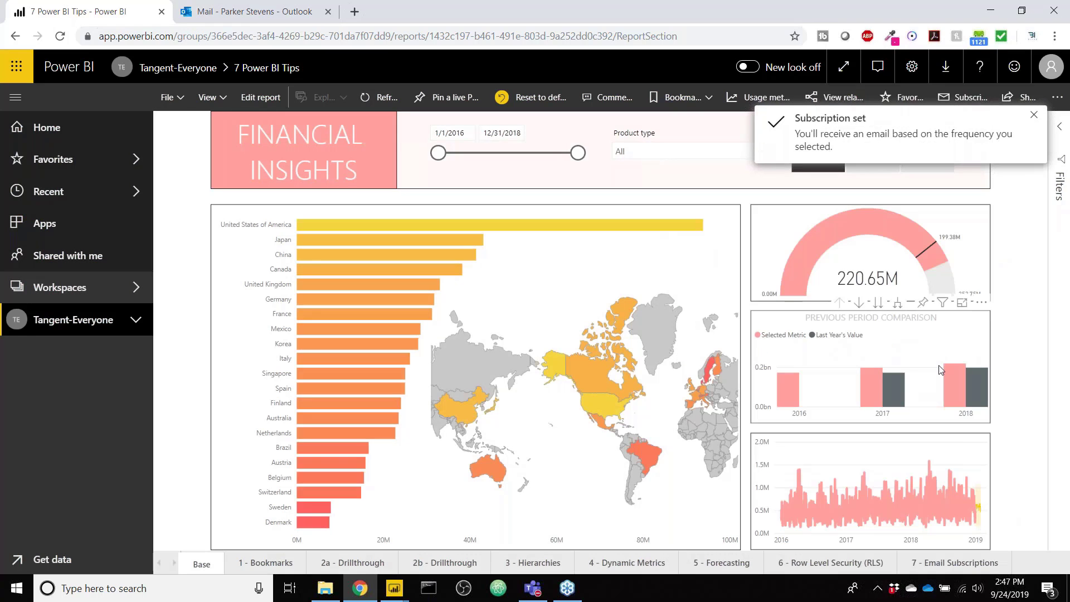
# - Reopen the report's email subscriptions, and read through the daily subscription email from Microsoft Power BI in Outlook
pyautogui.click(964, 97)
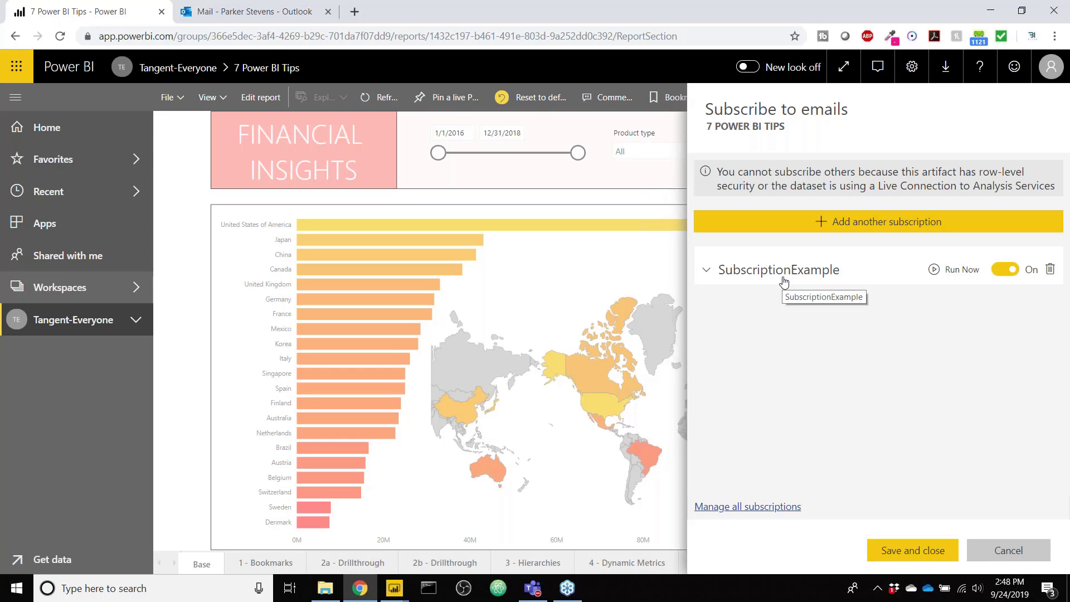
pyautogui.click(269, 17)
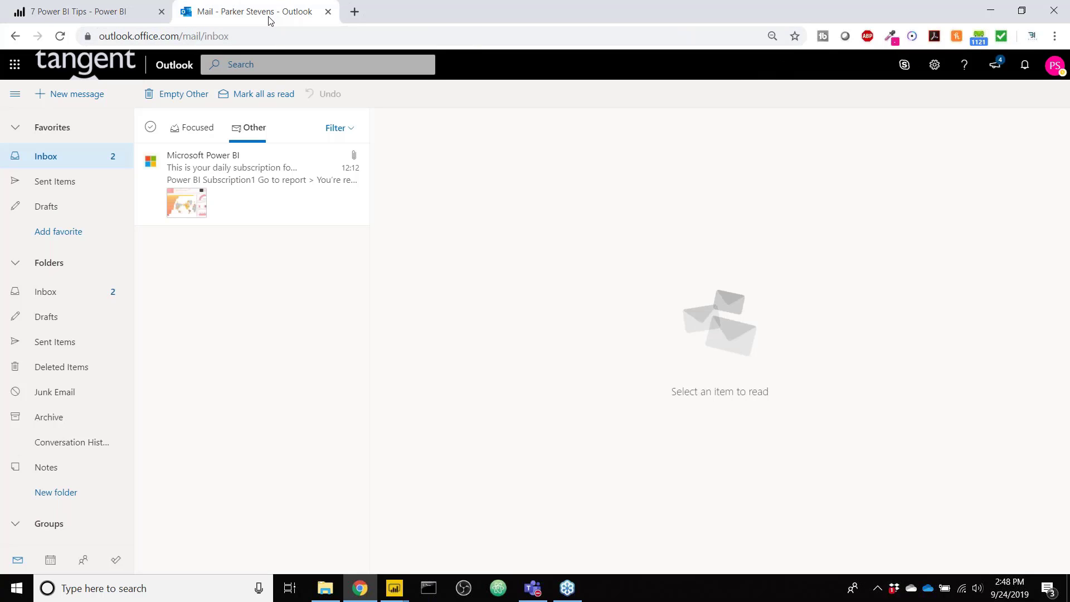
pyautogui.click(262, 168)
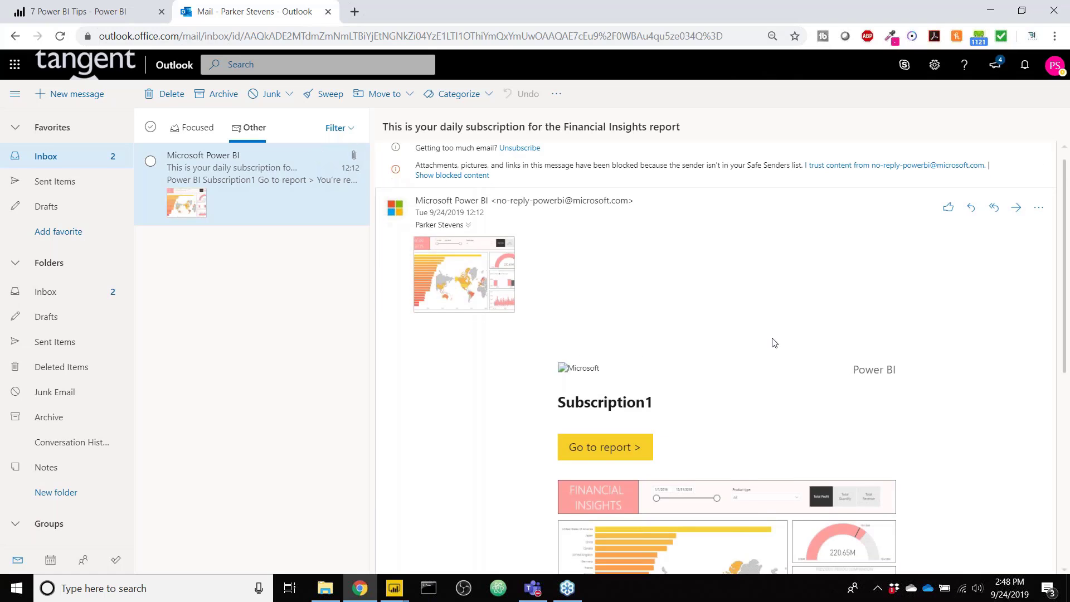
pyautogui.scroll(-4, 777, 256)
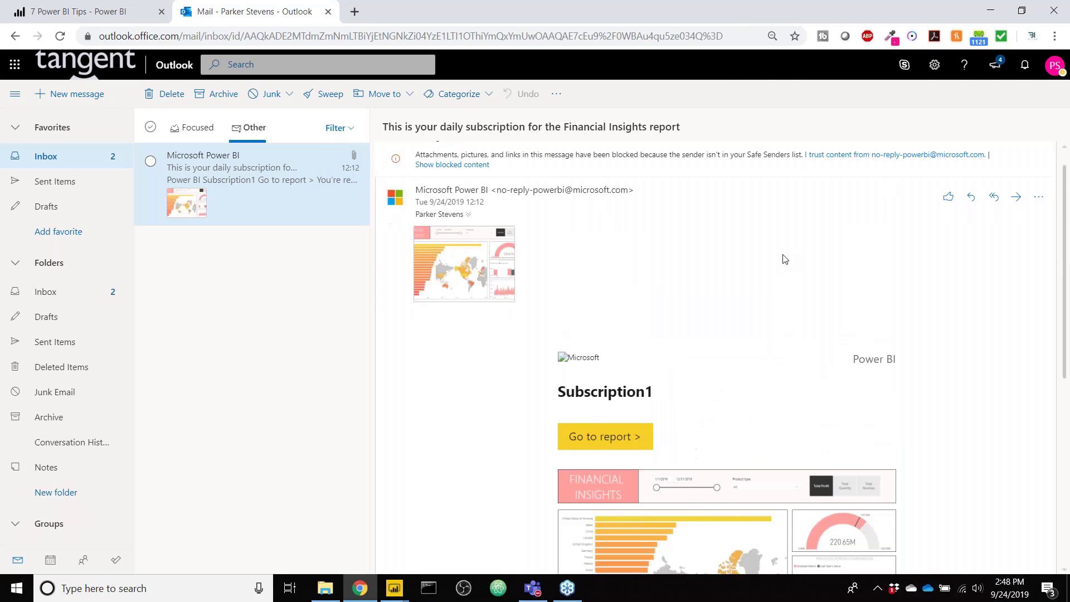
pyautogui.scroll(-5, 783, 259)
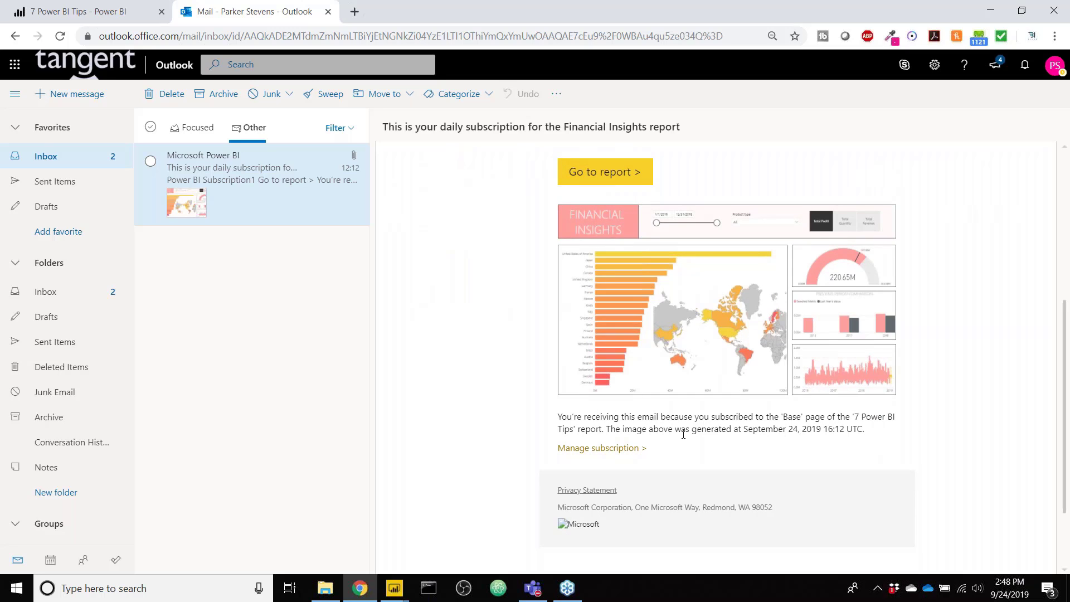
pyautogui.scroll(-1, 765, 427)
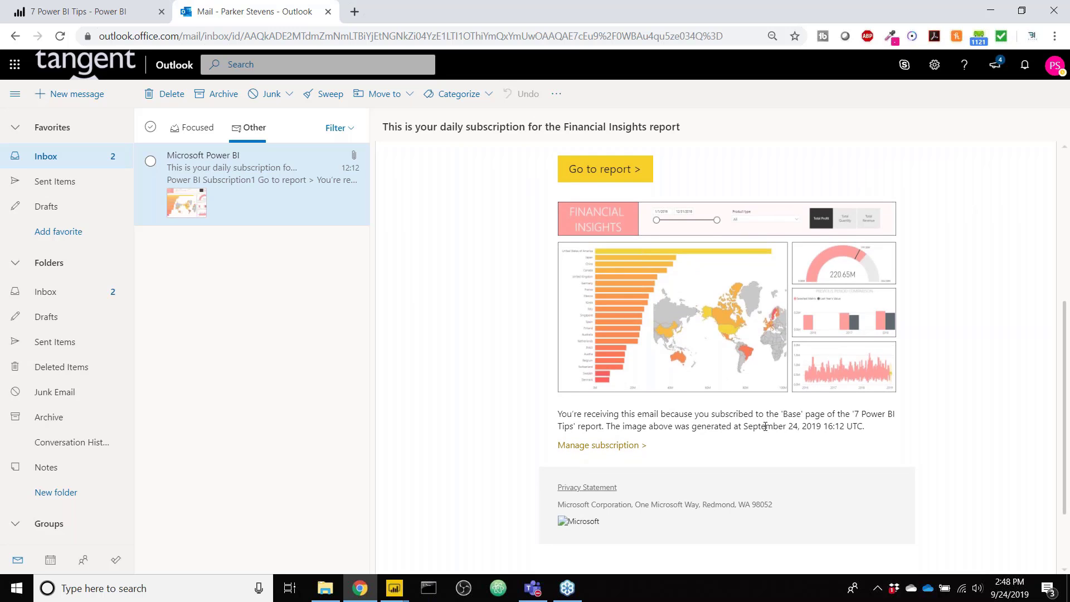
# - Switch back to Power BI Service and expand the settings of the SubscriptionExample subscription
pyautogui.click(134, 18)
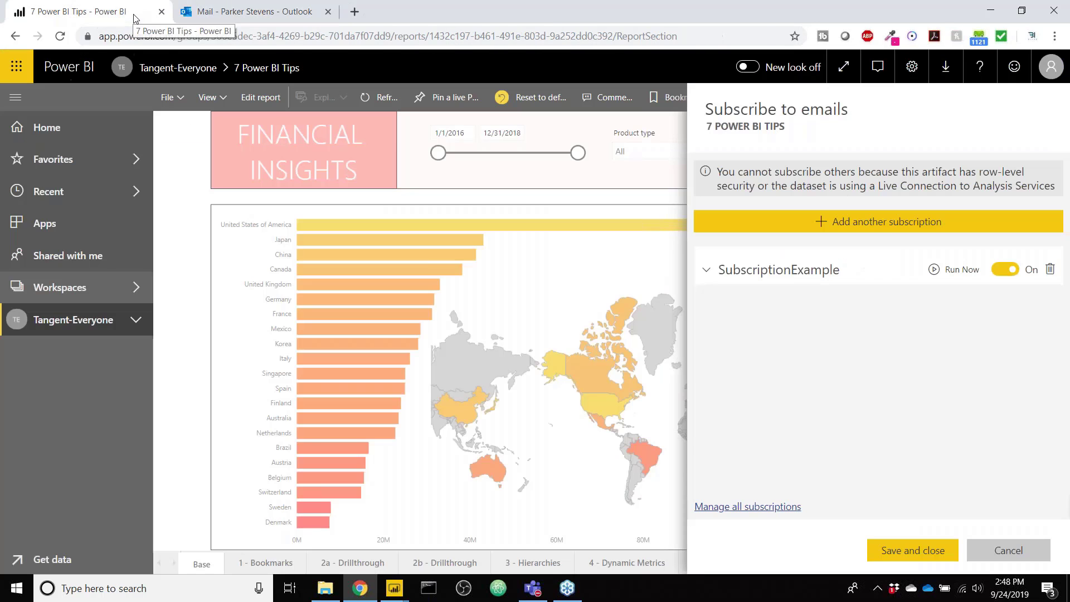
pyautogui.click(872, 272)
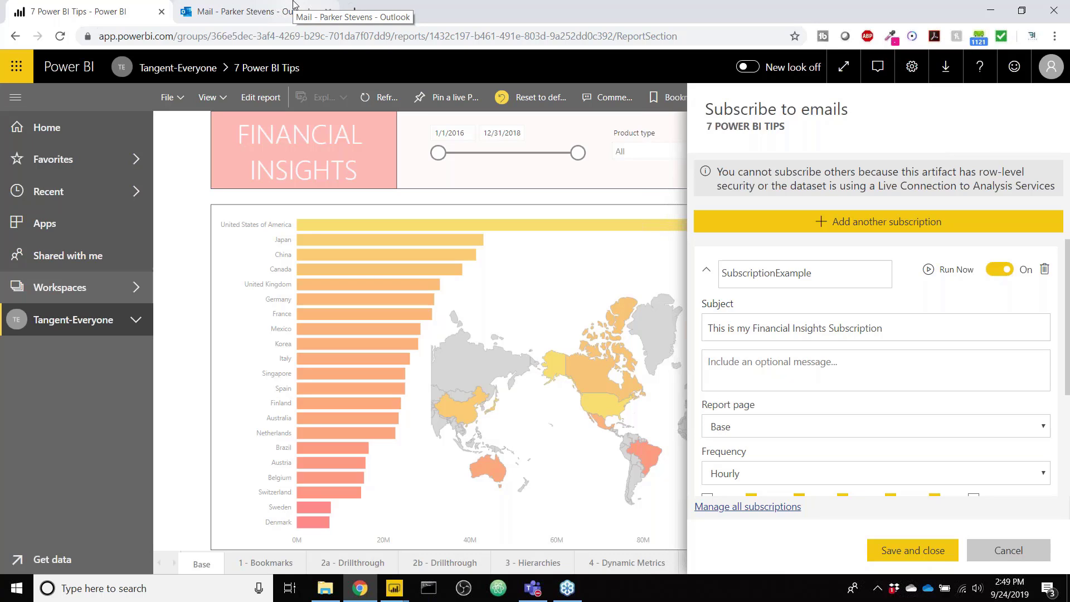
# - Switch to Outlook and open the 7 Power BI Tips report through the Go to report link in the subscription email
pyautogui.click(274, 16)
pyautogui.scroll(3, 455, 252)
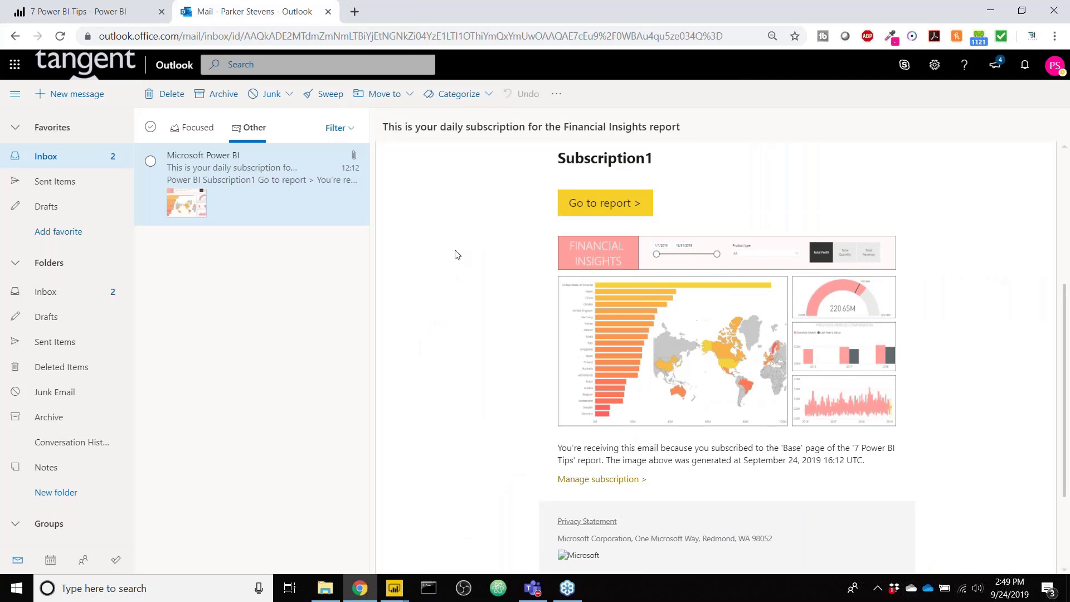
pyautogui.scroll(-2, 585, 198)
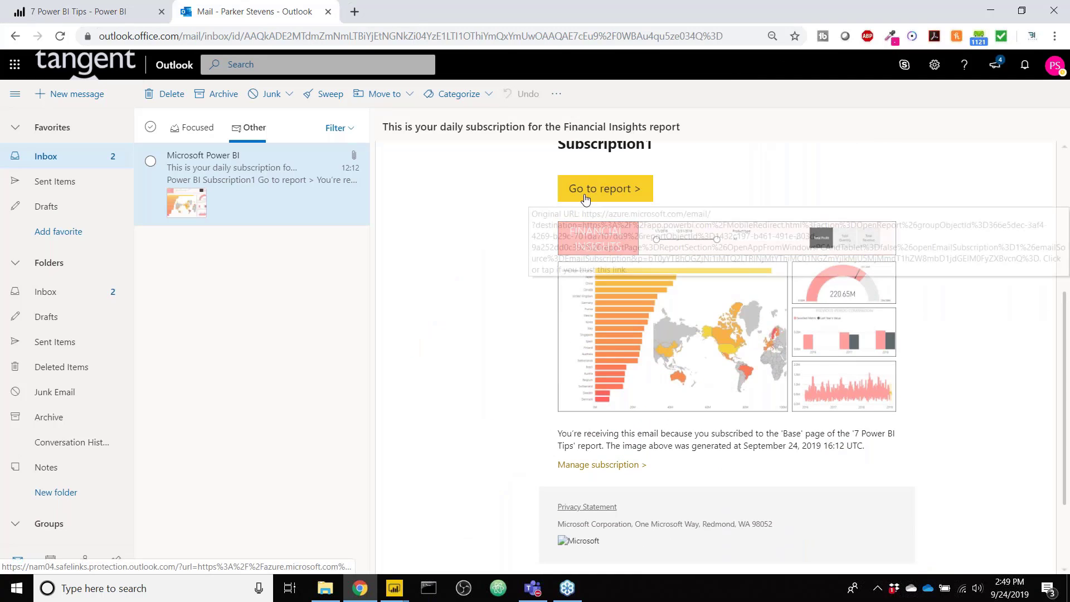
pyautogui.click(609, 190)
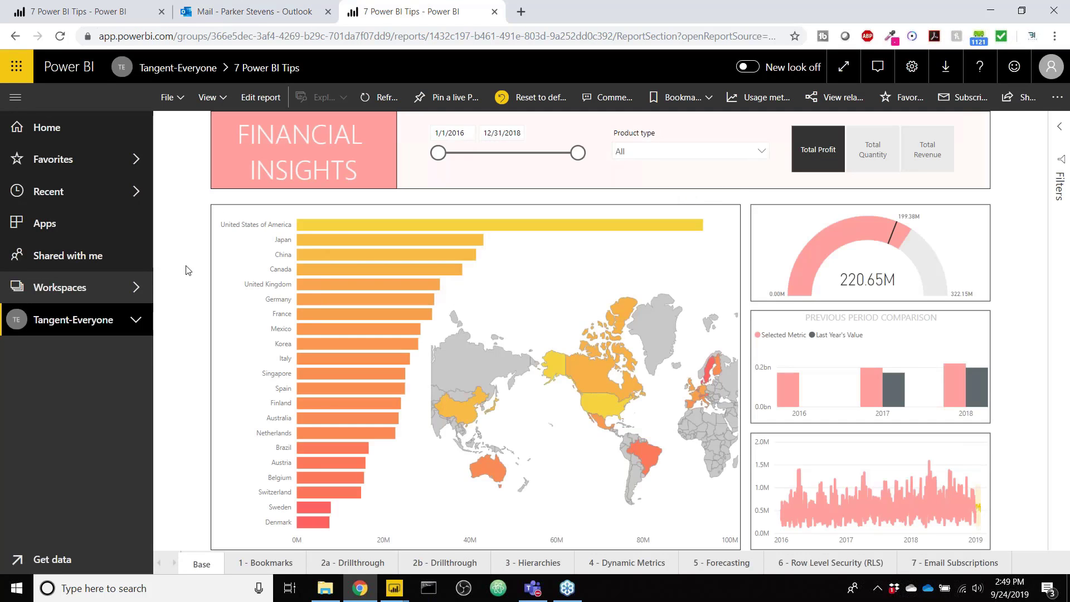
# - Filter the report by the France, Mexico and Korea bars in turn, and clear the country selection
pyautogui.click(344, 315)
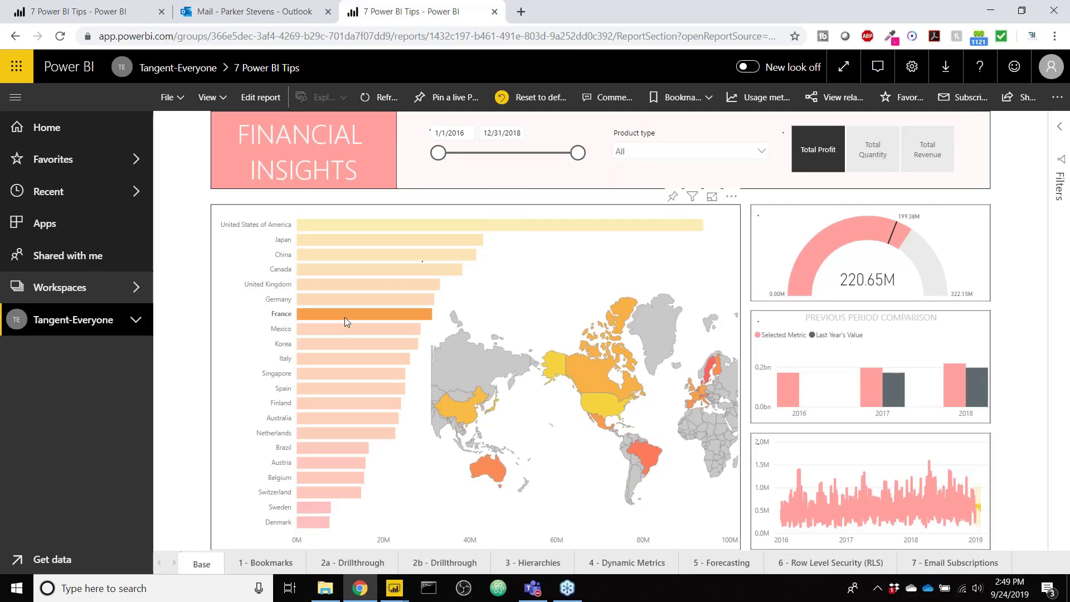
pyautogui.click(344, 329)
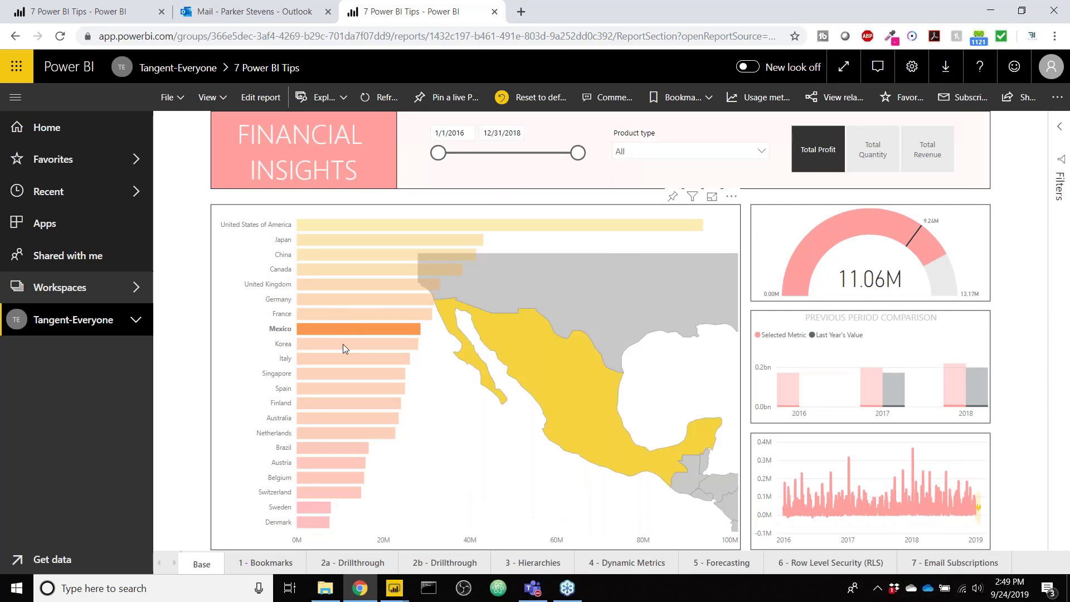
pyautogui.click(343, 343)
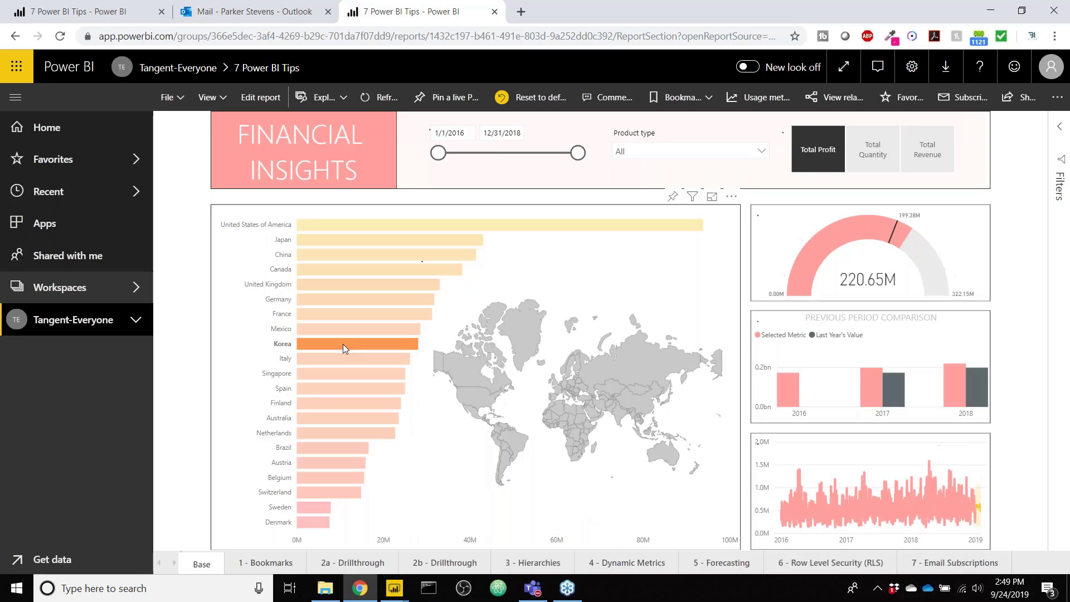
pyautogui.click(342, 343)
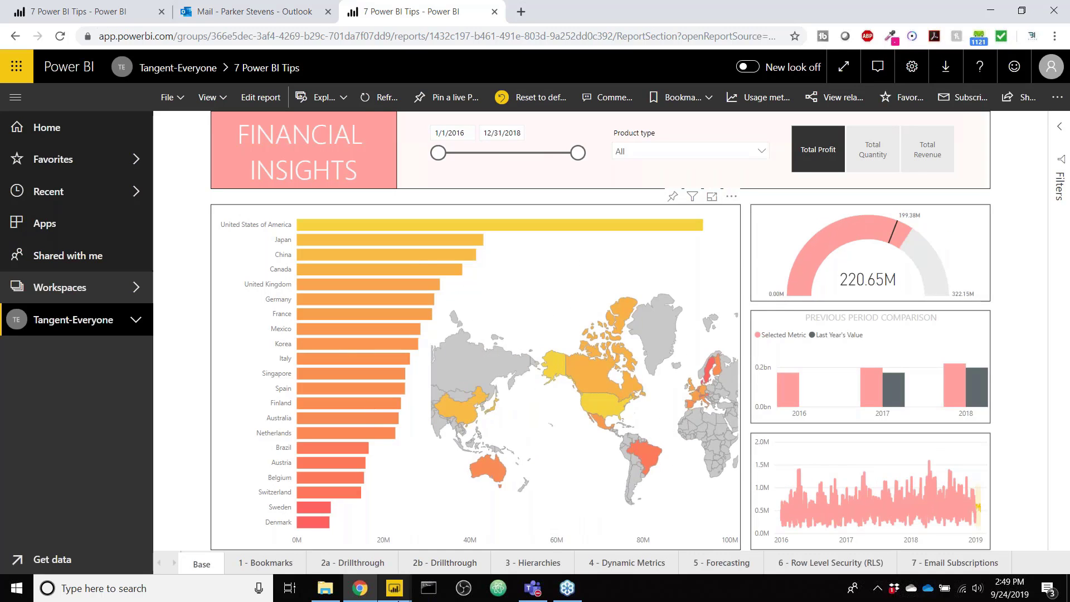
# - Switch to the 7 Power BI Tips file in Power BI Desktop and open its 1 - Bookmarks page
pyautogui.moveTo(393, 588)
pyautogui.click(345, 543)
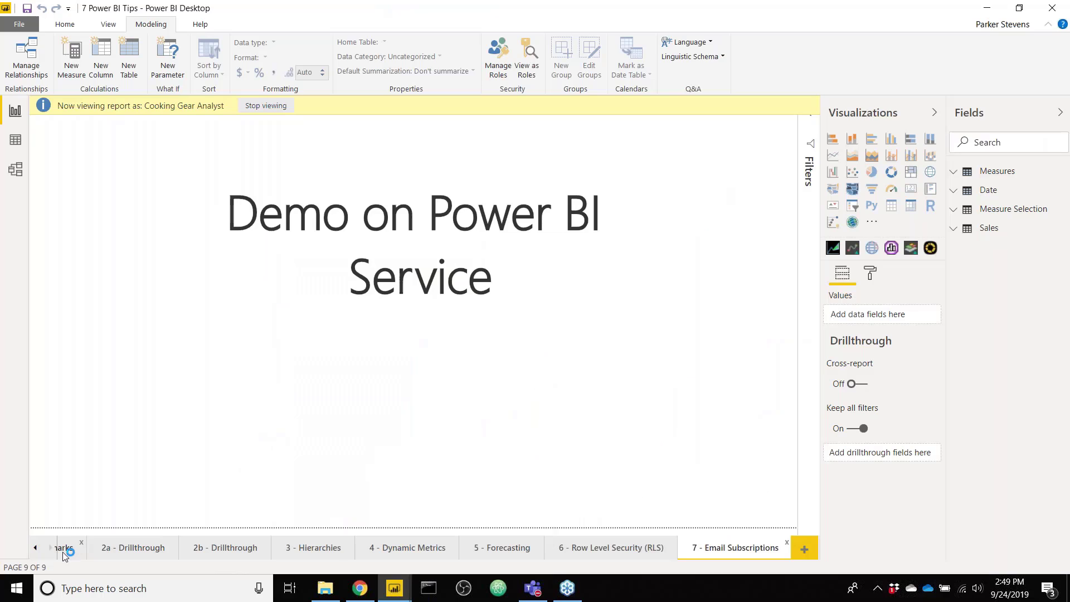
pyautogui.click(34, 548)
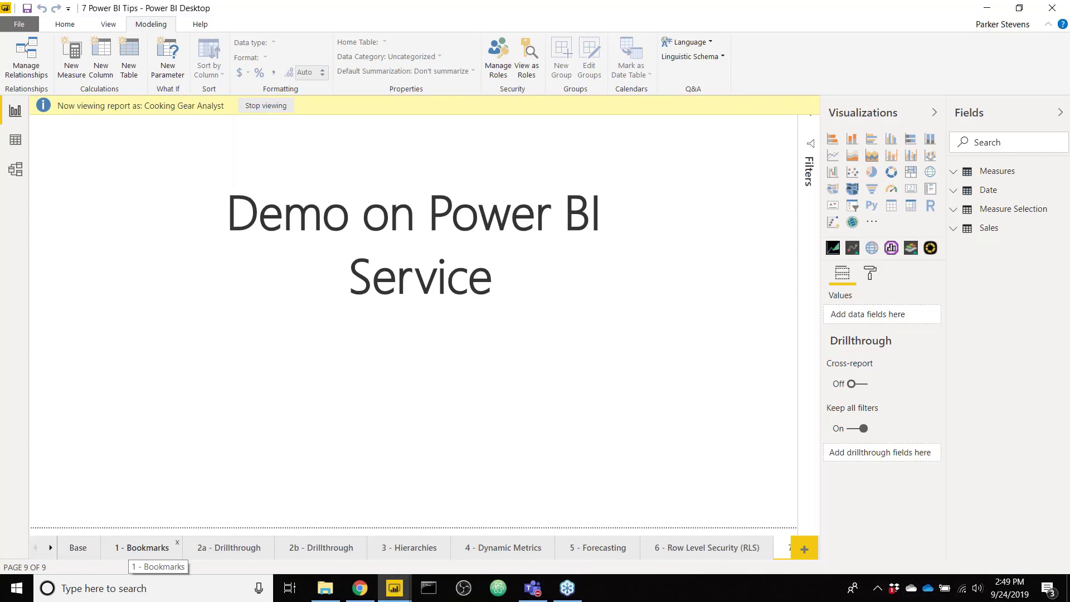
pyautogui.click(134, 548)
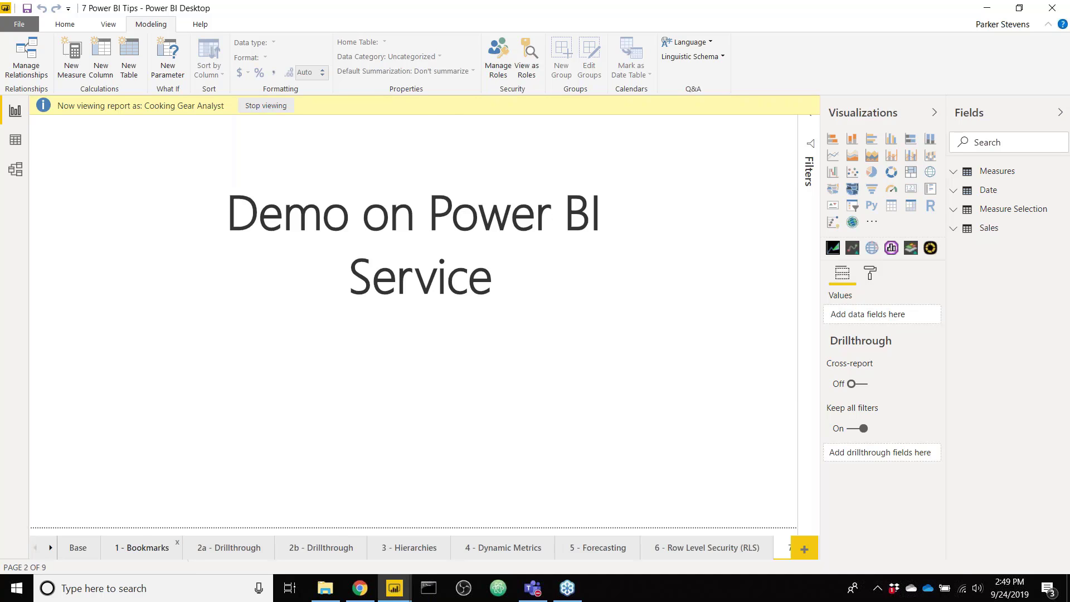